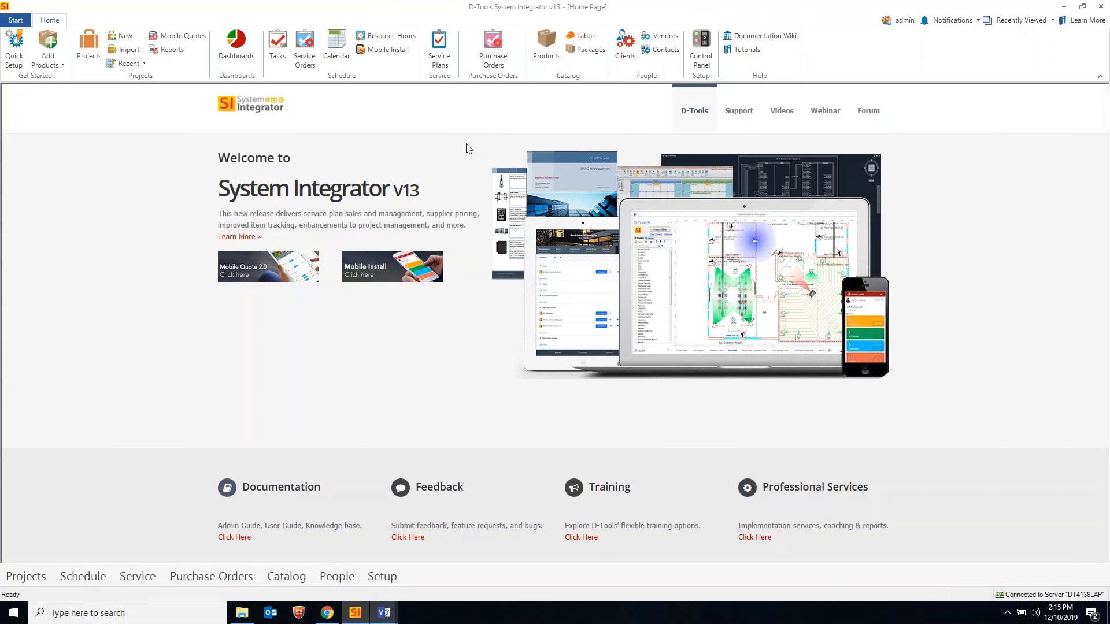
Bring up the GreatAmerica integration settings in the Control Panel, then the browser documentation
click(700, 49)
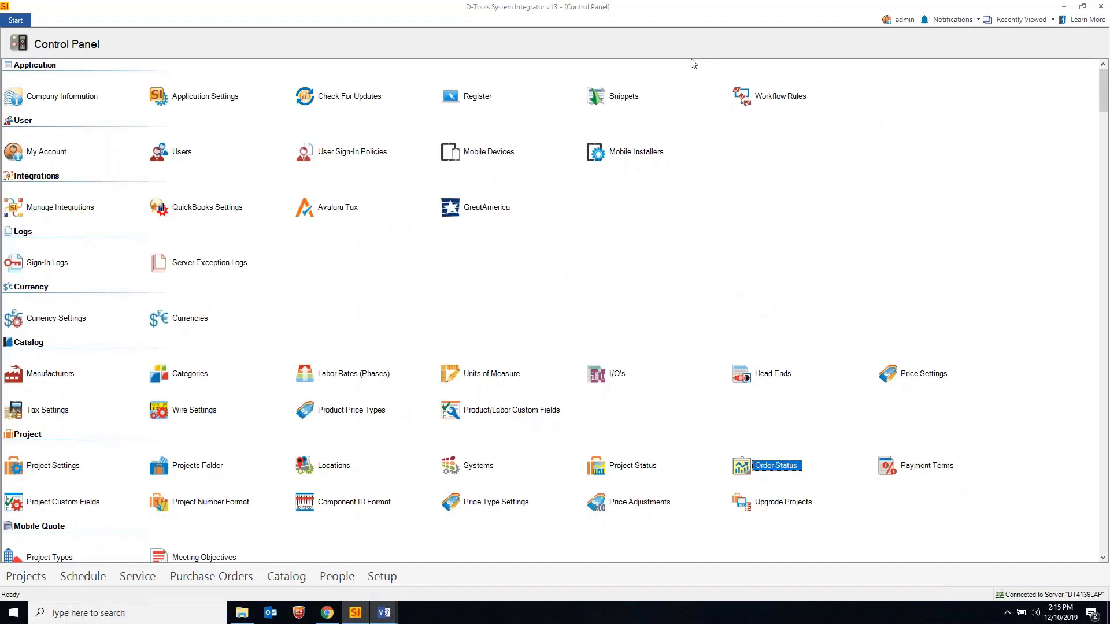
click(470, 213)
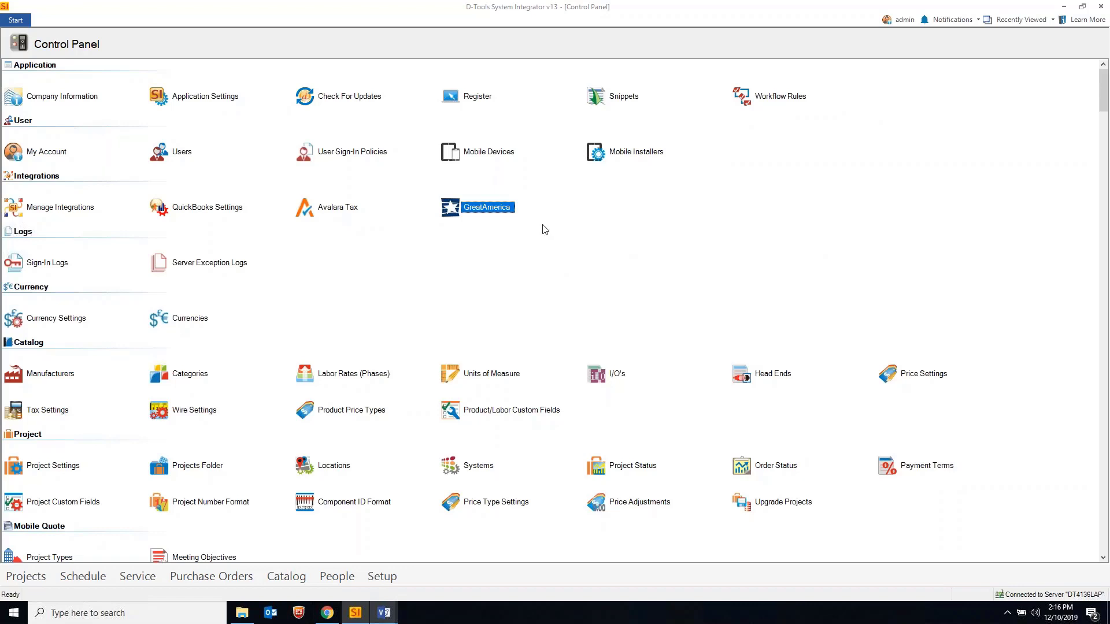
click(337, 614)
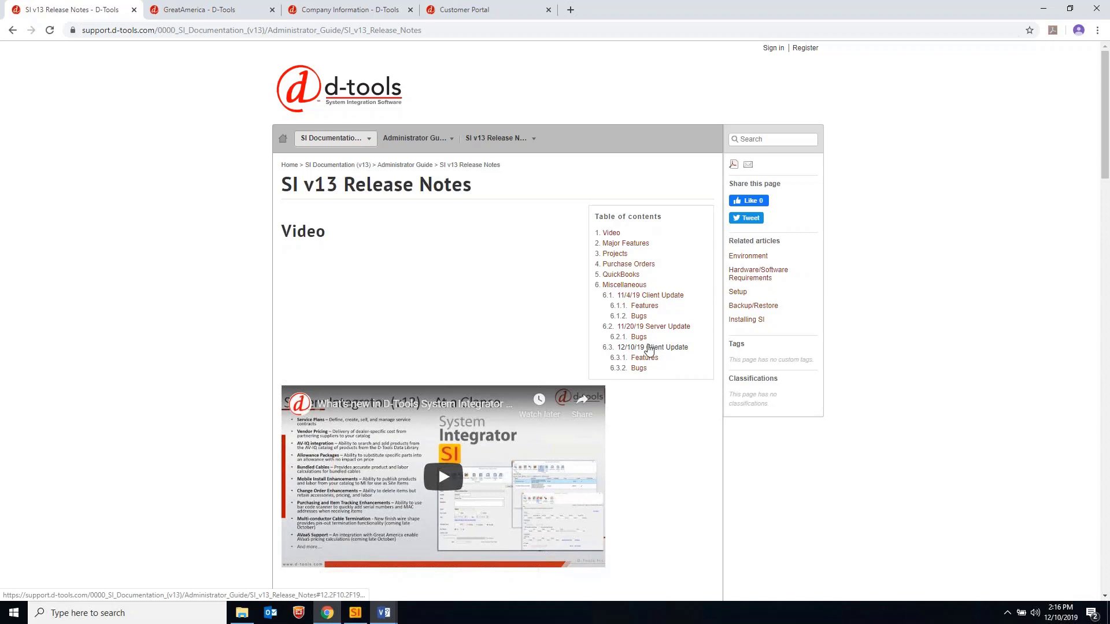
Read the 12/10/19 Client Update notes and the GreatAmerica setup article, then minimize Chrome
click(650, 348)
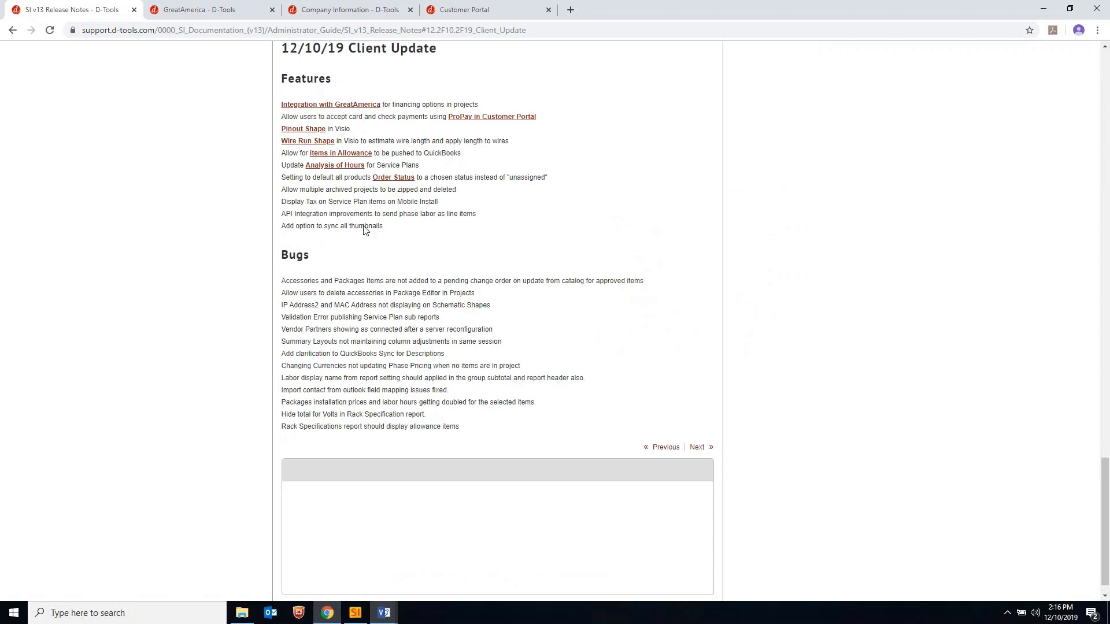
click(214, 11)
scroll(422, 292, down, 1)
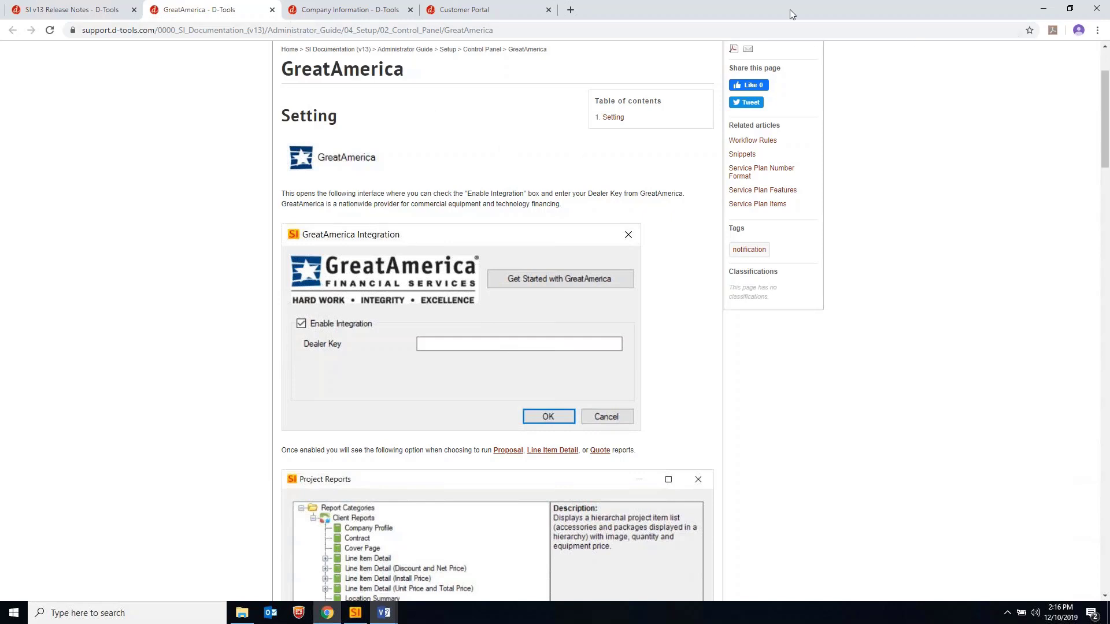
click(1043, 12)
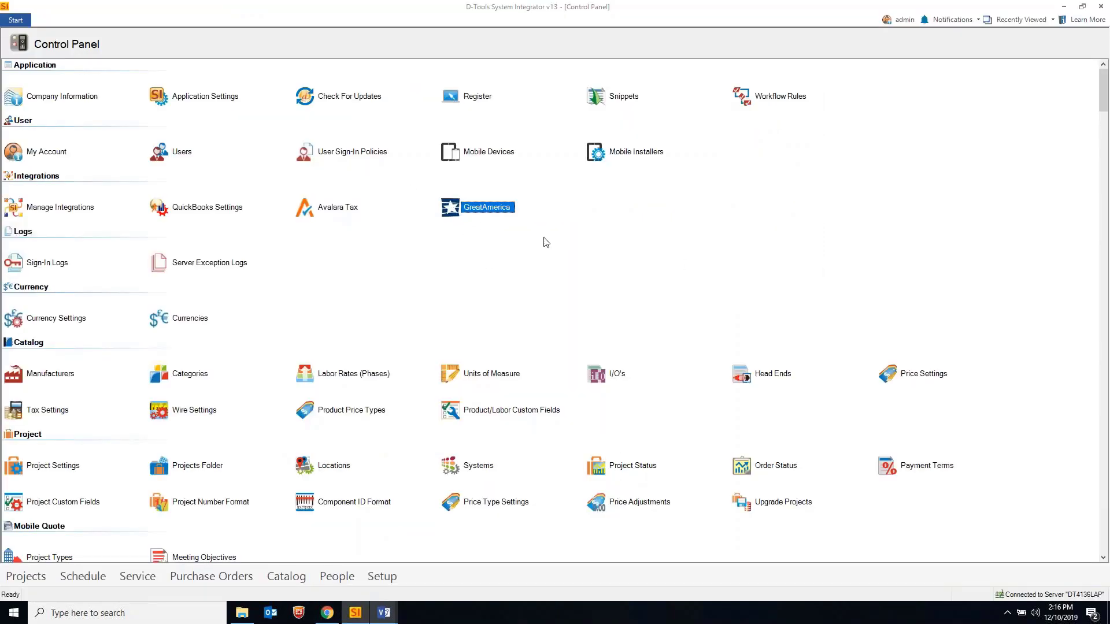
From Manage Projects, select Education Sample and show its service plan SAM-002
click(17, 21)
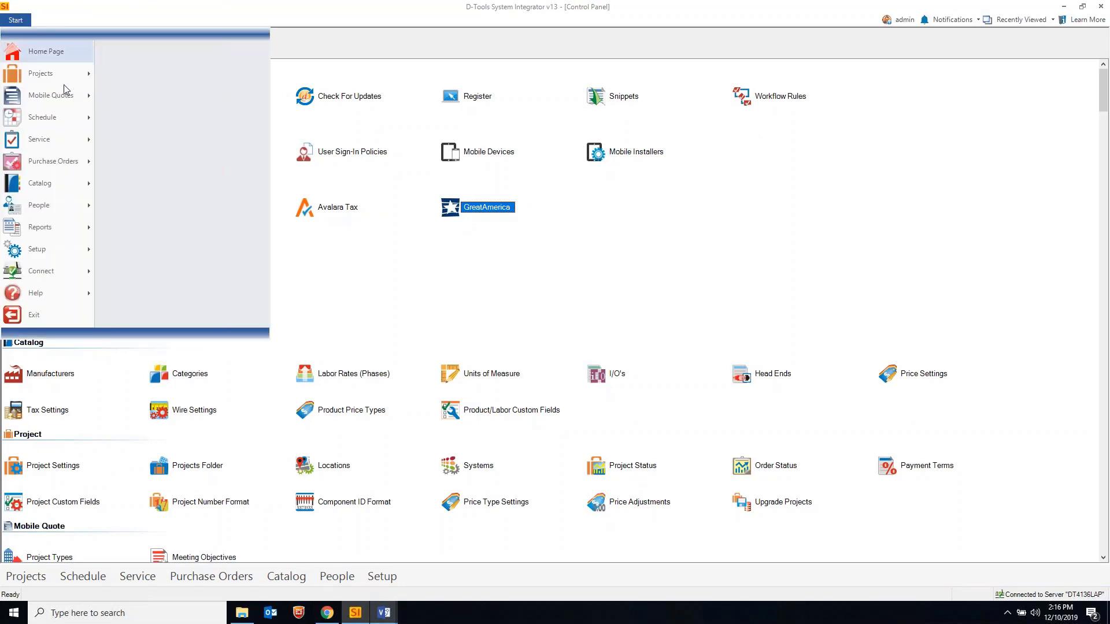
mouse_move(61, 74)
click(165, 62)
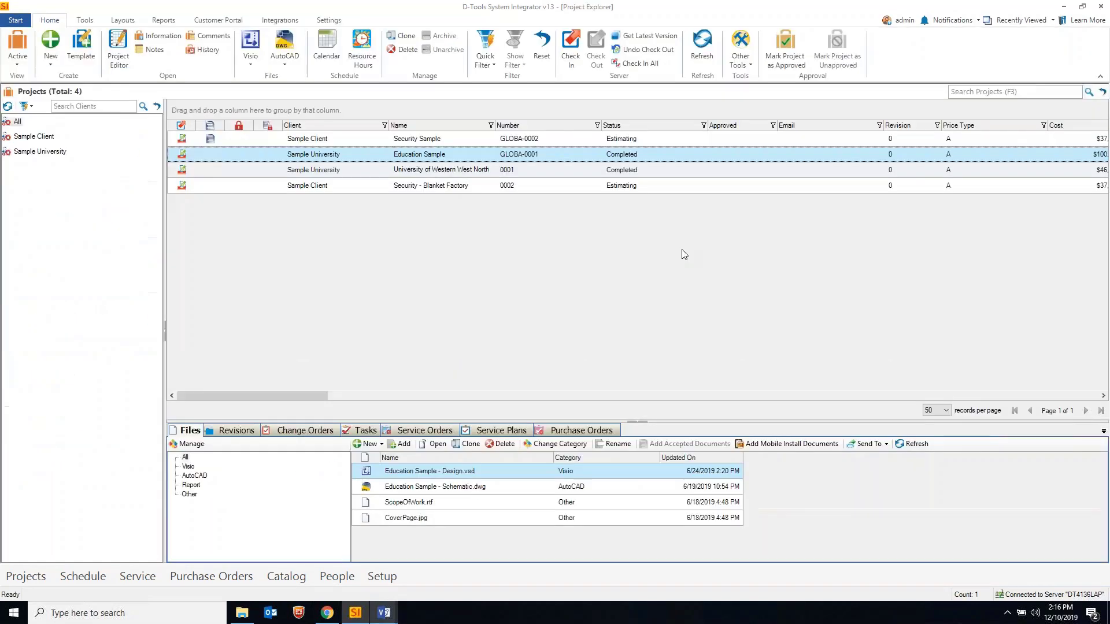
right_click(698, 169)
click(379, 154)
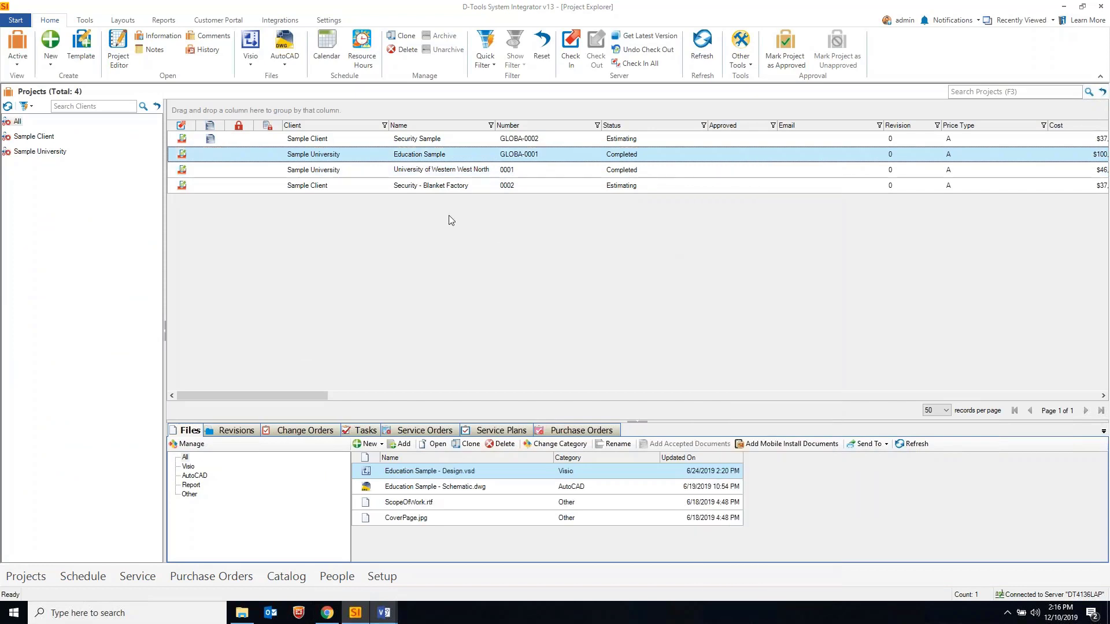
click(483, 432)
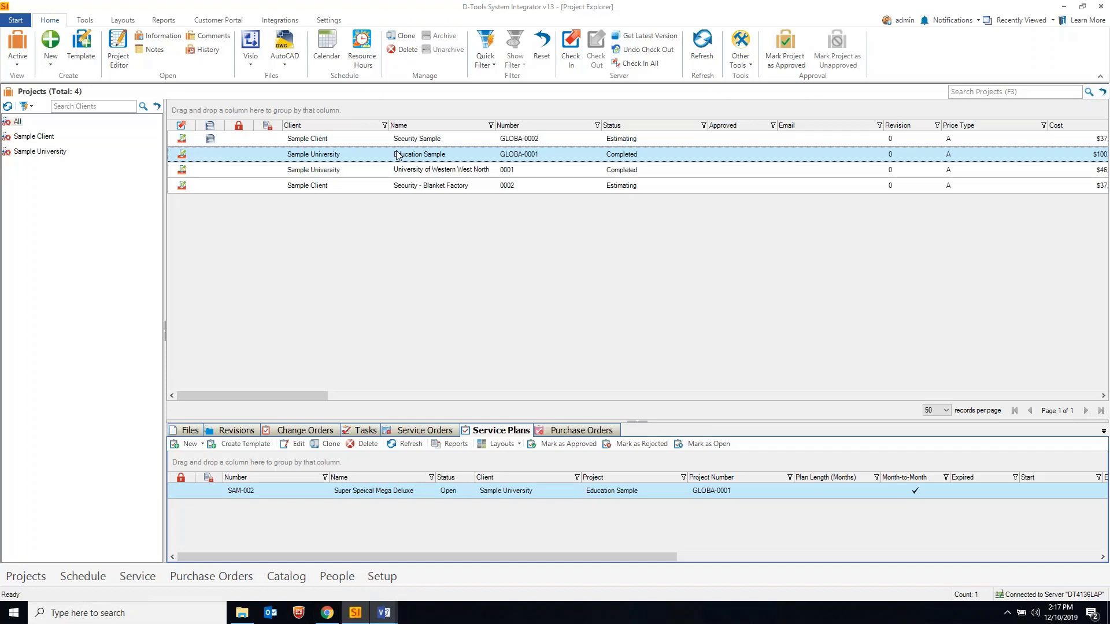
click(172, 22)
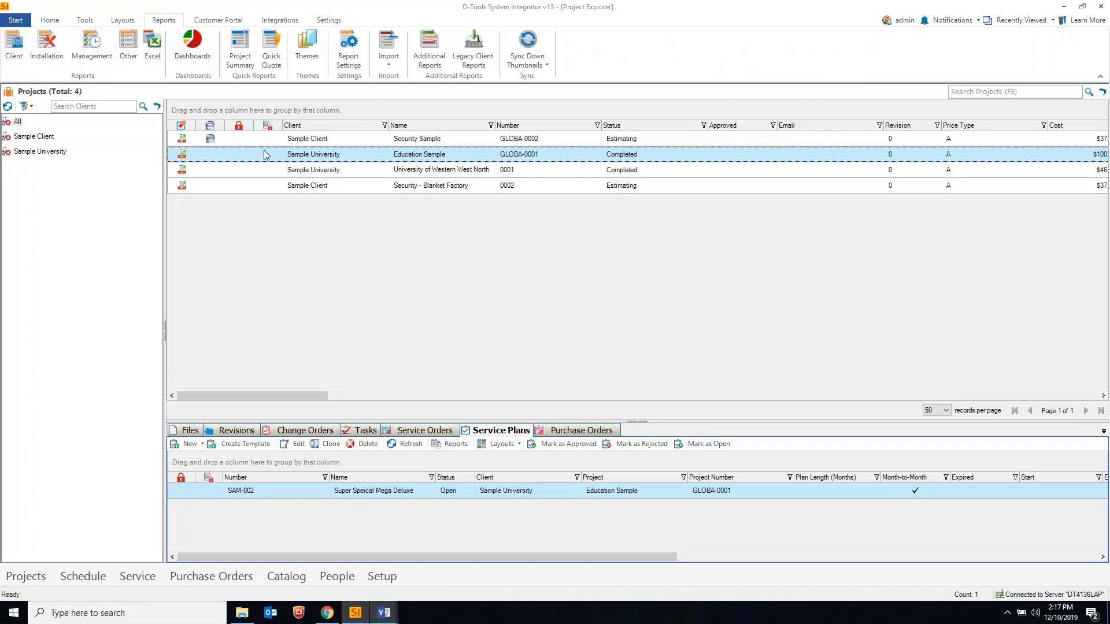
Choose the Proposal With Images By Location client report
click(14, 45)
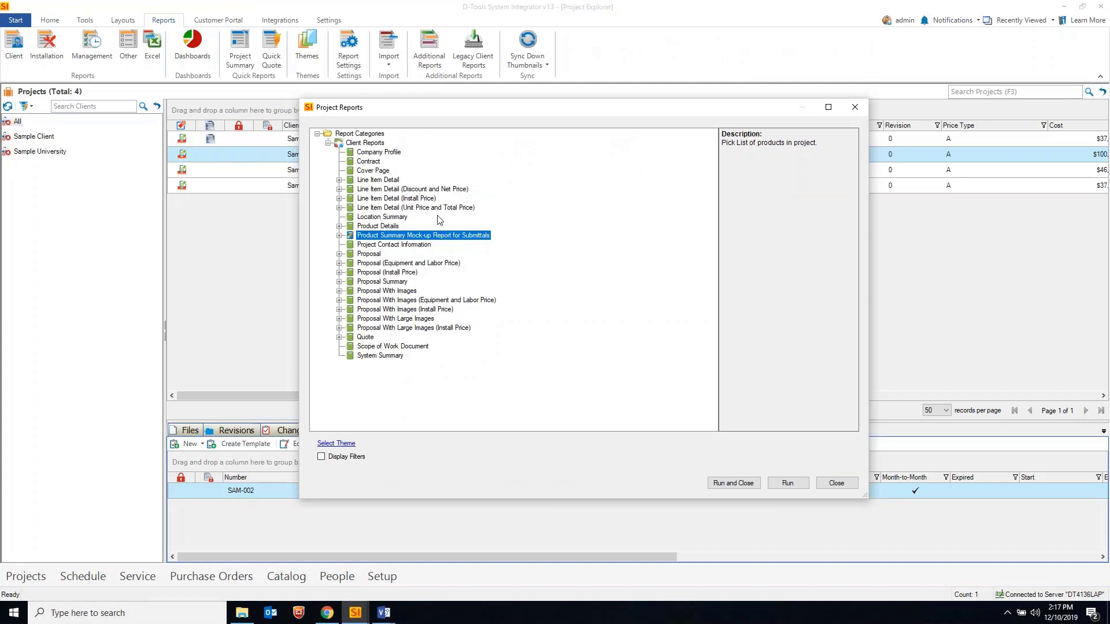
click(386, 291)
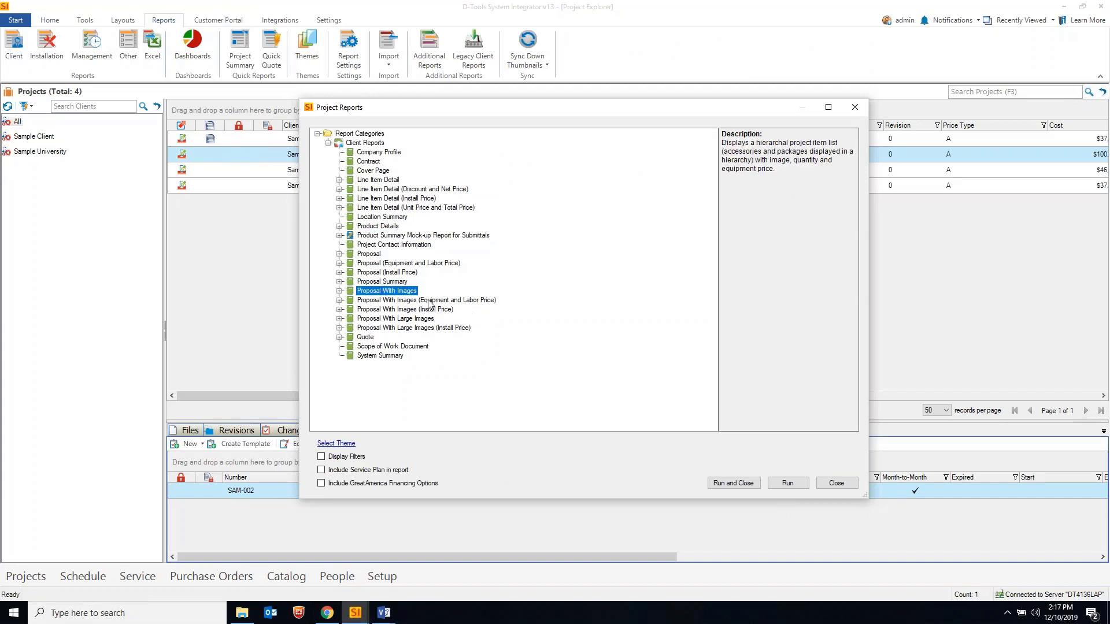
click(340, 291)
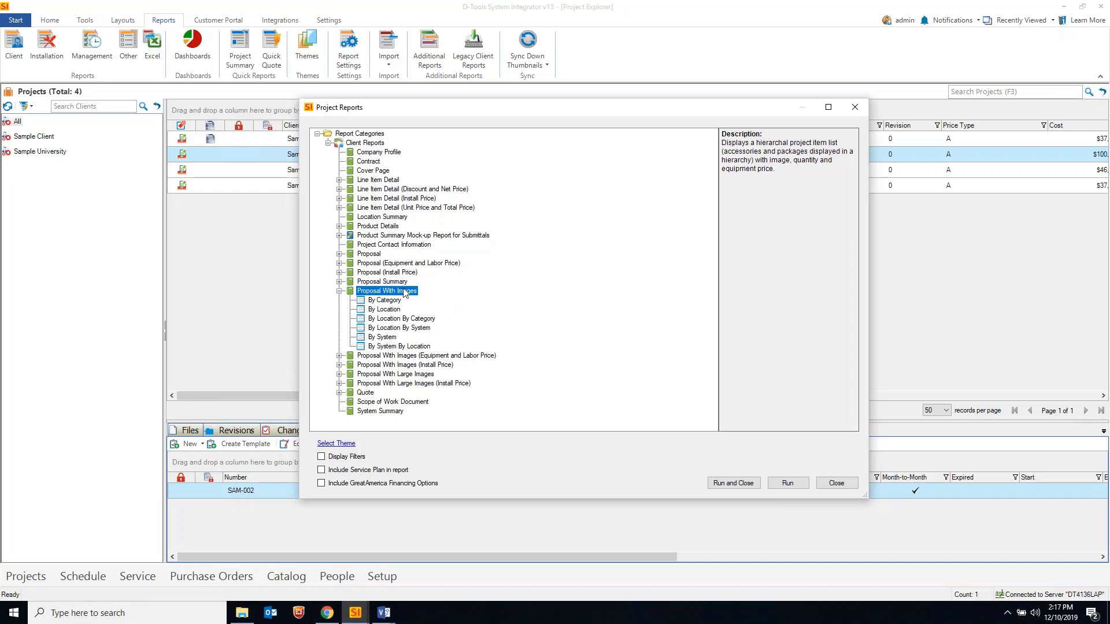
click(380, 310)
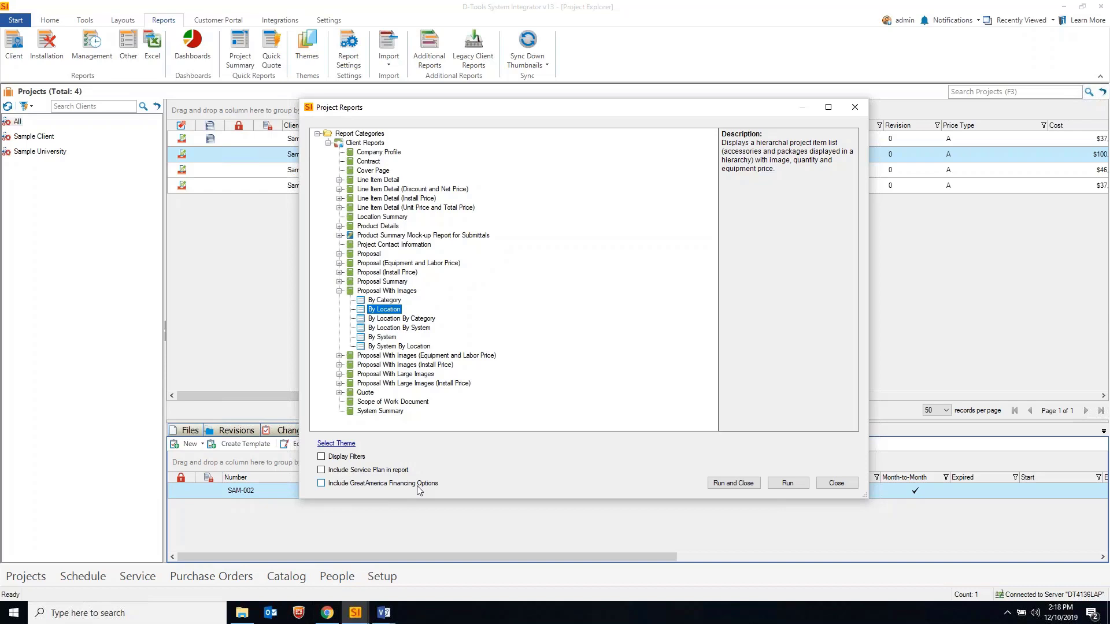
Include GreatAmerica financing options and service plan SAM-002, then run the report
click(347, 476)
click(348, 475)
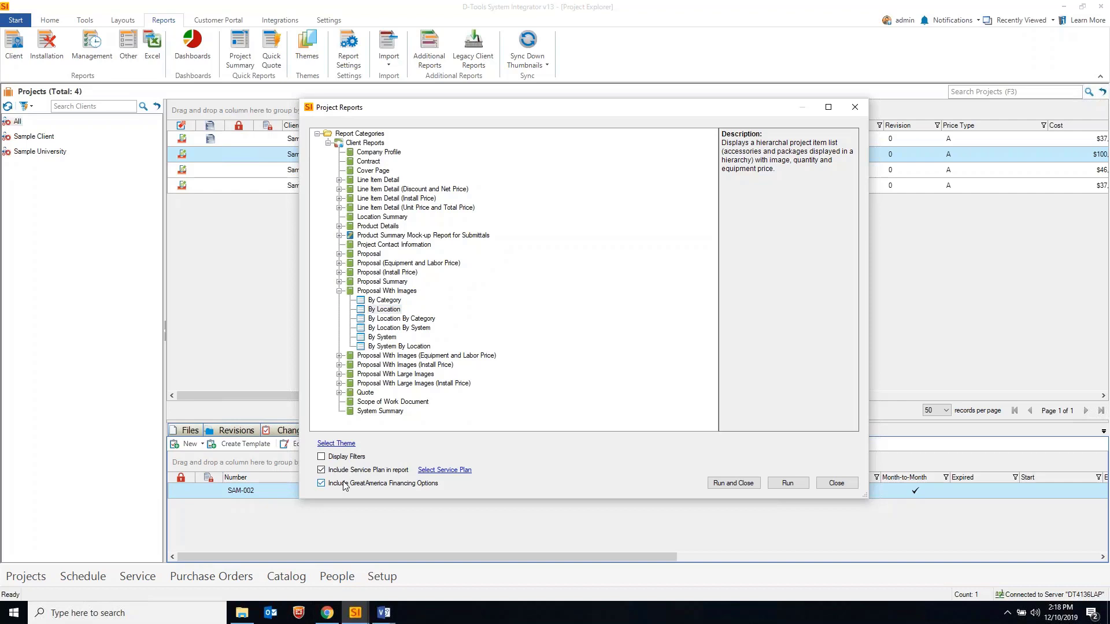
click(443, 470)
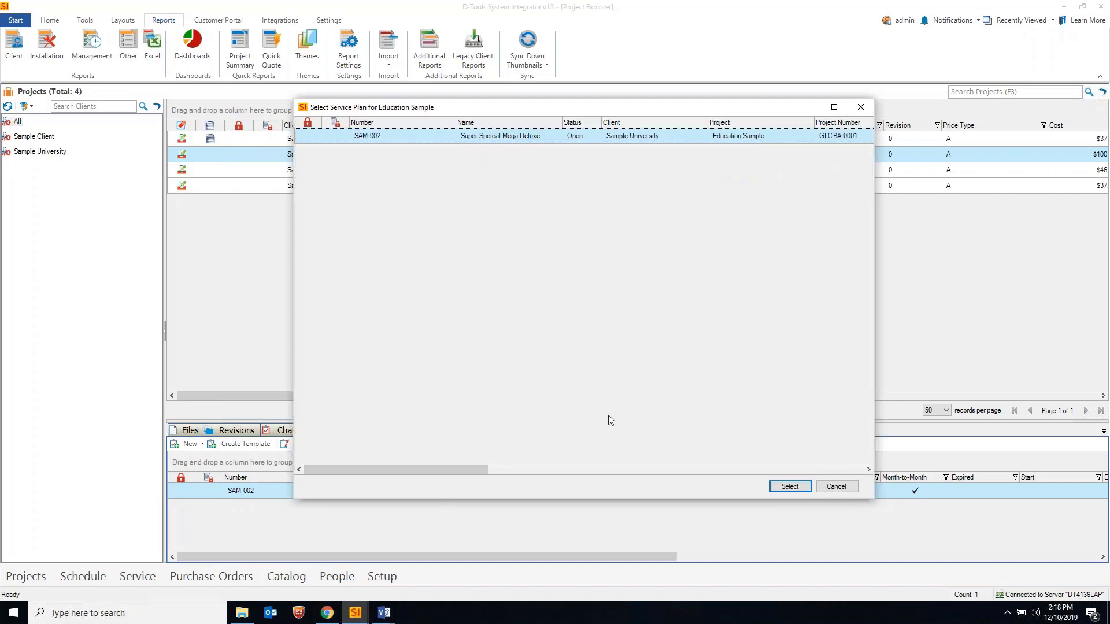
click(788, 487)
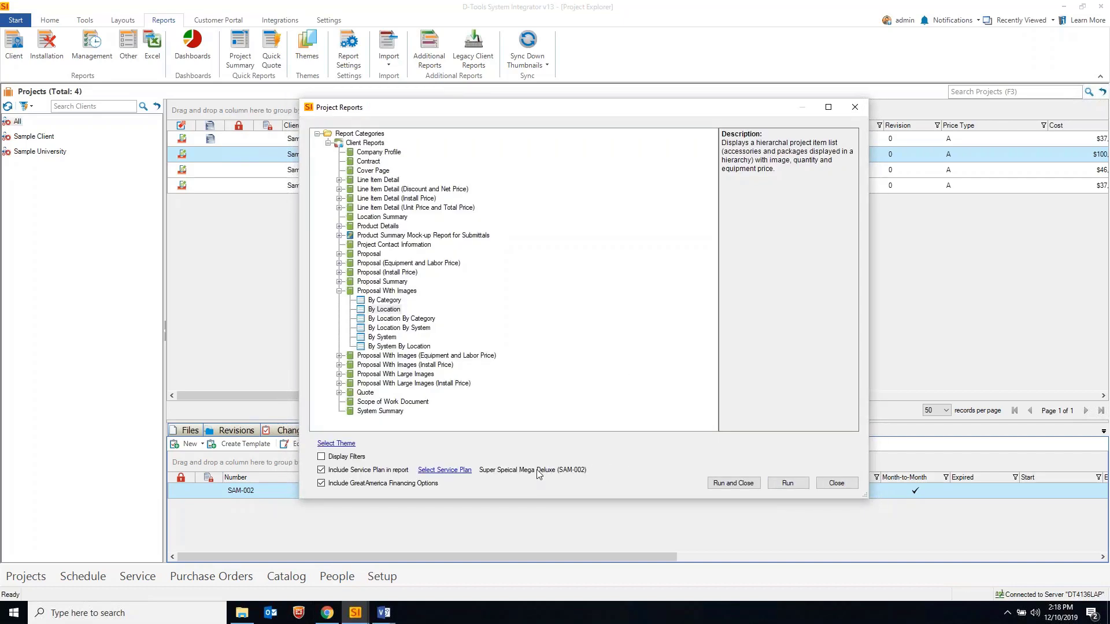
click(733, 483)
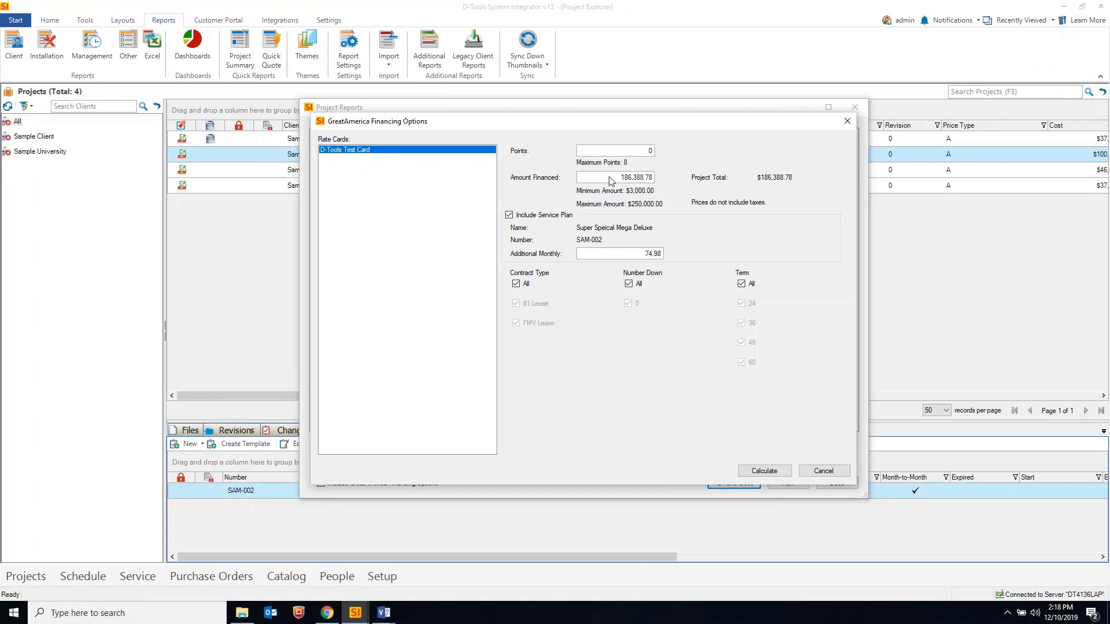
click(587, 176)
key(ctrl+a)
Restrict financing to $1 Lease and FMV Lease, 0 down, 24/36/48-month terms, and calculate payments
click(516, 283)
click(535, 305)
click(539, 325)
click(630, 284)
click(628, 305)
click(741, 284)
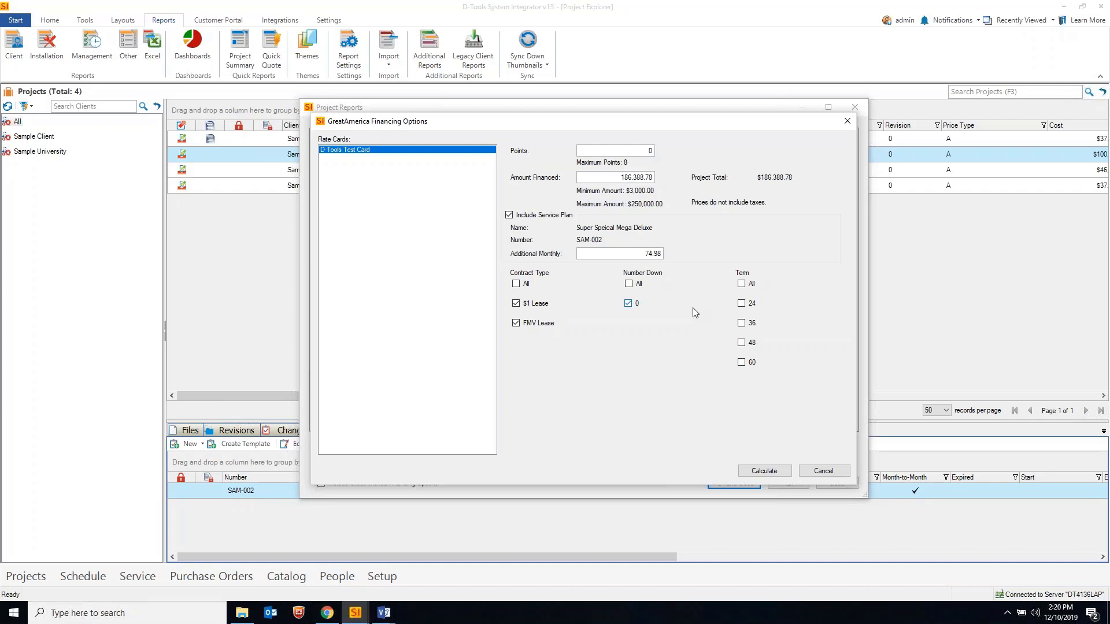
click(741, 303)
click(741, 322)
click(741, 343)
click(764, 470)
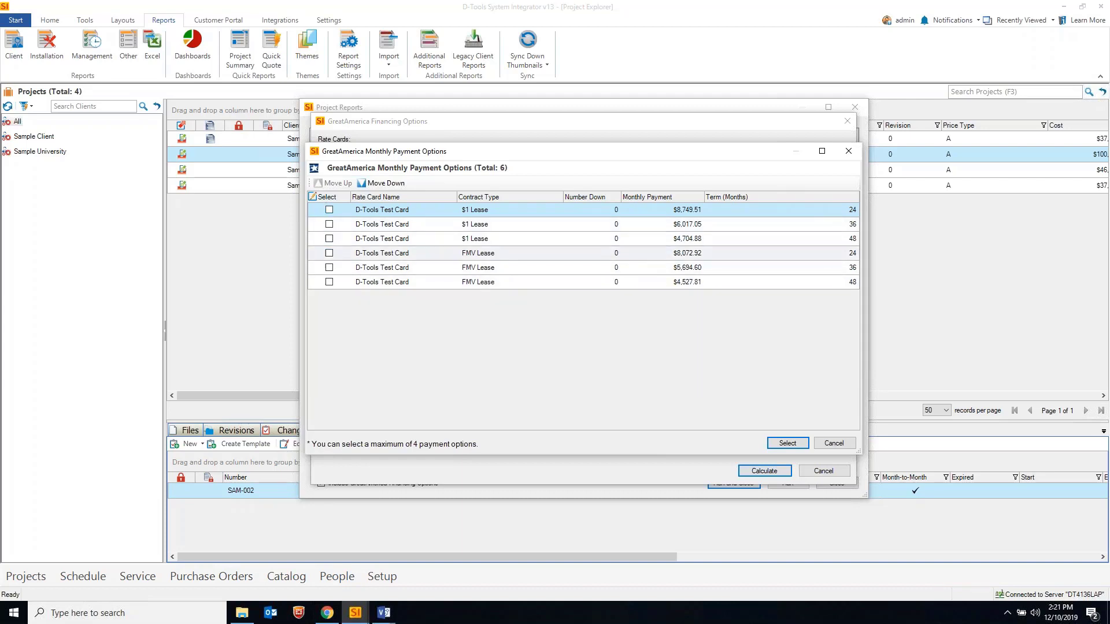
Choose the 36- and 48-month $1 Lease and FMV Lease payment options and confirm them
click(329, 224)
click(329, 238)
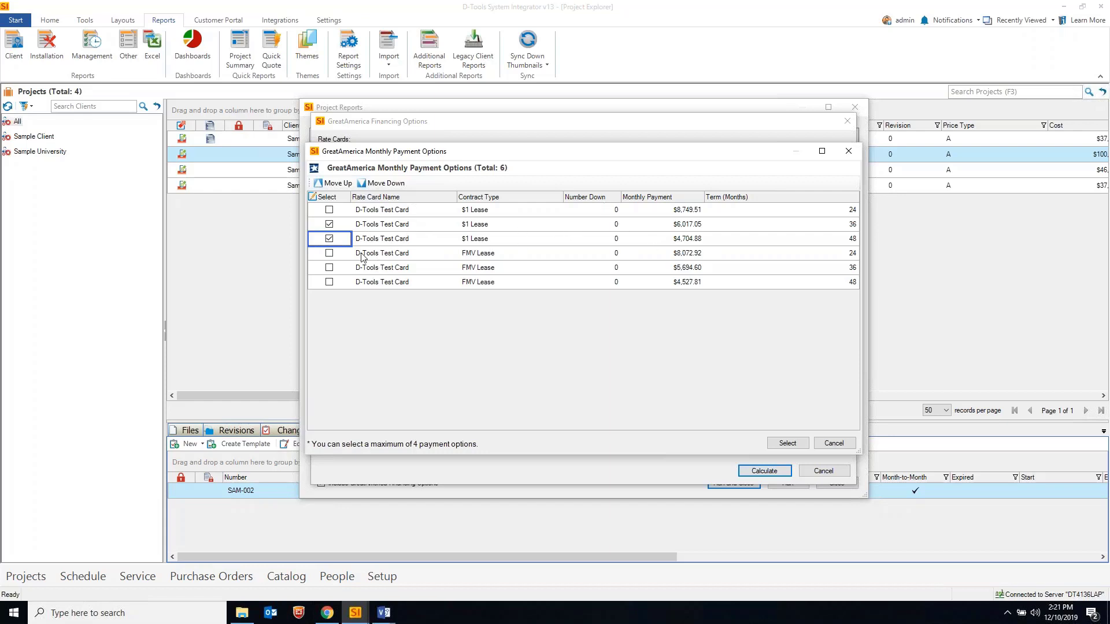
click(329, 267)
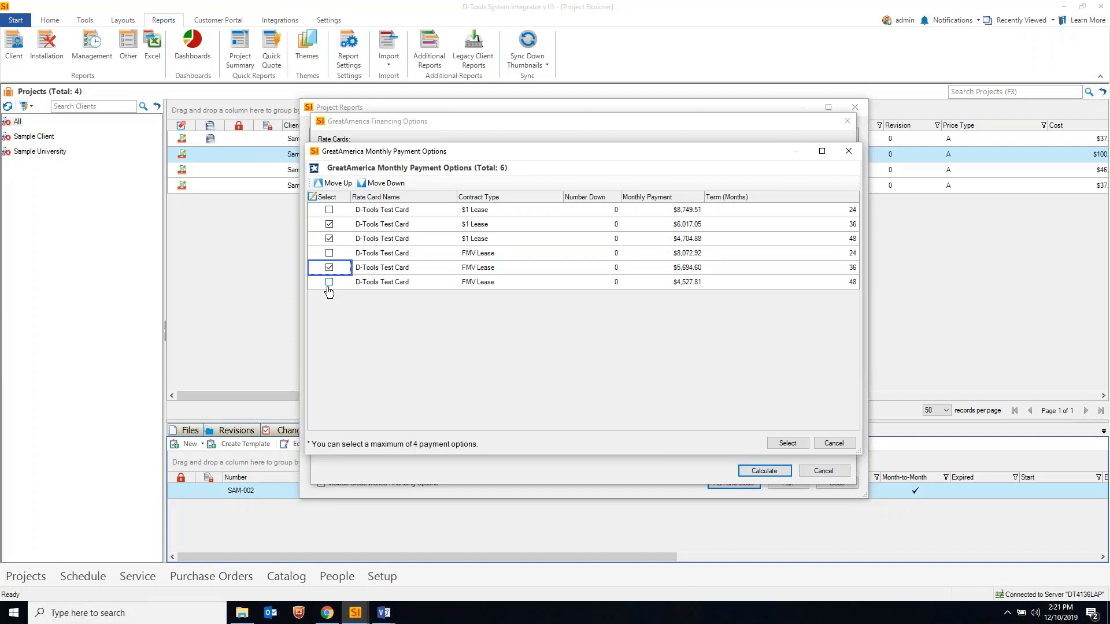
click(329, 281)
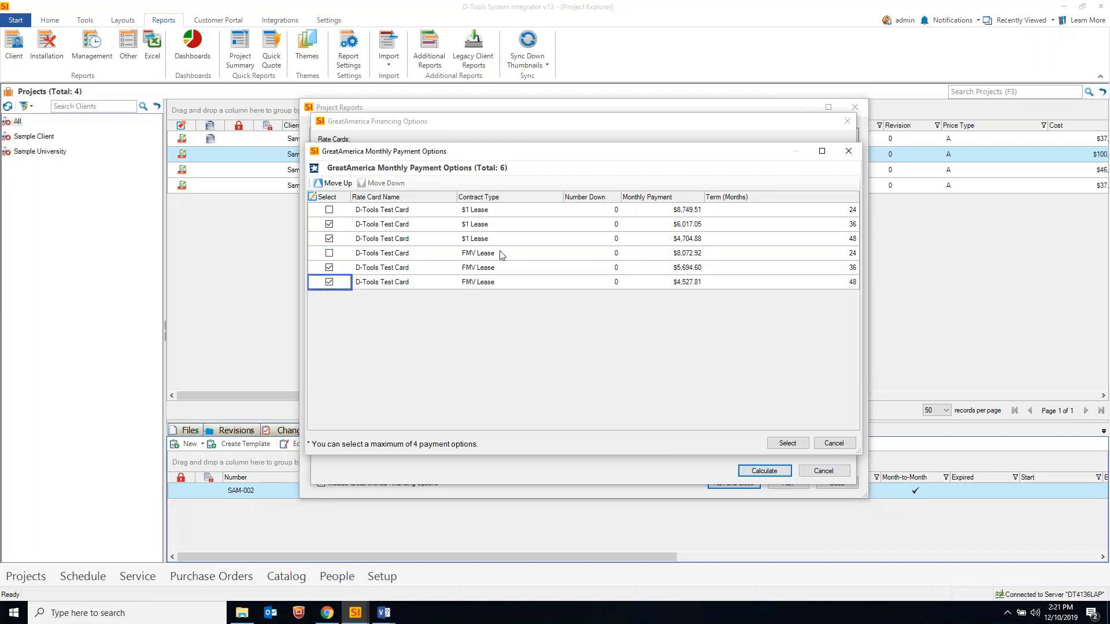
drag(551, 154, 555, 198)
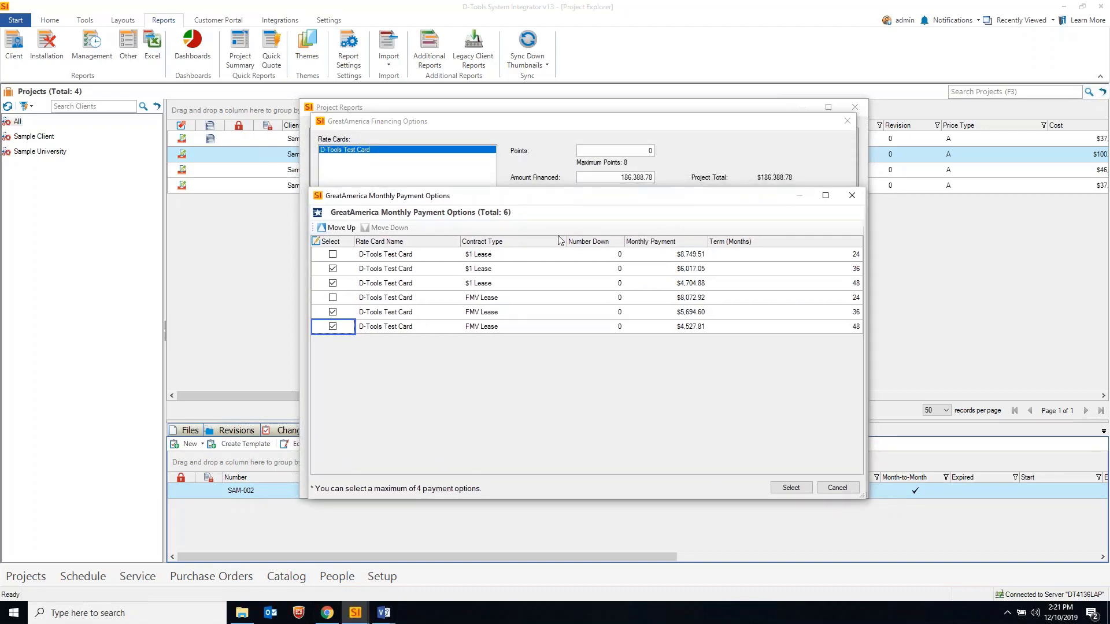
drag(560, 240, 558, 272)
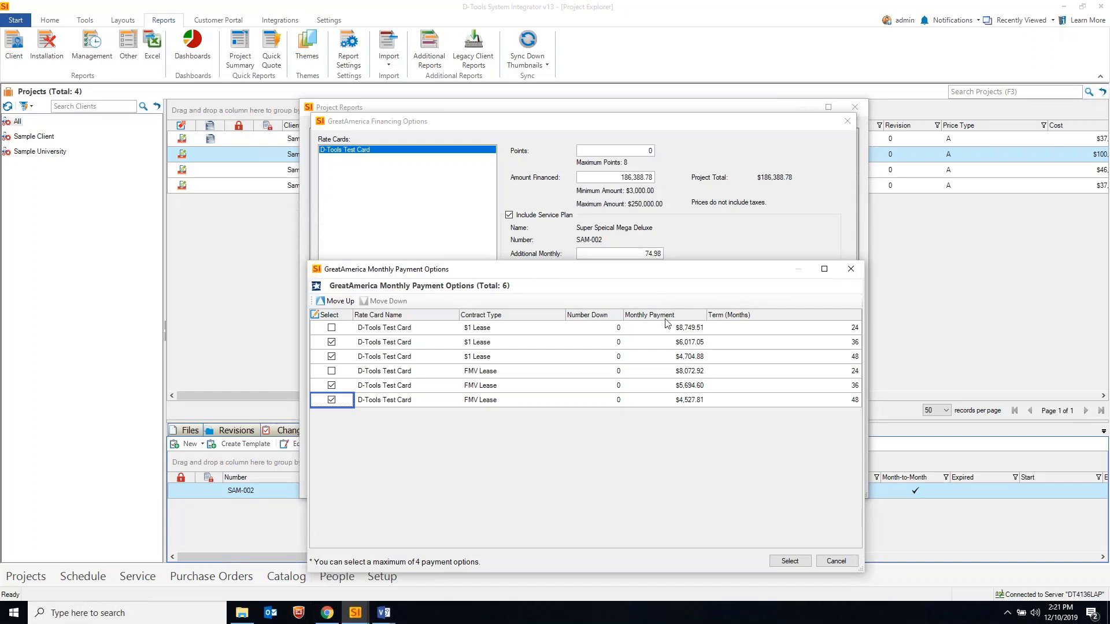
drag(661, 273, 658, 144)
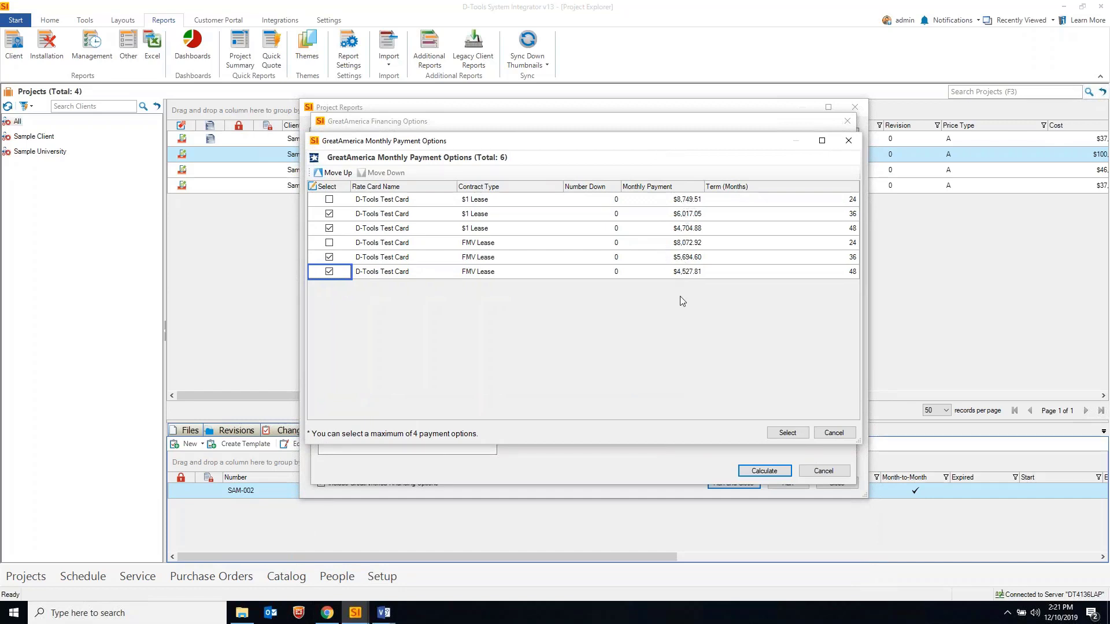
click(786, 435)
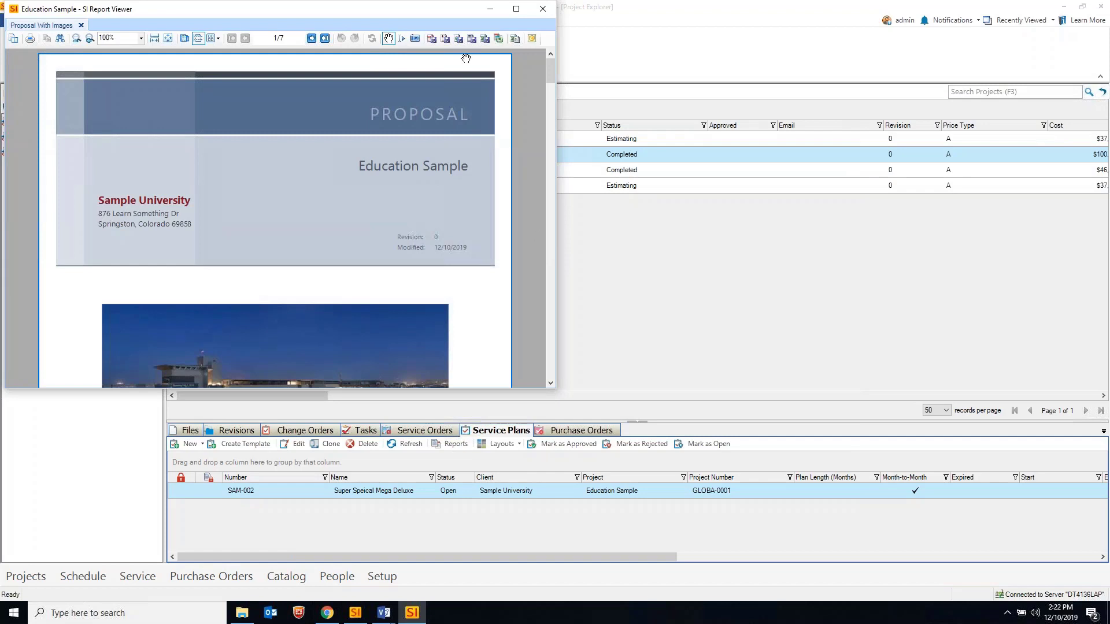
Reposition and maximize the Report Viewer showing the Education Sample proposal
drag(418, 10, 523, 80)
drag(601, 85, 721, 80)
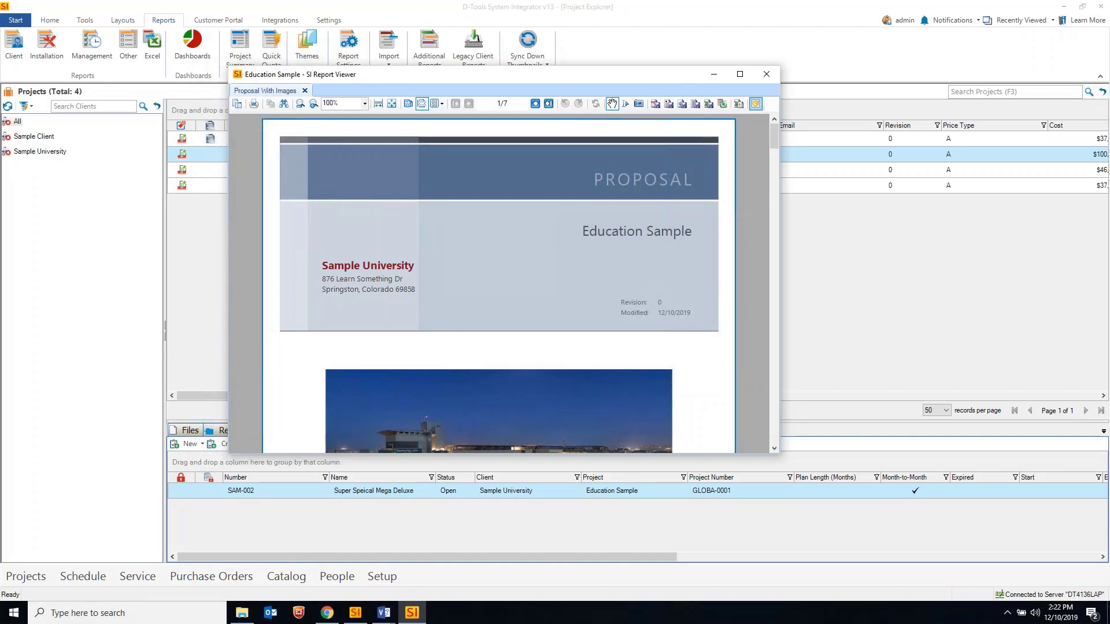
click(740, 74)
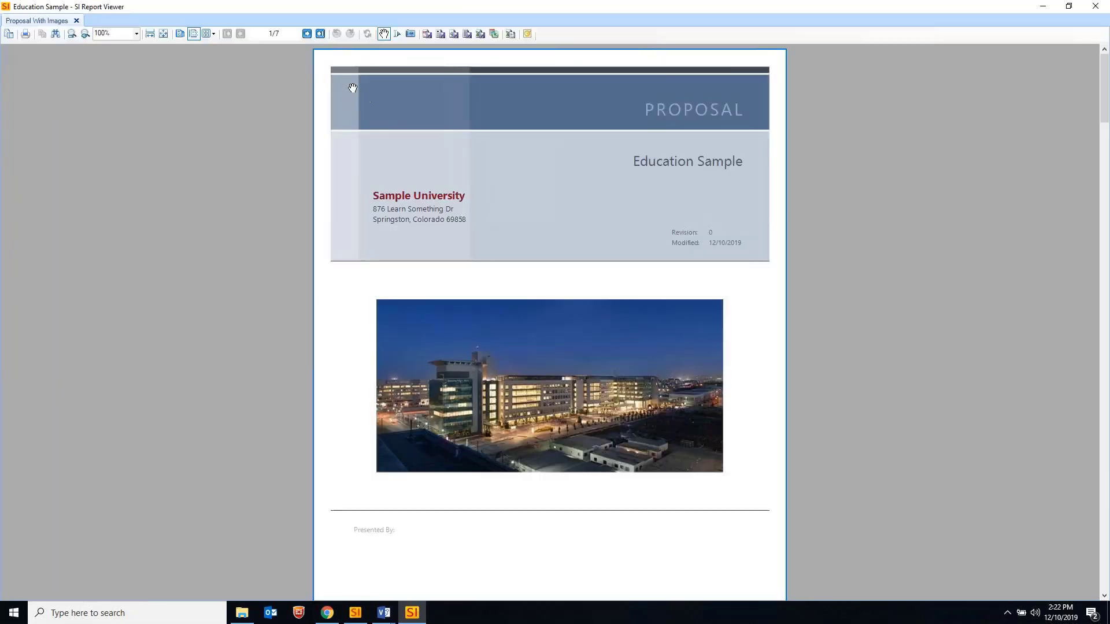
Go to the Payment Options page listing Options 1 to 4, then minimize the viewer
click(320, 33)
scroll(434, 182, up, 2)
scroll(529, 201, up, 5)
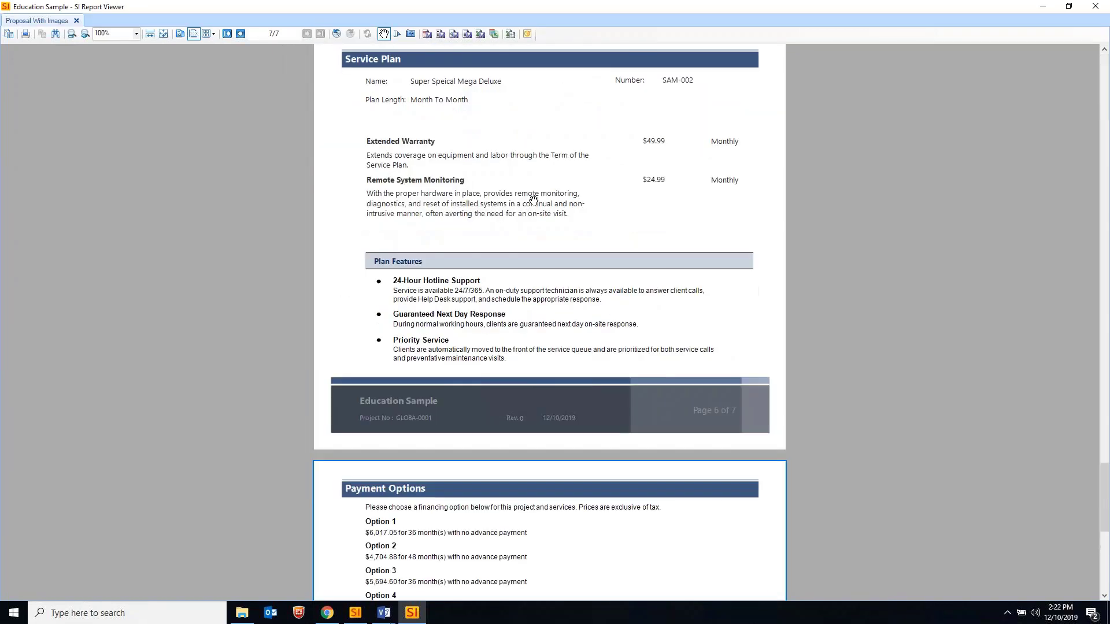
scroll(562, 257, up, 1)
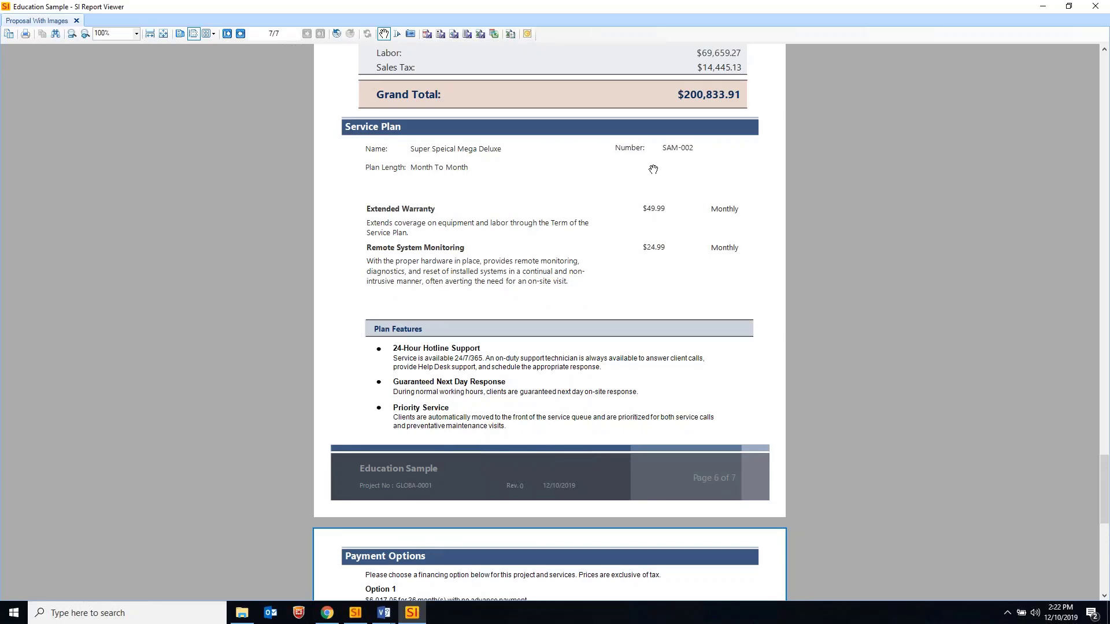
scroll(560, 198, down, 3)
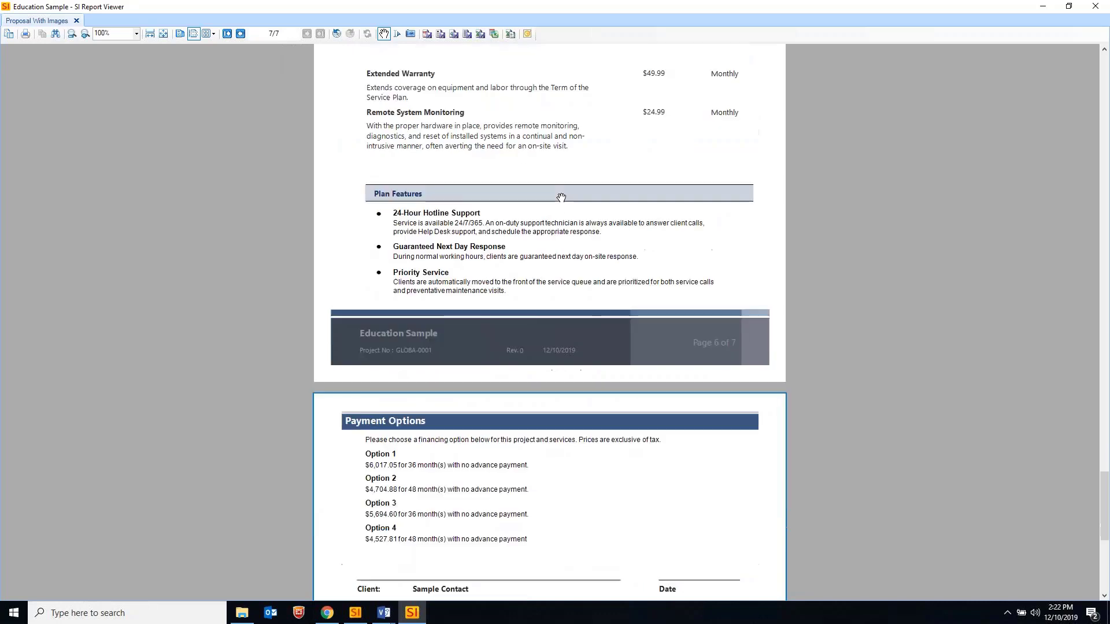
scroll(564, 197, down, 2)
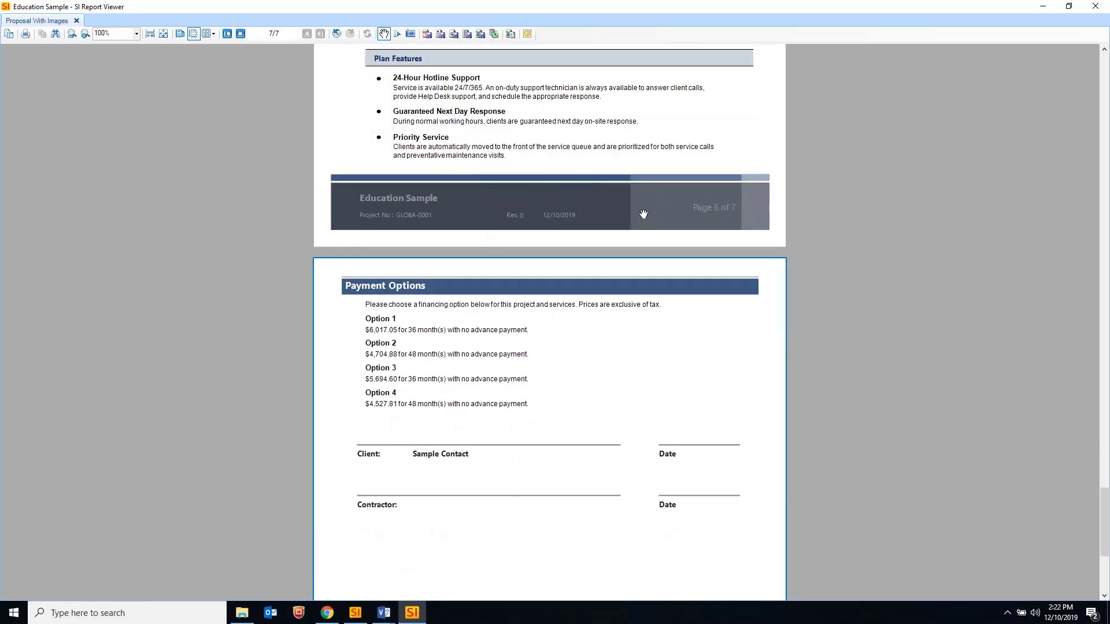
scroll(641, 220, down, 1)
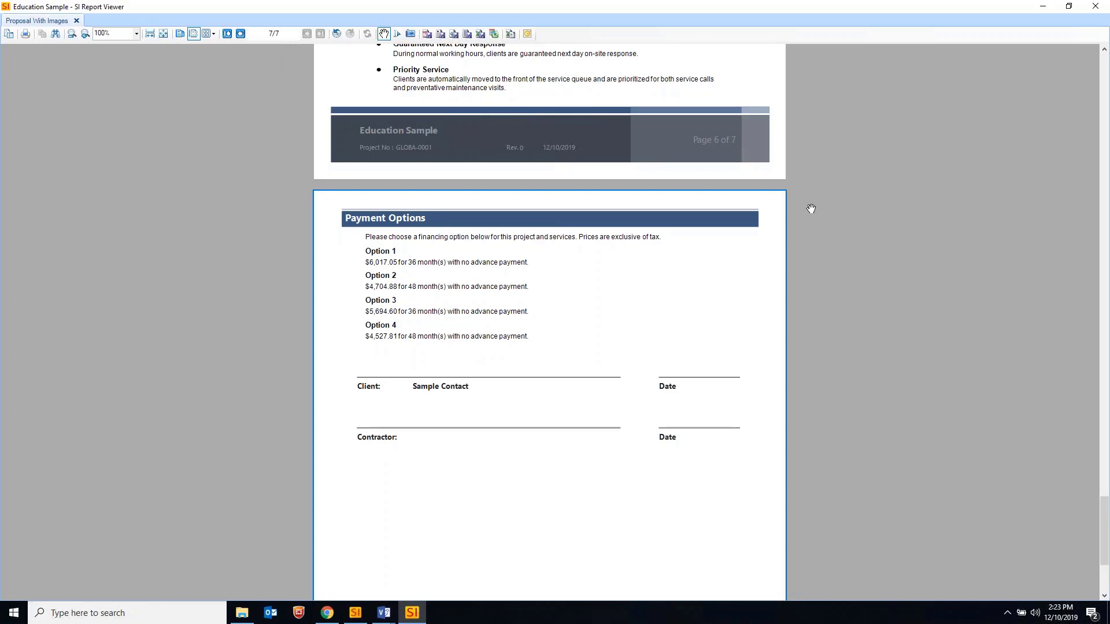
click(1044, 11)
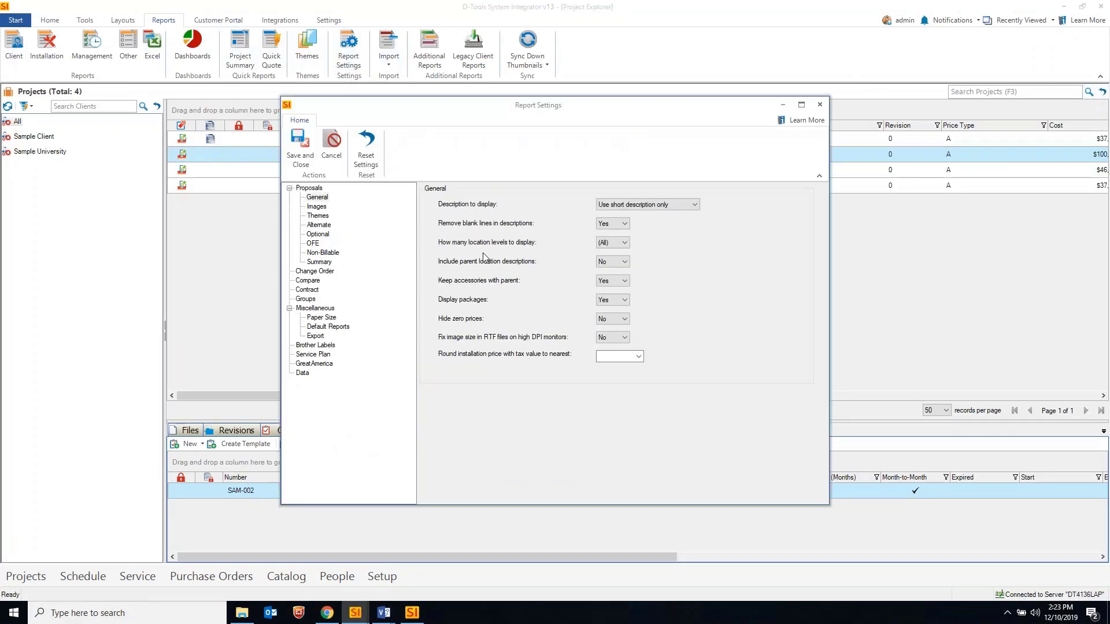
Review the GreatAmerica payment-options report settings and close them without changes
click(303, 364)
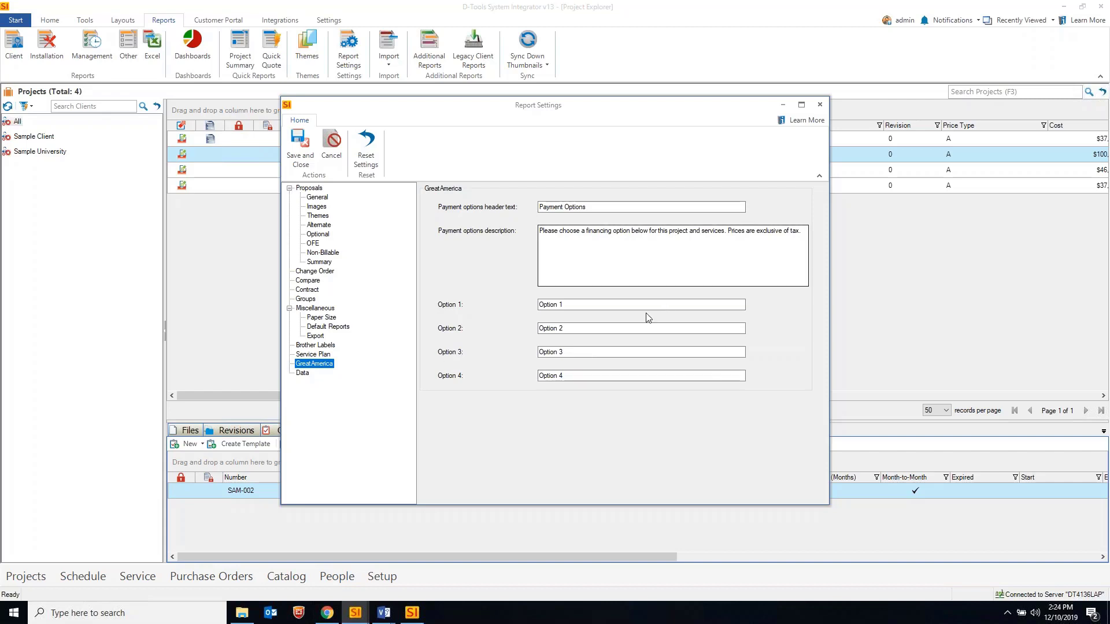
click(819, 105)
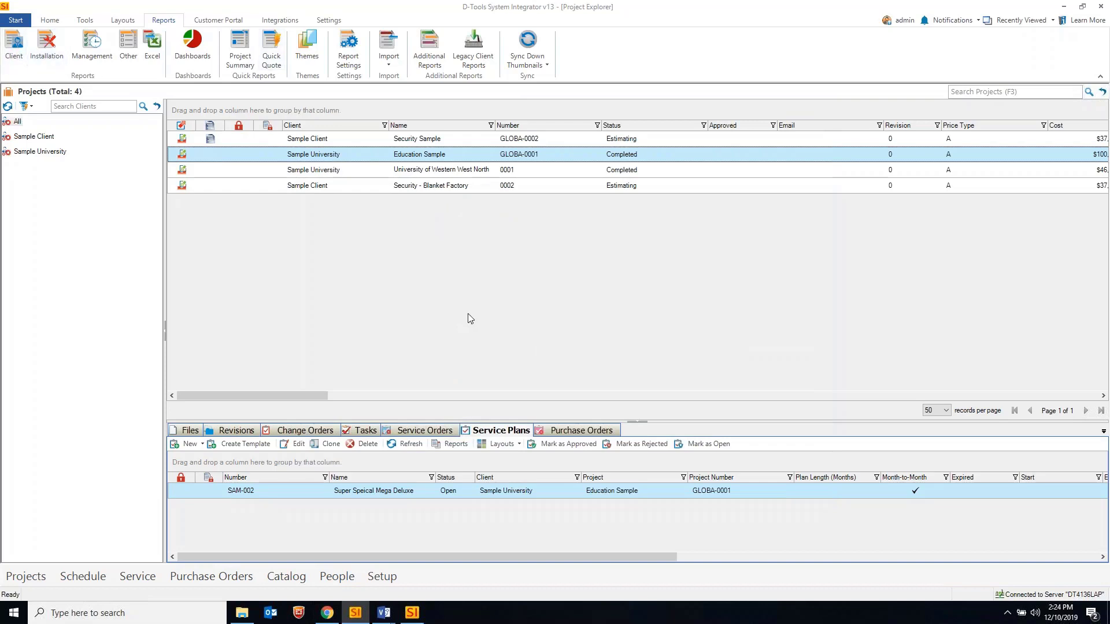
Focus Education Sample's service plans list and show the Home project commands
click(482, 431)
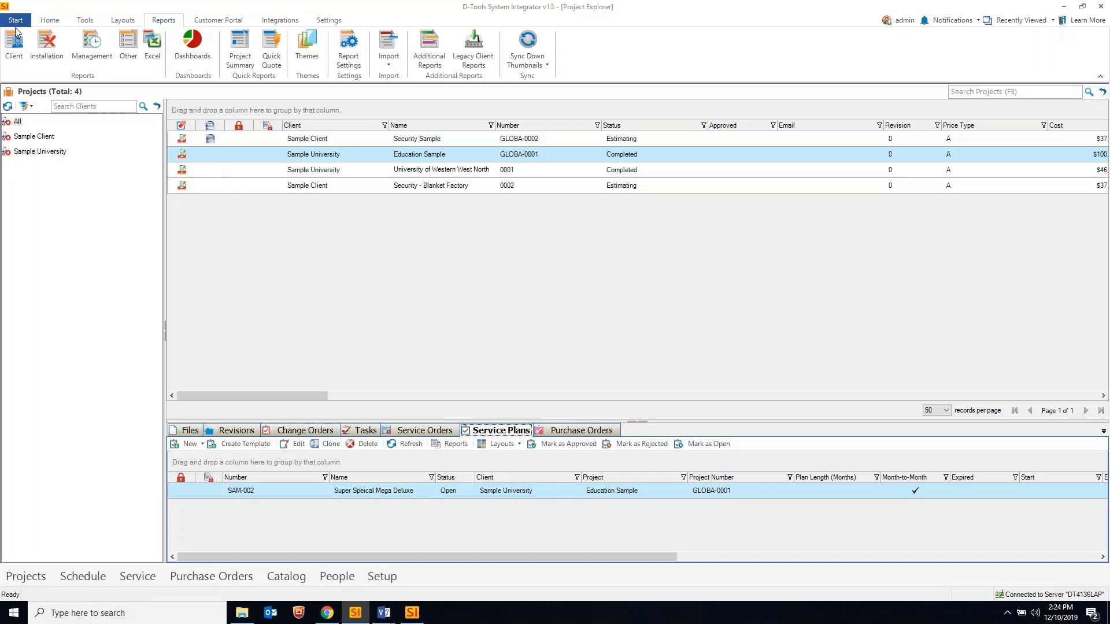
click(49, 21)
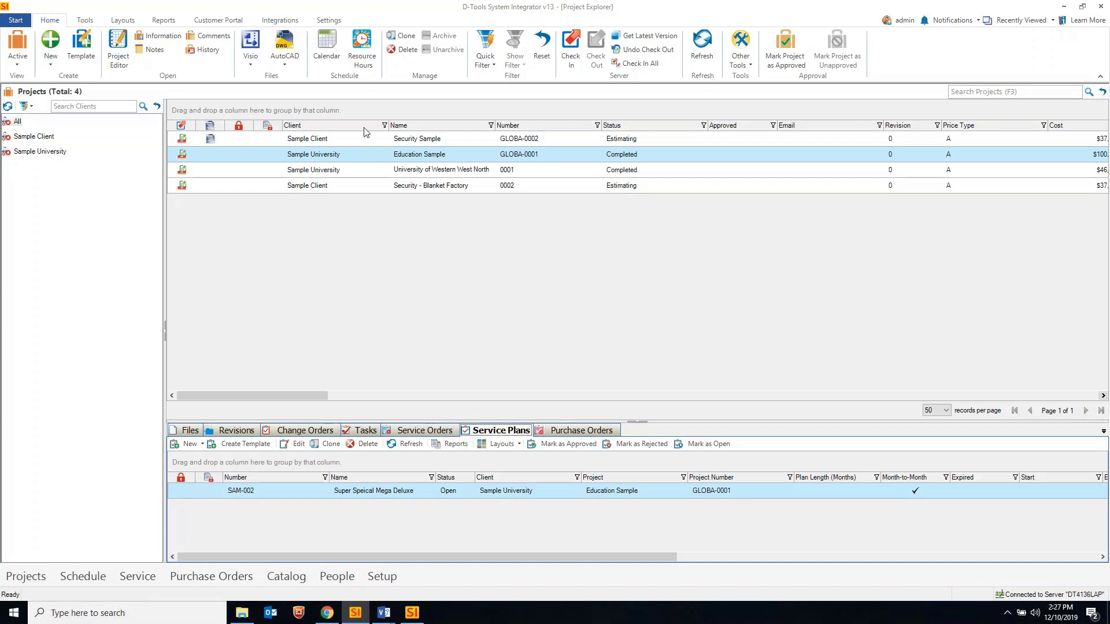
Open Report Settings from the Reports ribbon and close it again unchanged
click(161, 21)
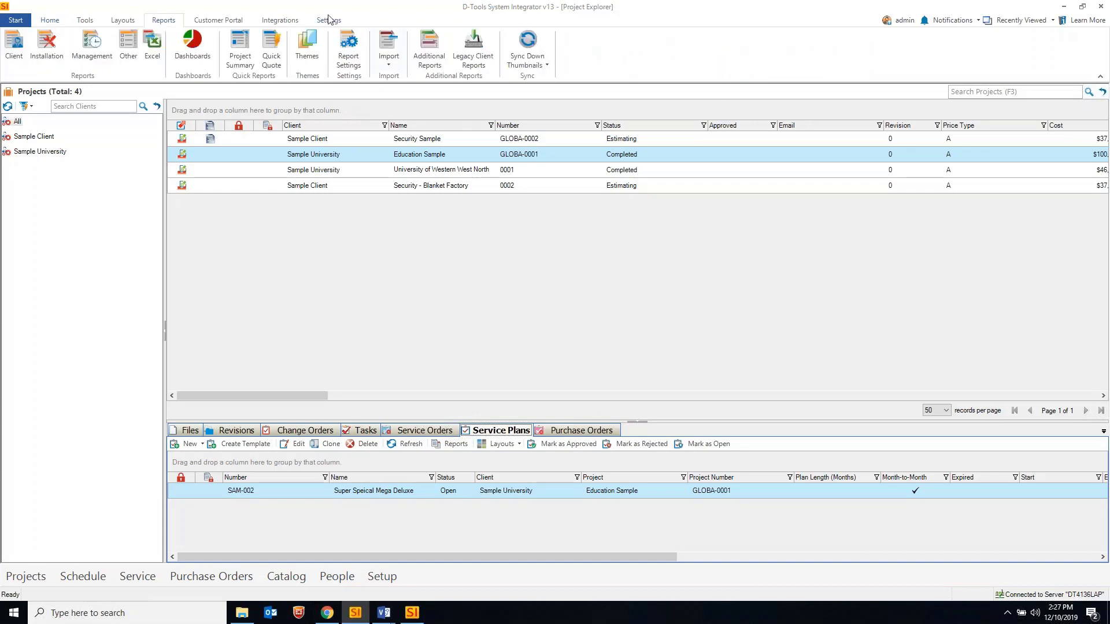
click(348, 60)
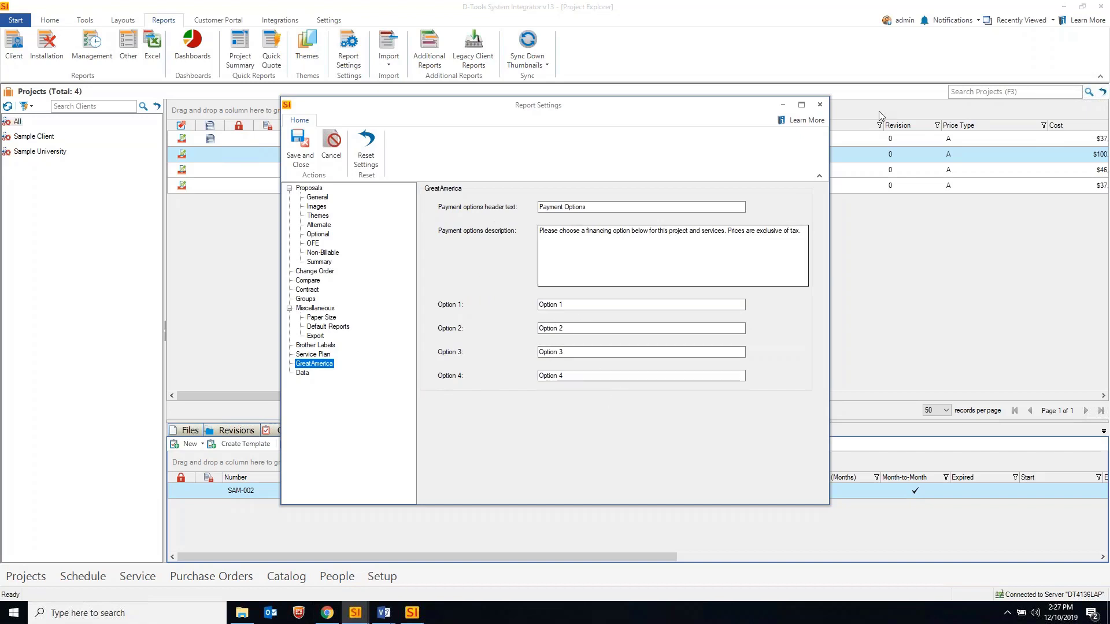
click(820, 106)
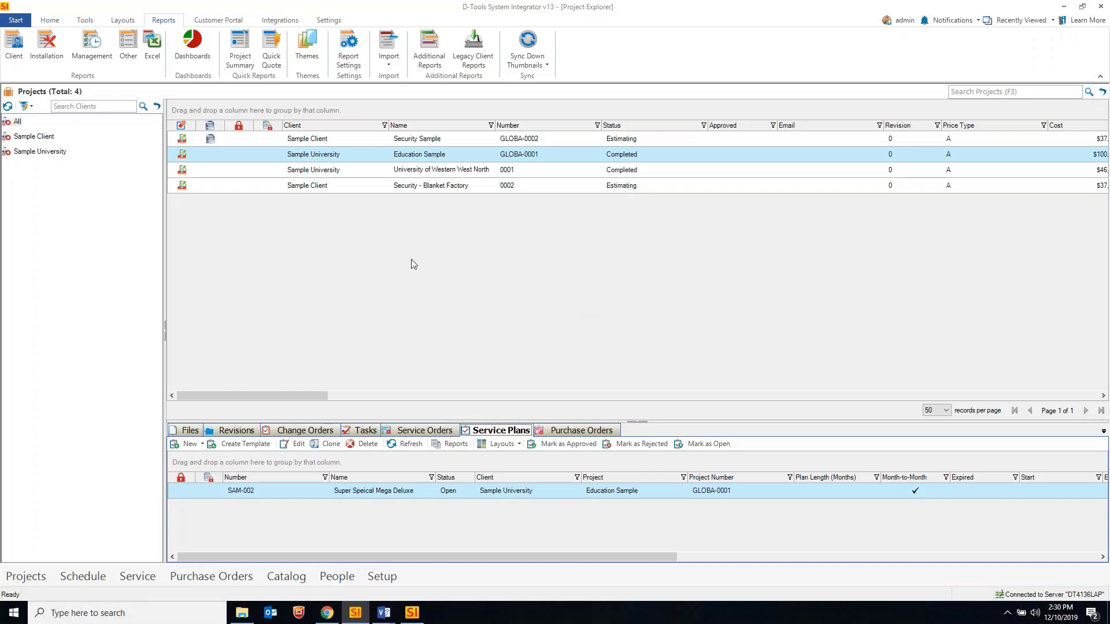
View Company Information in the Control Panel, close it unchanged, and bring Chrome forward
click(17, 22)
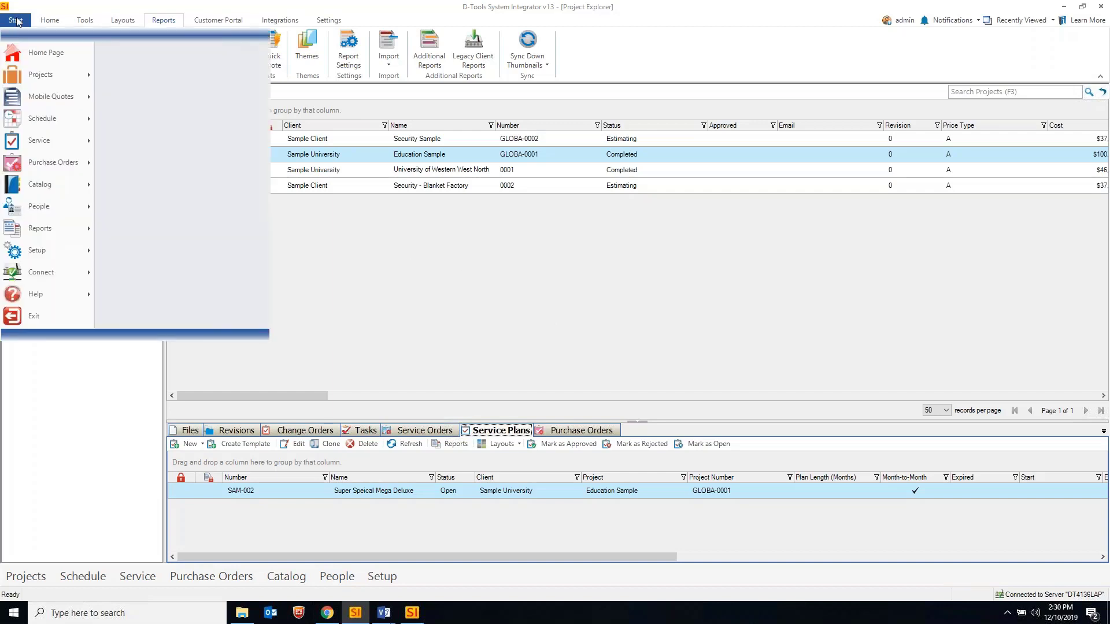
mouse_move(53, 251)
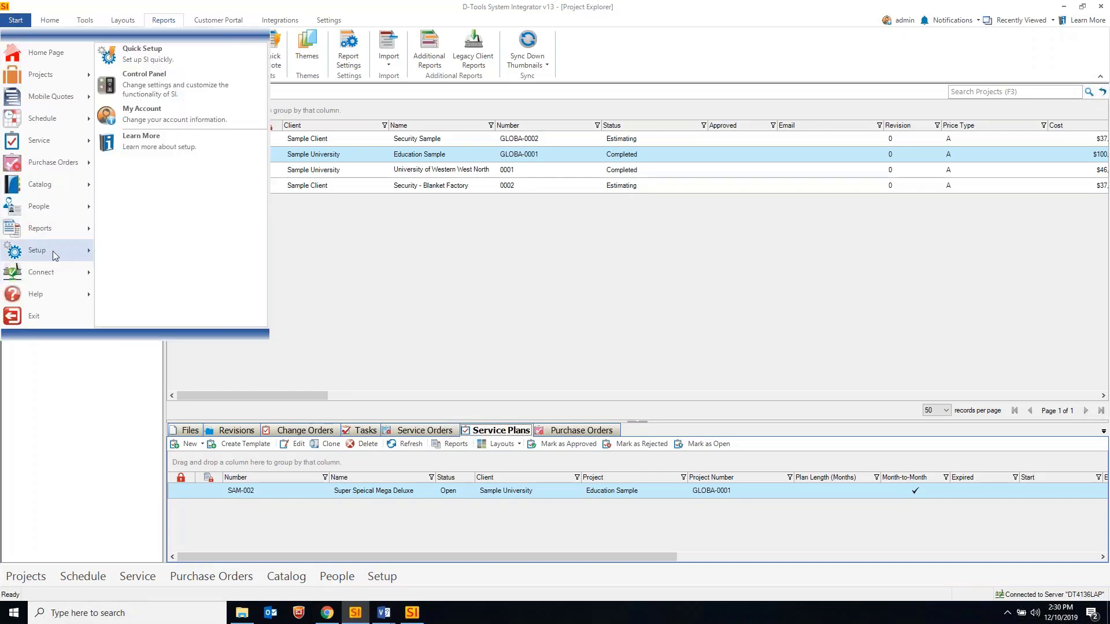
click(166, 85)
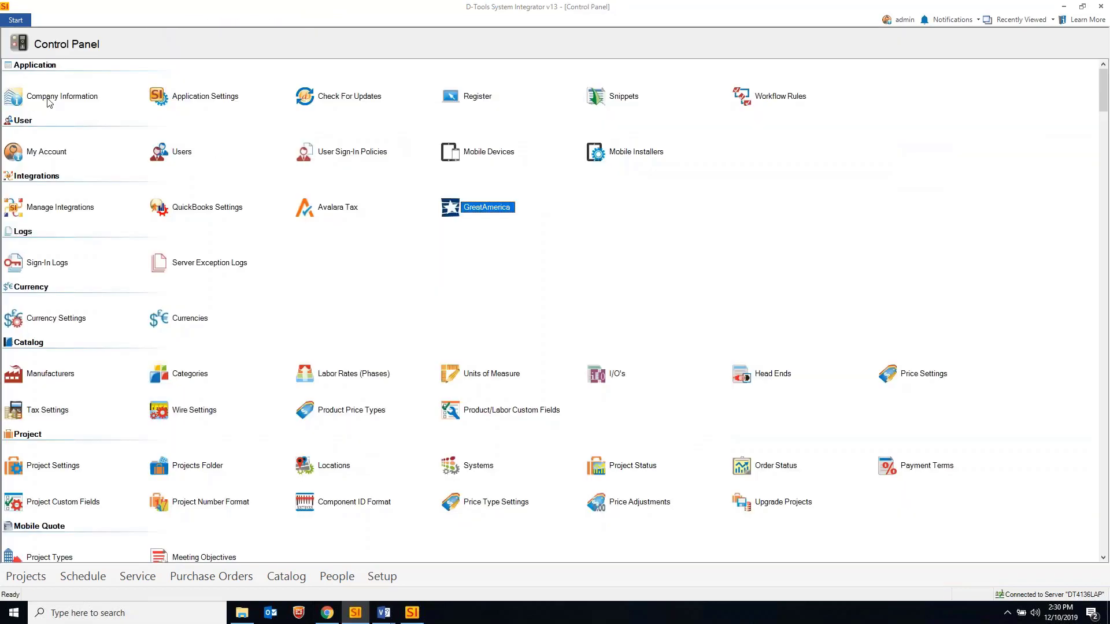
click(49, 100)
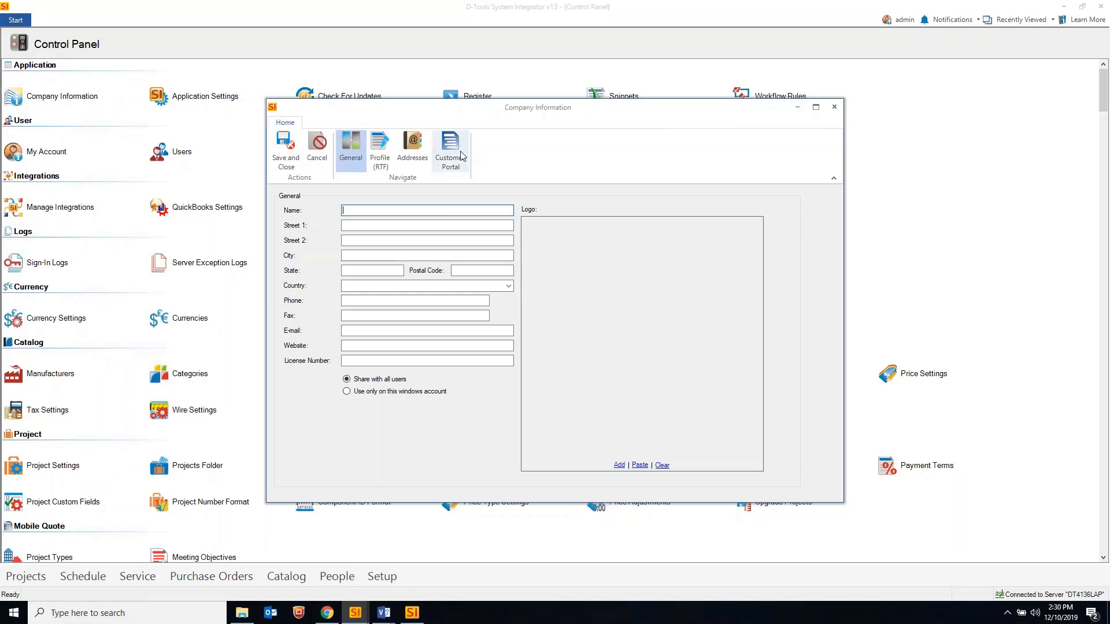
click(834, 107)
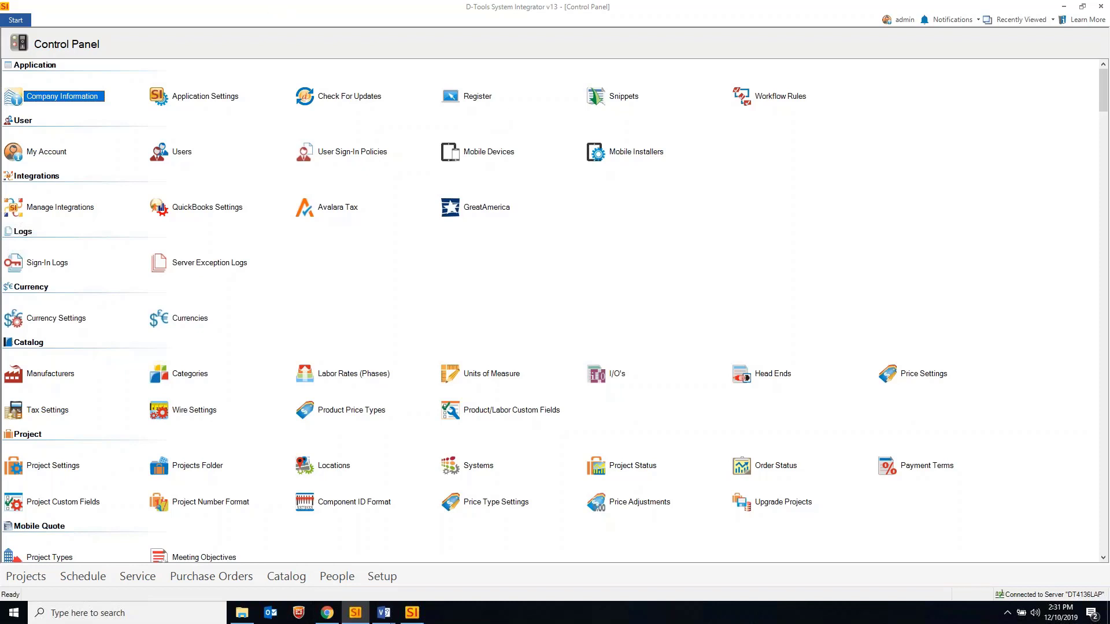
click(339, 616)
Read the help article's Customer Portal and ProPay Integration sections, then minimize Chrome
click(345, 9)
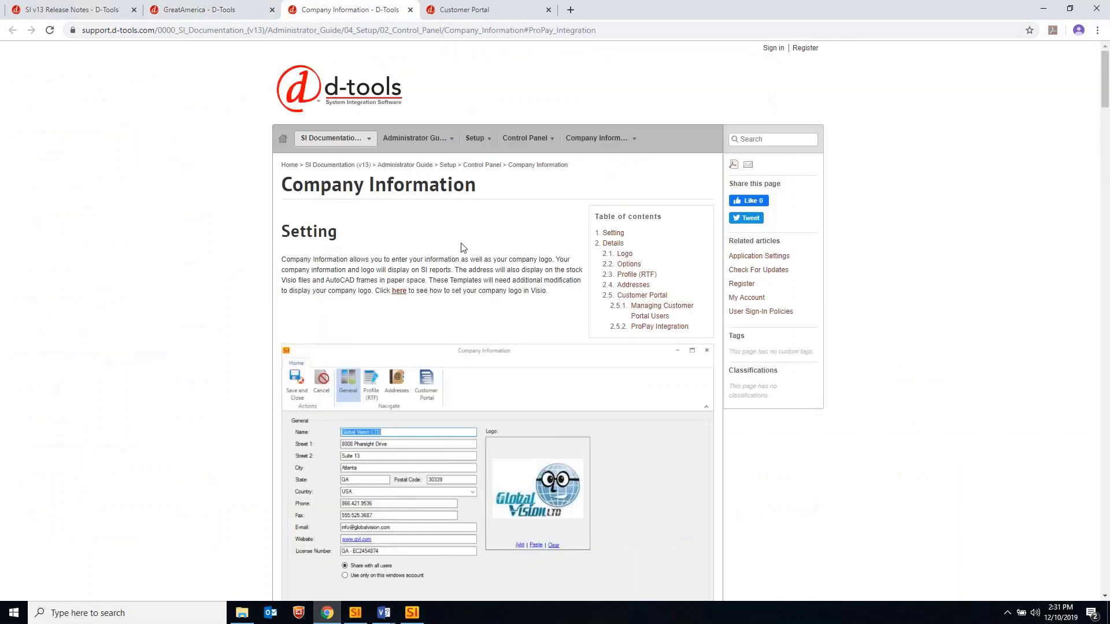
click(638, 296)
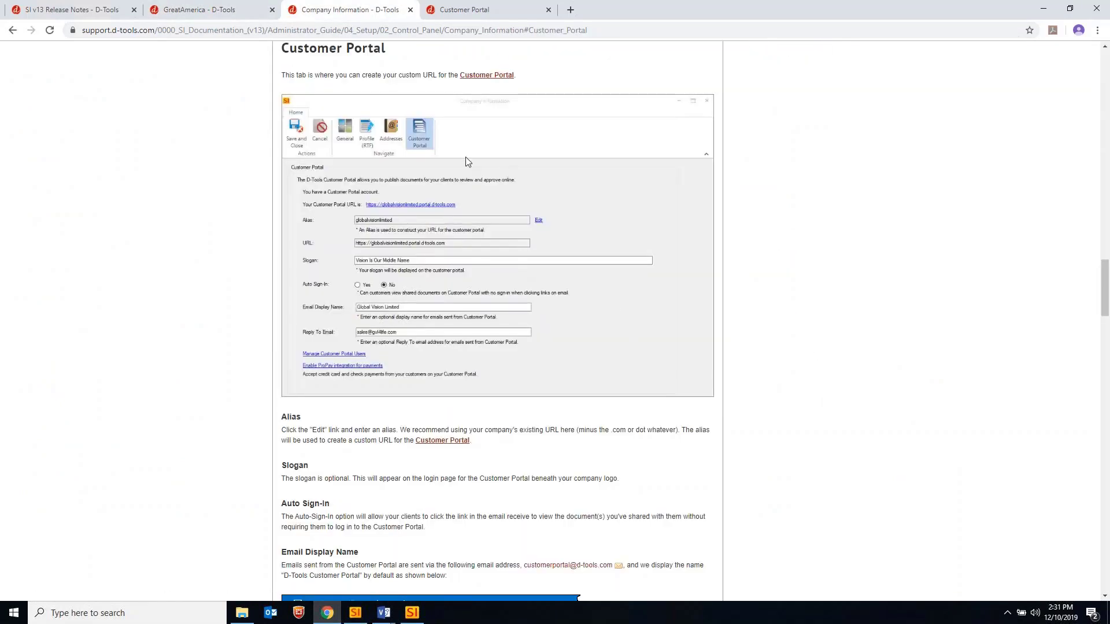
scroll(478, 161, down, 9)
scroll(478, 161, down, 15)
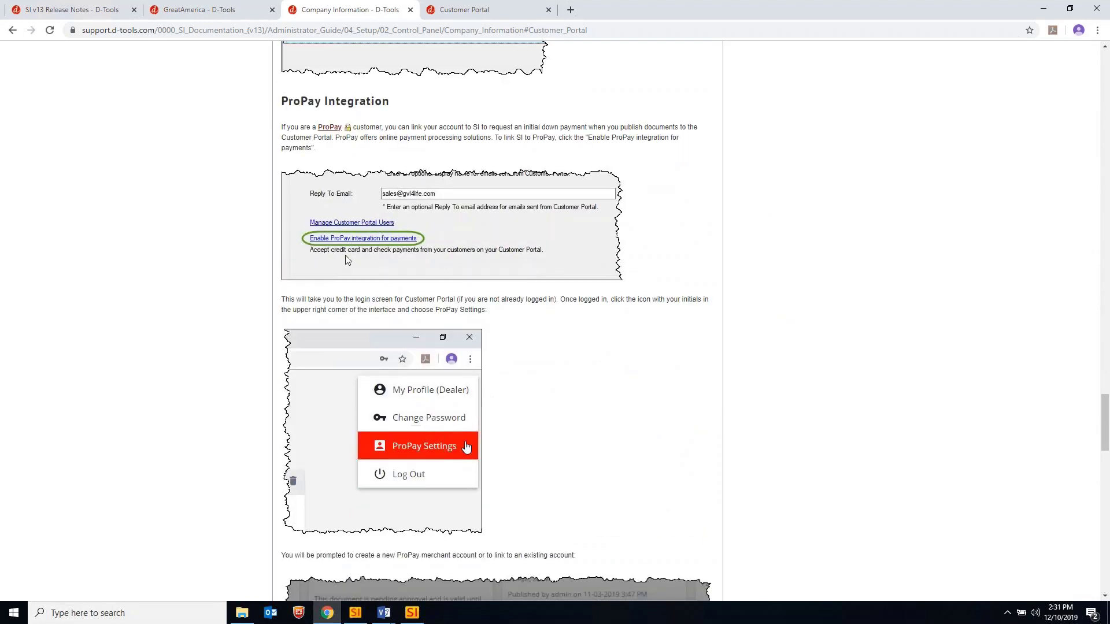
scroll(473, 283, down, 3)
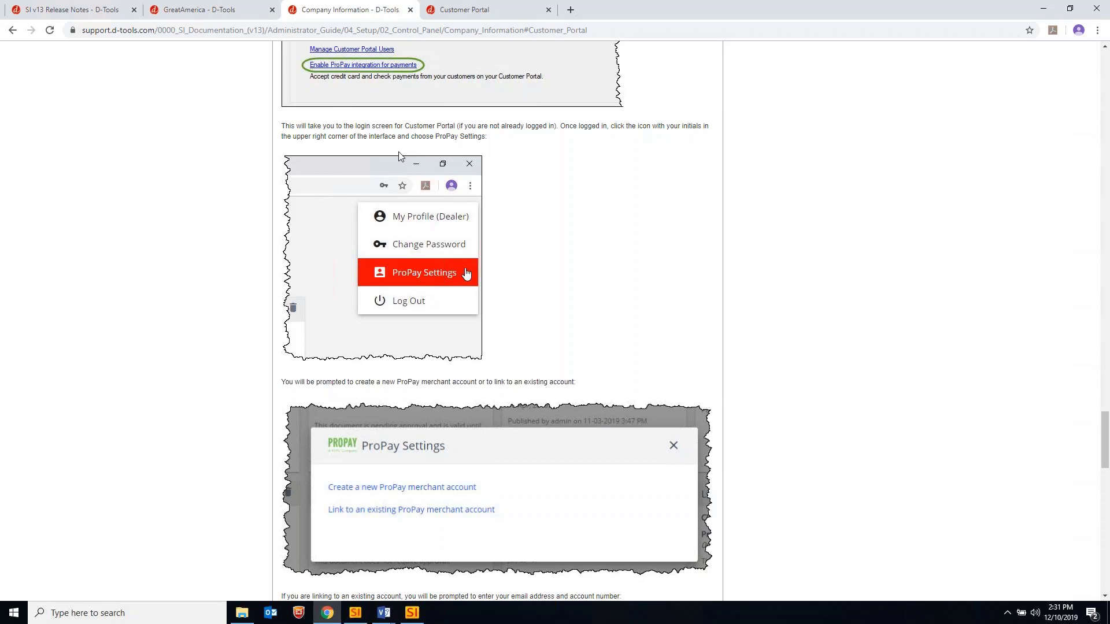
scroll(439, 486, down, 2)
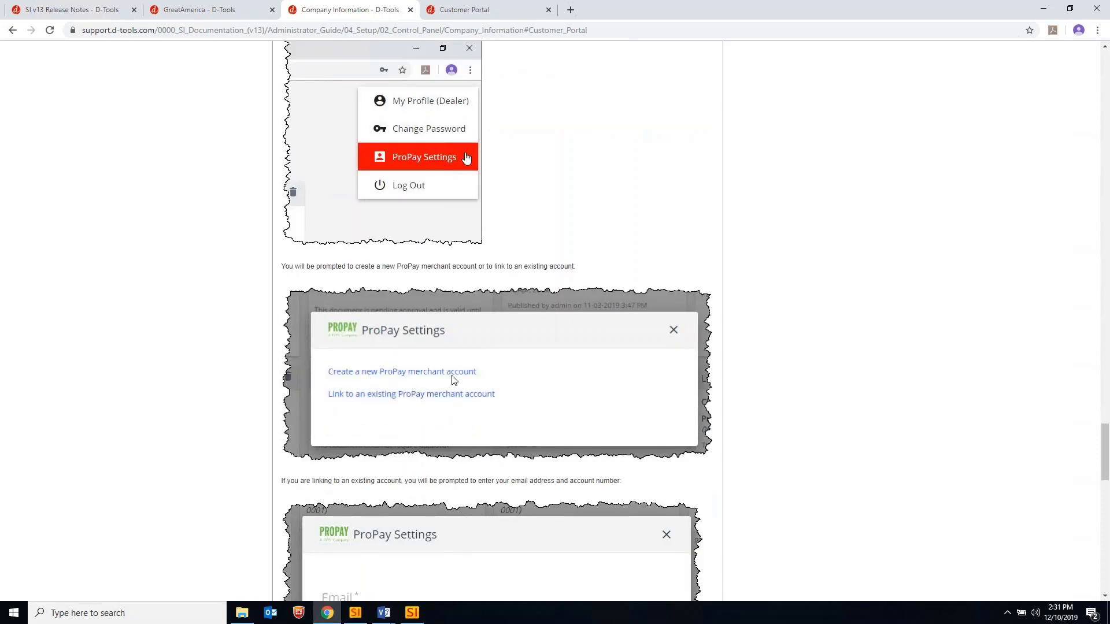
scroll(352, 393, down, 5)
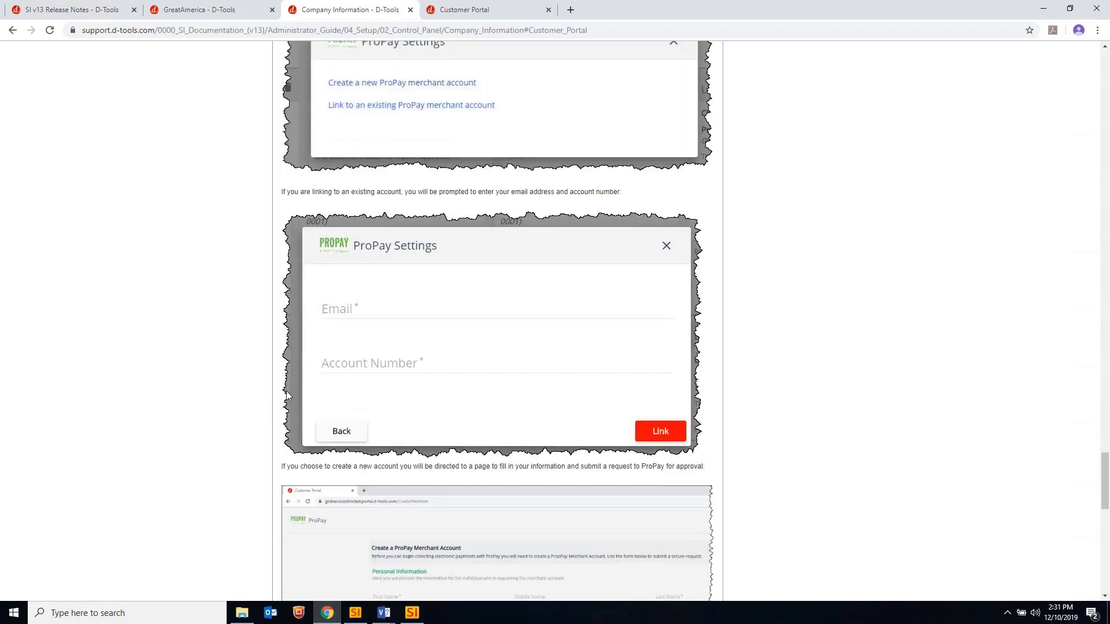
scroll(231, 393, down, 2)
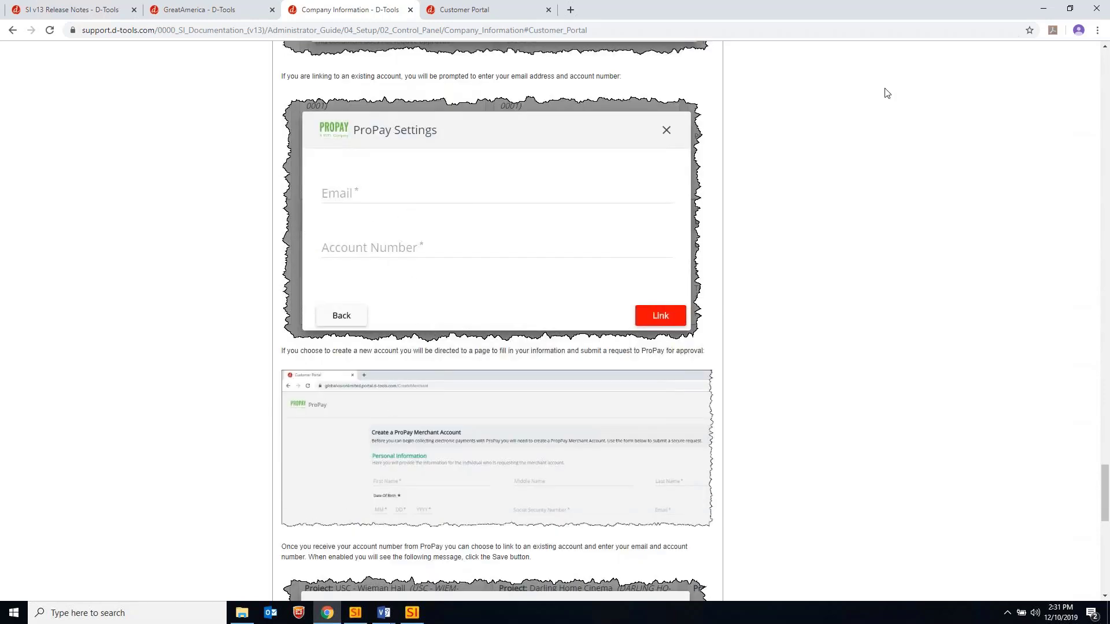
click(1041, 11)
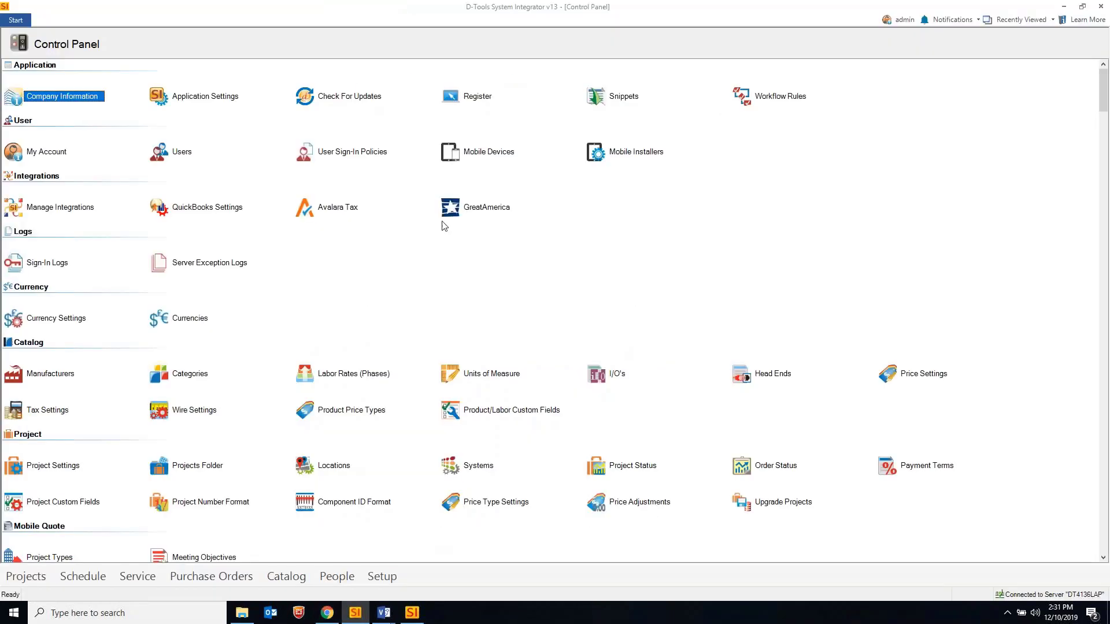
Open Company Information from the Control Panel and drag its window aside
click(11, 22)
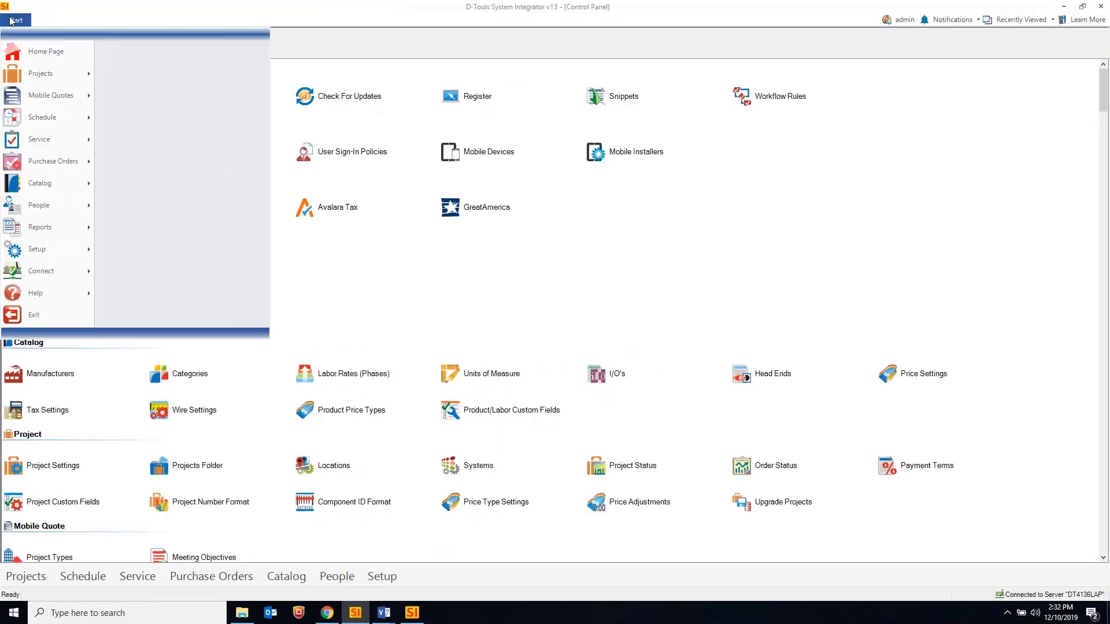
mouse_move(56, 74)
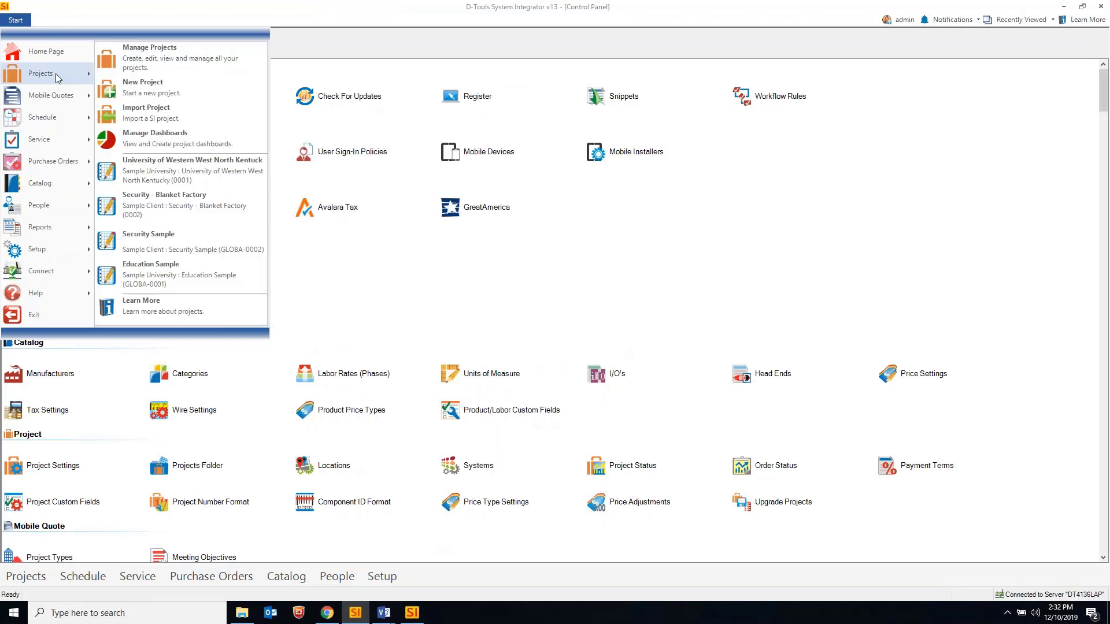
key(Escape)
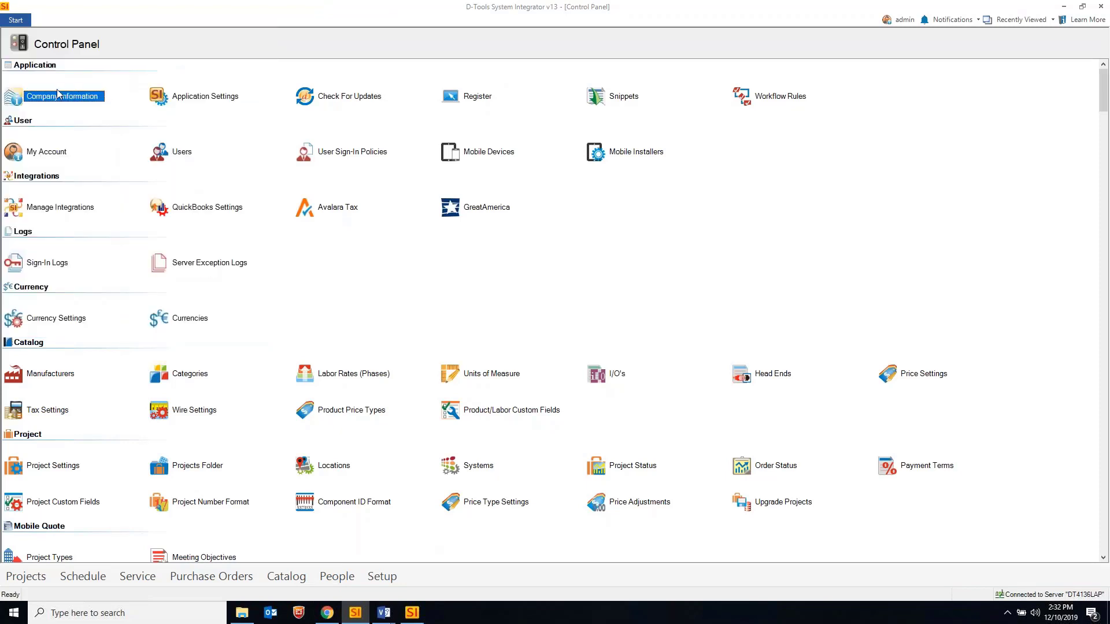
double_click(50, 99)
mouse_move(565, 137)
mouse_down()
mouse_move(112, 175)
mouse_move(1001, 129)
mouse_move(1012, 139)
mouse_move(782, 148)
mouse_move(976, 141)
mouse_up()
Close Company Information, select Education Sample in Manage Projects, and show the Customer Portal ribbon
click(1013, 137)
click(18, 20)
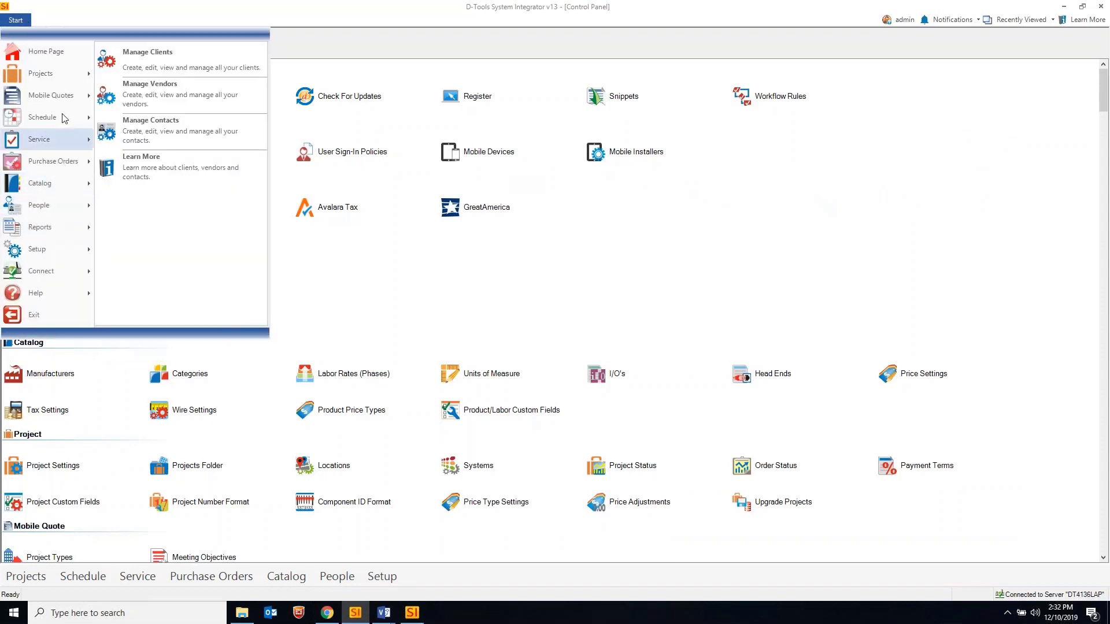
mouse_move(62, 73)
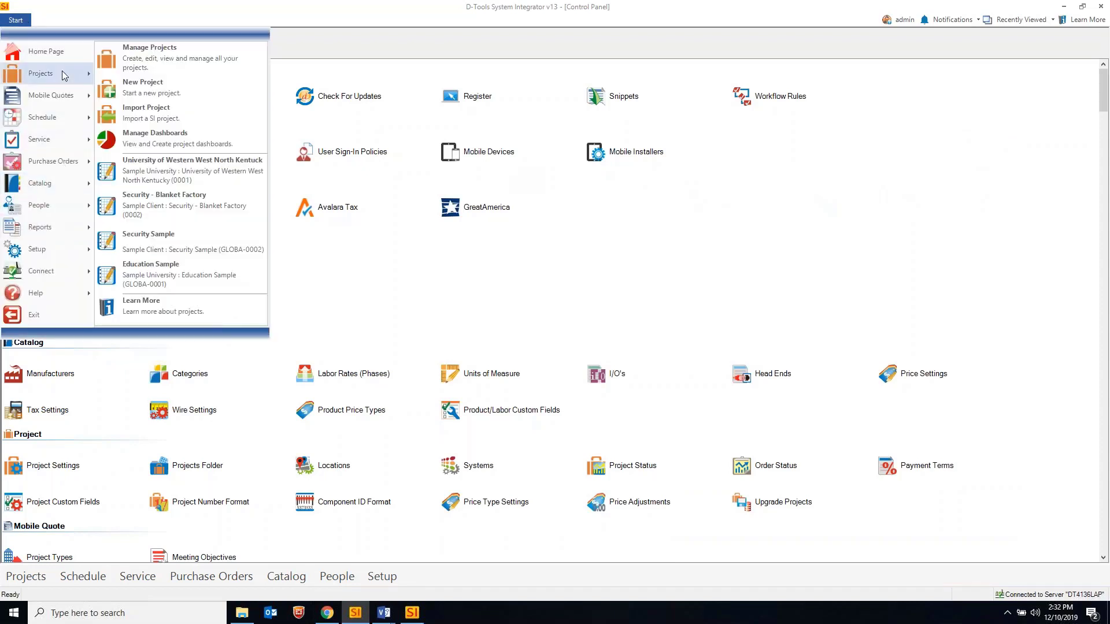
click(185, 54)
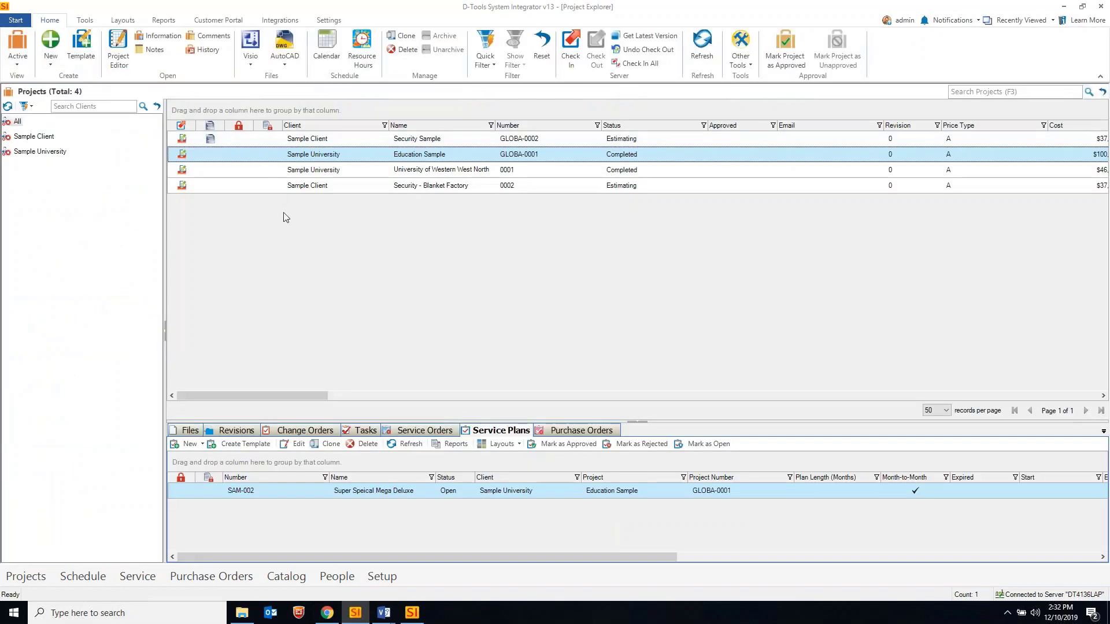
click(379, 173)
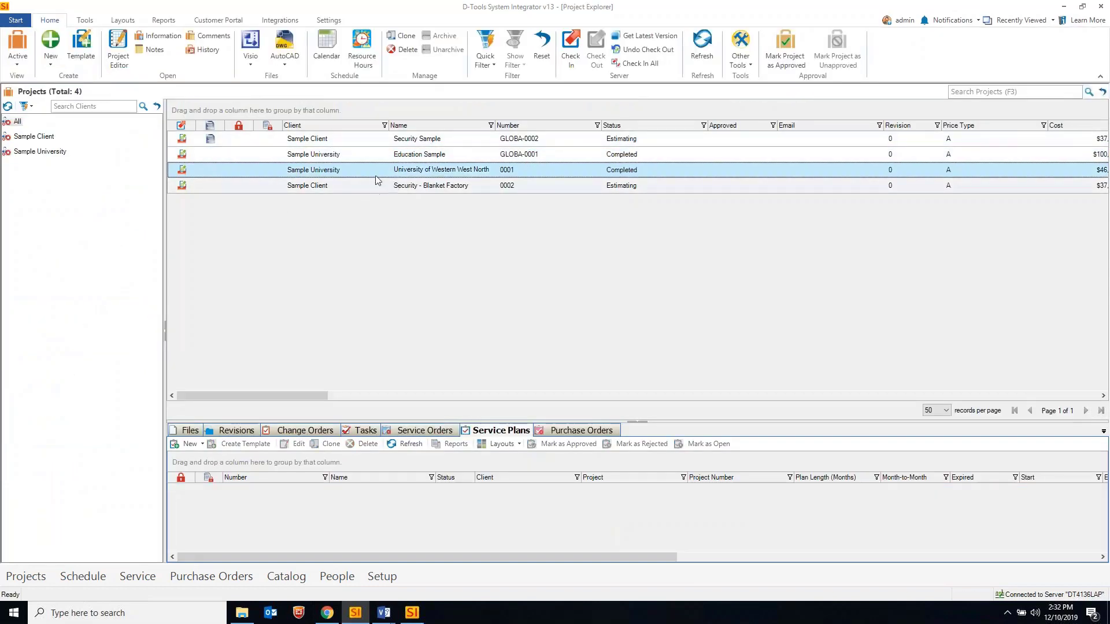
click(378, 154)
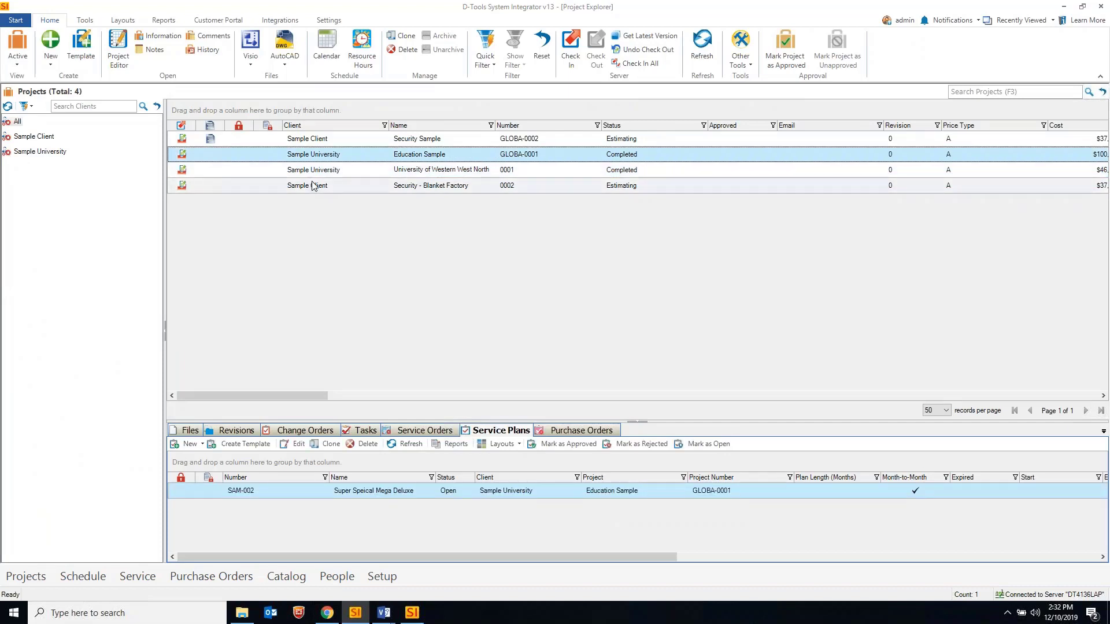
click(221, 20)
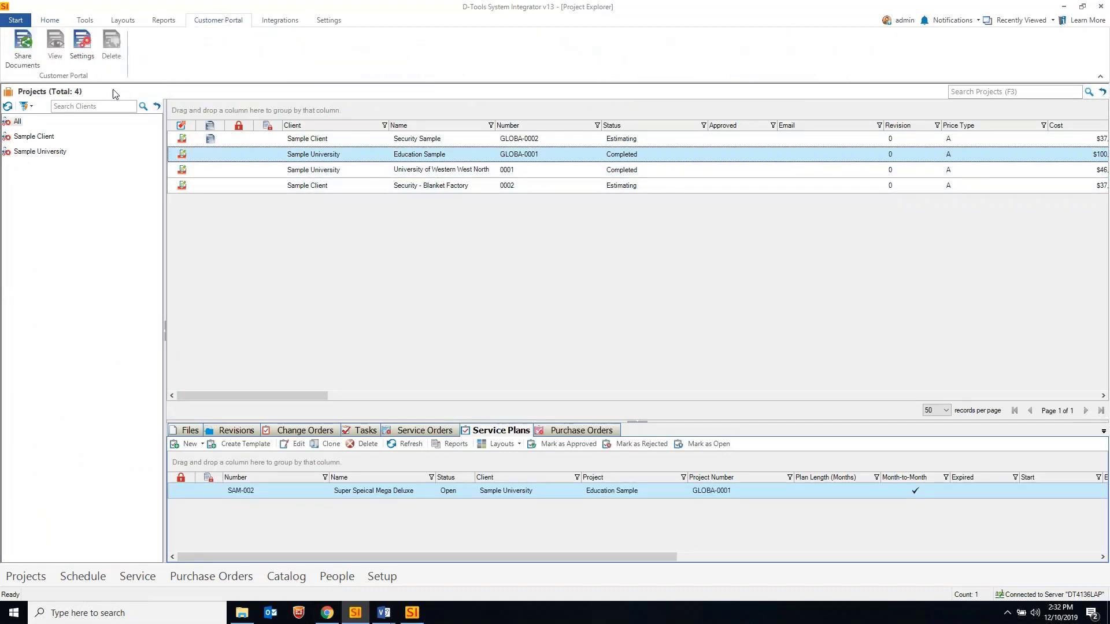
Start Share Documents for Education Sample and enter the Sample Contact's e-mail under Recipients and Users
click(23, 46)
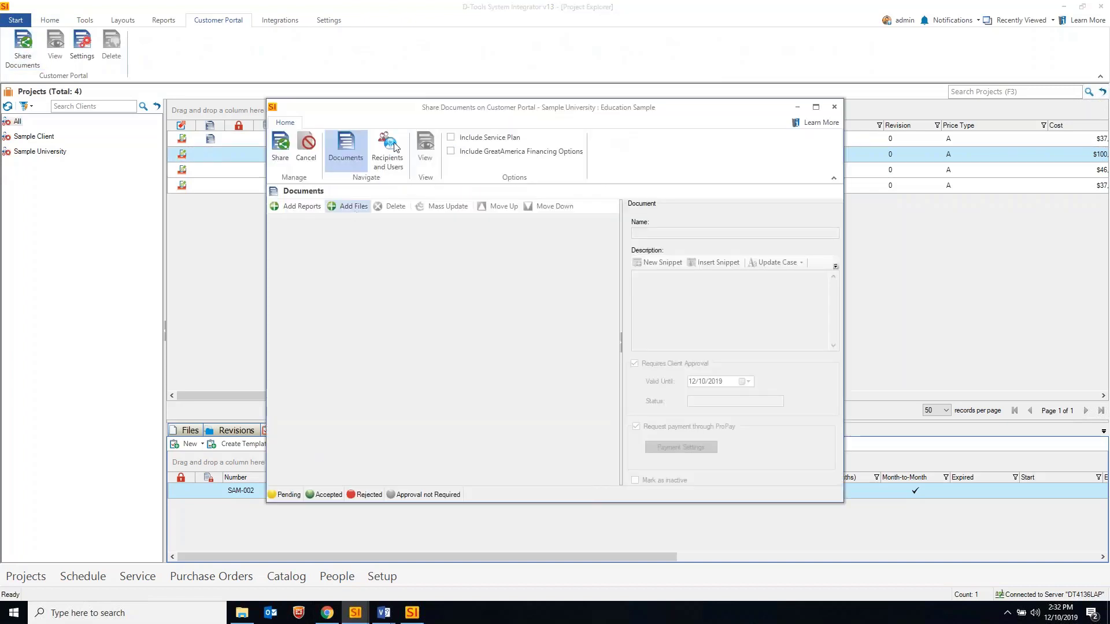
click(387, 152)
click(436, 246)
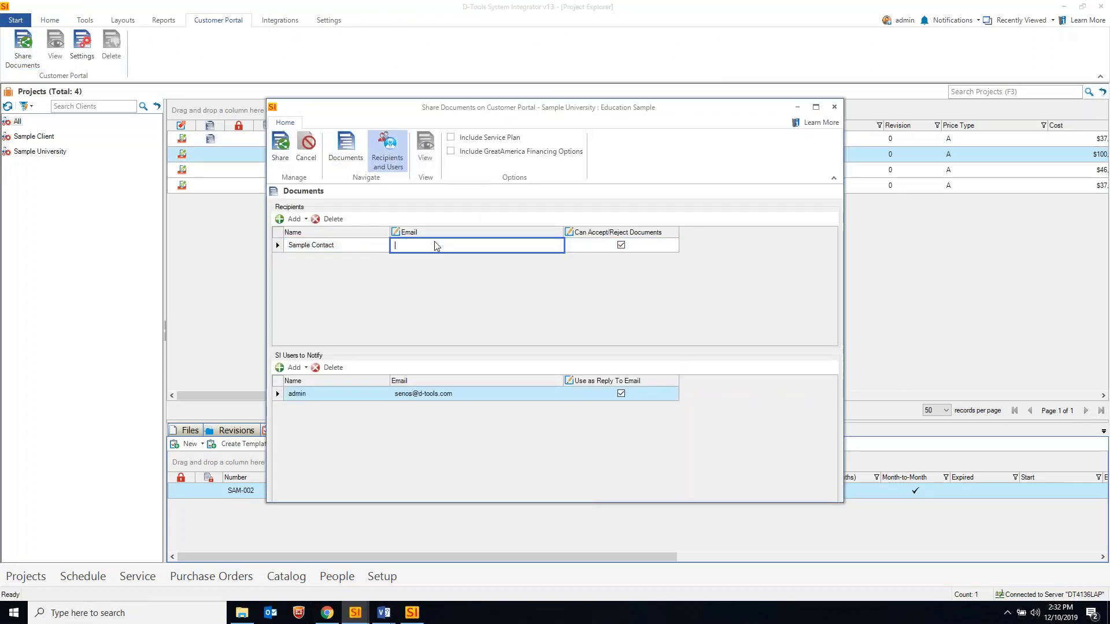
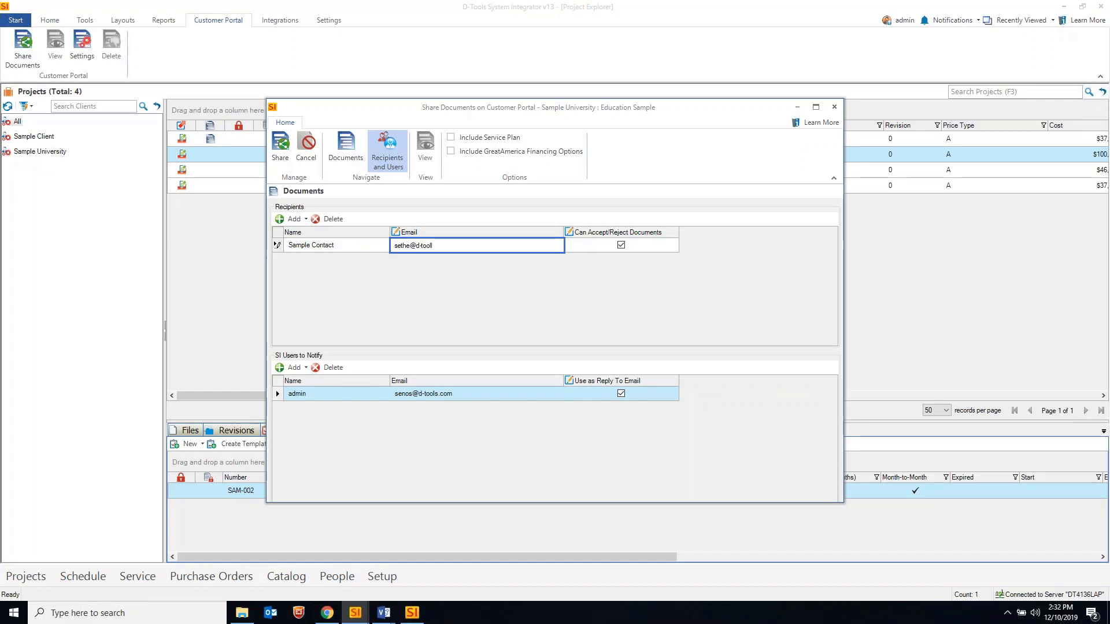
key(ctrl+a)
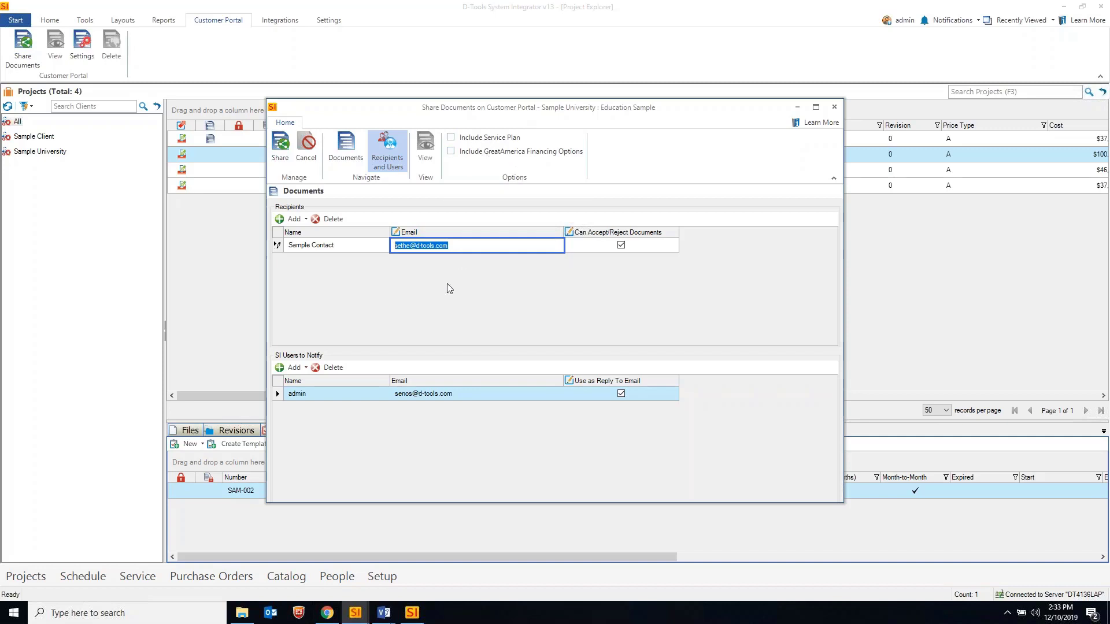
Add the Proposal With Images (By Location) report to the documents being shared
click(344, 160)
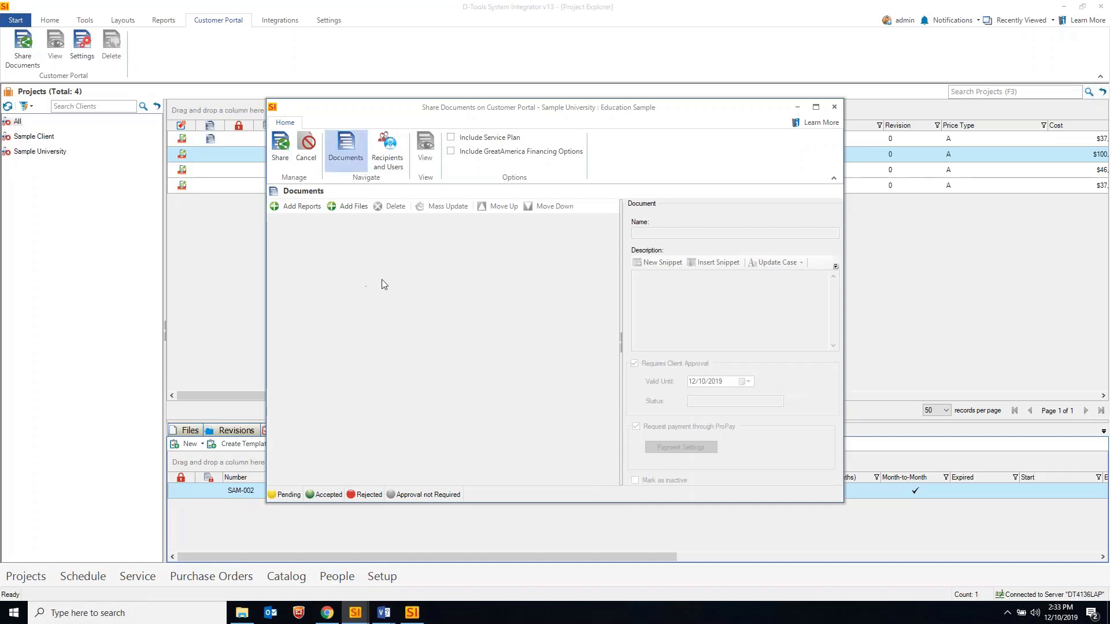
click(295, 206)
scroll(396, 309, down, 1)
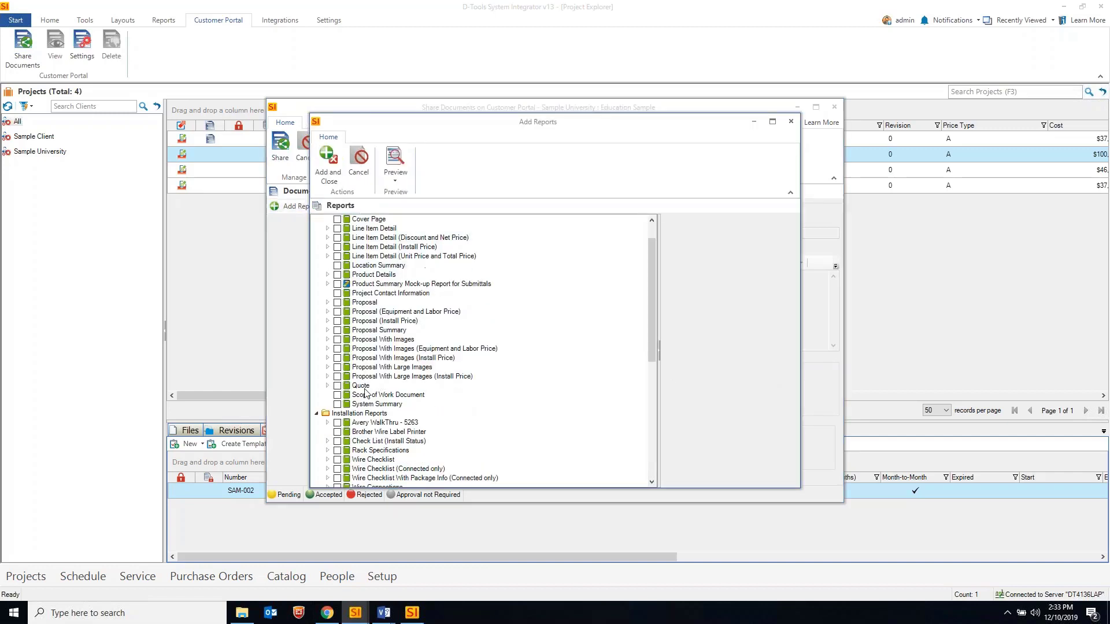
click(328, 340)
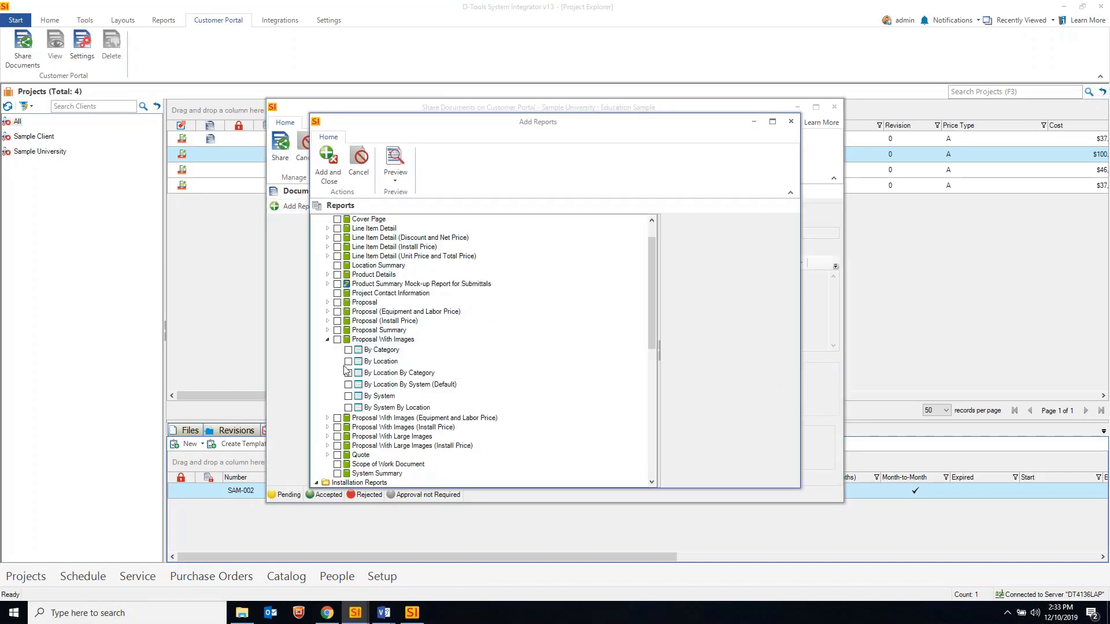
click(348, 362)
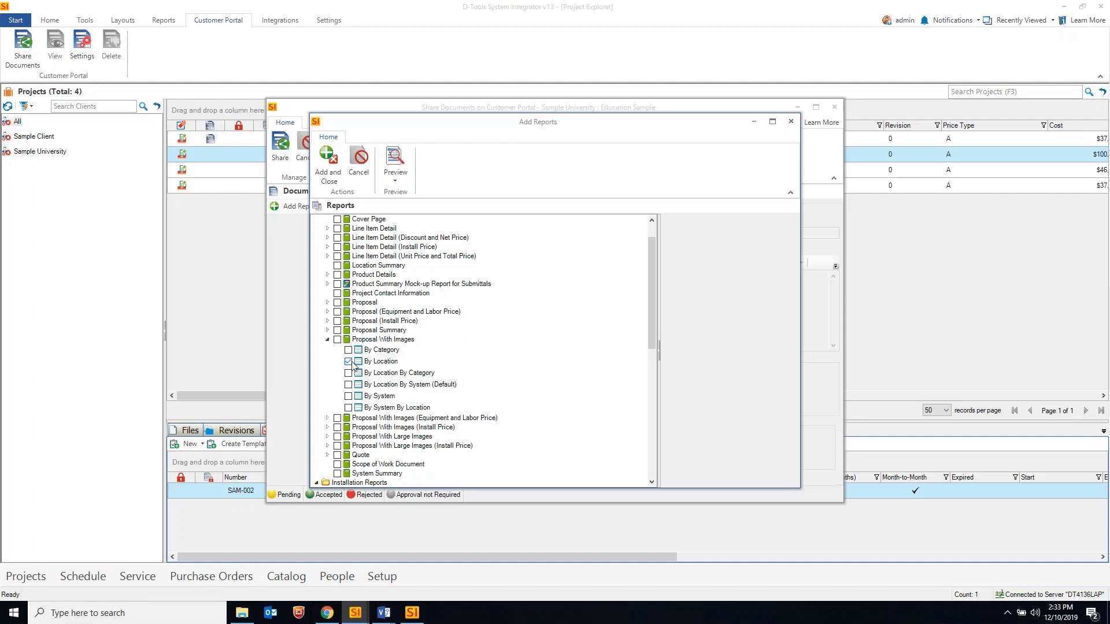
click(328, 168)
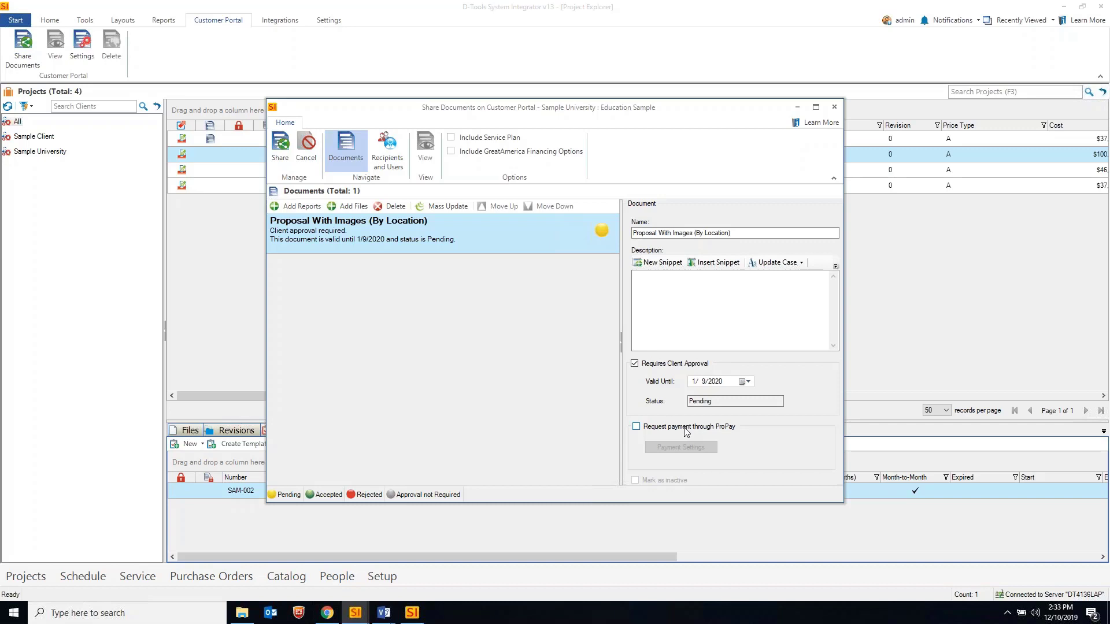
Enable 'Request payment through ProPay' and choose Enter amount in Payment Settings
click(654, 427)
click(674, 449)
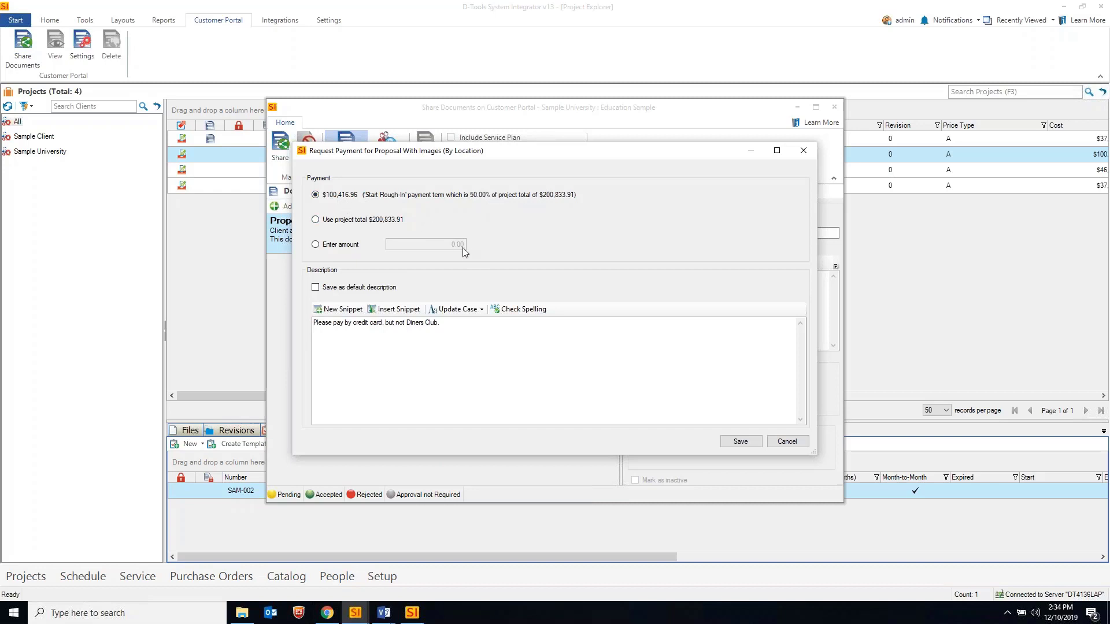
click(367, 222)
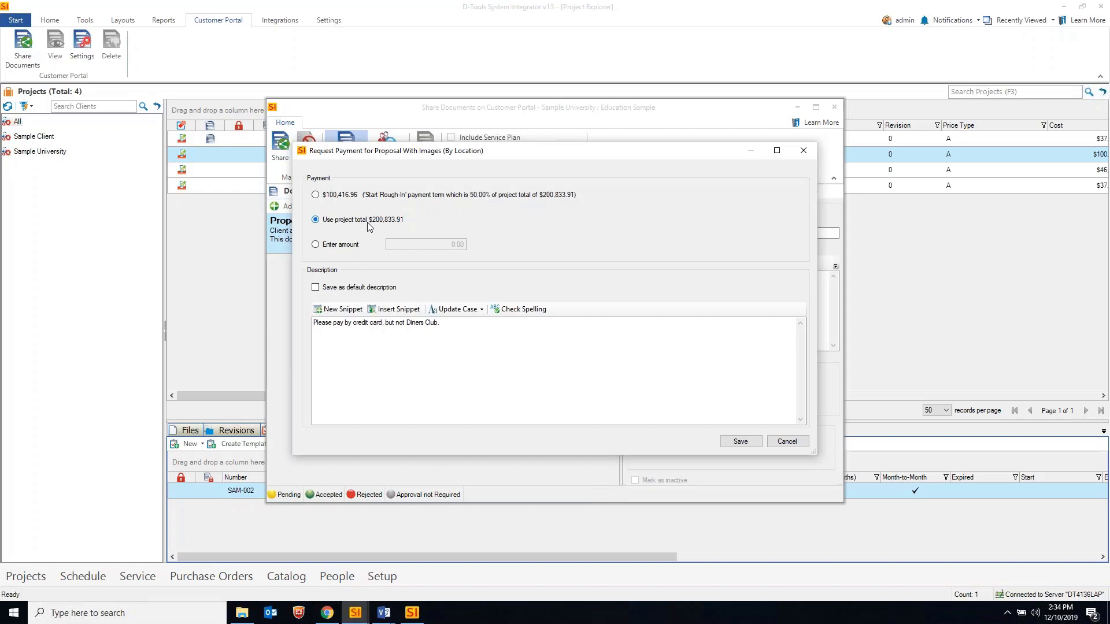
click(335, 245)
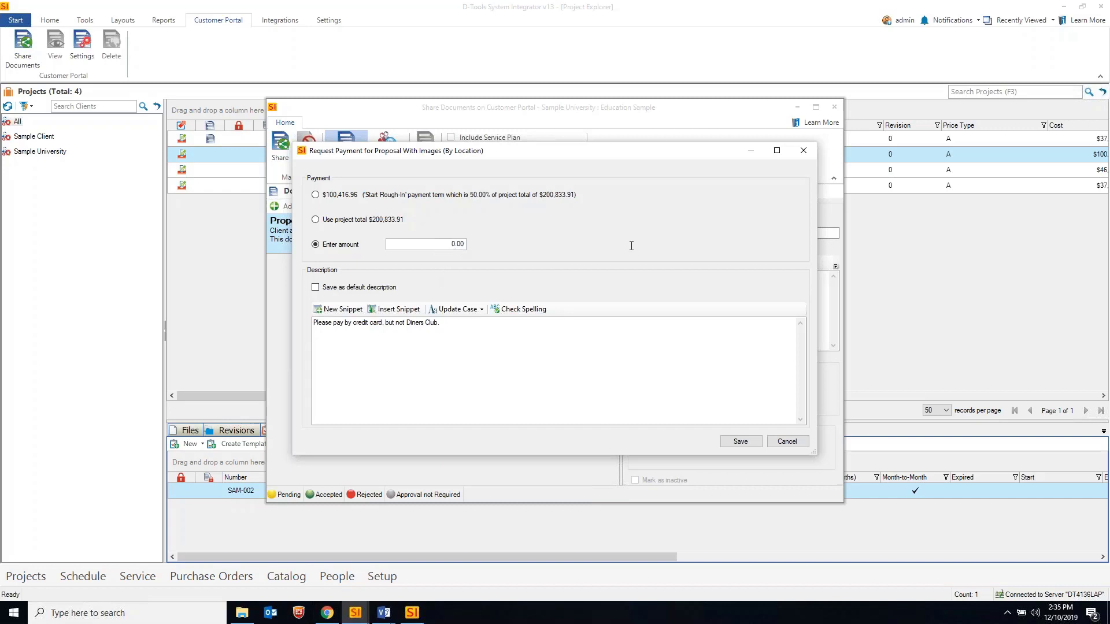
Enter 4,999.99 as the payment amount, review the description, and save the request
key(Tab)
text(4,999.99)
click(457, 330)
key(ctrl+a)
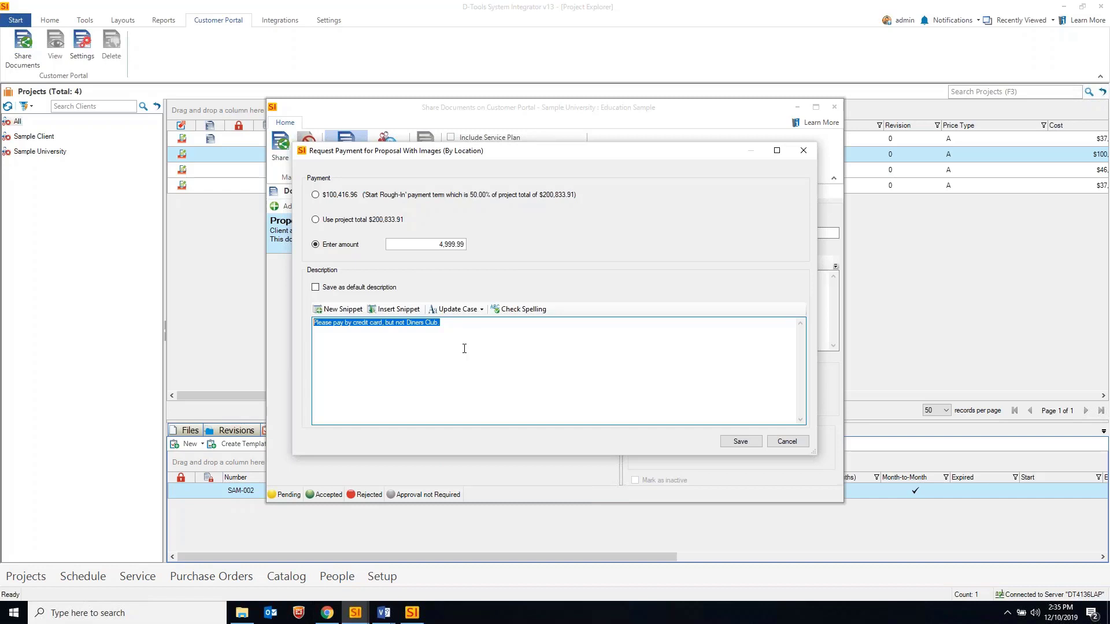
right_click(465, 348)
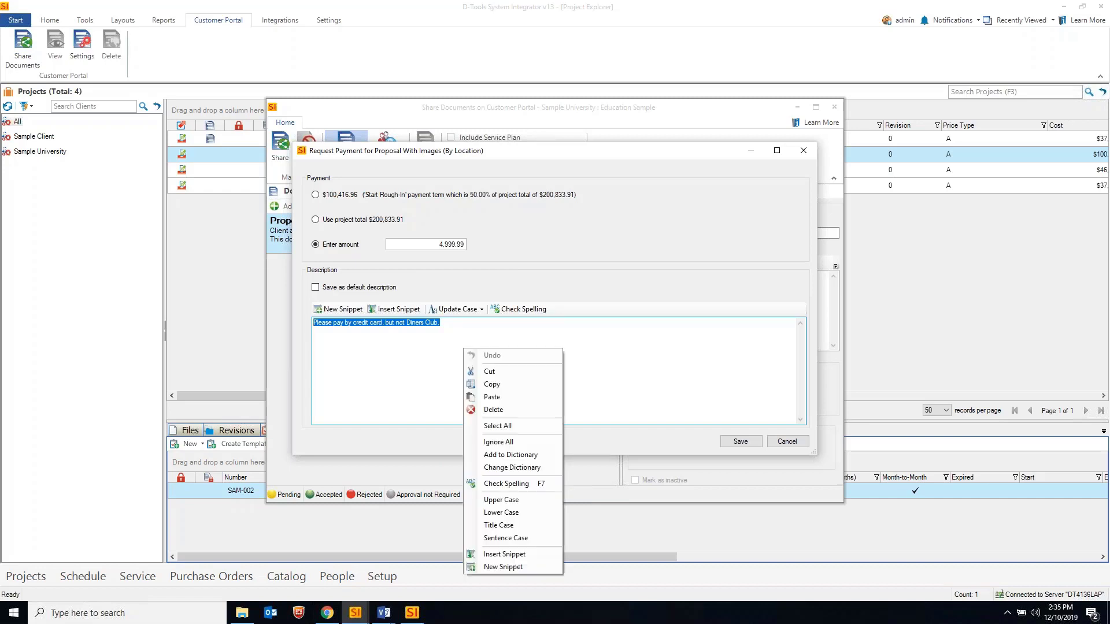
key(Escape)
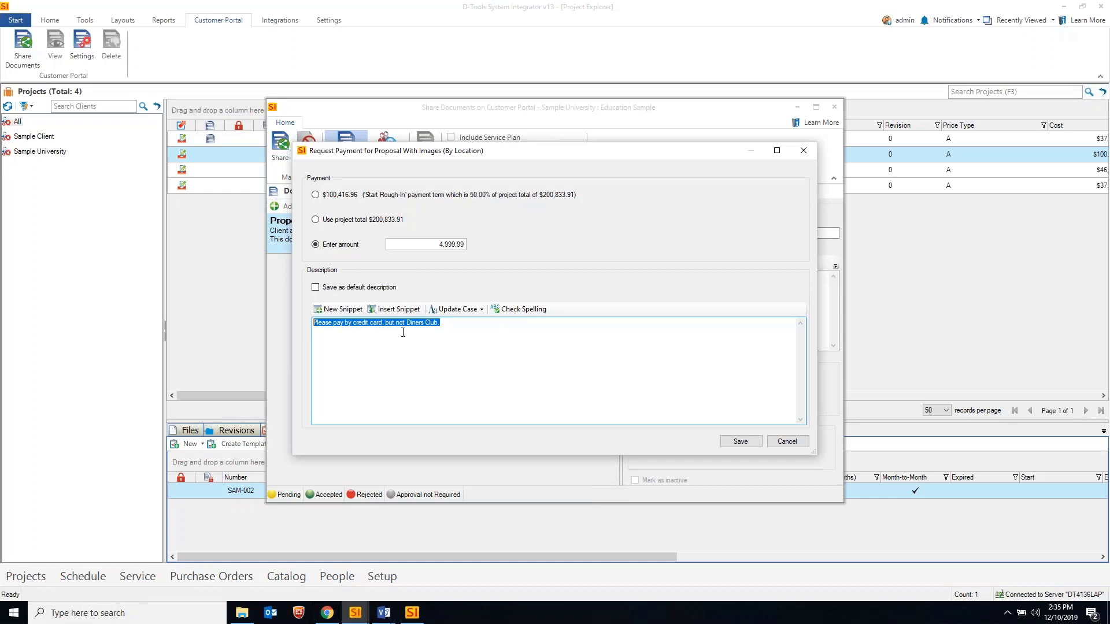
click(739, 442)
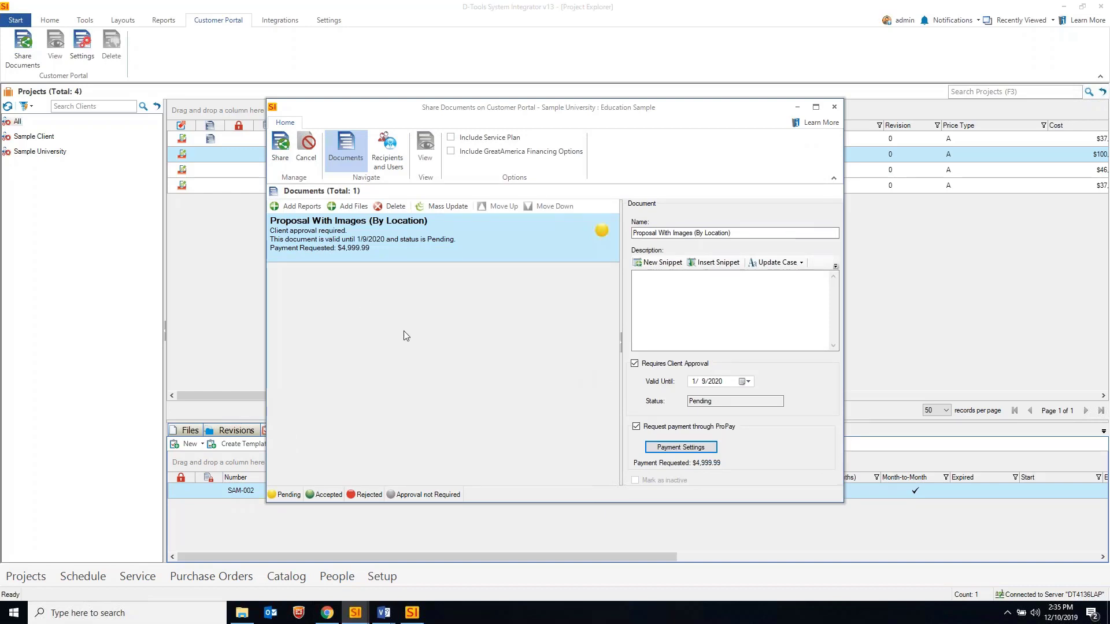
Share the proposal without a recipient message and acknowledge the success notice
click(288, 154)
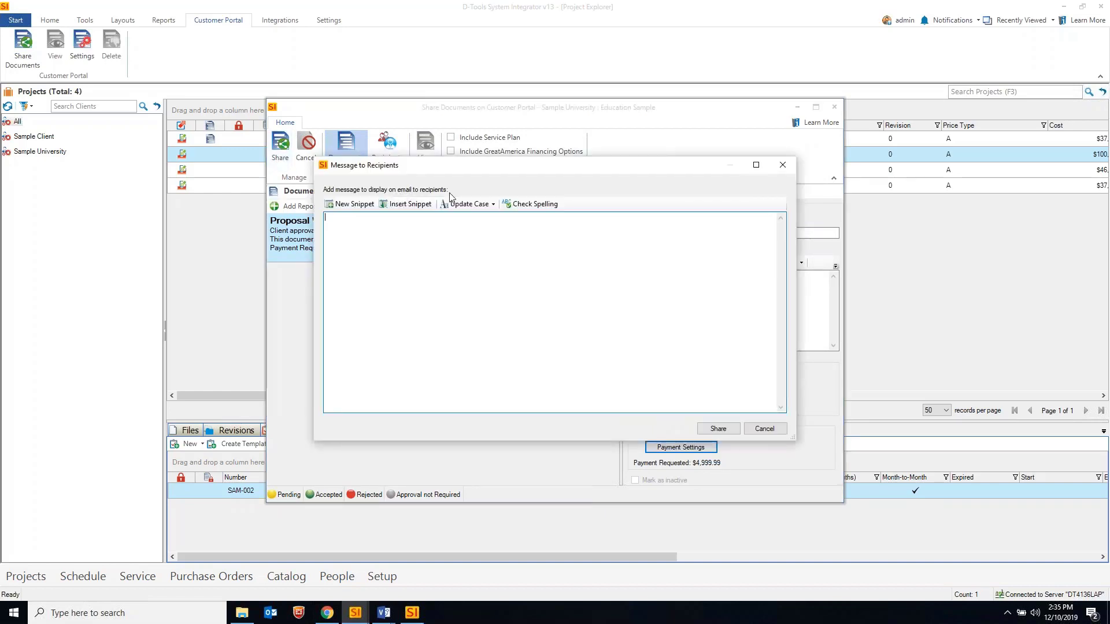
click(718, 429)
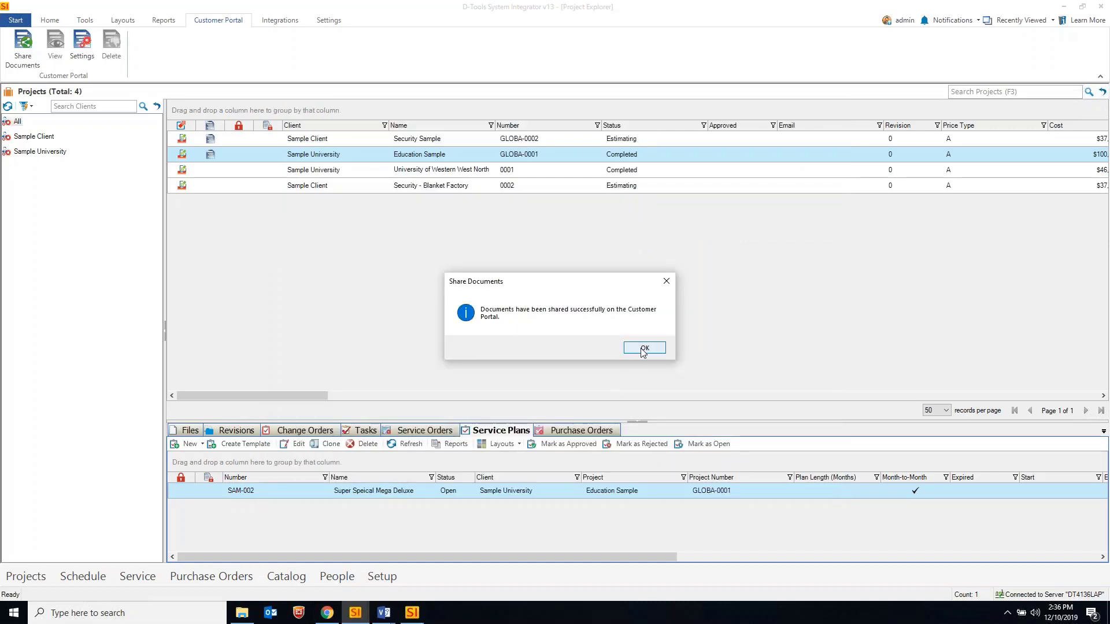
click(644, 349)
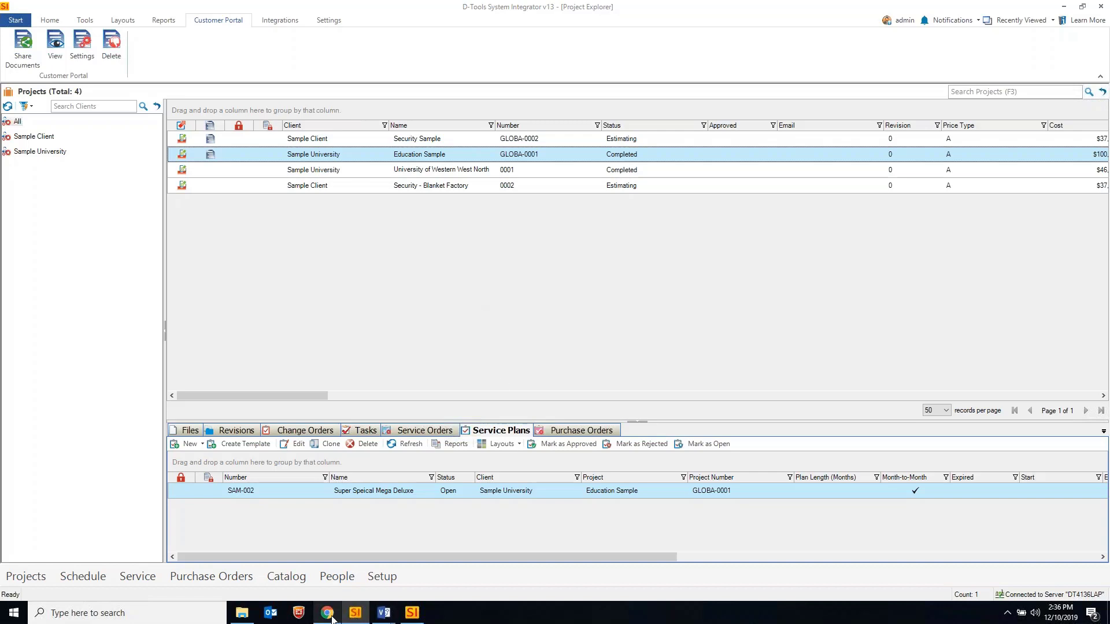
Minimize SI and open the Education Sample Proposal With Images card on Chrome's Customer Portal tab
click(354, 617)
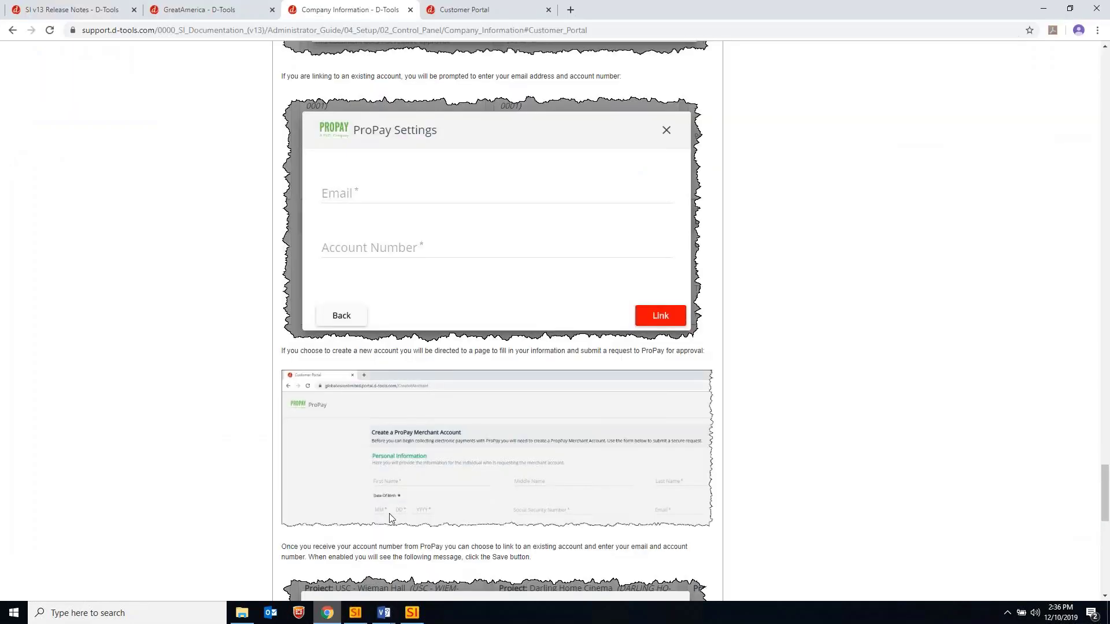
click(497, 9)
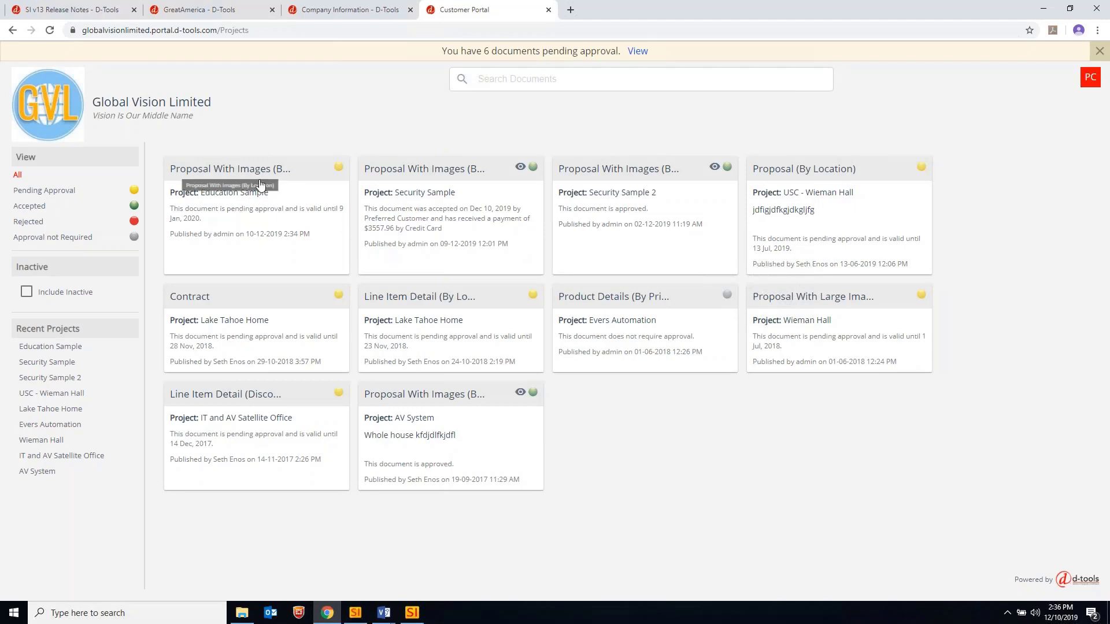
click(284, 195)
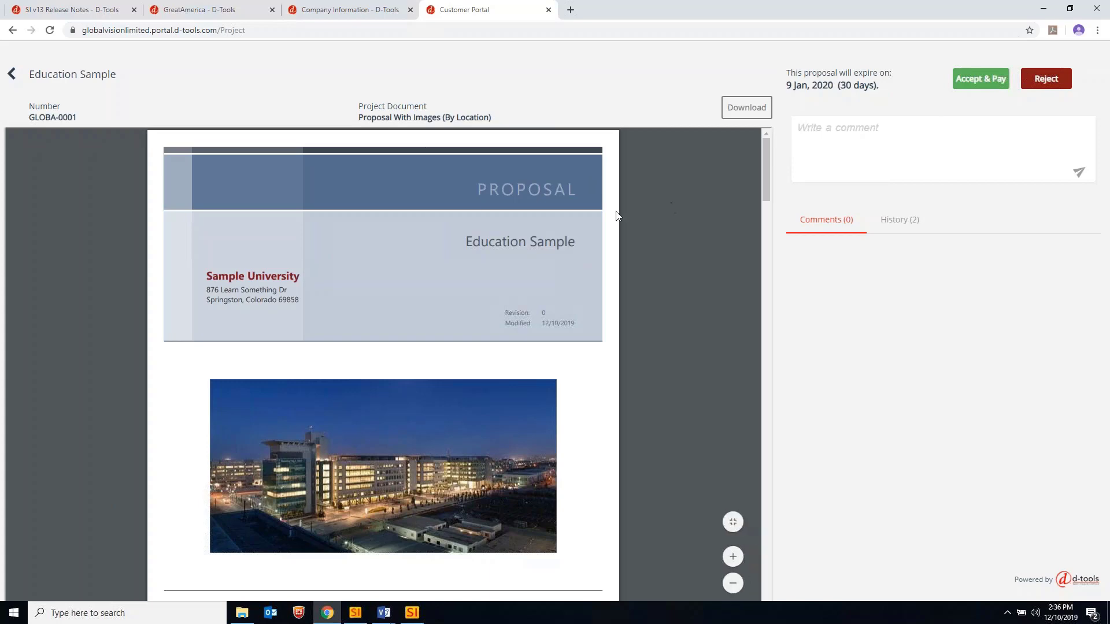
Accept the Education Sample proposal with a drawn signature and continue to the $4,999.99 payment
scroll(616, 216, down, 6)
scroll(616, 216, down, 5)
scroll(673, 190, up, 11)
click(975, 79)
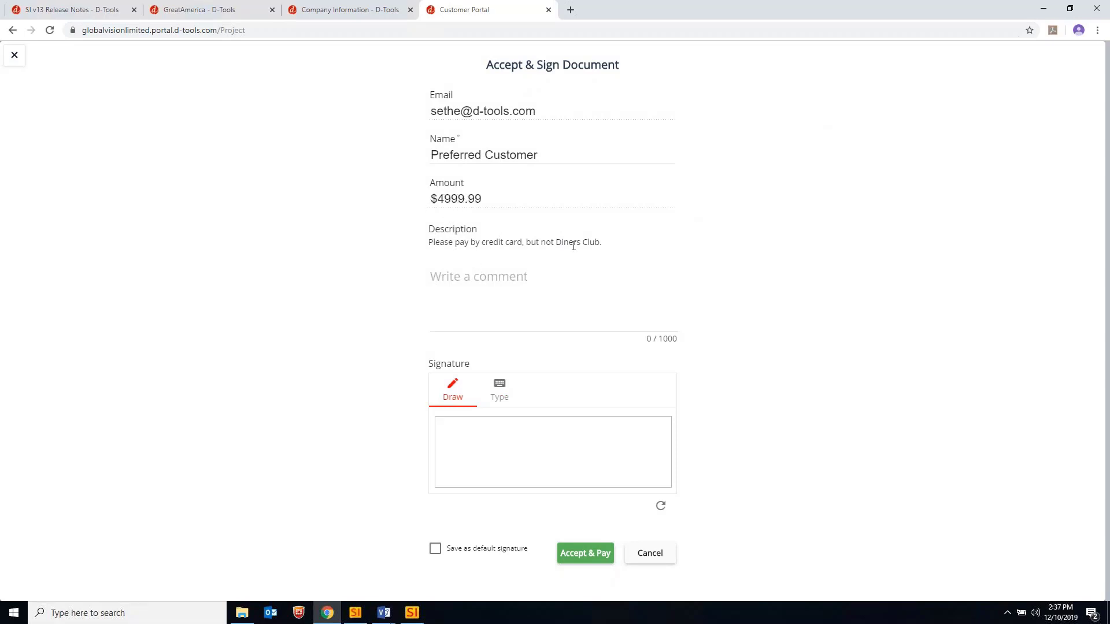
drag(600, 244, 365, 250)
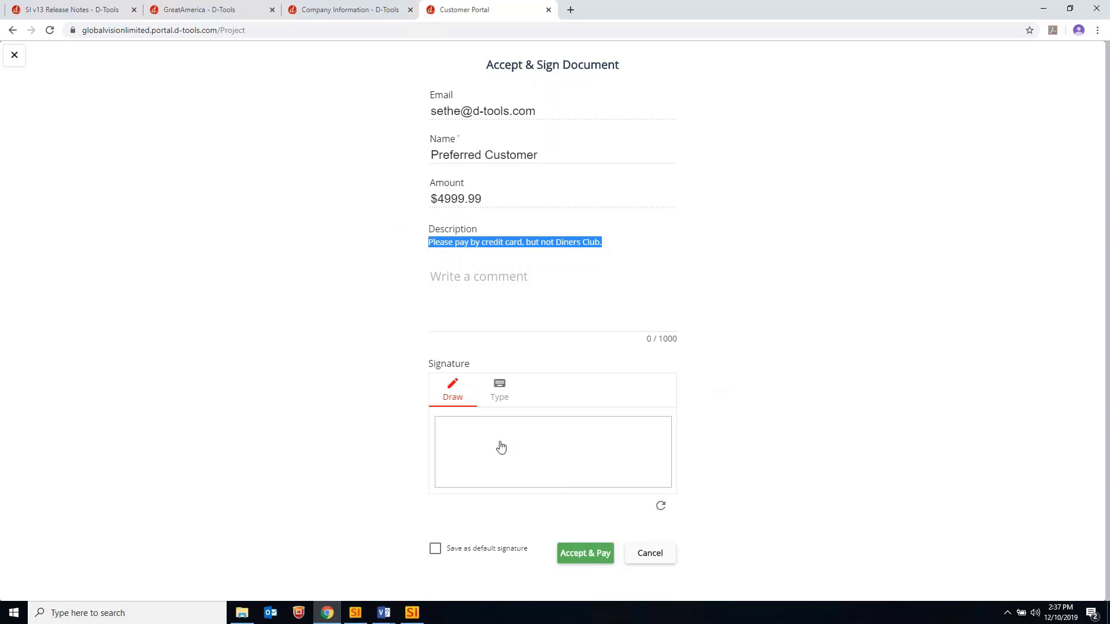
mouse_move(501, 447)
mouse_down()
mouse_move(475, 424)
mouse_move(537, 478)
mouse_move(546, 431)
mouse_move(579, 445)
mouse_move(531, 449)
mouse_move(494, 430)
mouse_move(520, 467)
mouse_move(437, 462)
mouse_up()
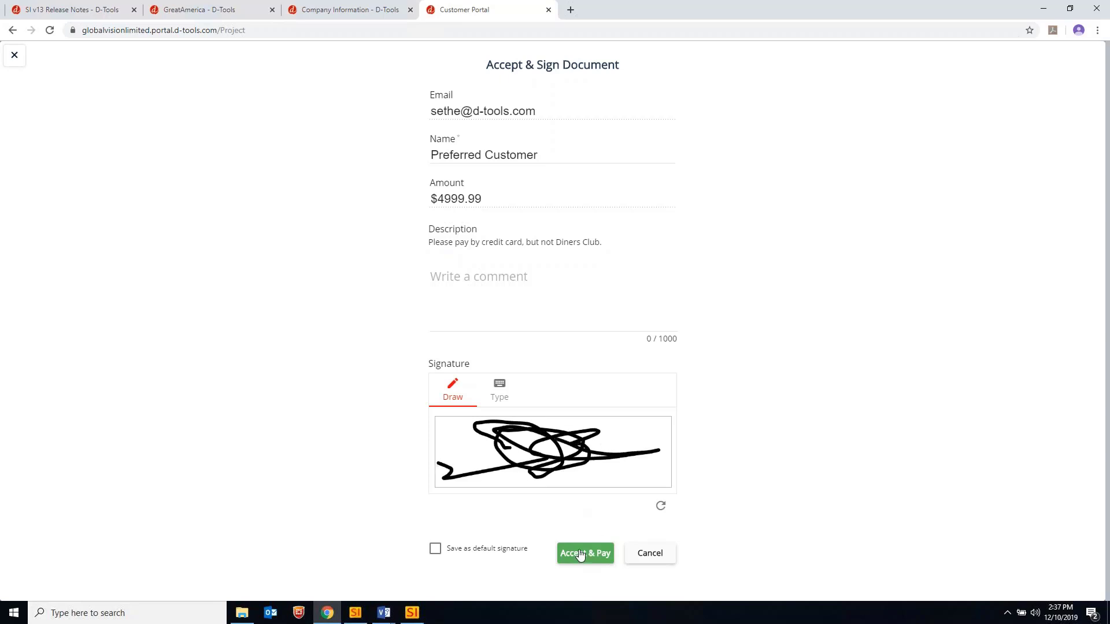
click(580, 556)
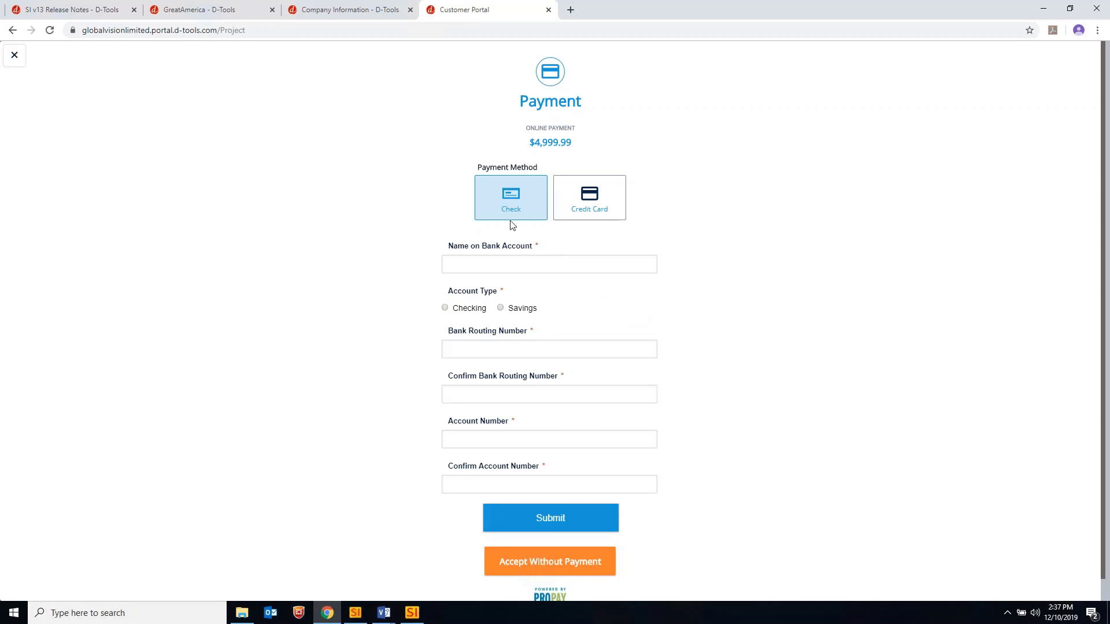
Switch the payment method from Check to Credit Card and enter the card number
scroll(687, 214, down, 1)
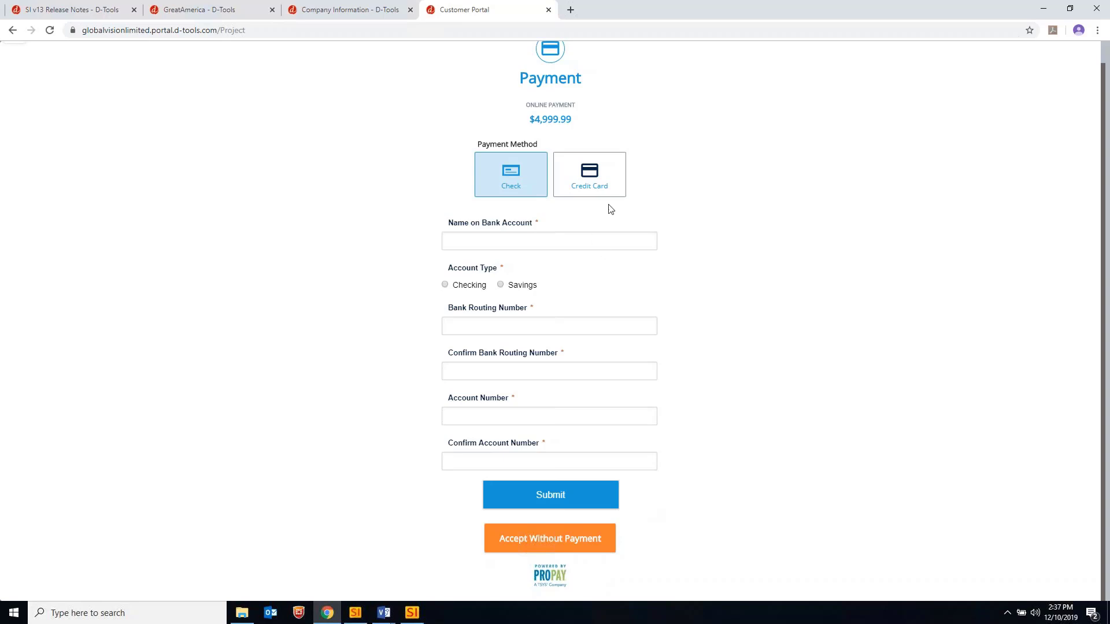
click(594, 184)
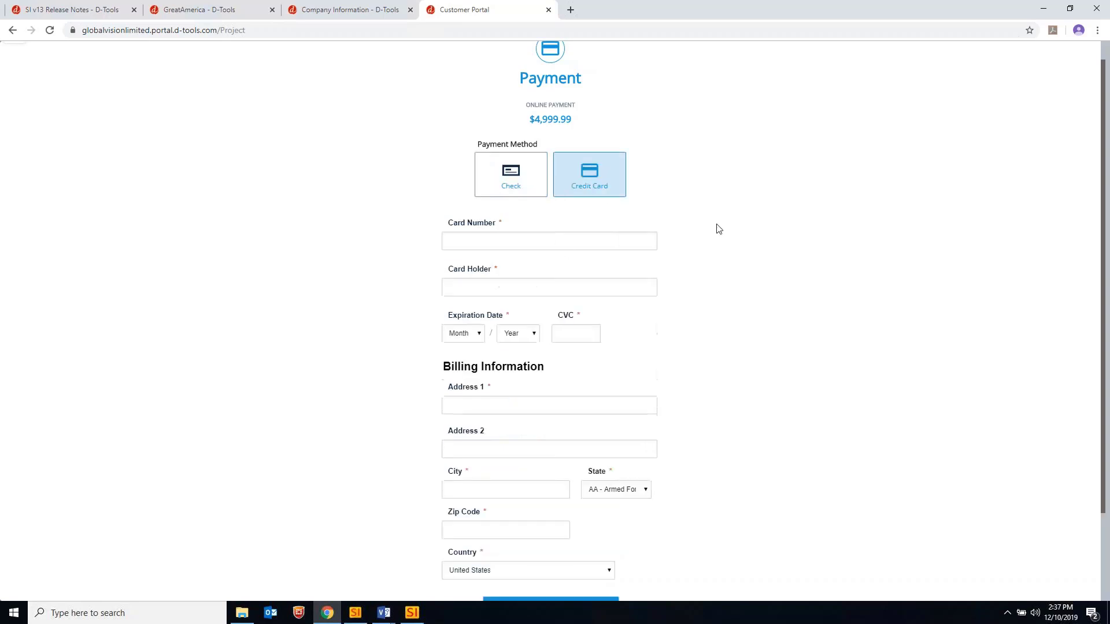
click(485, 246)
text(474747474747)
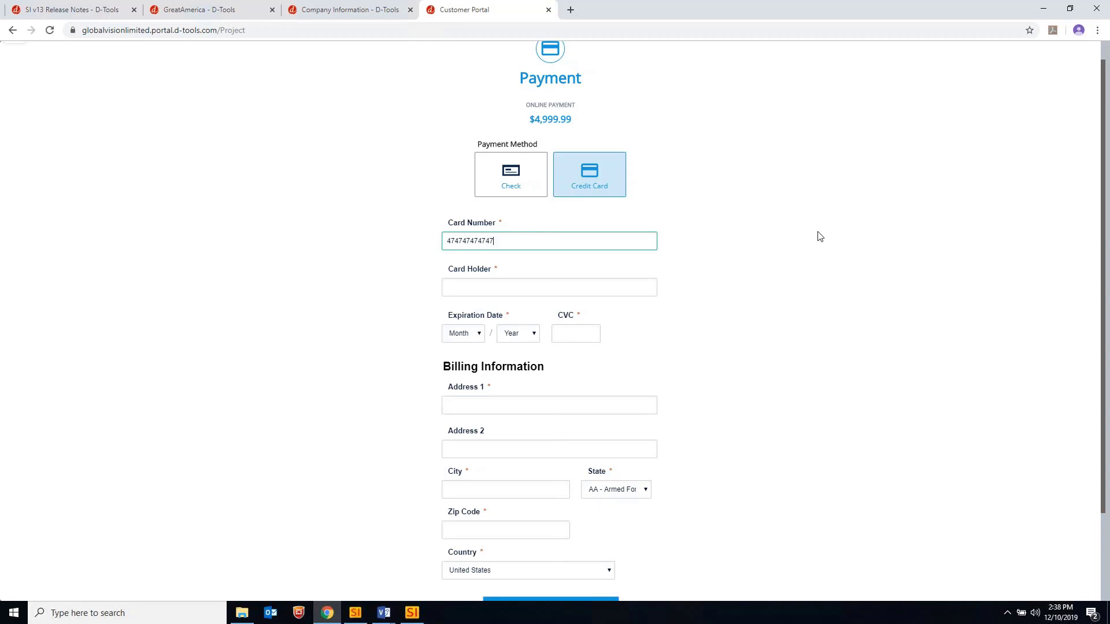
text(4747)
Fill in the saved card holder name, a Dec 2028 expiration date and the card's security code
click(511, 289)
click(490, 312)
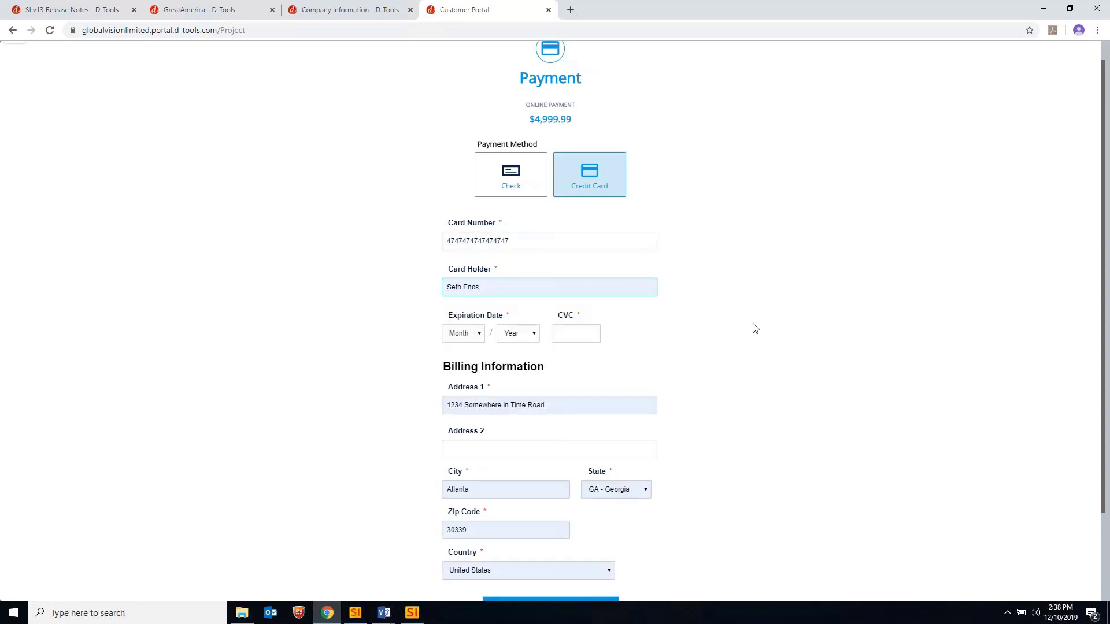
click(461, 334)
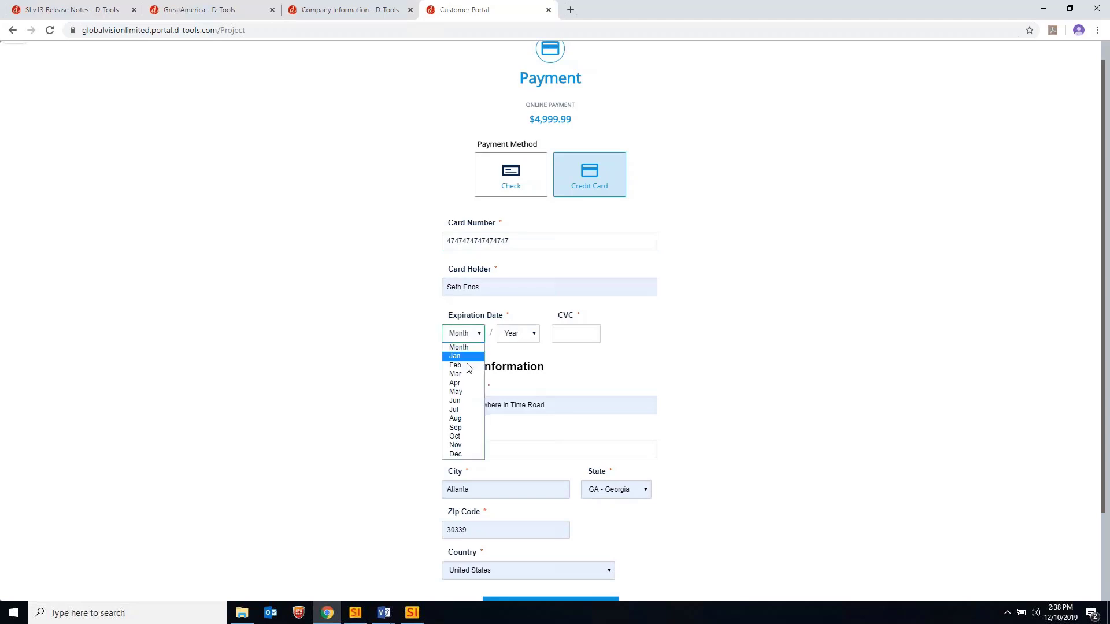
click(456, 455)
click(531, 336)
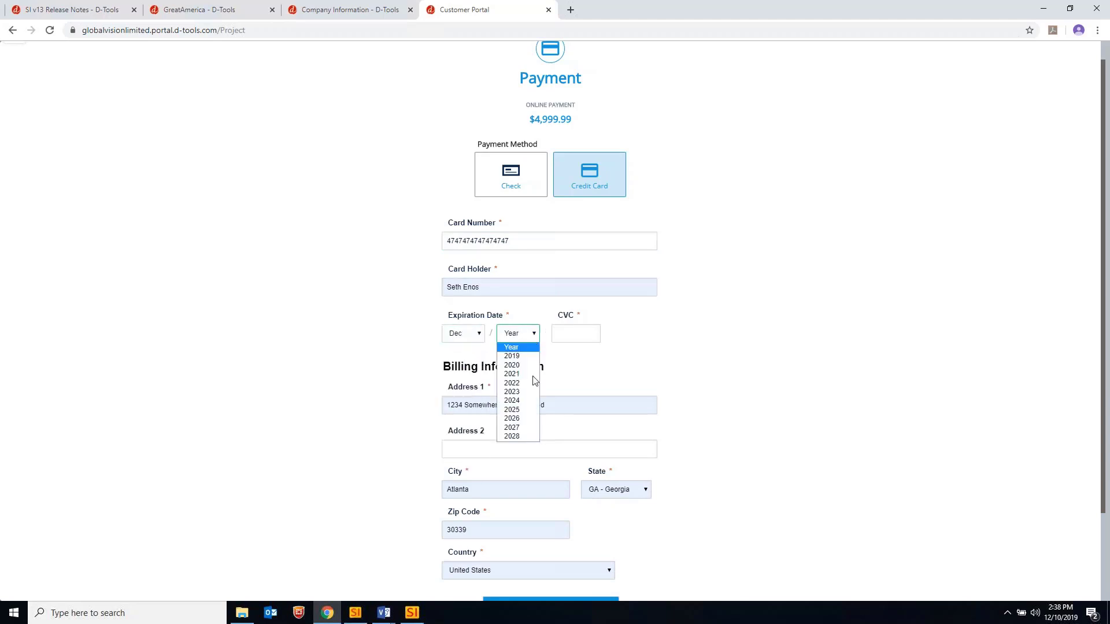
click(518, 437)
click(572, 332)
text(999)
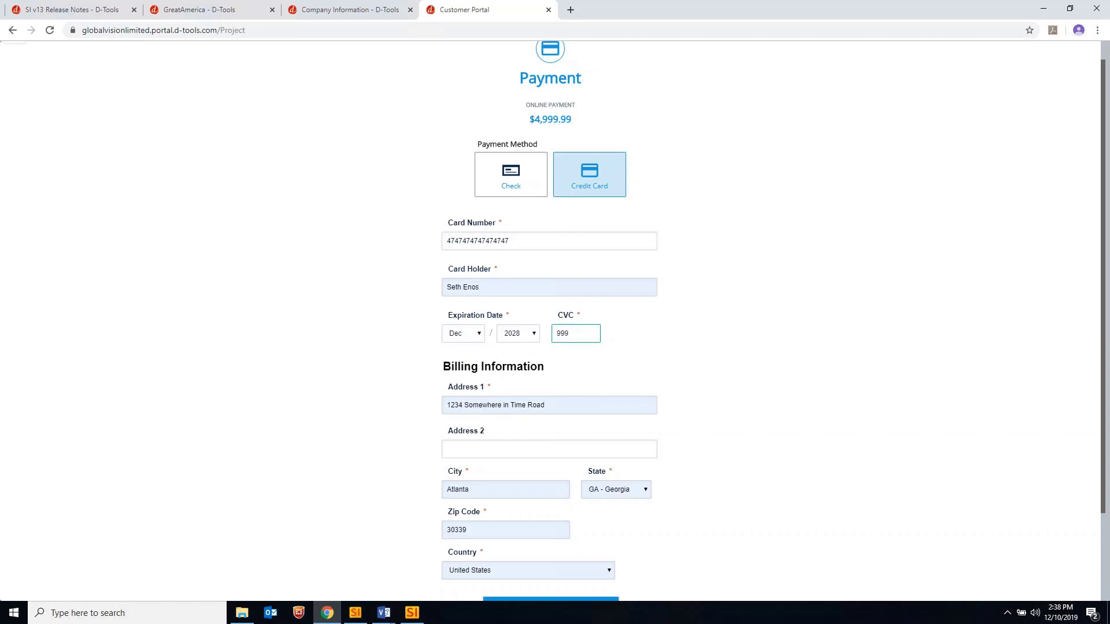
click(766, 375)
scroll(753, 370, down, 2)
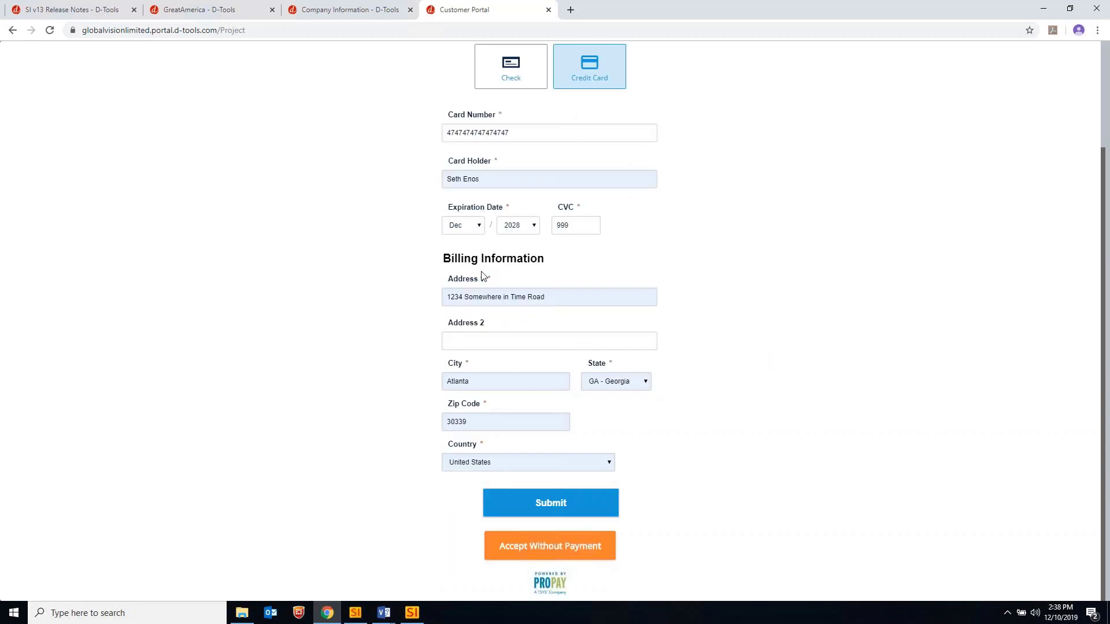
Submit the $4,999.99 card payment, decline the Google Pay offer, then go back to the Projects list
click(549, 507)
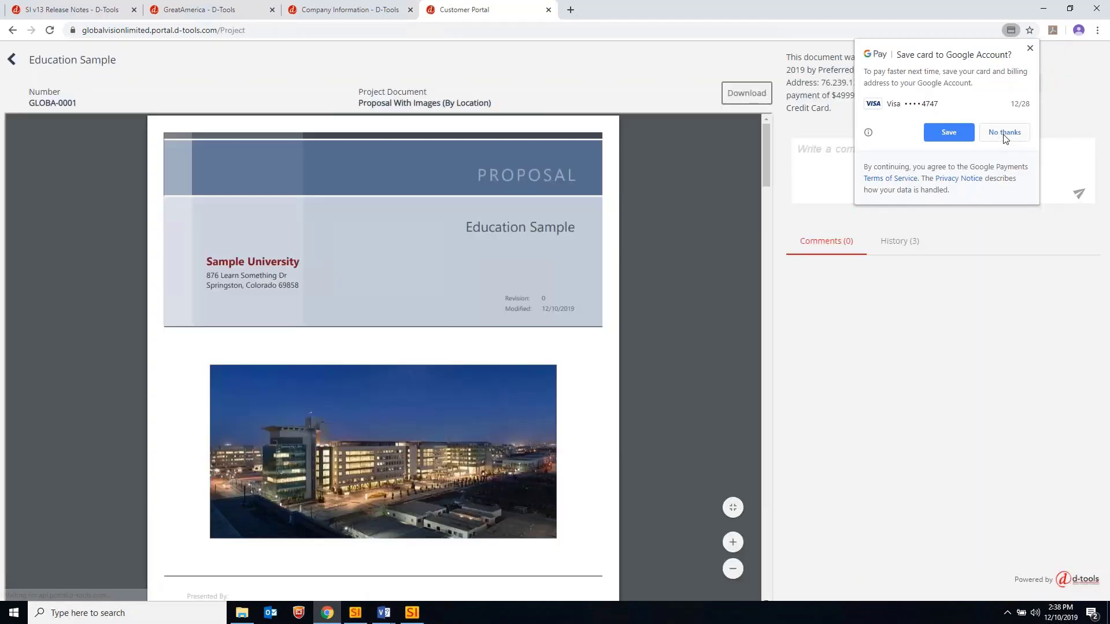
click(1000, 137)
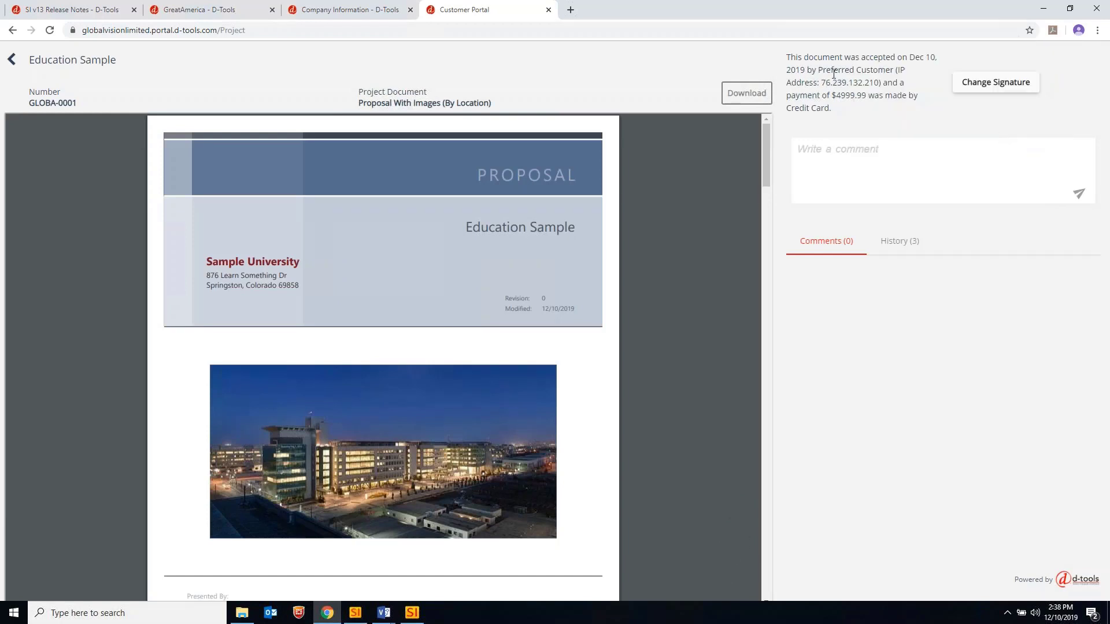
drag(884, 85, 827, 109)
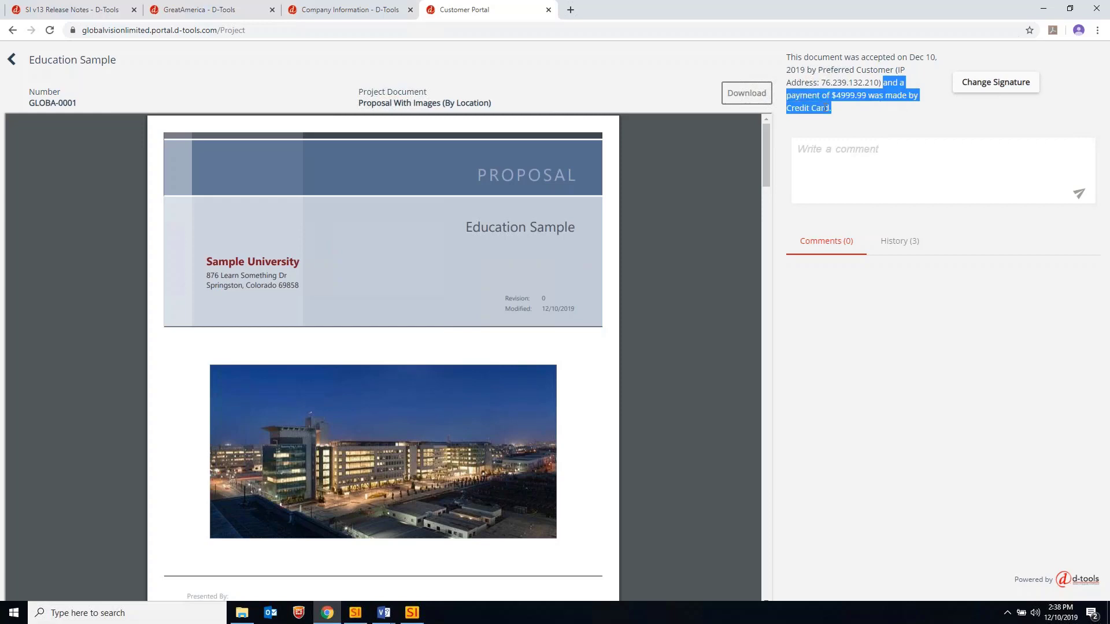
click(13, 62)
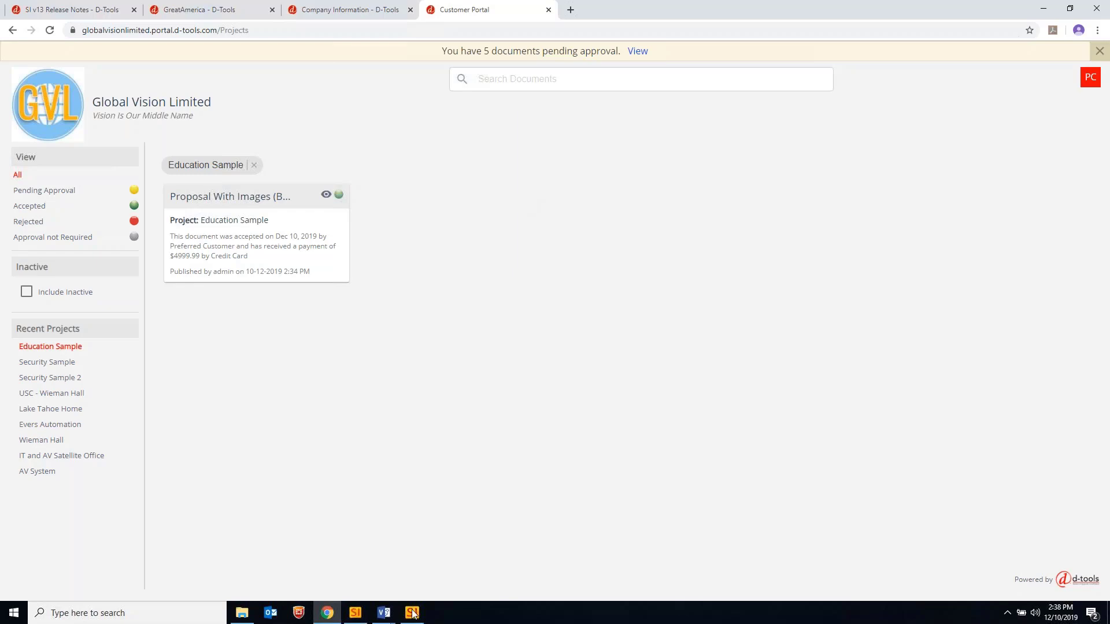
In SI, check the Share Documents status showing the Education Sample proposal accepted and paid
click(355, 613)
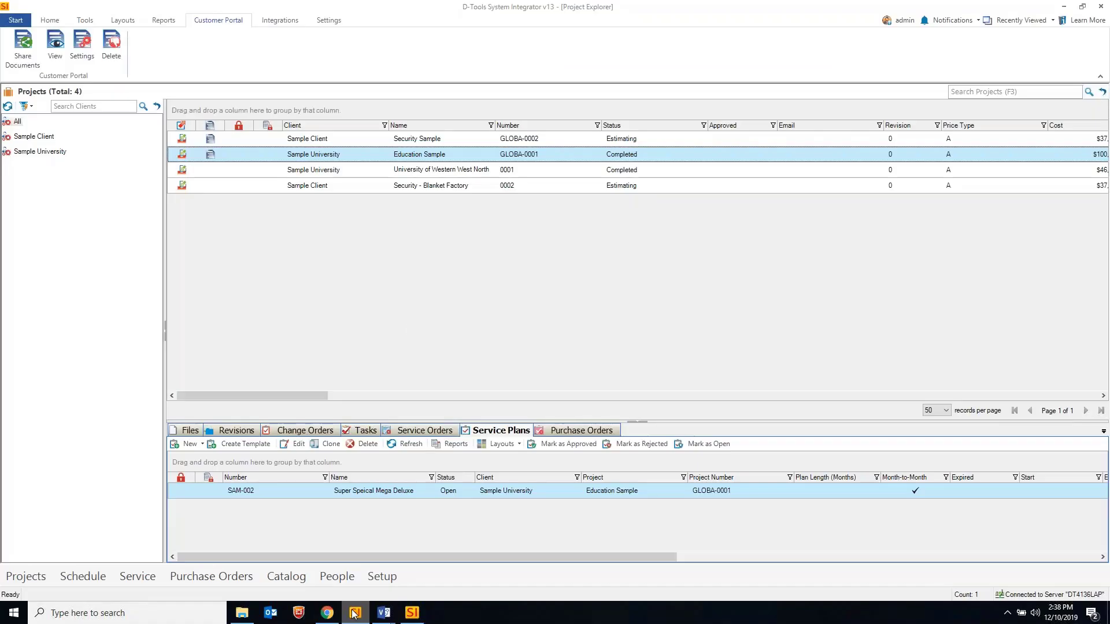
click(23, 50)
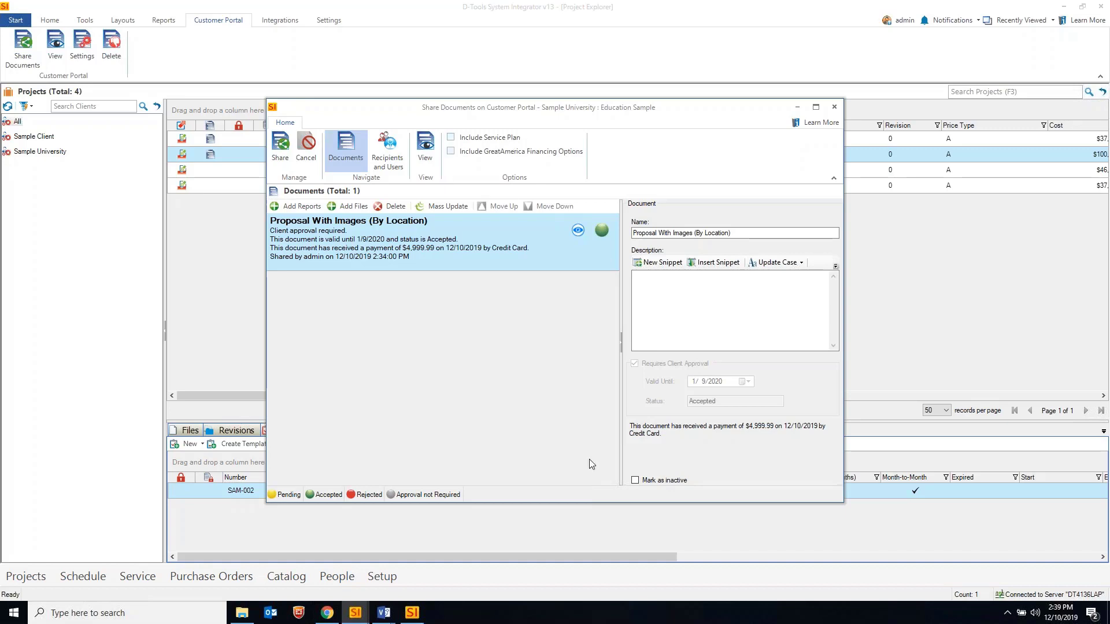
click(836, 107)
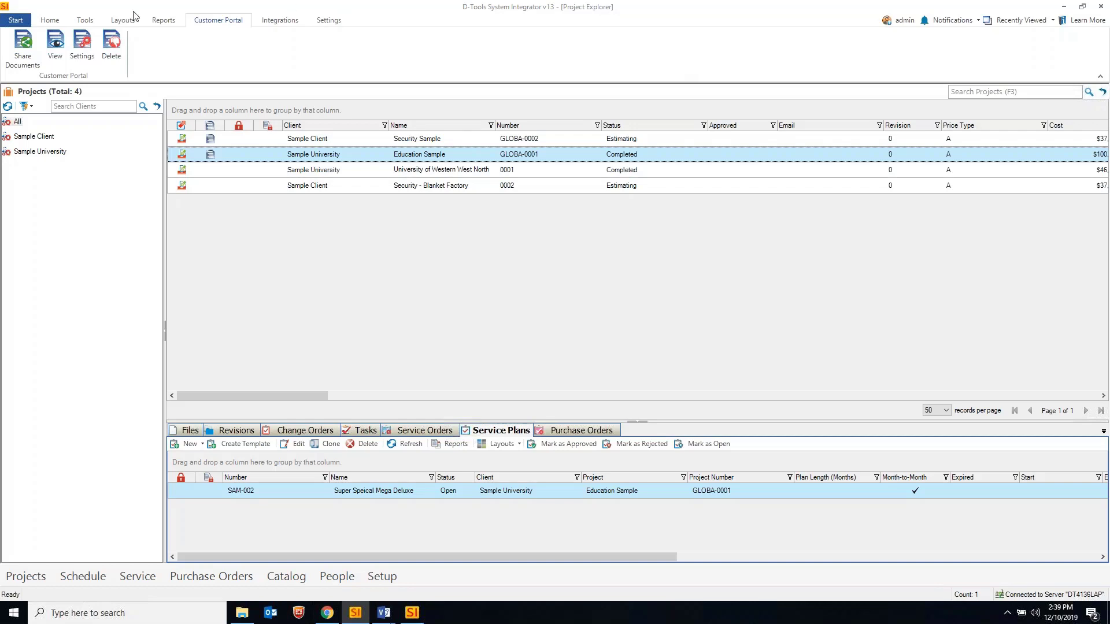
Open the Control Panel from Start > Setup and select the Order Status setting
click(16, 20)
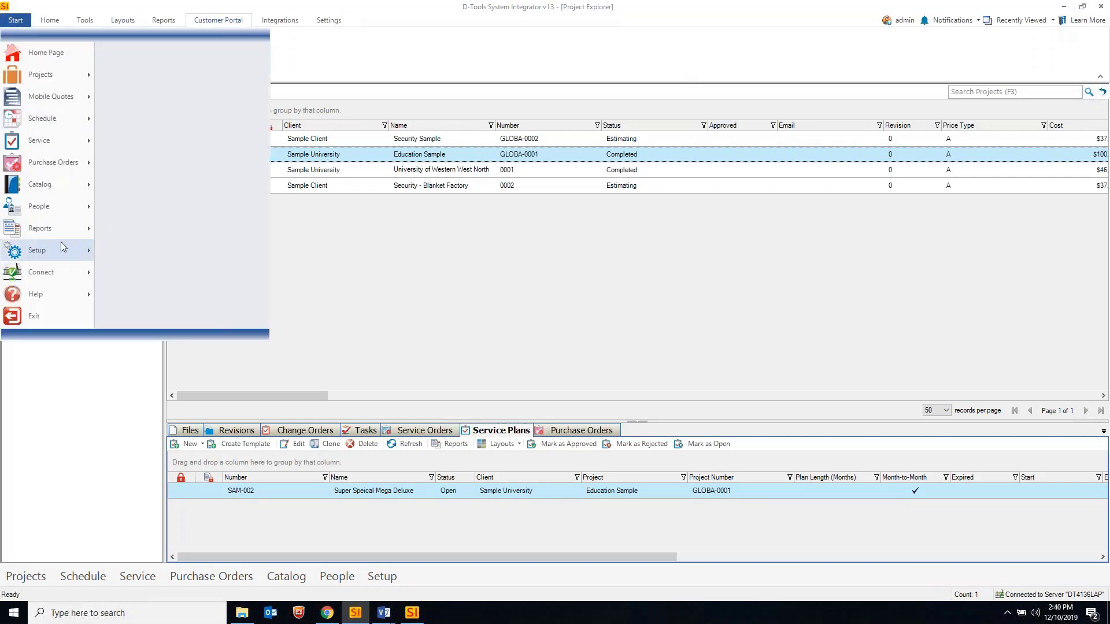
mouse_move(60, 250)
click(173, 81)
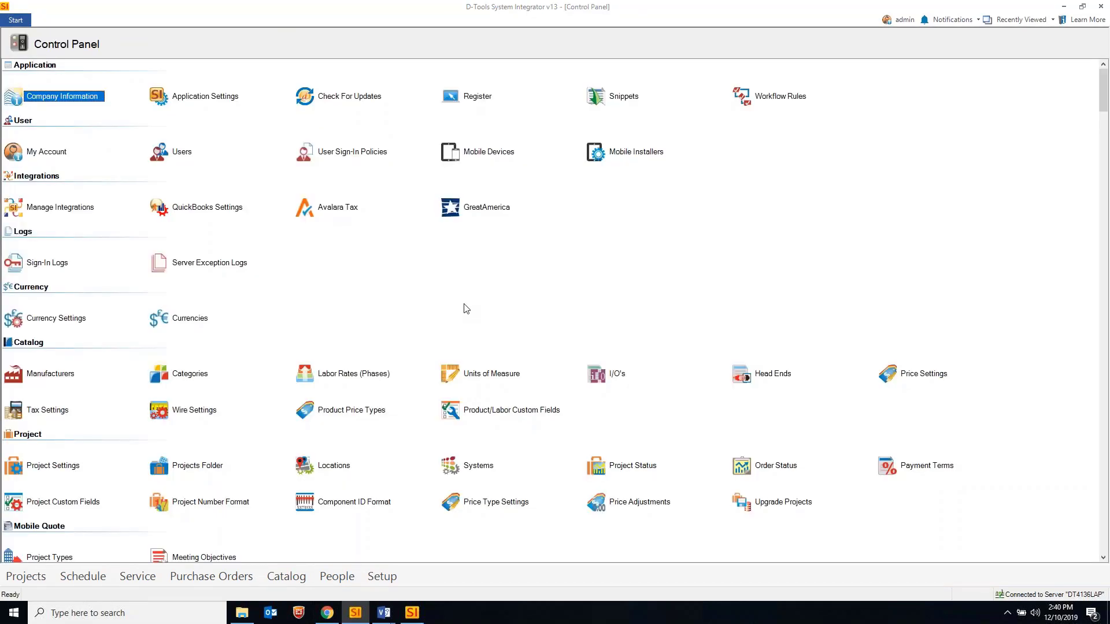
click(776, 466)
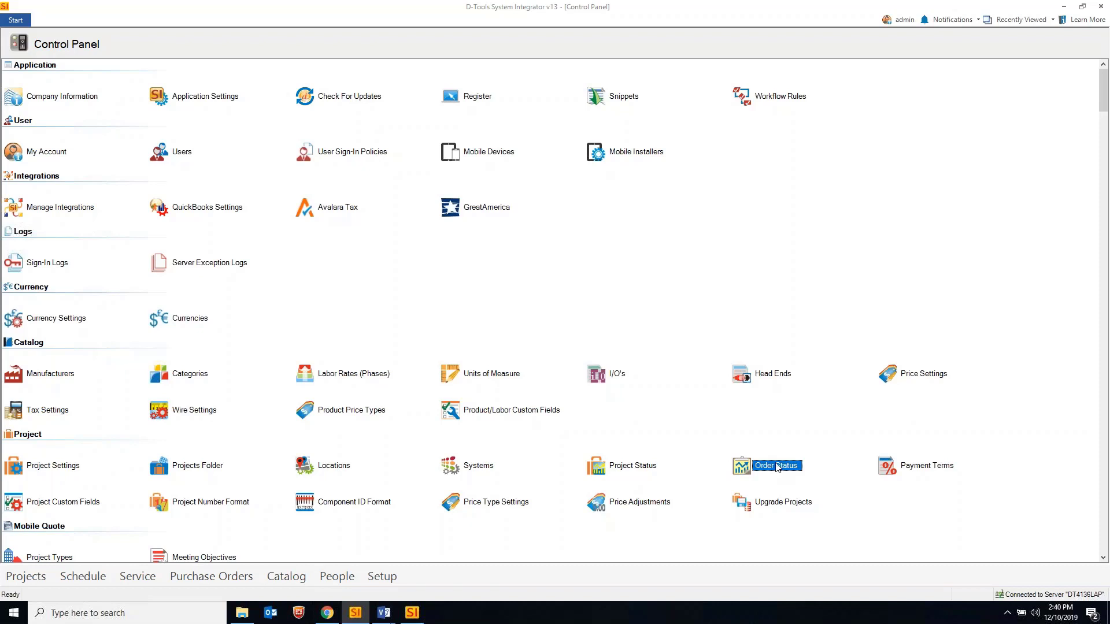
double_click(778, 467)
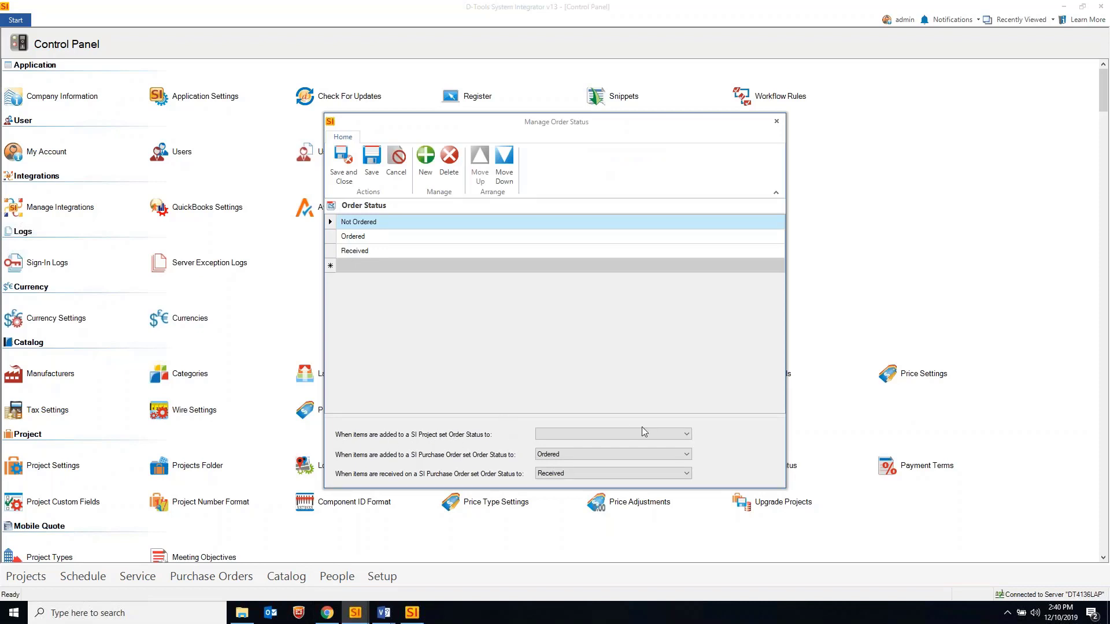
click(687, 435)
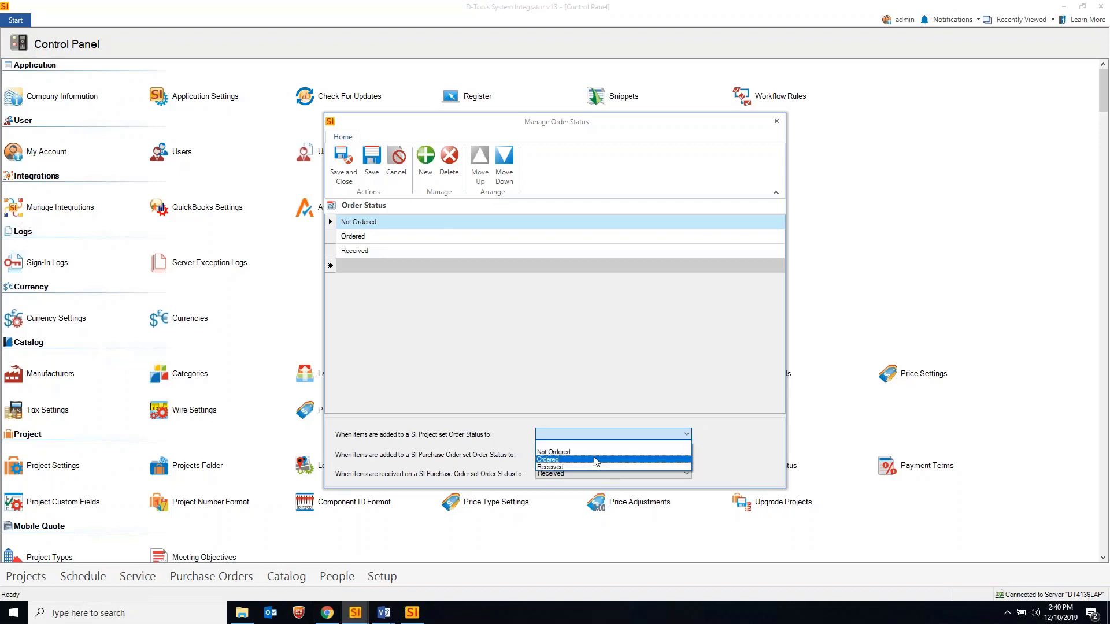
click(520, 437)
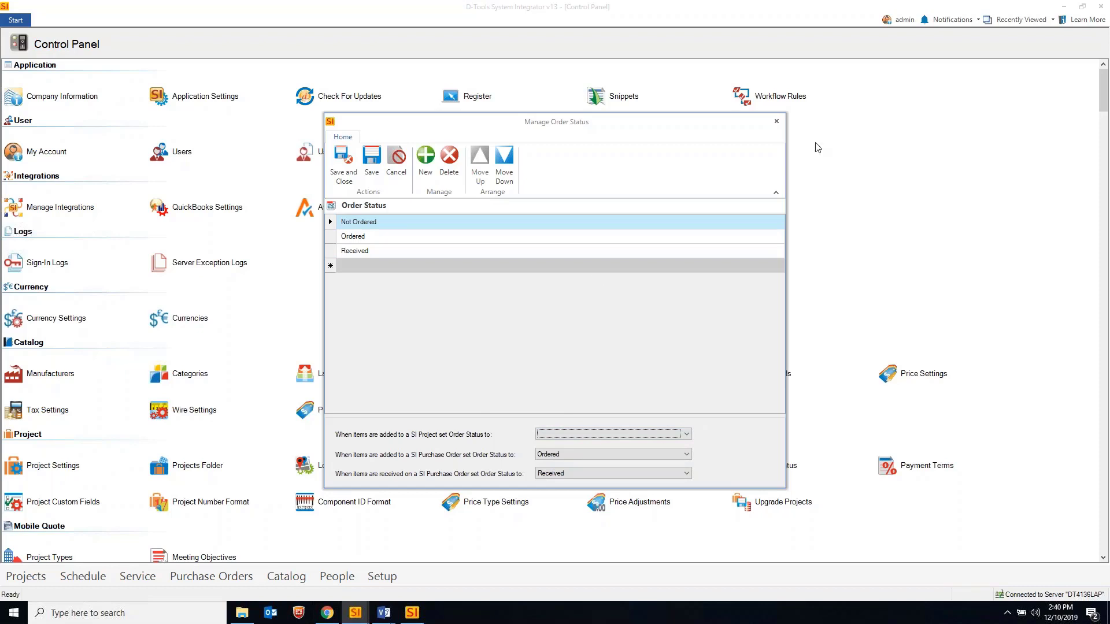
click(776, 121)
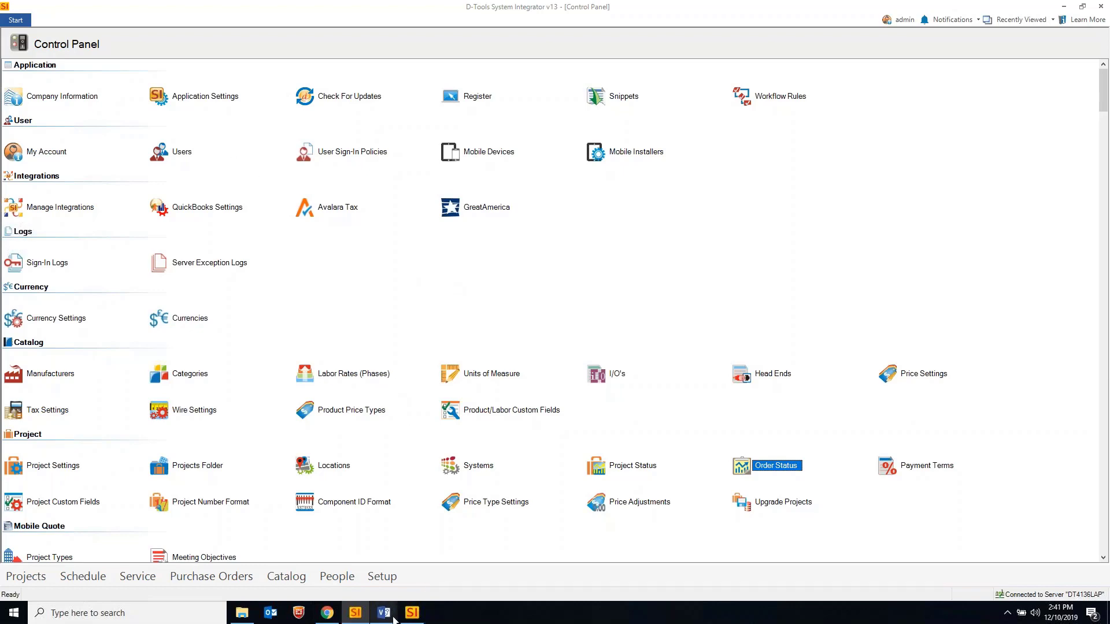
On Visio's Schematic View page, move the KIT-FIR-001 wire down and to the left
mouse_move(393, 619)
click(340, 565)
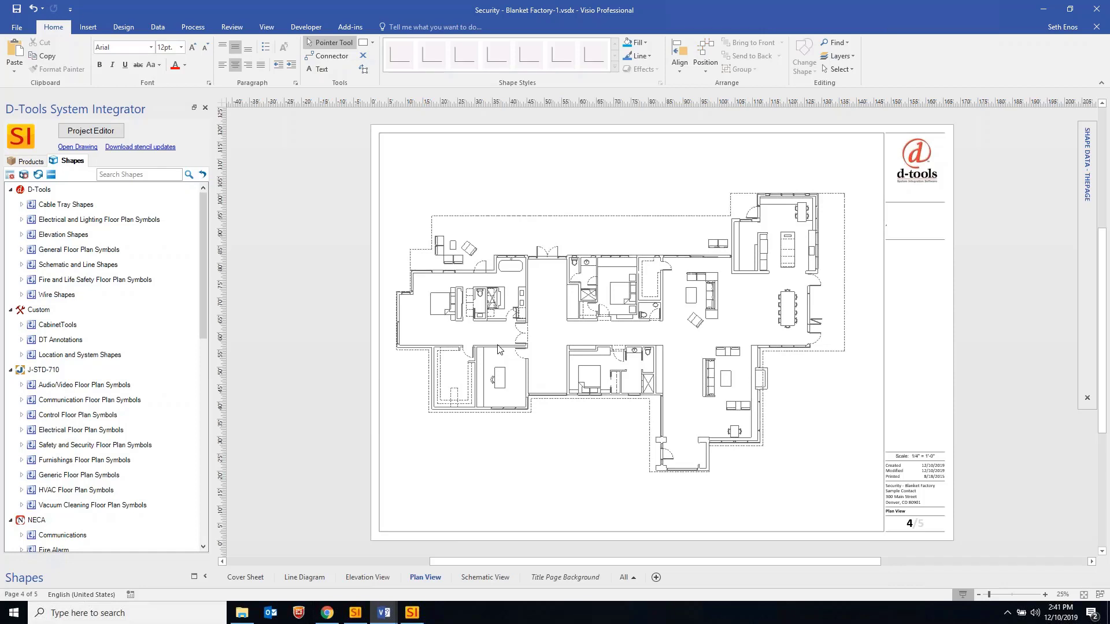
click(484, 577)
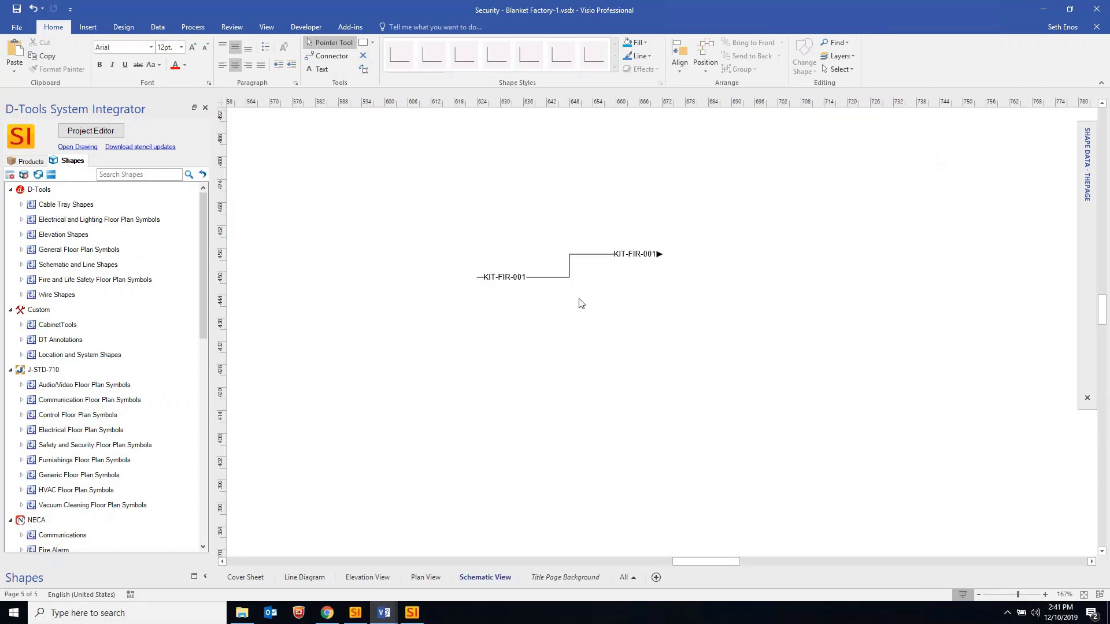
click(585, 255)
drag(584, 260, 560, 301)
click(551, 366)
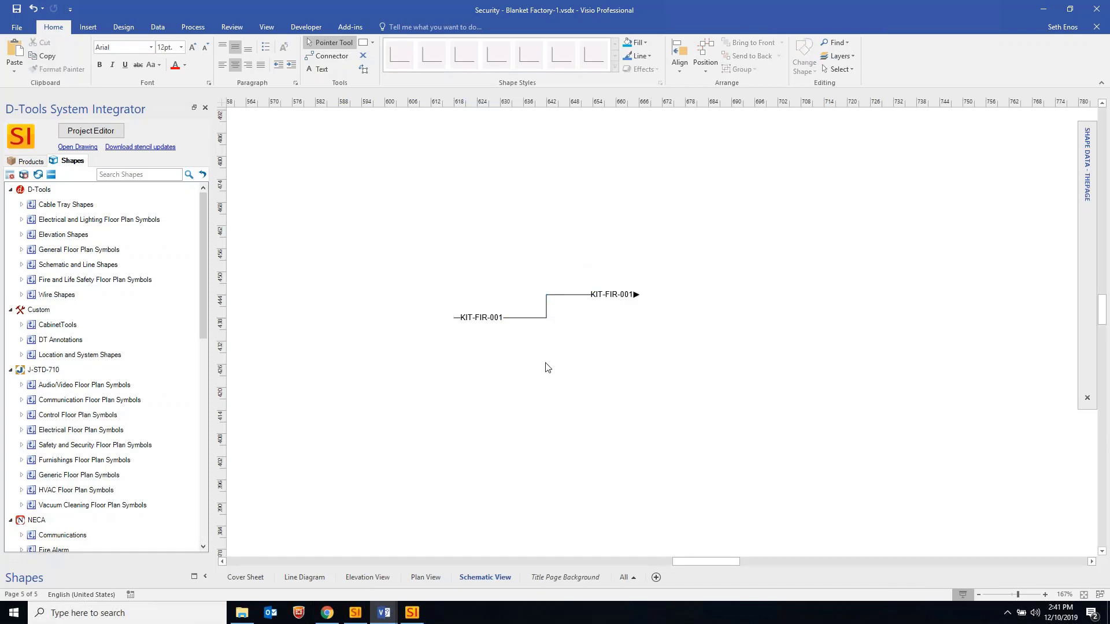
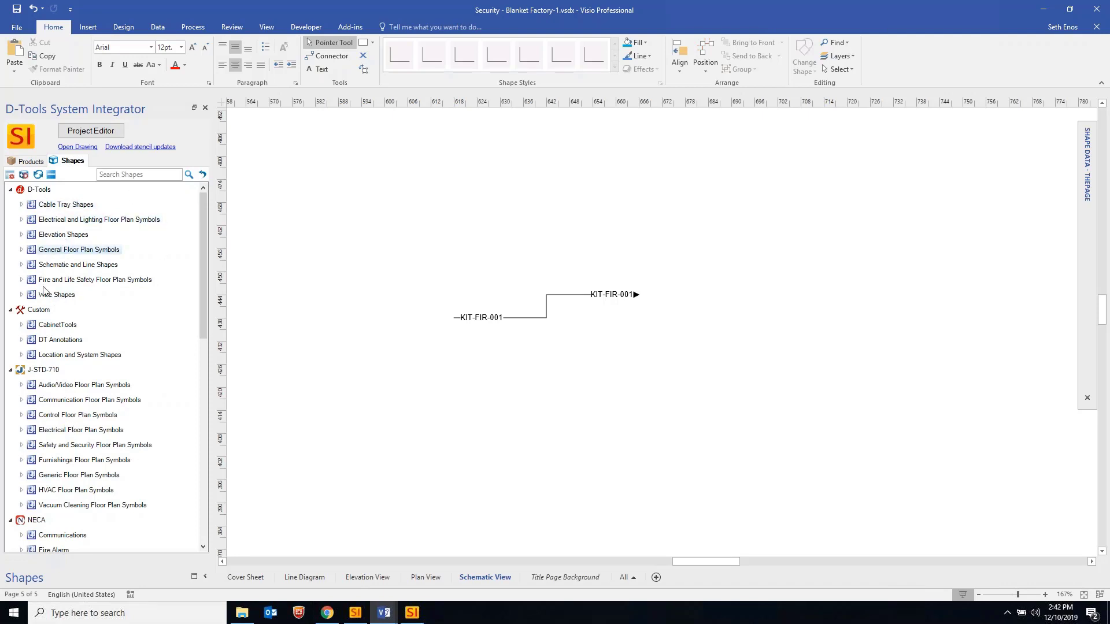
Review the stencils in the Manage Stencils Download list, then close it
click(10, 175)
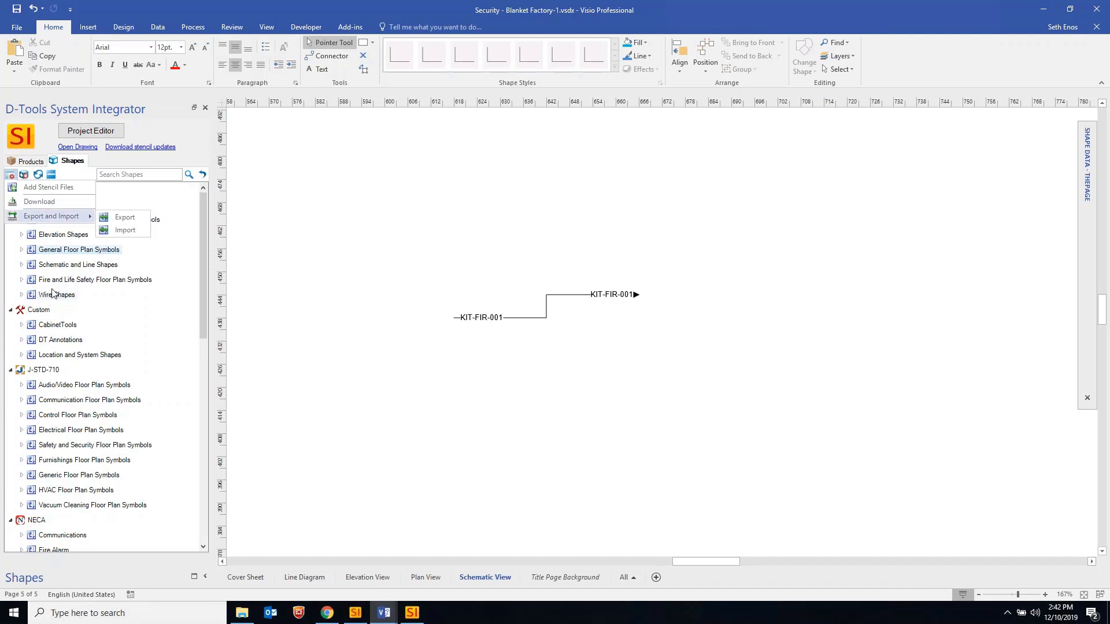
click(11, 175)
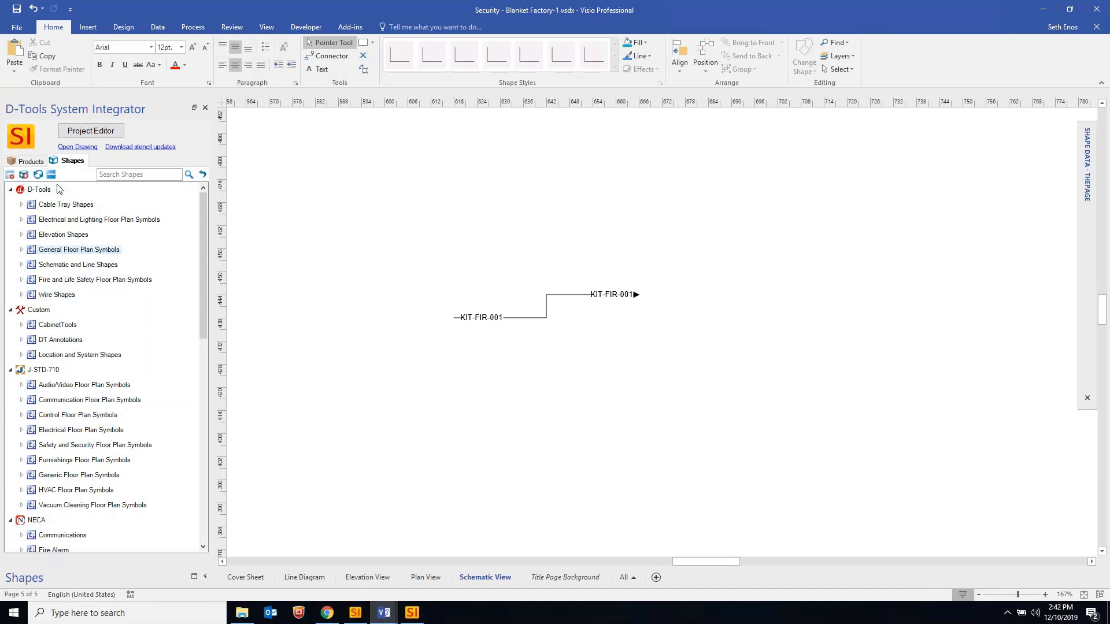
click(23, 175)
click(23, 175)
click(11, 175)
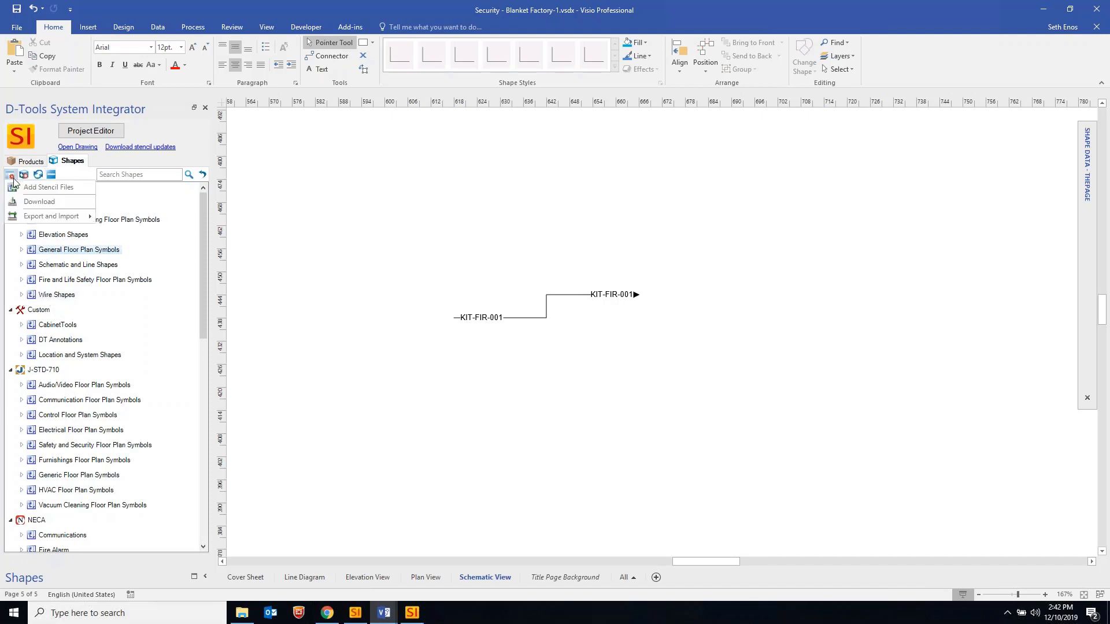
click(40, 202)
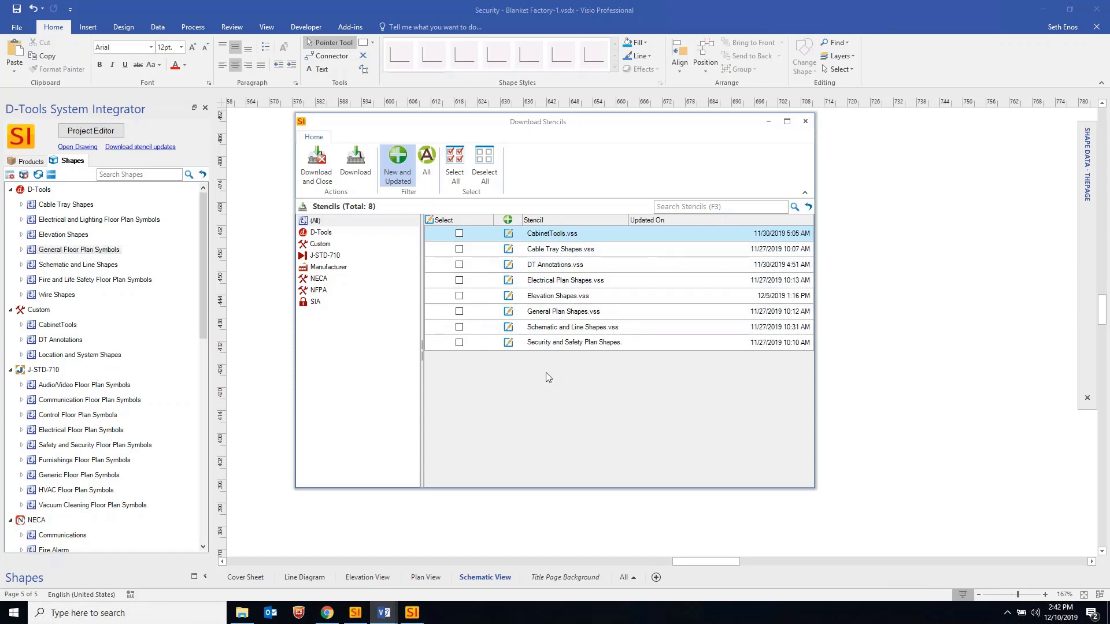
click(806, 122)
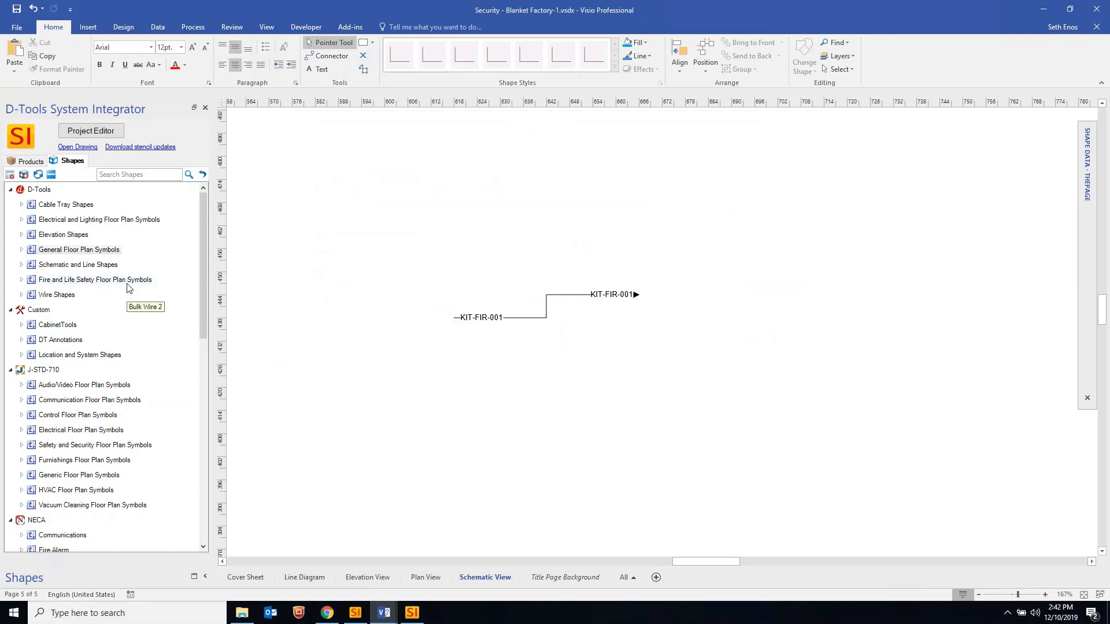
click(10, 176)
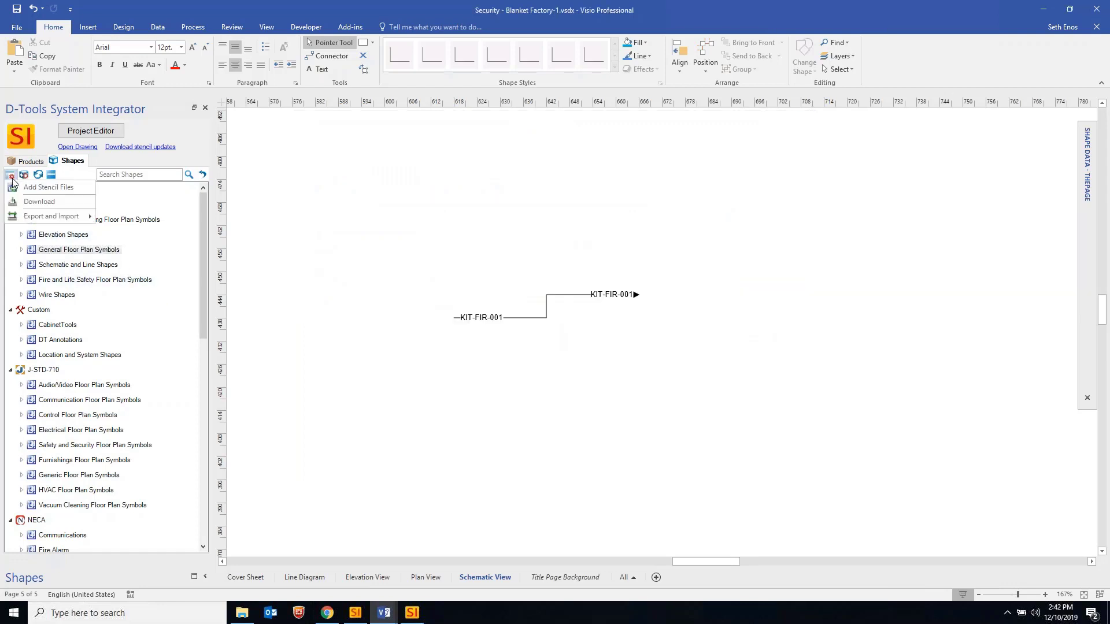
mouse_move(37, 218)
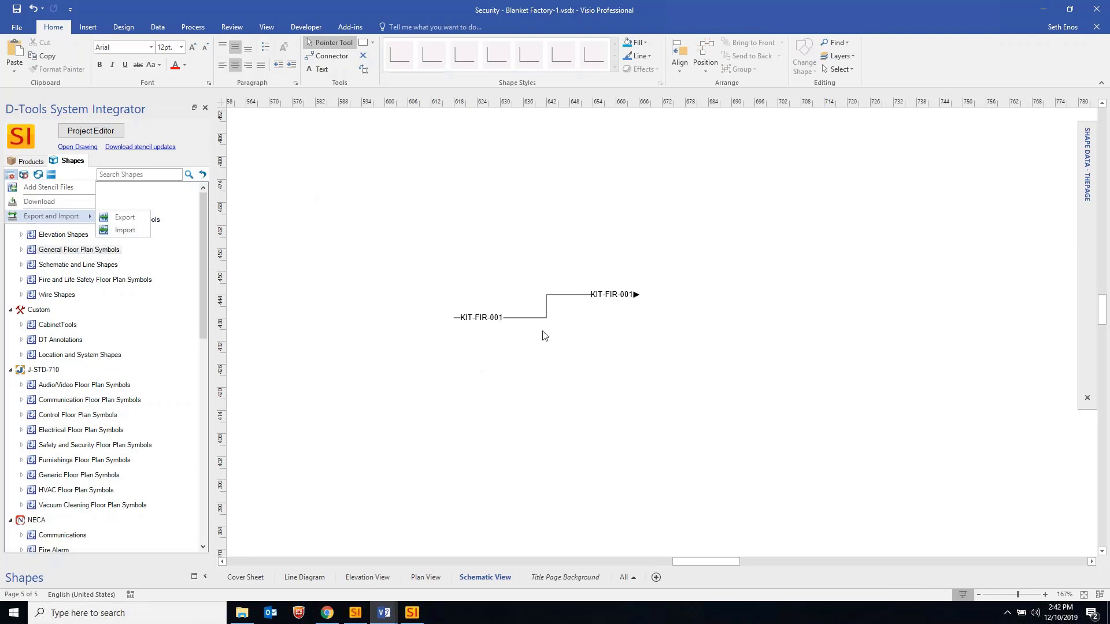
click(569, 296)
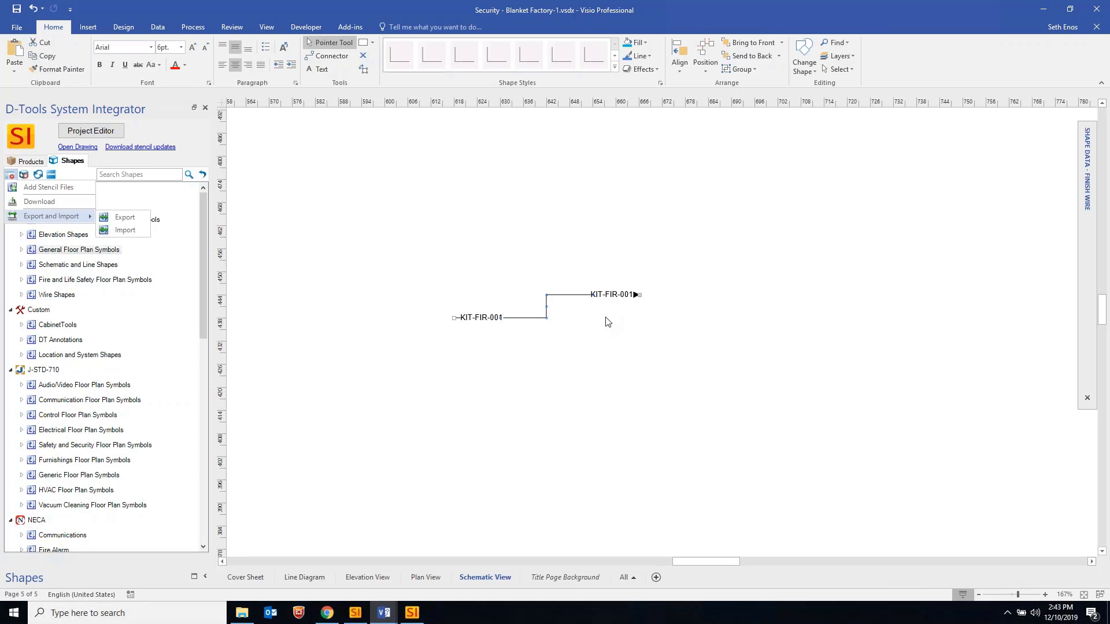
click(608, 311)
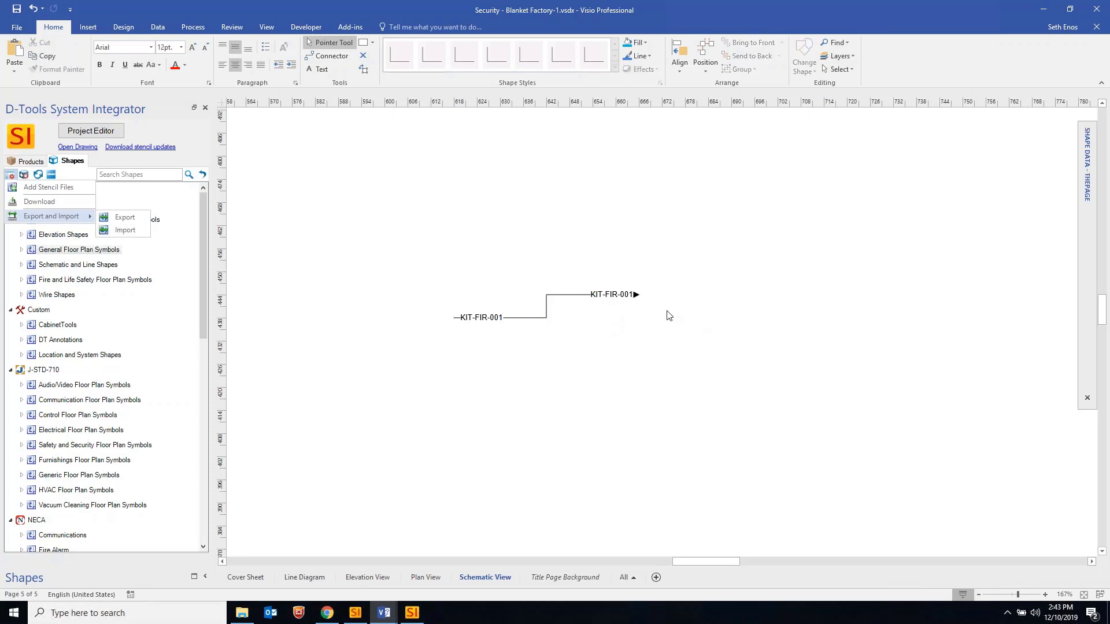
ctrl+scroll(604, 313, up, 3)
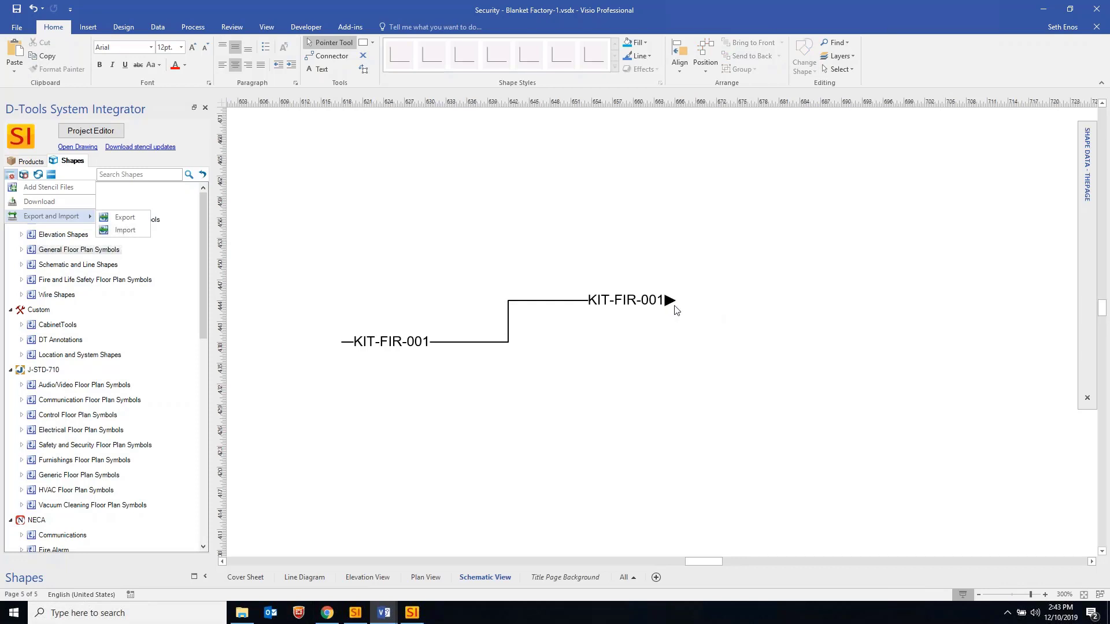
click(665, 300)
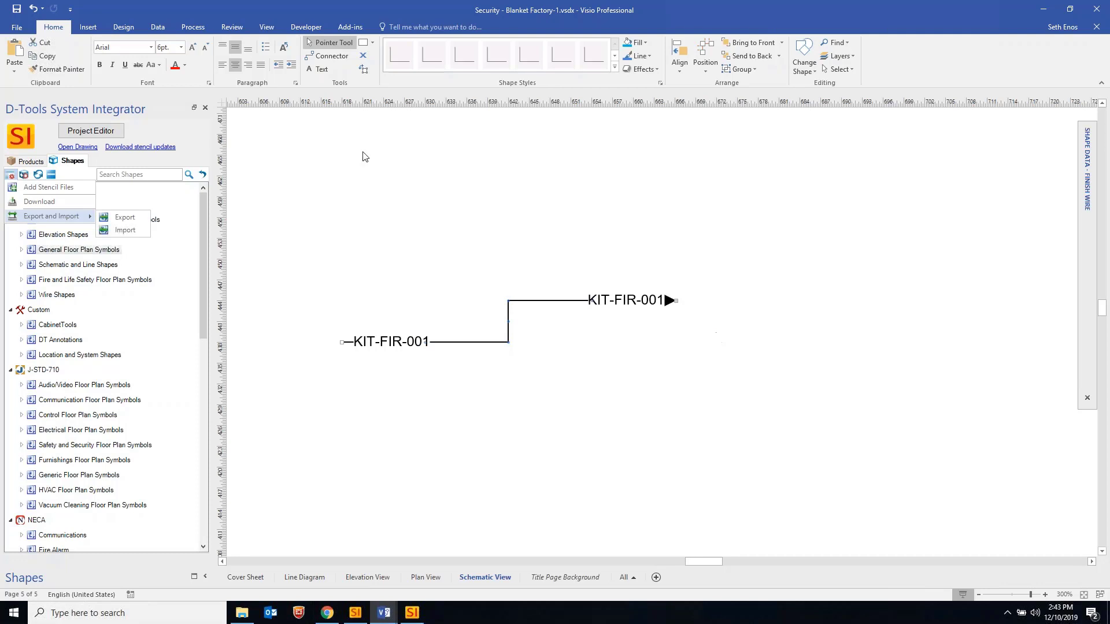
Place the Videofied / RSI OSX601 device on the page, then delete it
click(111, 133)
drag(216, 196, 904, 347)
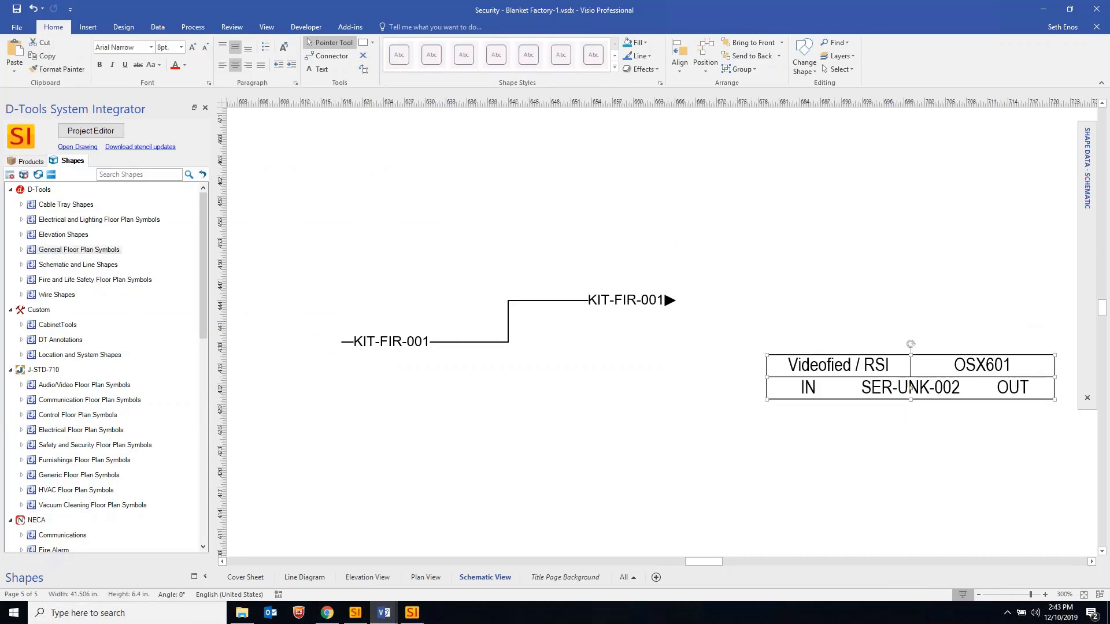
key(Delete)
Place the Lobby's Arecont Vision AV2225PMTIR-S camera below the wire run
click(90, 131)
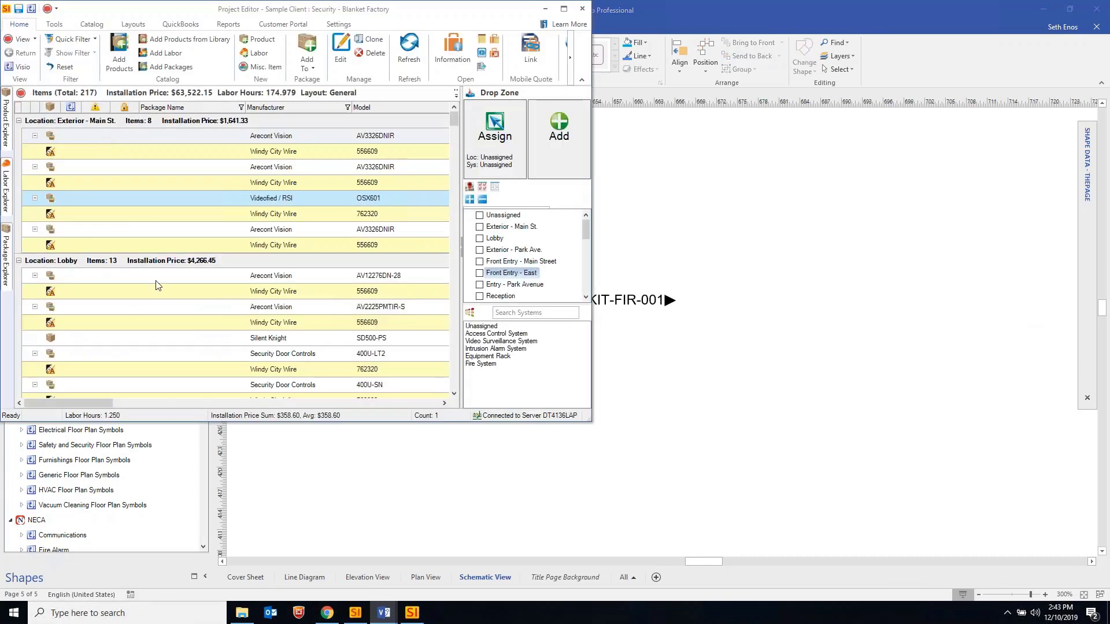
click(298, 308)
drag(300, 316, 914, 358)
drag(836, 377, 836, 377)
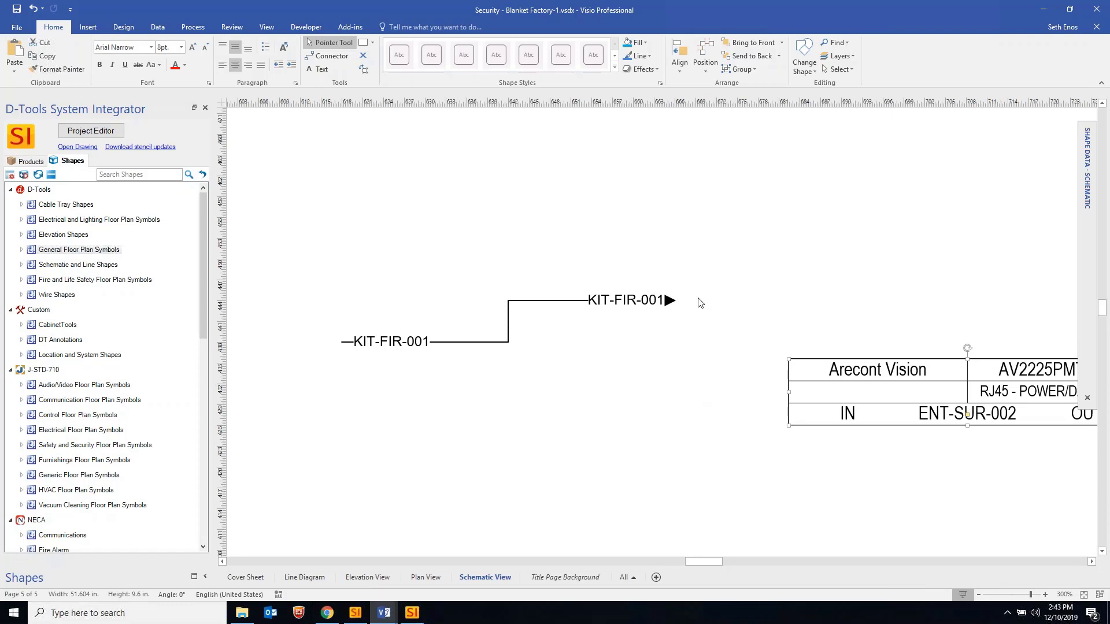
Drag the KIT-FIR-001 wire connector up and to the right, then zoom in
click(667, 302)
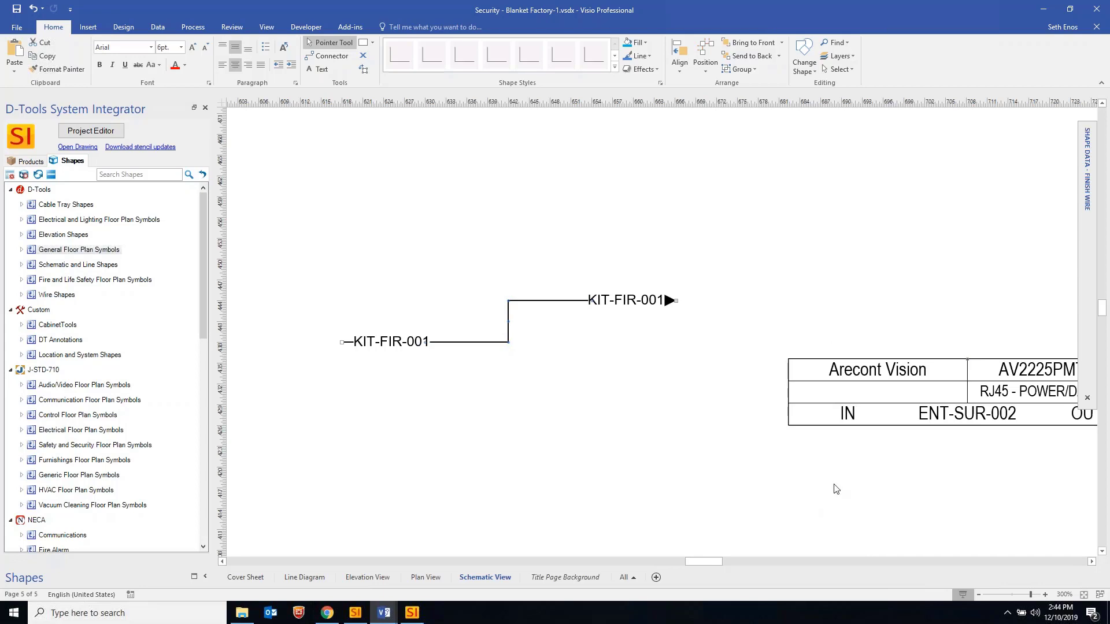
click(680, 354)
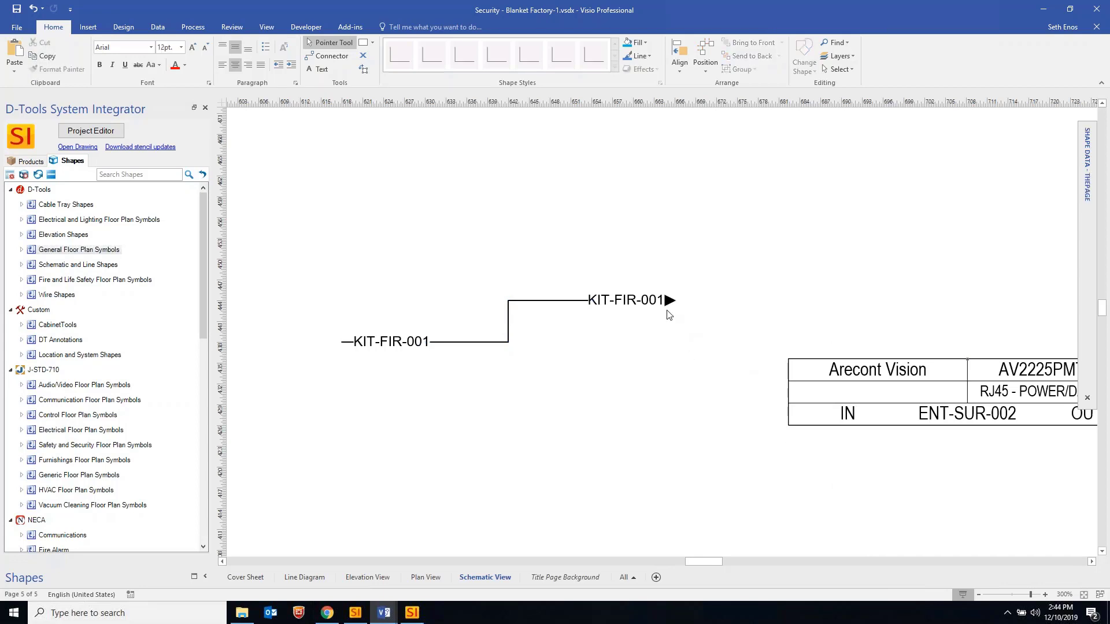
click(583, 300)
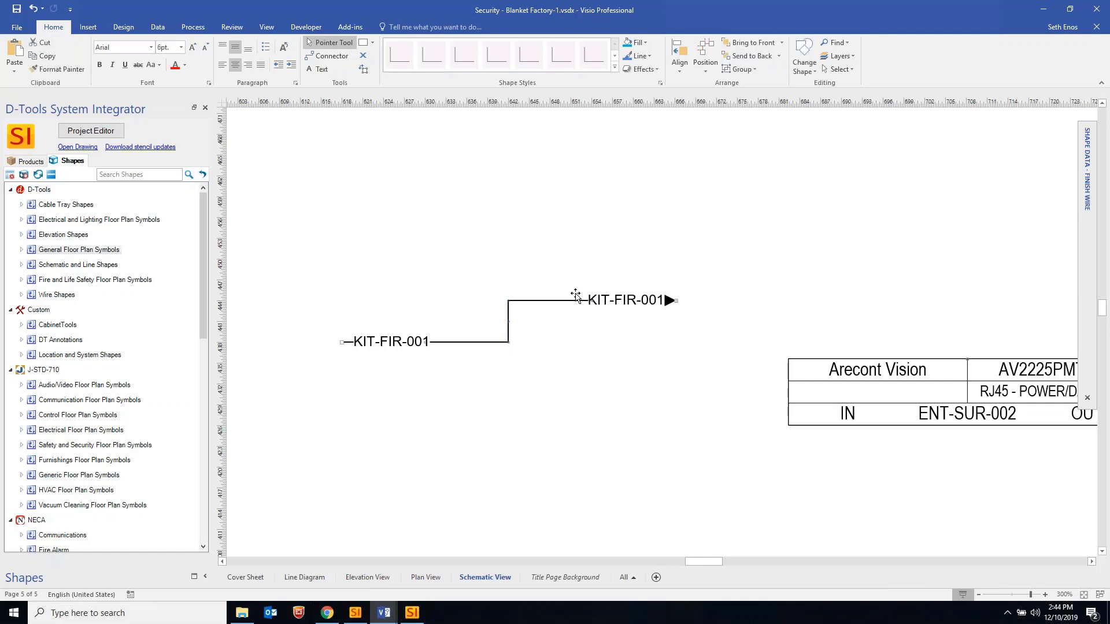
drag(576, 296, 604, 234)
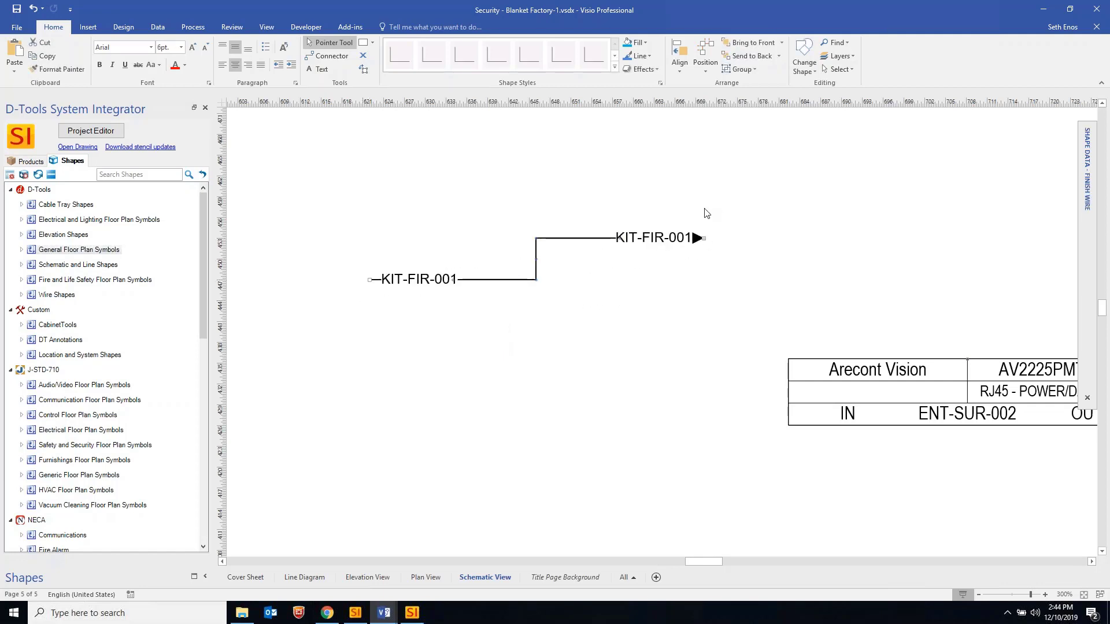
ctrl+scroll(704, 214, up, 2)
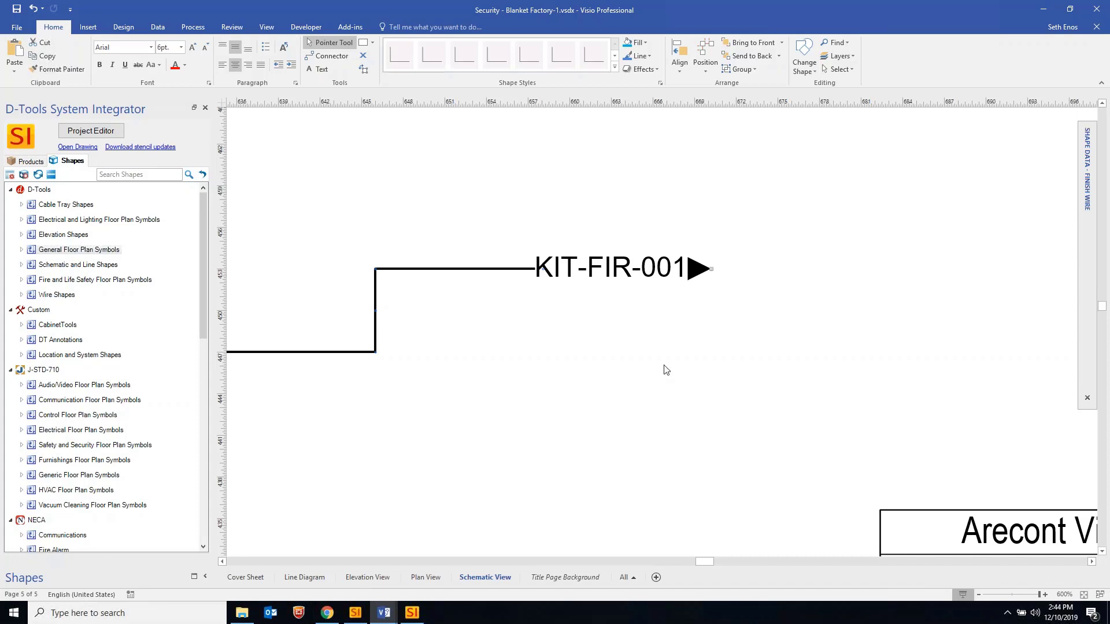
Open D-Tools > Pinout Legends > Link To Wire Connection to Pinout for the KIT-FIR-001 wire
right_click(746, 247)
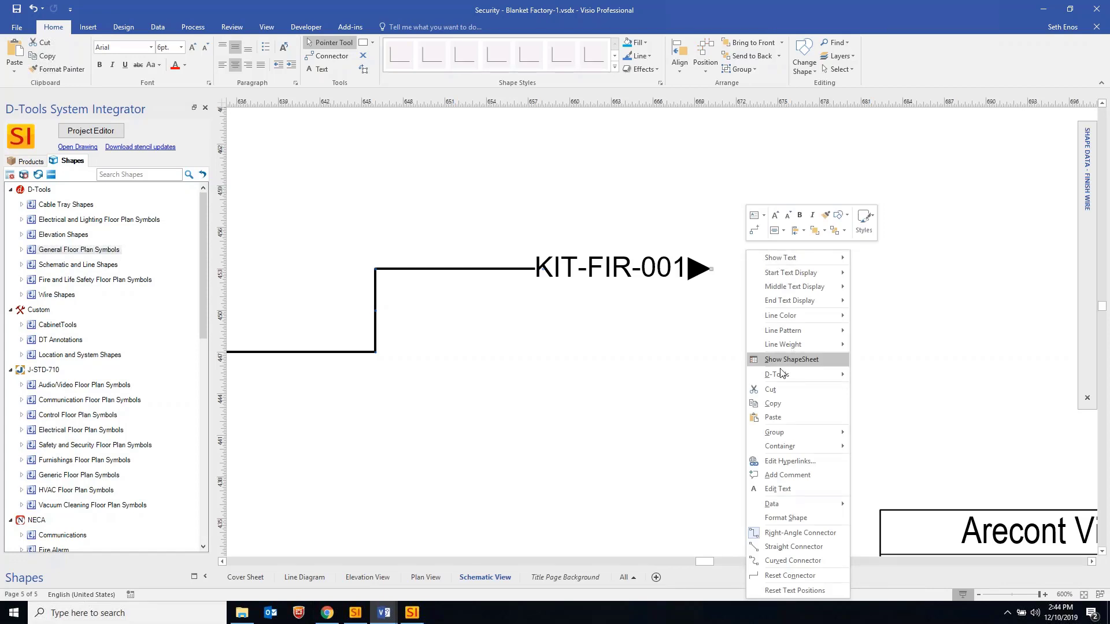
mouse_move(782, 375)
mouse_move(914, 592)
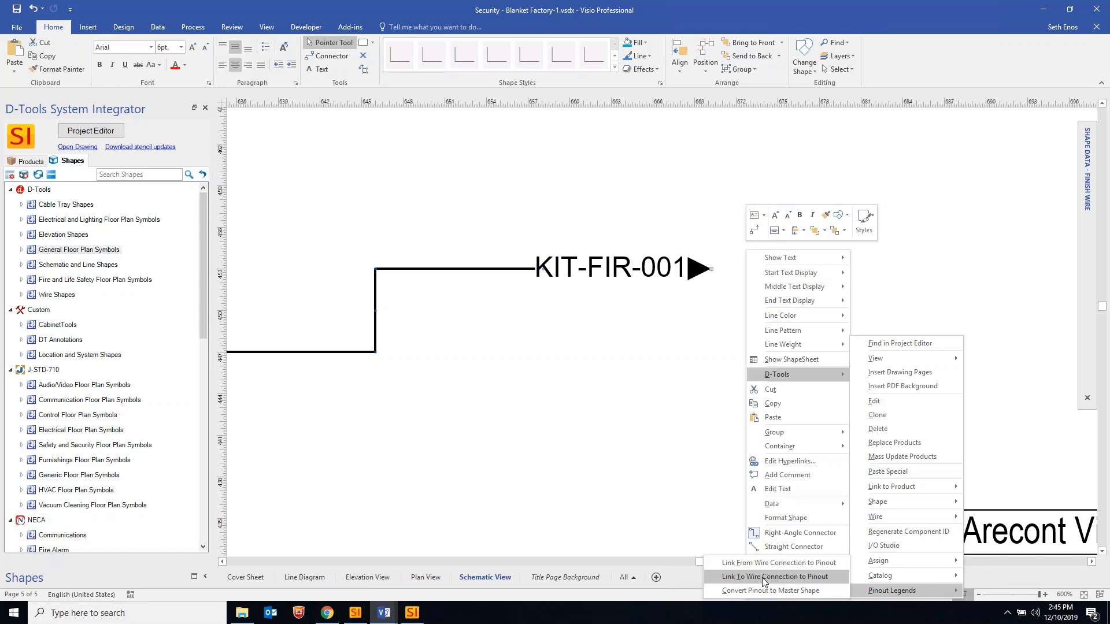
click(765, 578)
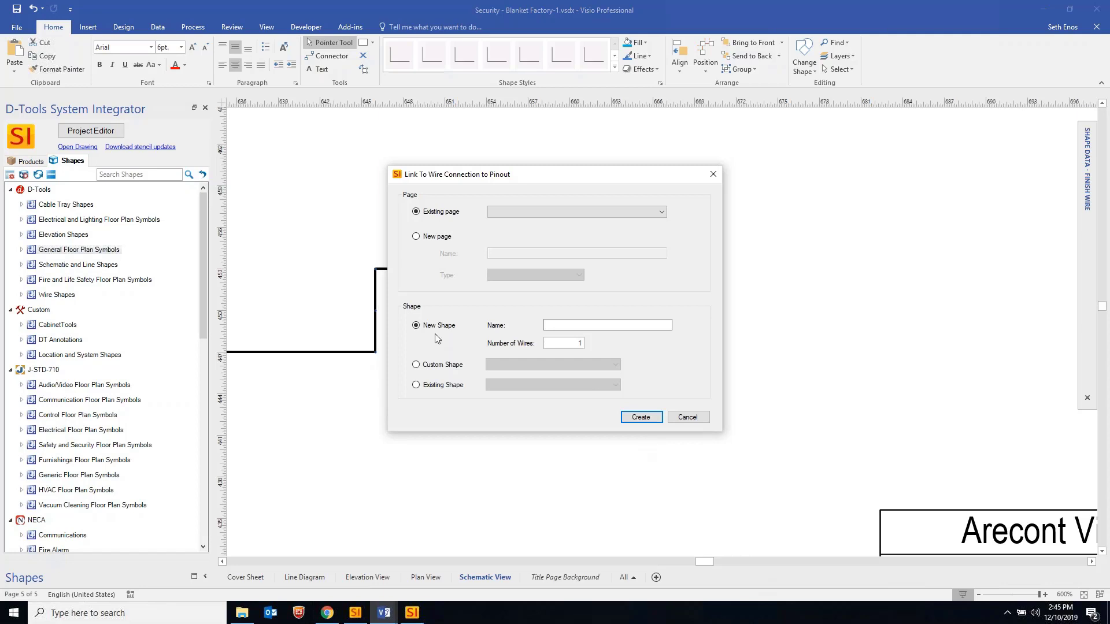
Place the pinout on a new Schematic-type page named 'Pinout Details'
click(560, 213)
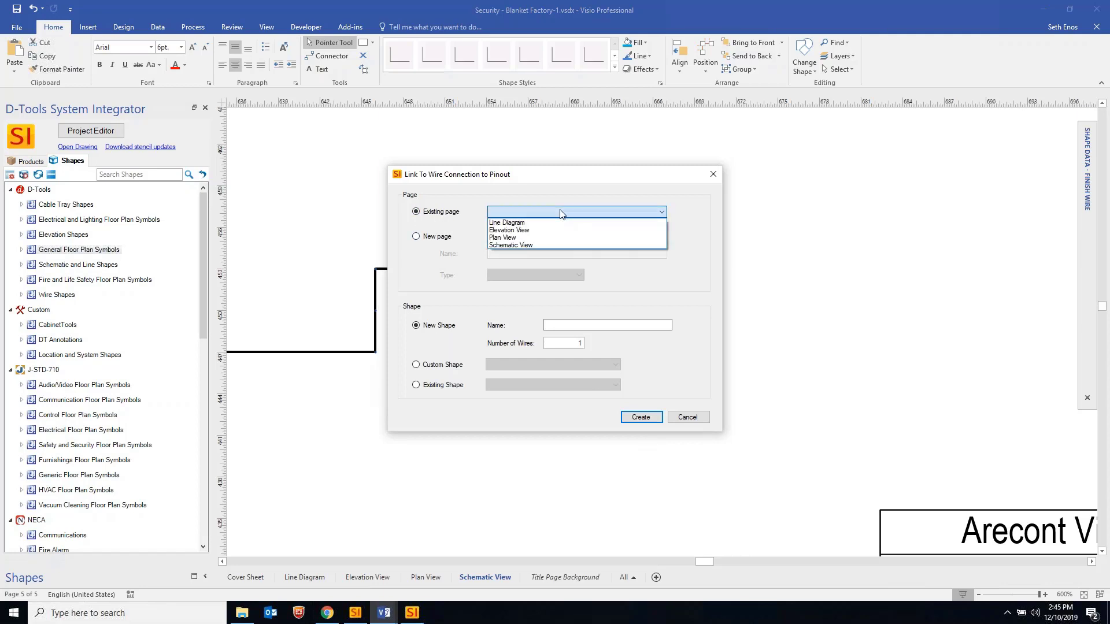
click(534, 211)
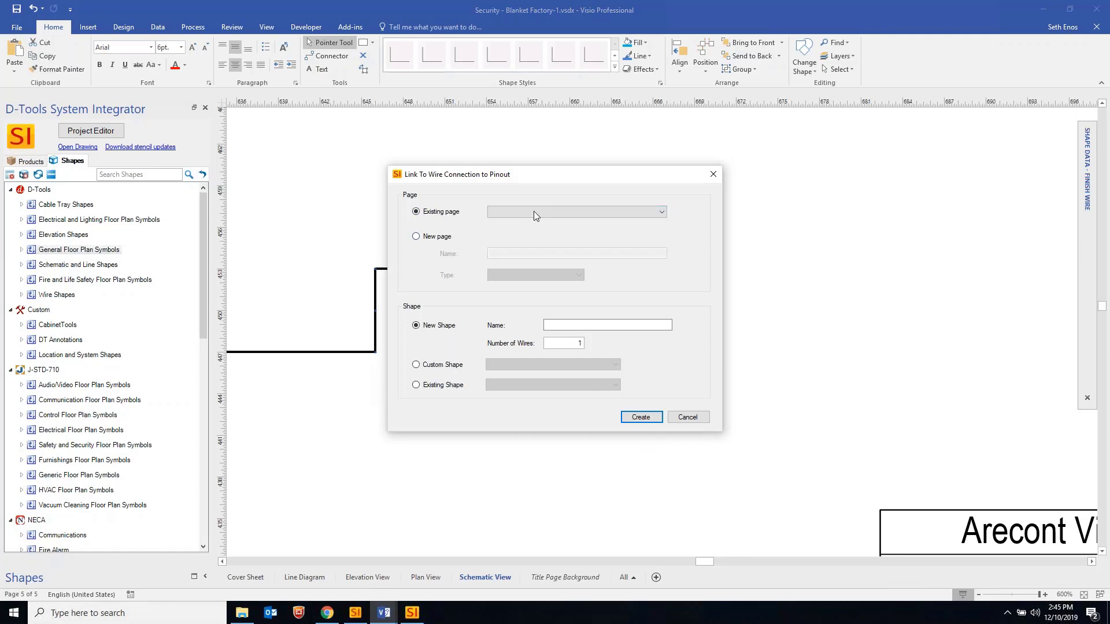
click(443, 238)
click(525, 252)
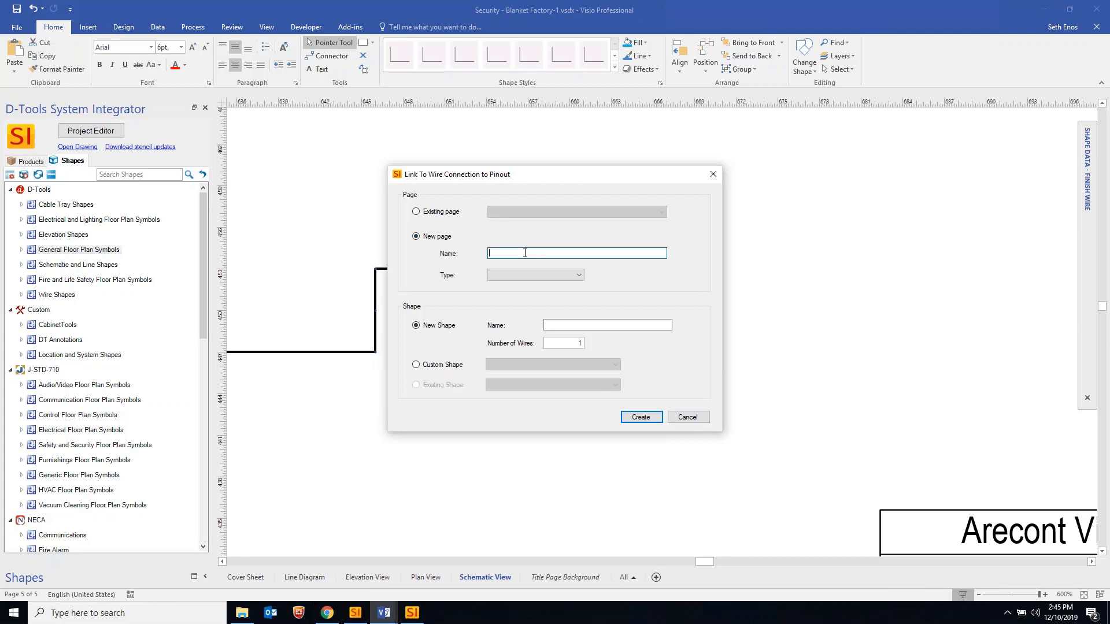
text(Pinout Details)
click(546, 279)
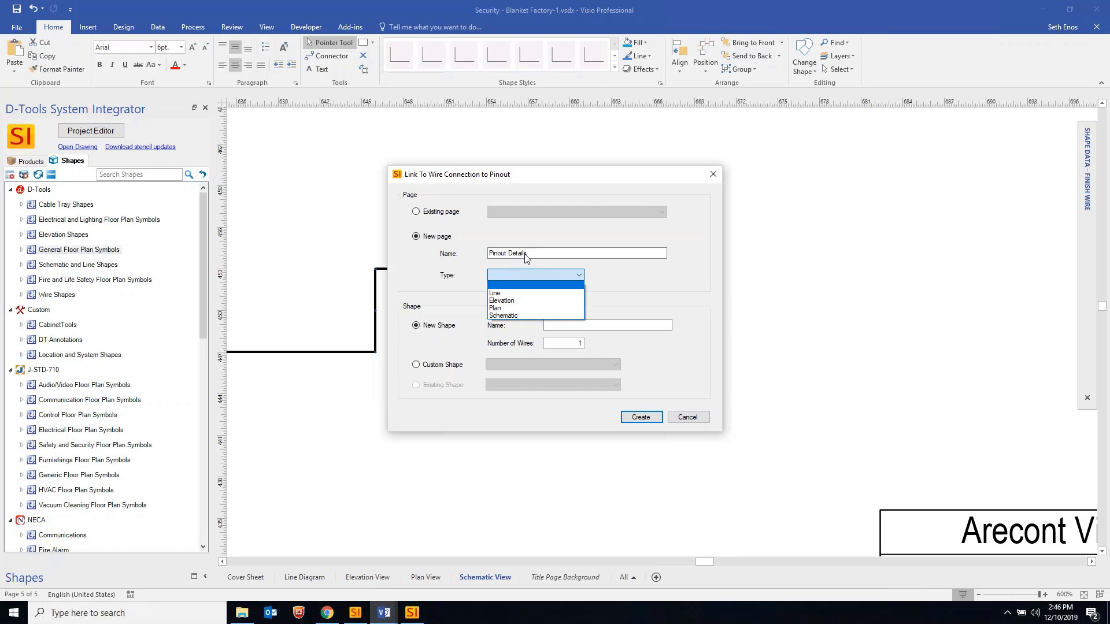
click(512, 315)
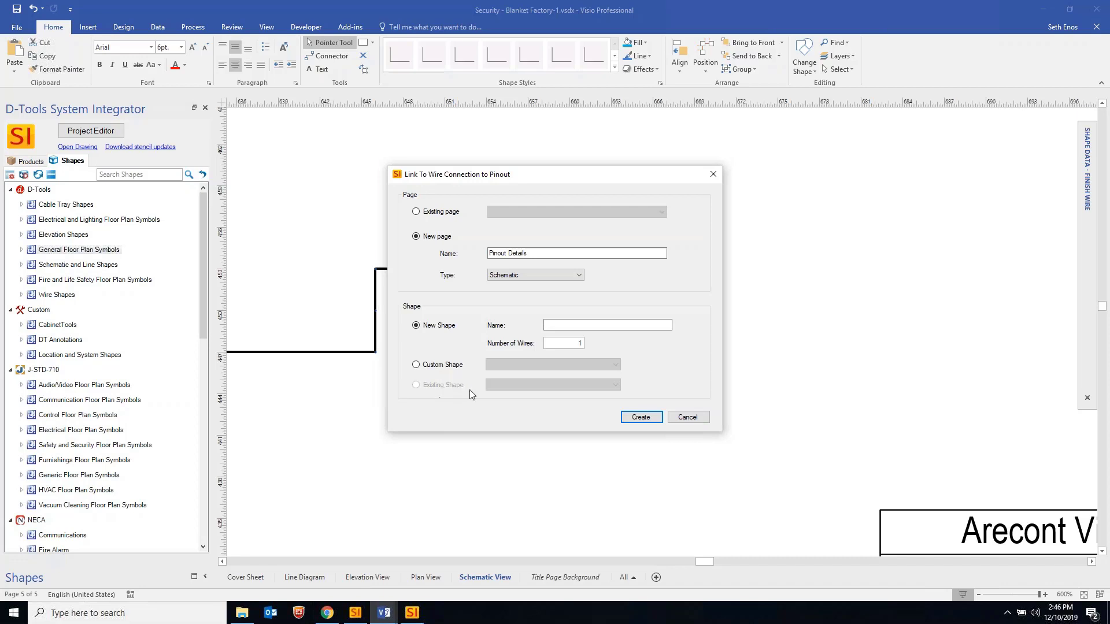
Name the pinout shape 'XYZ Controller', set 5 wires, and create it
click(554, 325)
text(XYZ Controller)
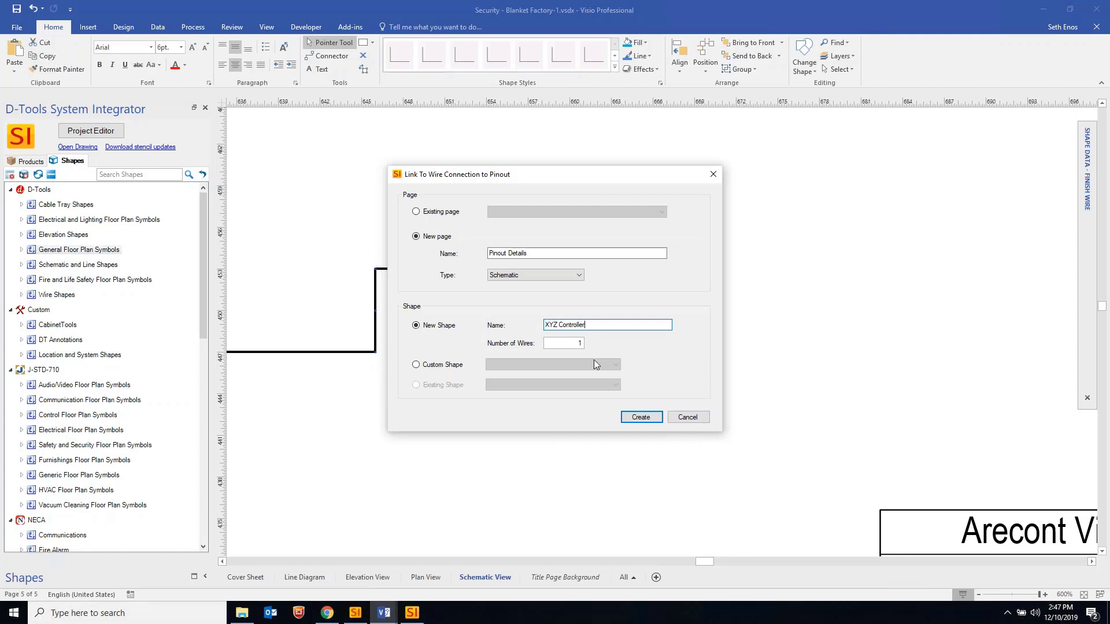
key(Tab)
text(5)
click(641, 419)
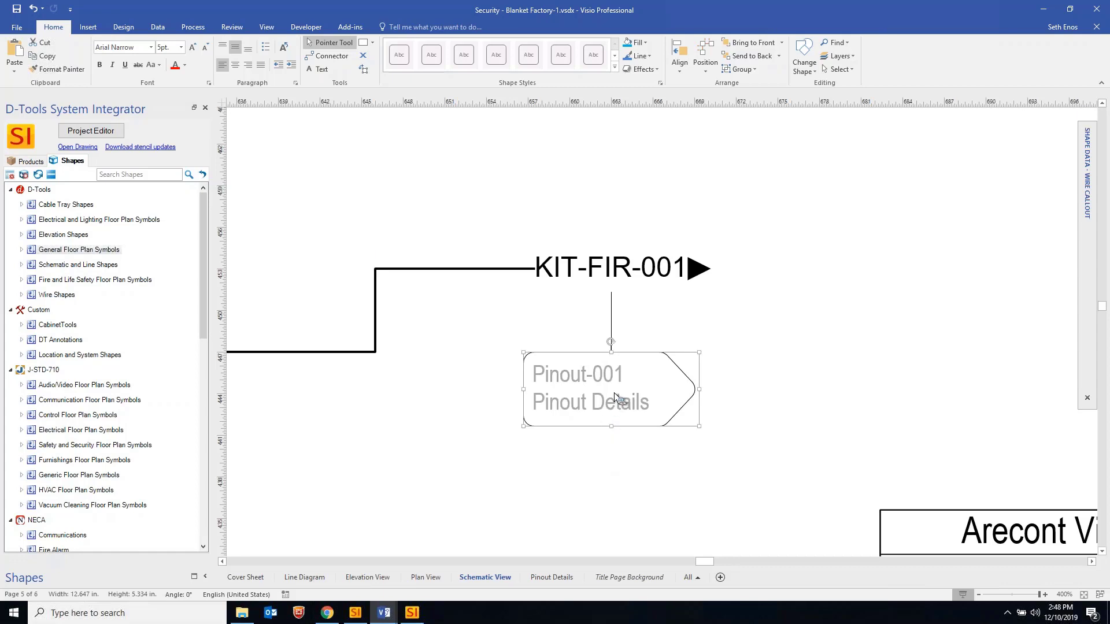
Drag the Pinout-001 callout below and to the right of the KIT-FIR-001 label
drag(617, 399, 898, 395)
drag(768, 457, 770, 458)
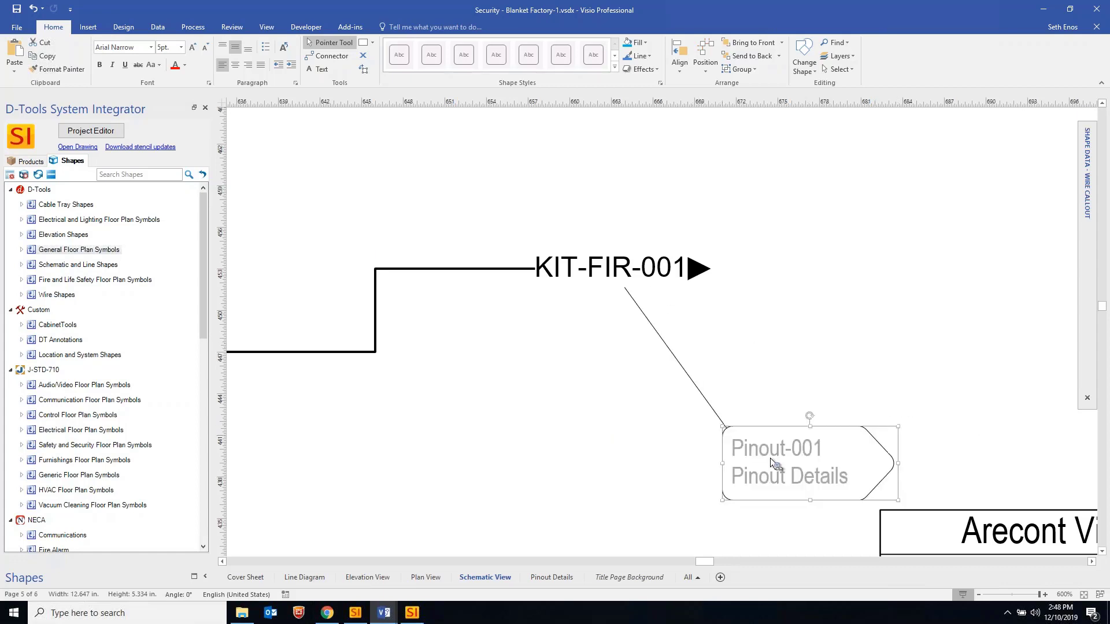
On the Pinout Details page, zoom in and move the pinout container up and left
click(551, 578)
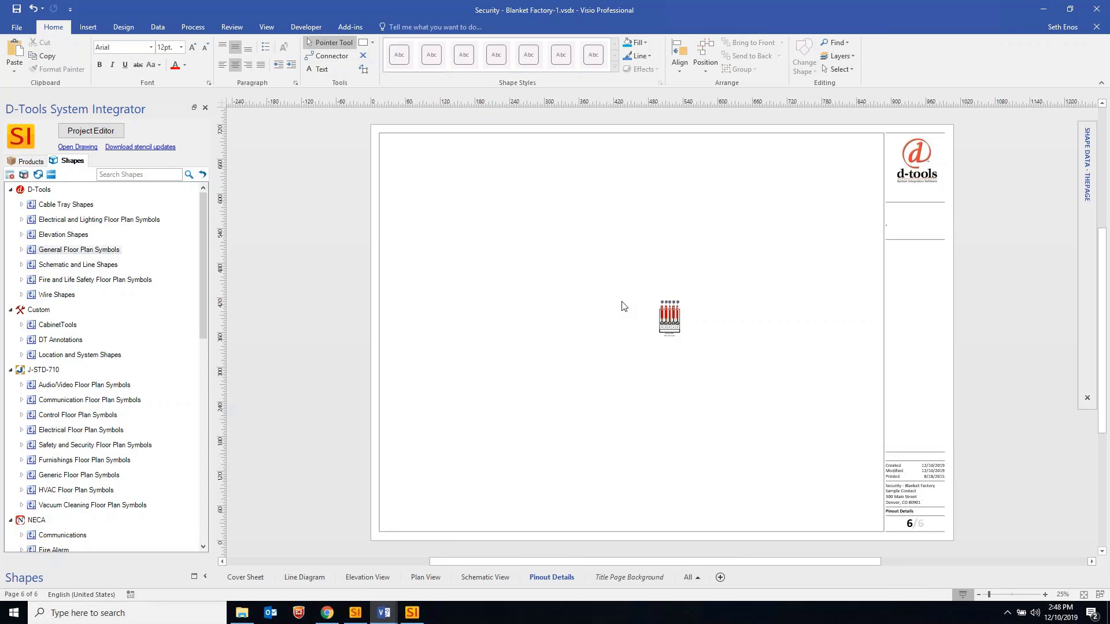
ctrl+shift+drag(638, 285, 740, 364)
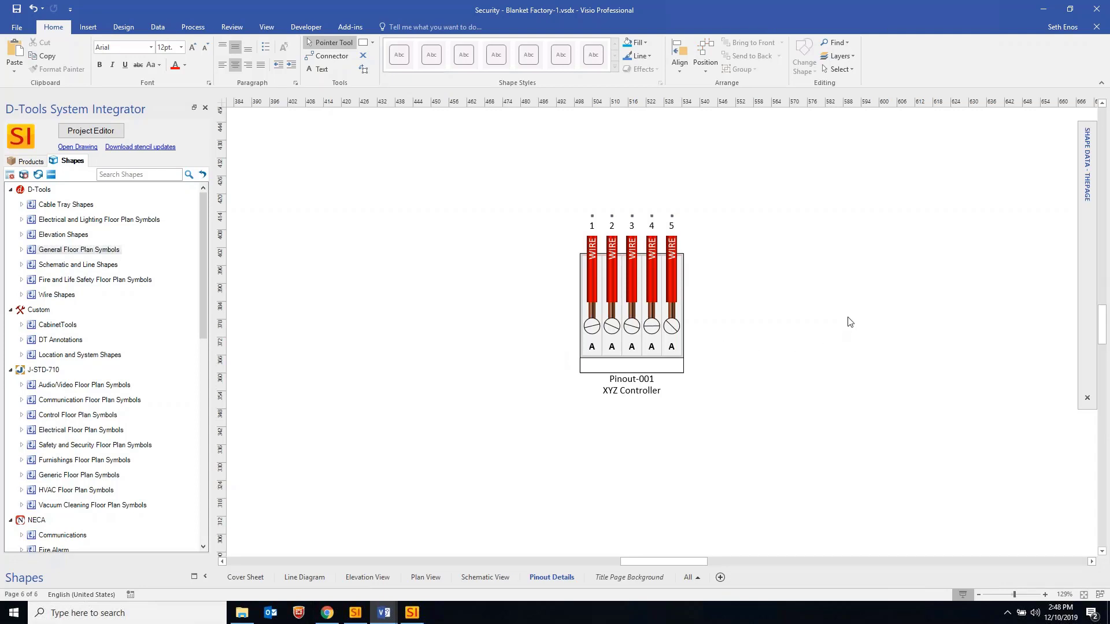
ctrl+scroll(850, 322, down, 4)
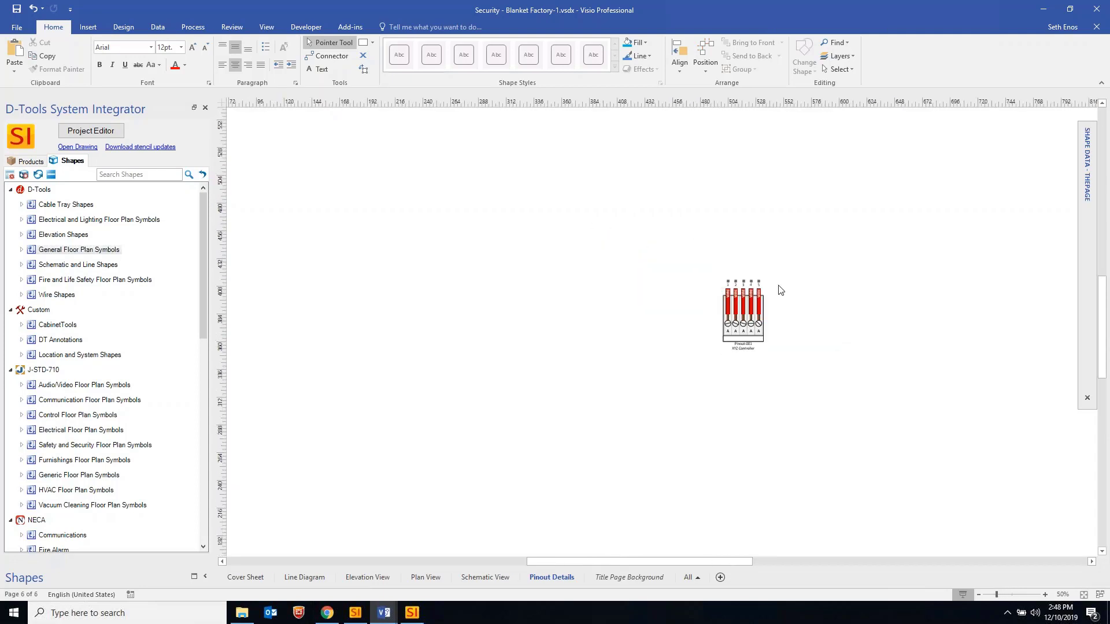
ctrl+scroll(800, 317, down, 2)
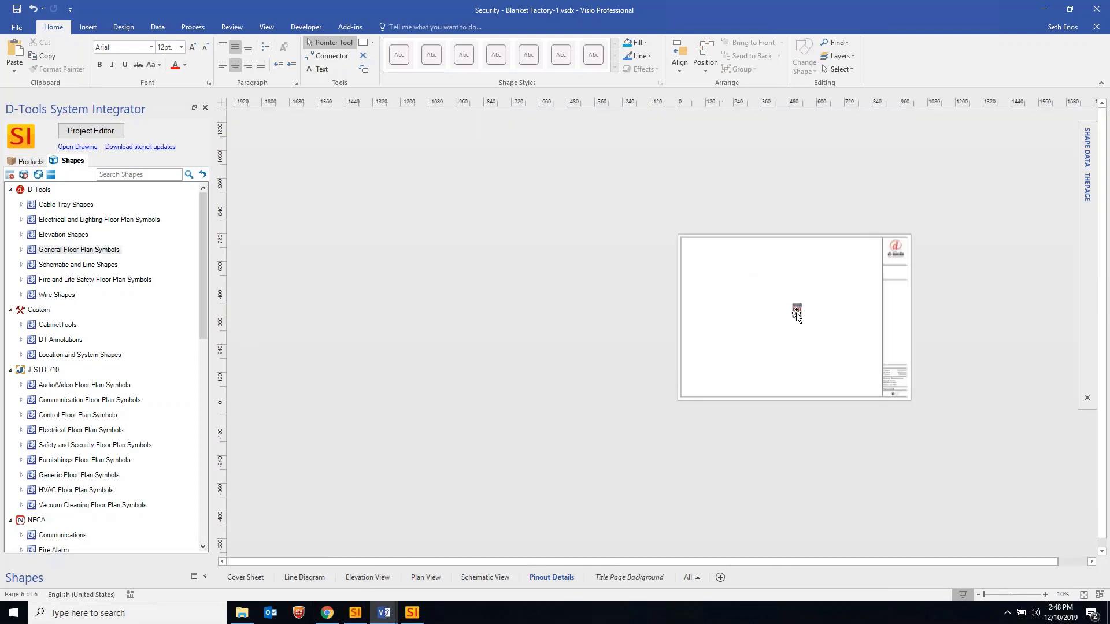
ctrl+scroll(792, 310, up, 2)
click(790, 333)
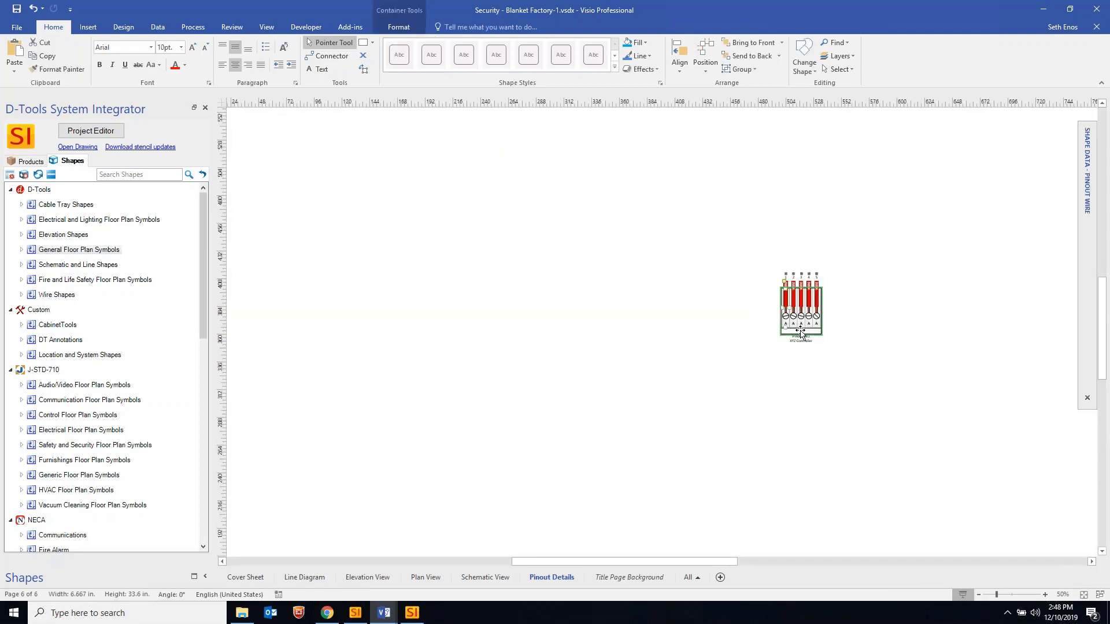
ctrl+scroll(791, 336, up, 1)
drag(790, 336, 577, 290)
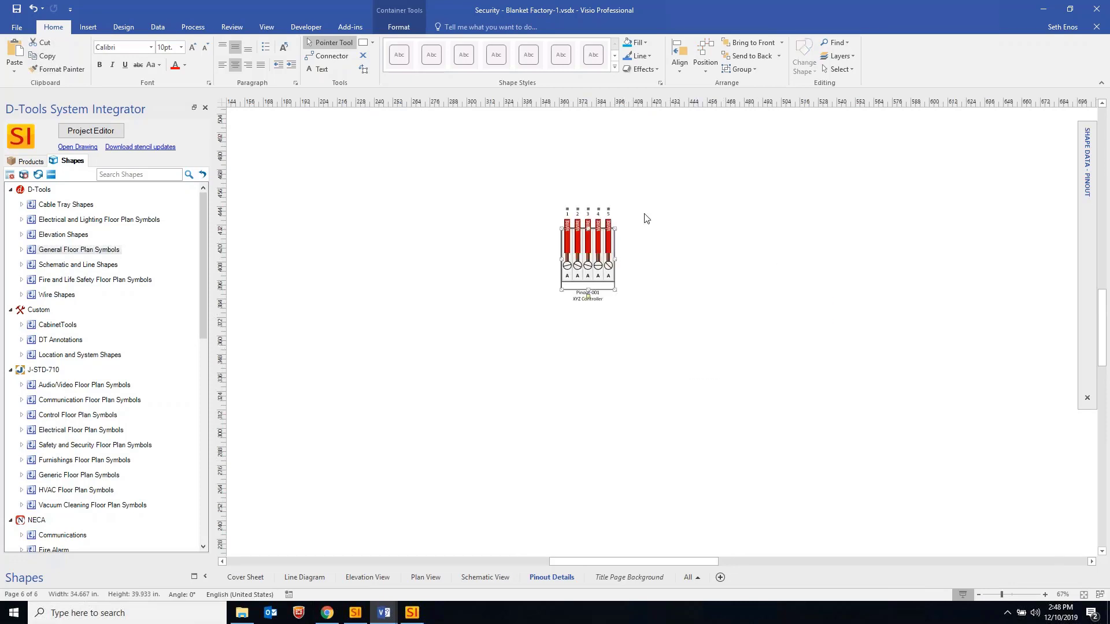
click(648, 240)
ctrl+scroll(639, 211, up, 3)
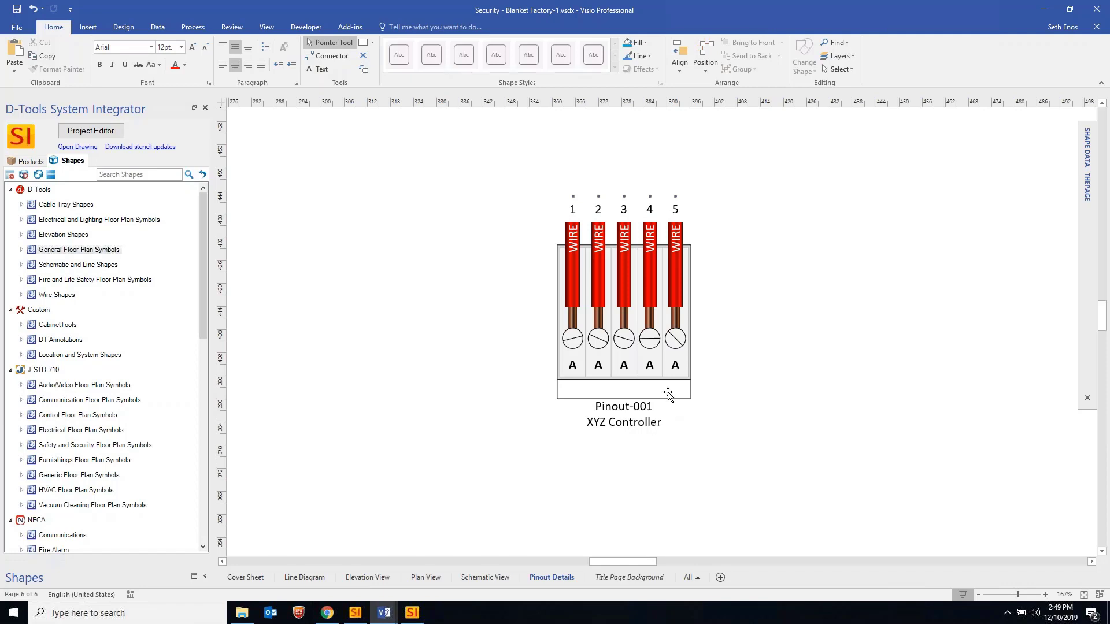
Select the Pinout-001 container and its wire 4 slot, then reselect the whole container
click(671, 423)
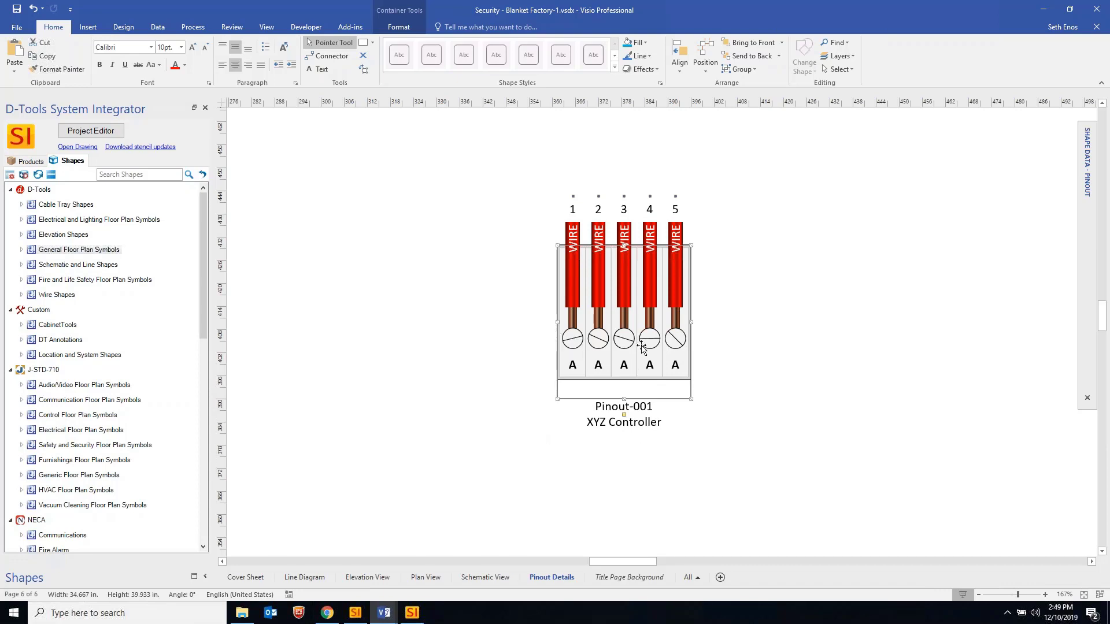
click(664, 341)
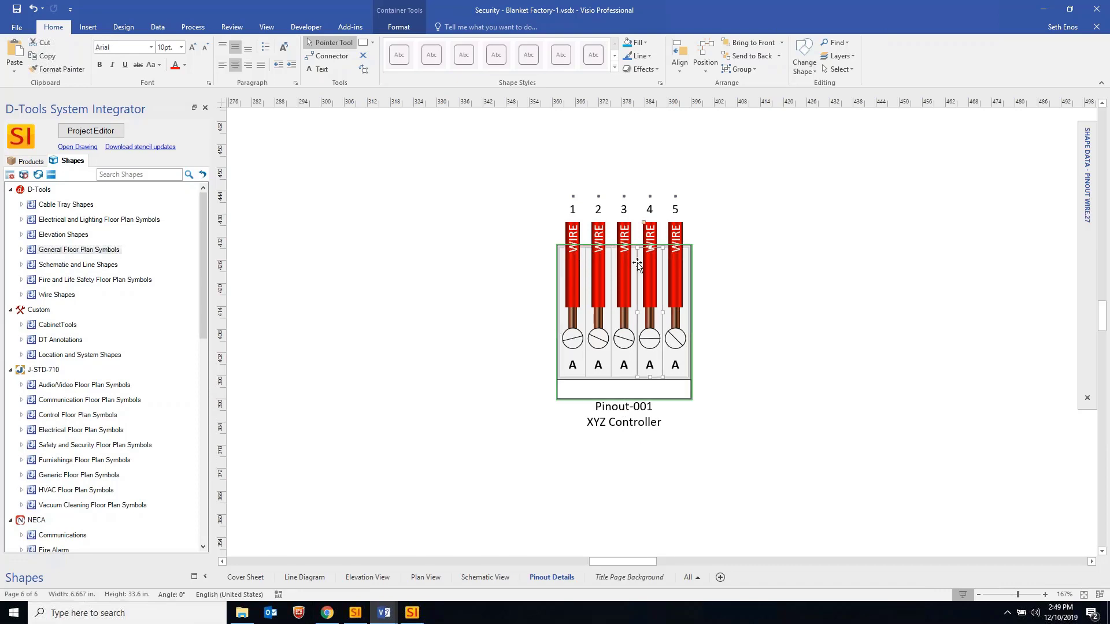
ctrl+scroll(667, 265, up, 3)
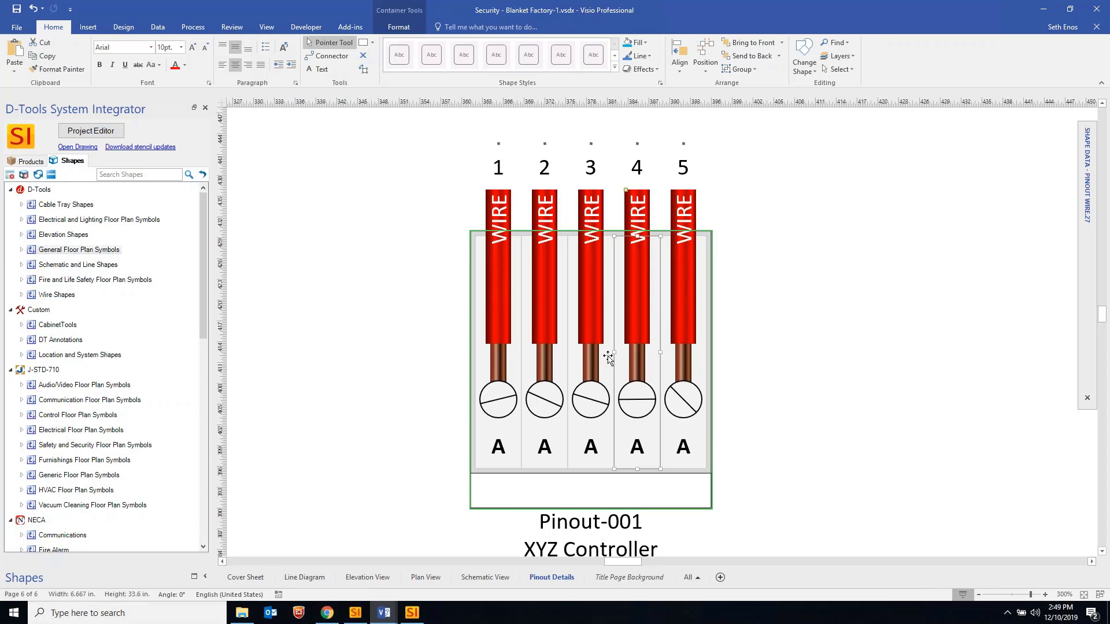
ctrl+scroll(525, 294, down, 2)
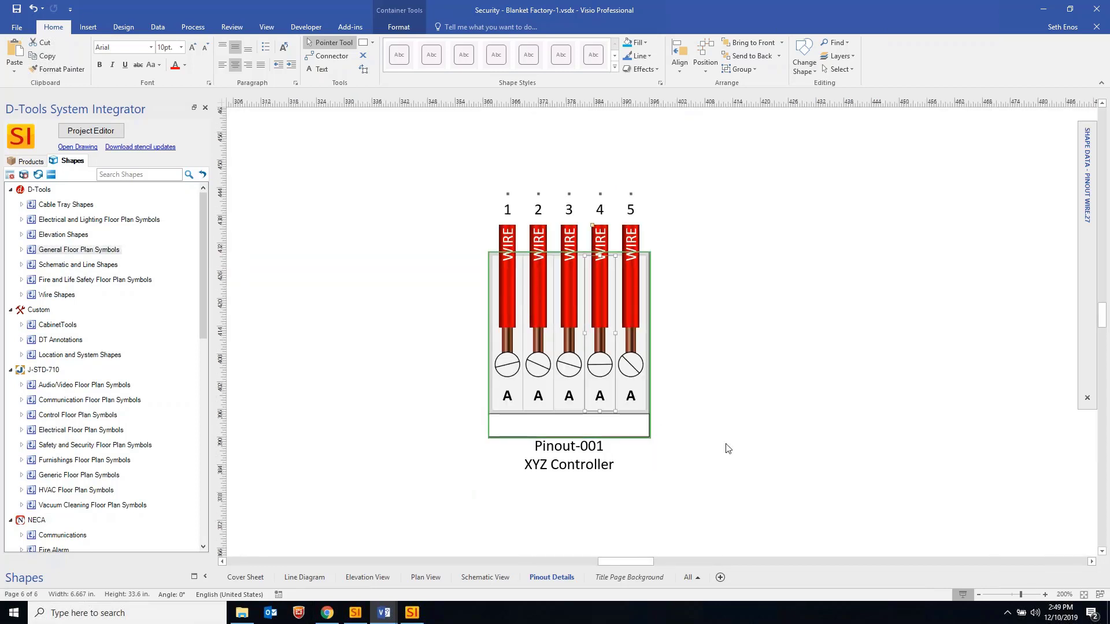
click(622, 449)
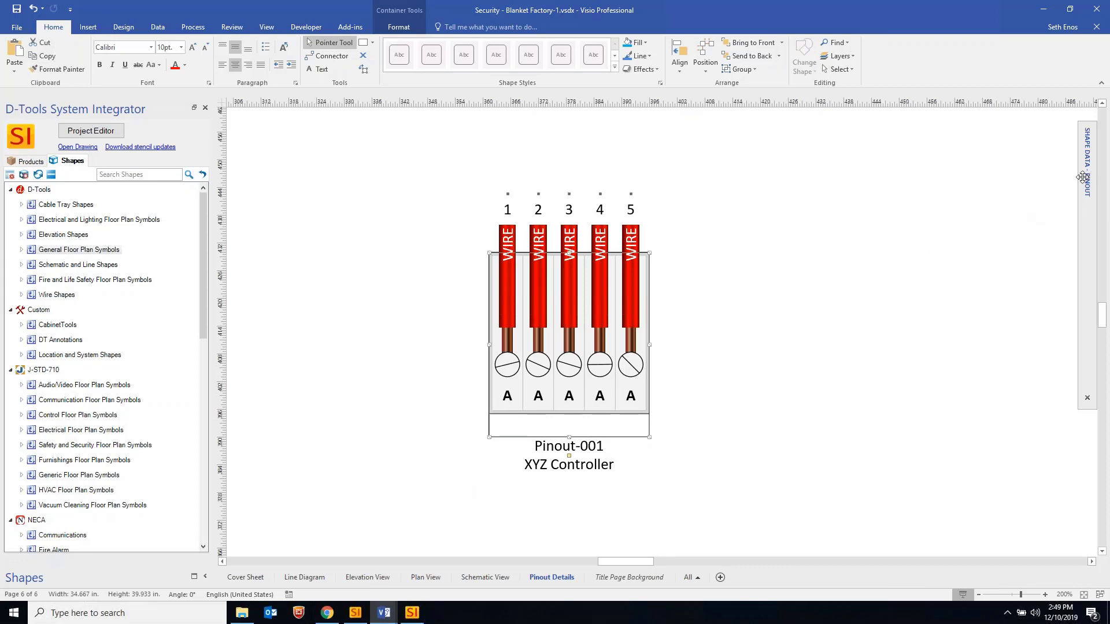
mouse_move(1082, 177)
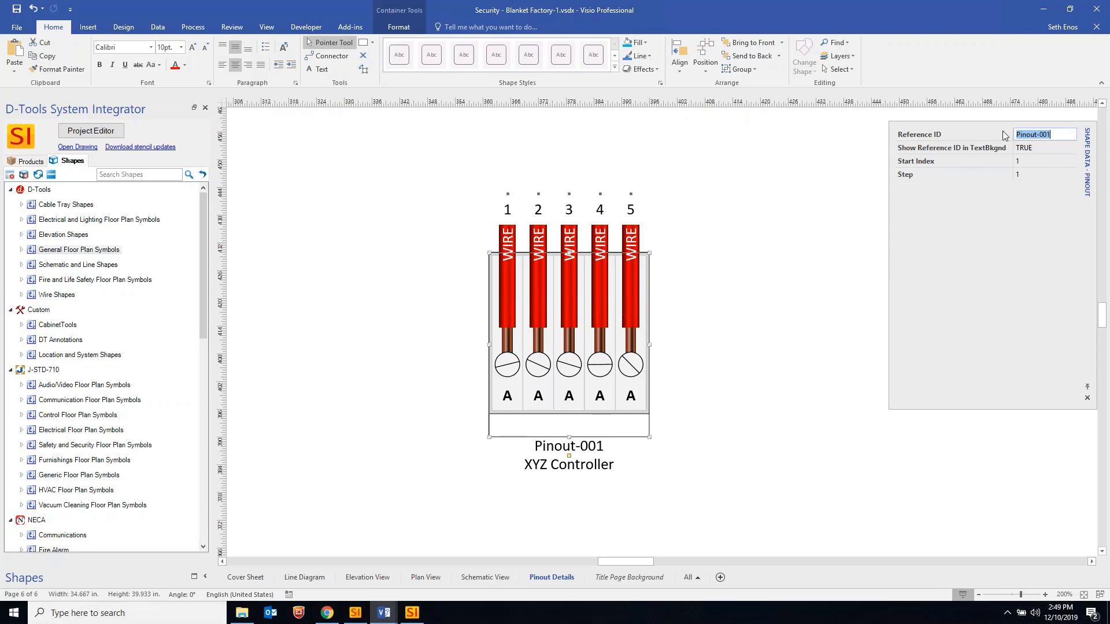
click(267, 27)
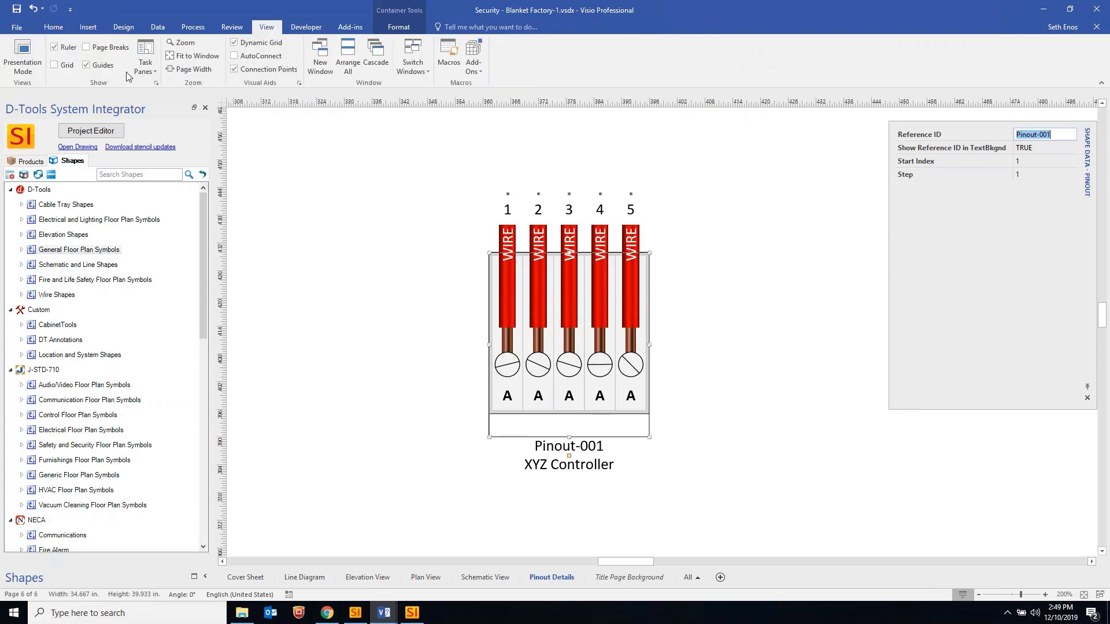
click(145, 58)
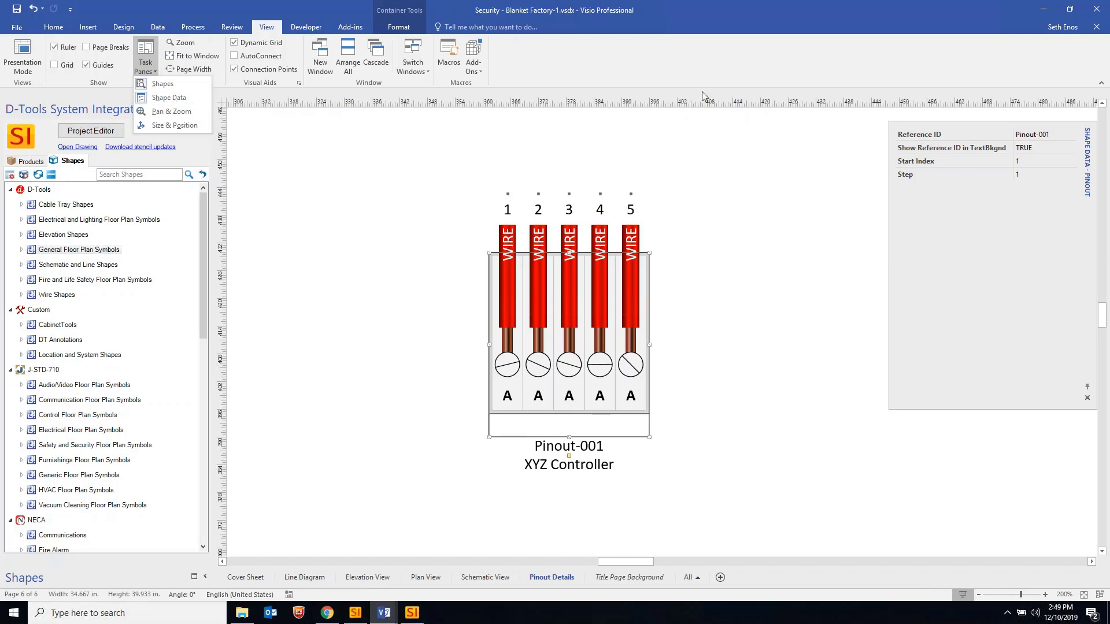
click(726, 216)
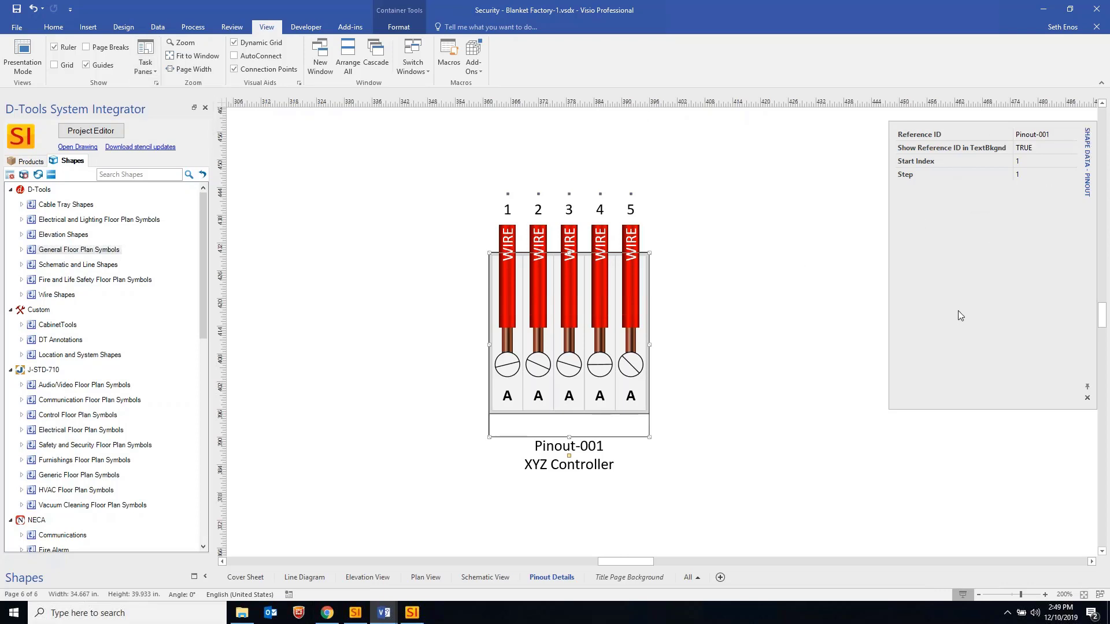
click(1048, 135)
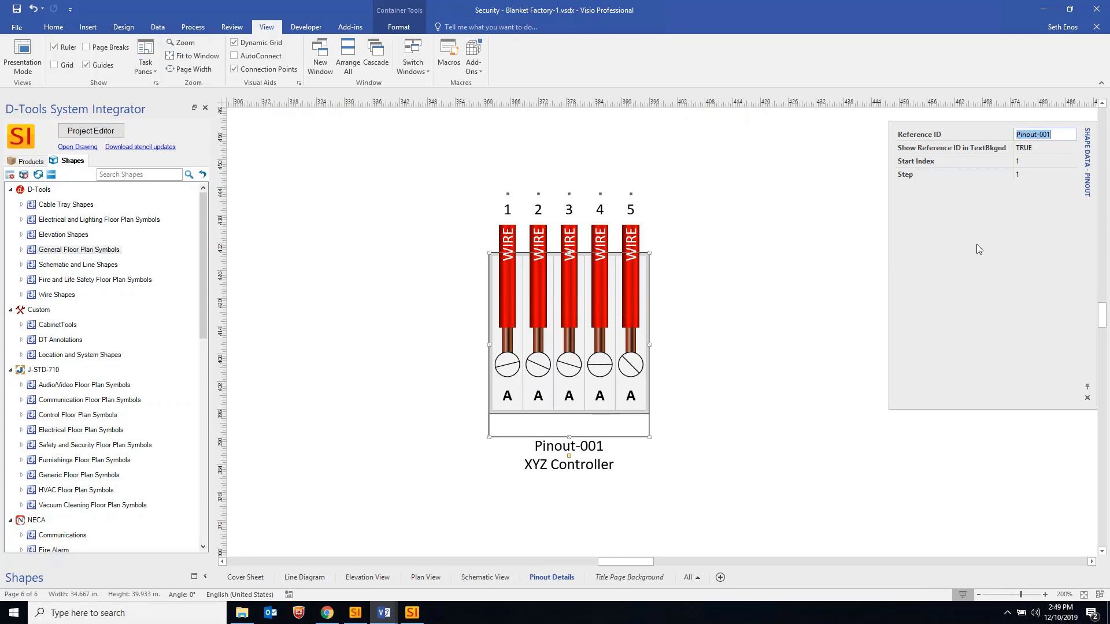
click(1048, 148)
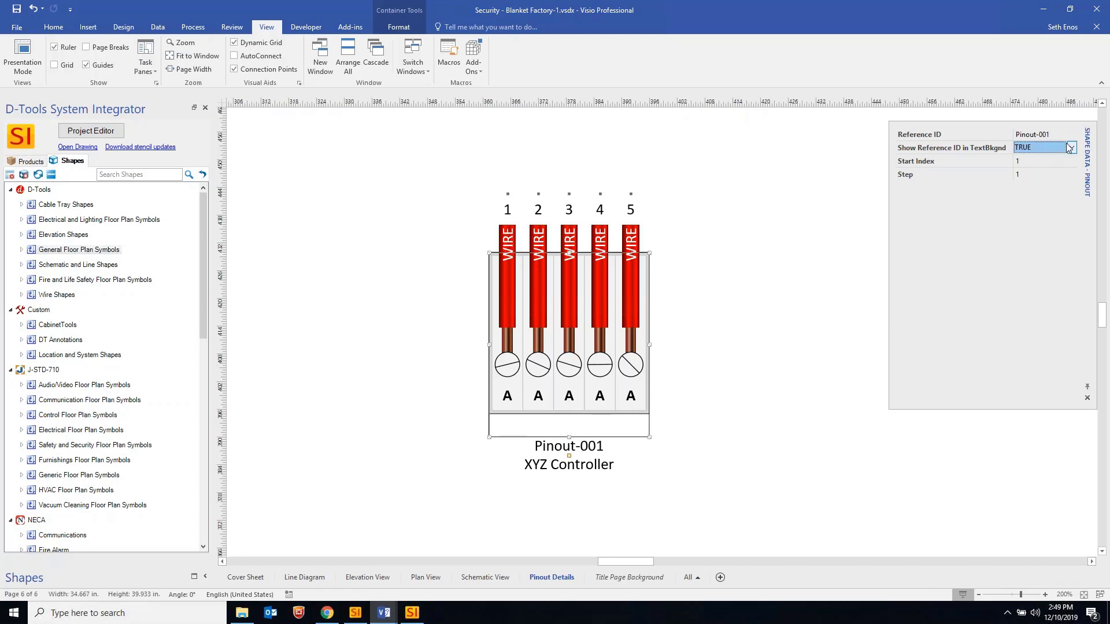
key(alt+Down)
key(Down)
key(Return)
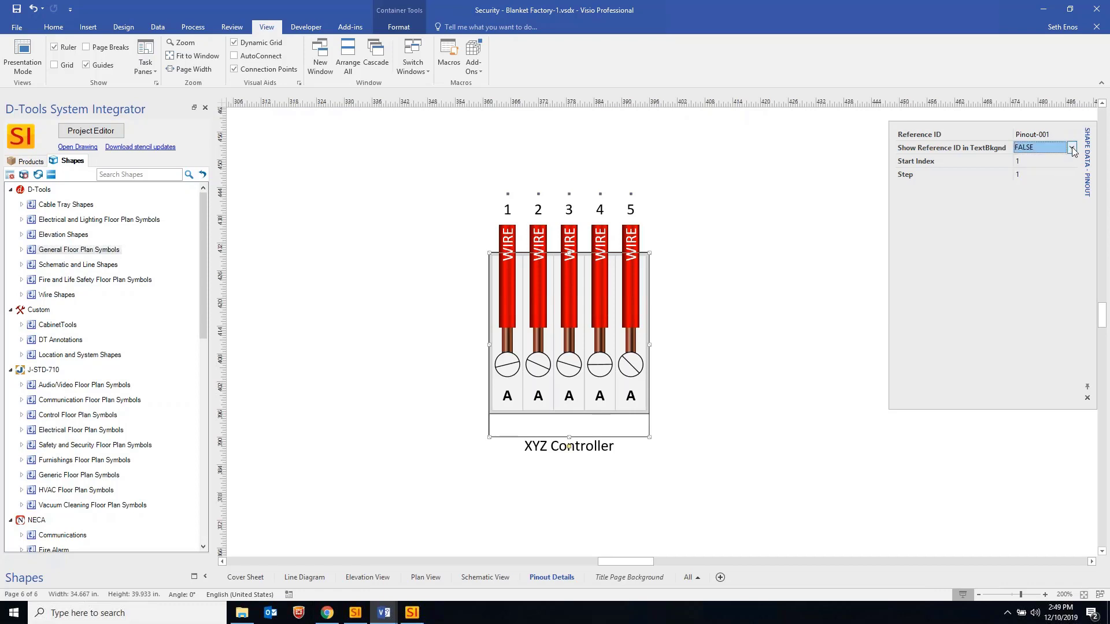
click(1071, 147)
click(1035, 155)
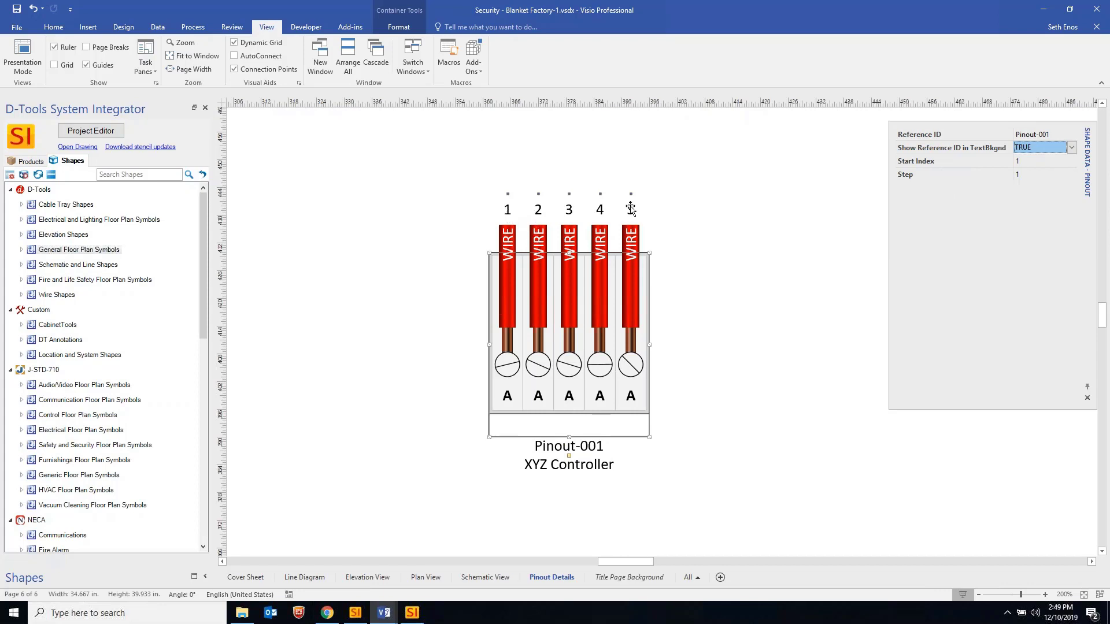
click(1027, 173)
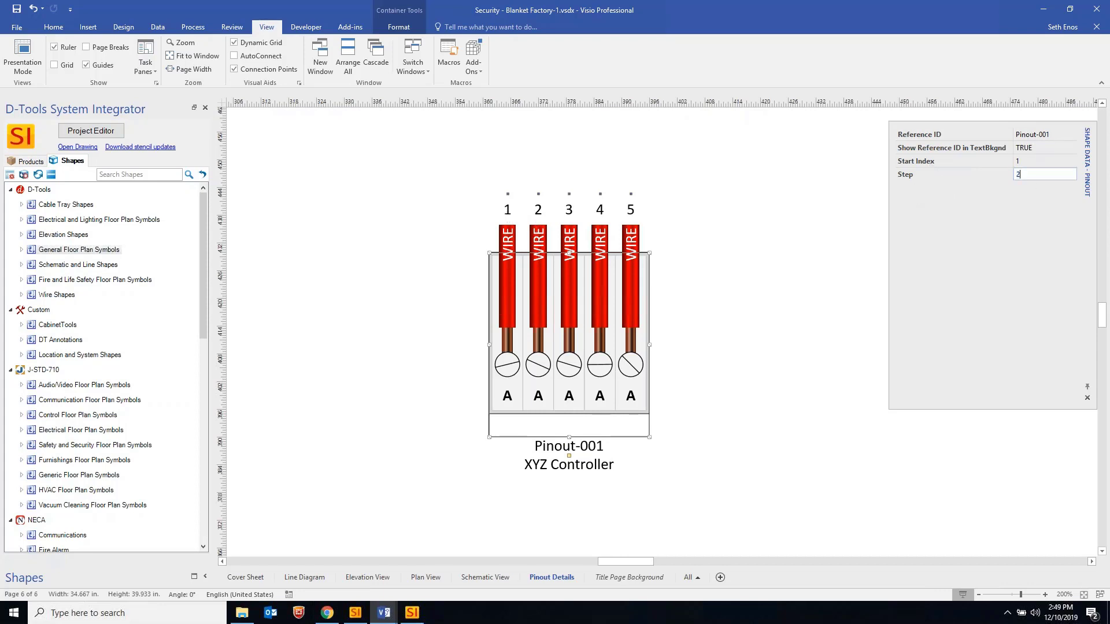
key(Return)
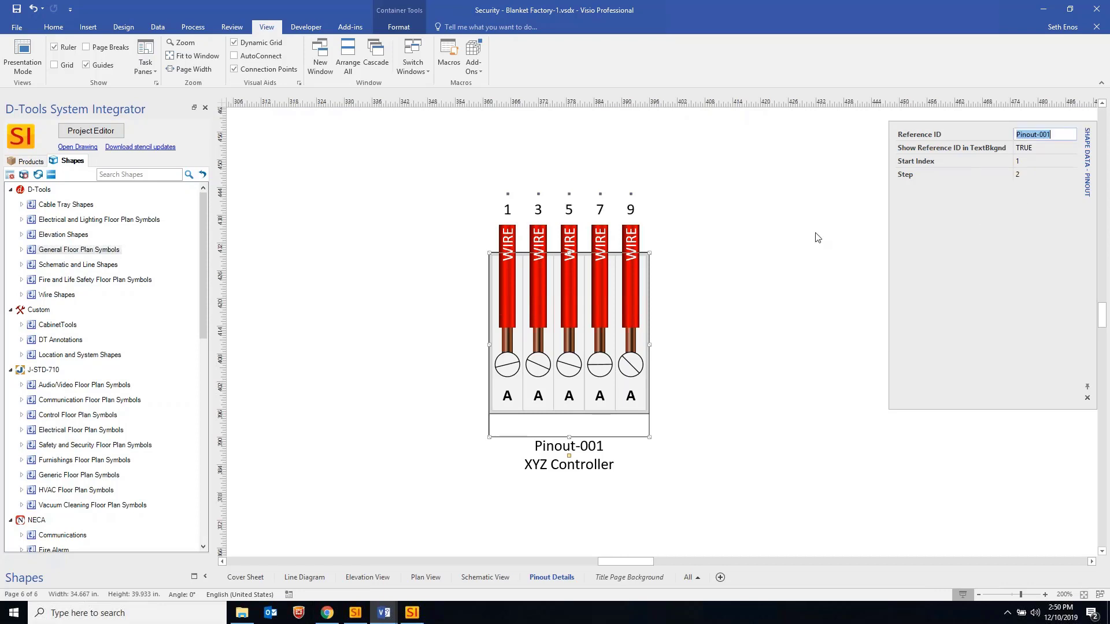
click(1031, 164)
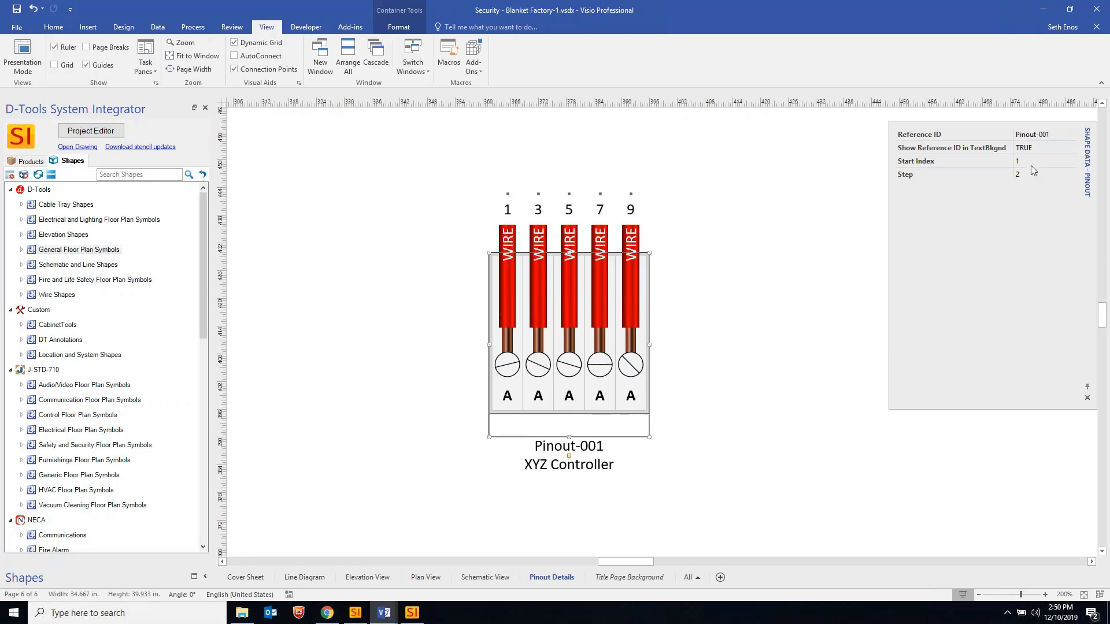
click(1028, 174)
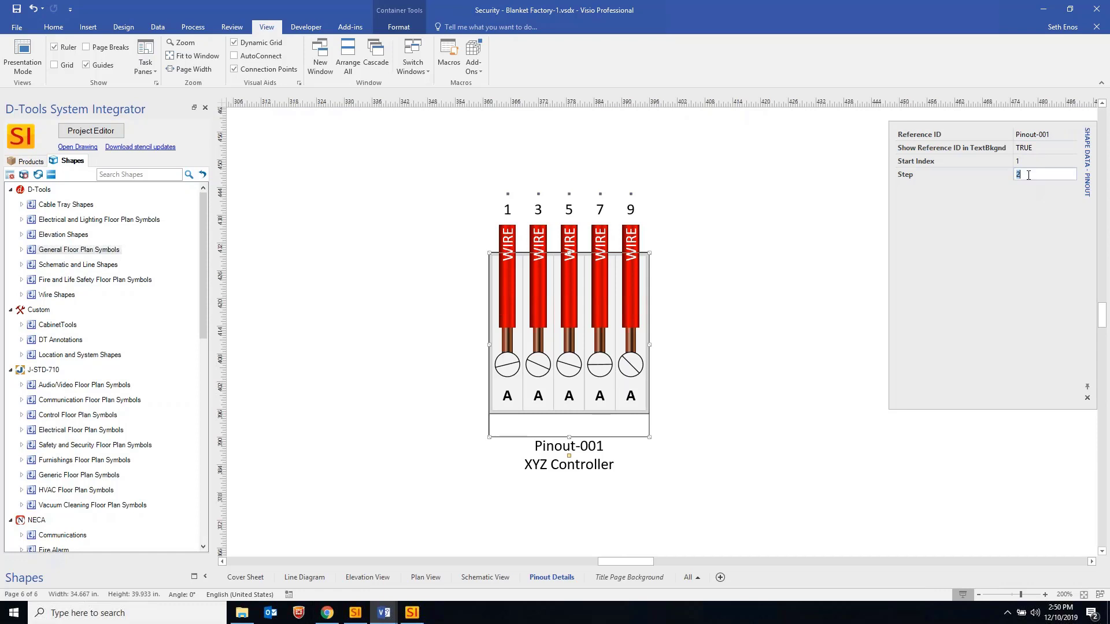
key(Tab)
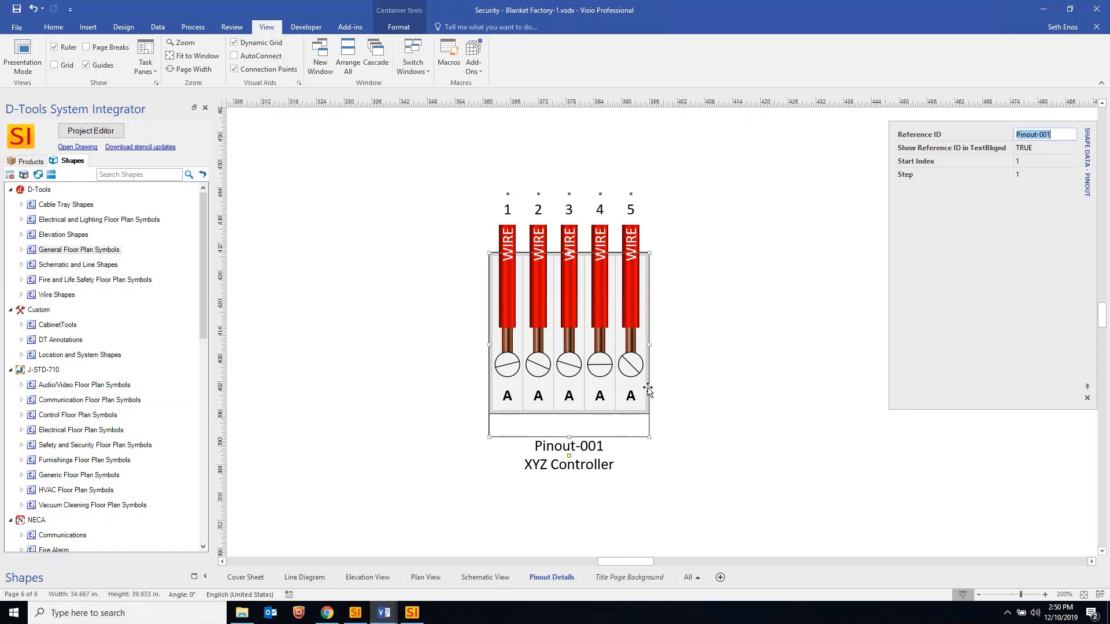
ctrl+scroll(674, 292, down, 1)
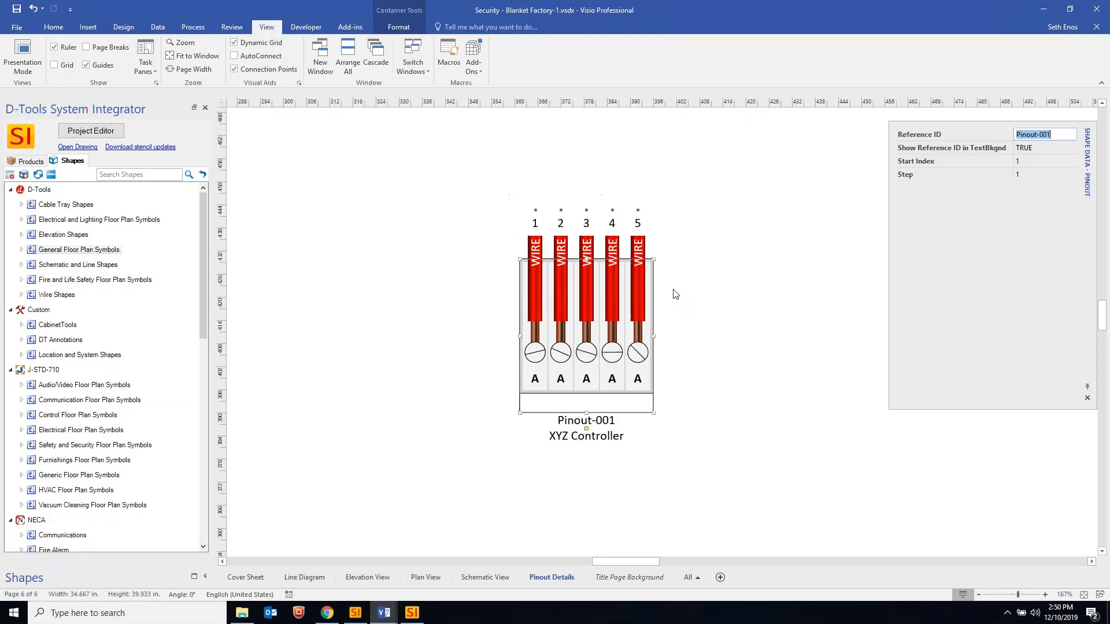
key(Escape)
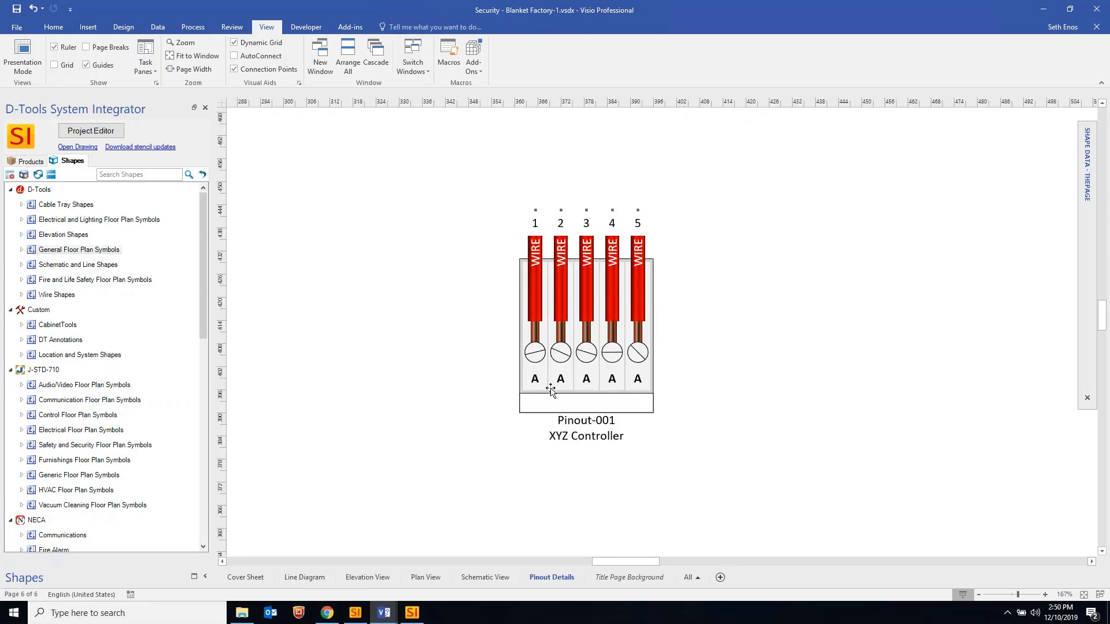
click(537, 302)
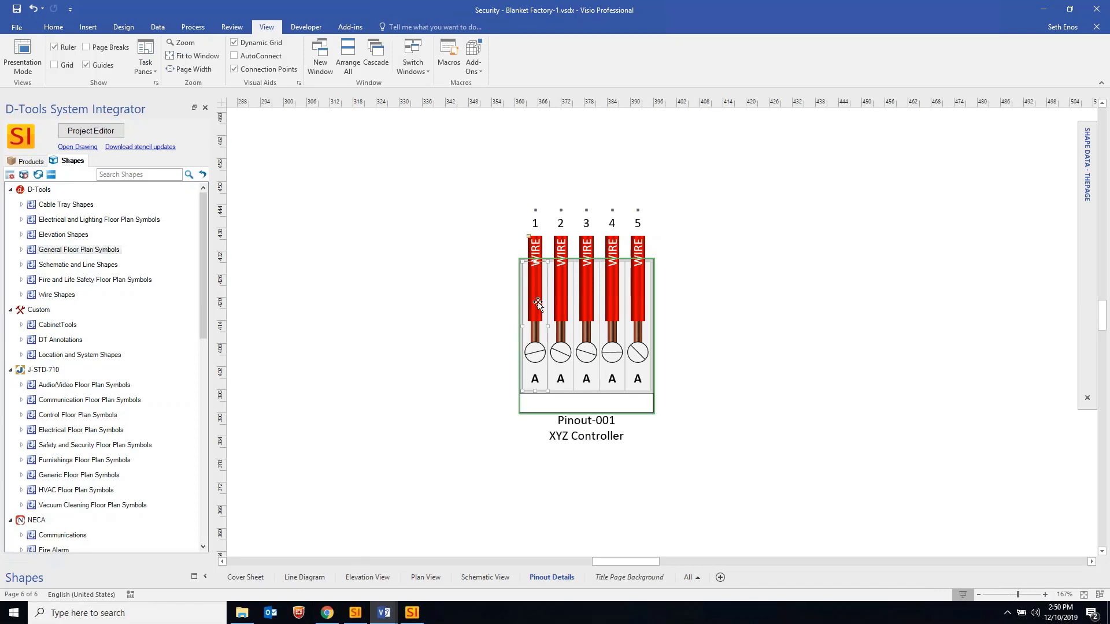
Rename pinout wire 1 to Heat with code H in Shape Data
click(538, 302)
ctrl+scroll(538, 302, up, 3)
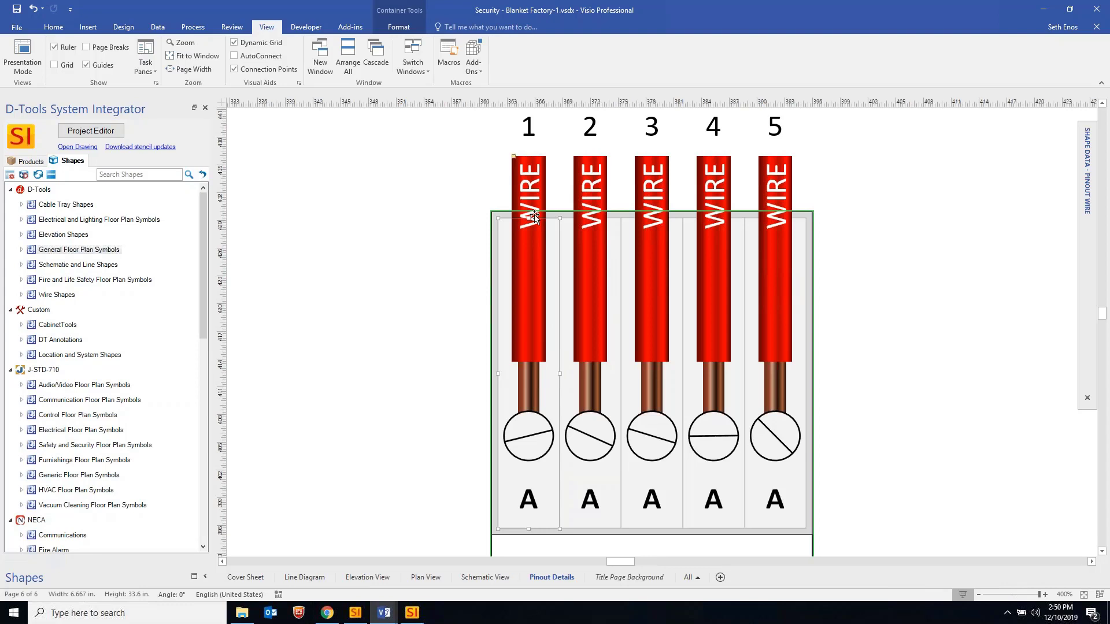
ctrl+scroll(573, 248, down, 3)
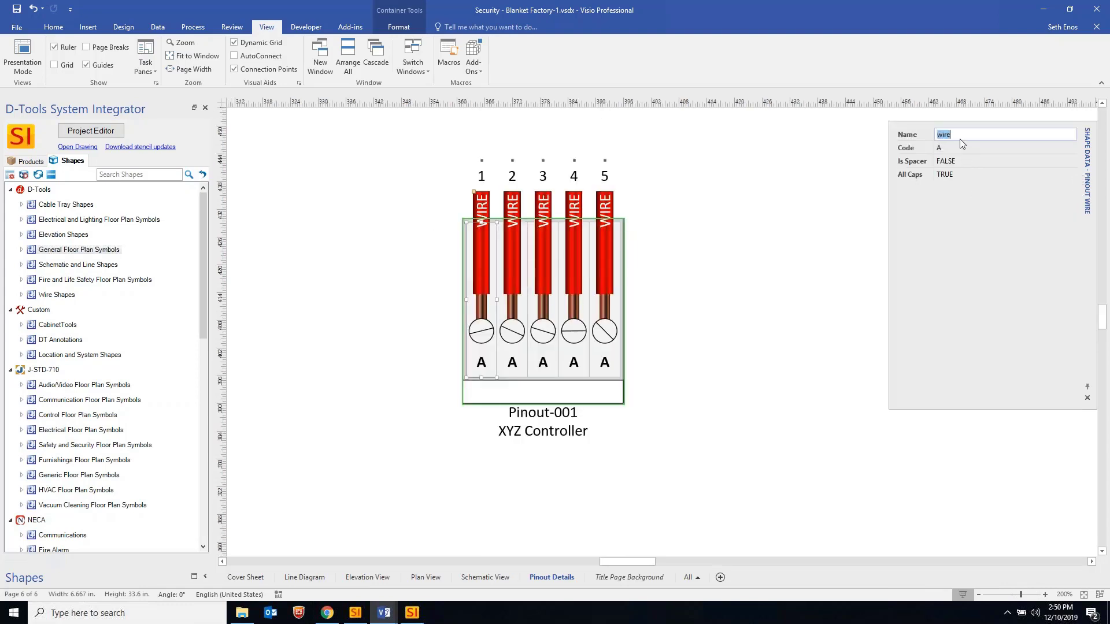
text(Heat)
click(959, 150)
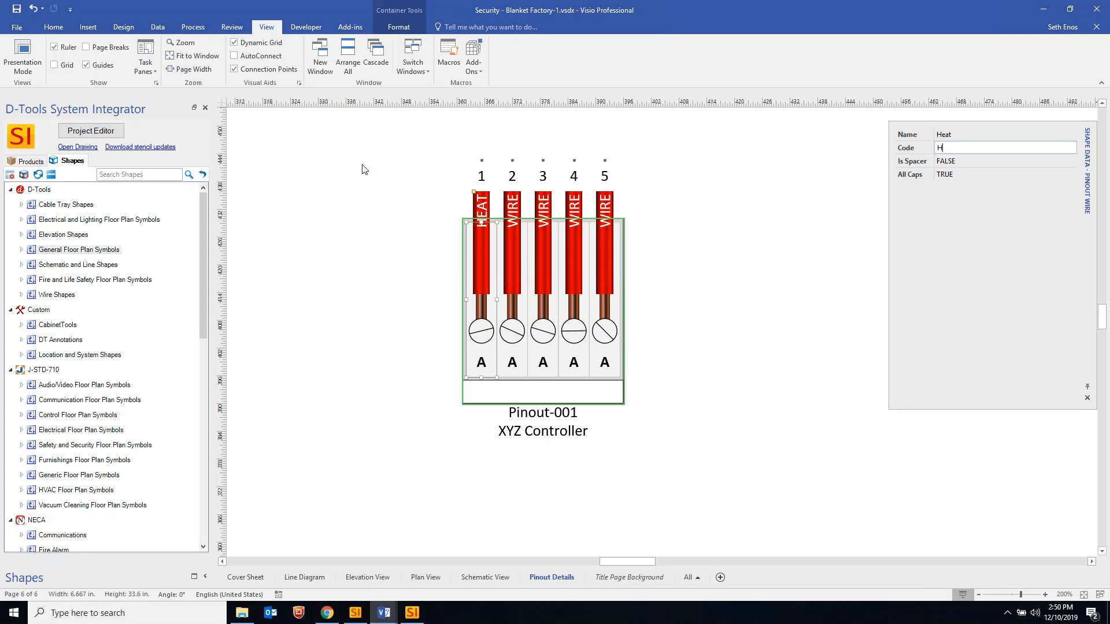
Fill wire 1 orange and wire 2 green, then select wire 3
click(53, 28)
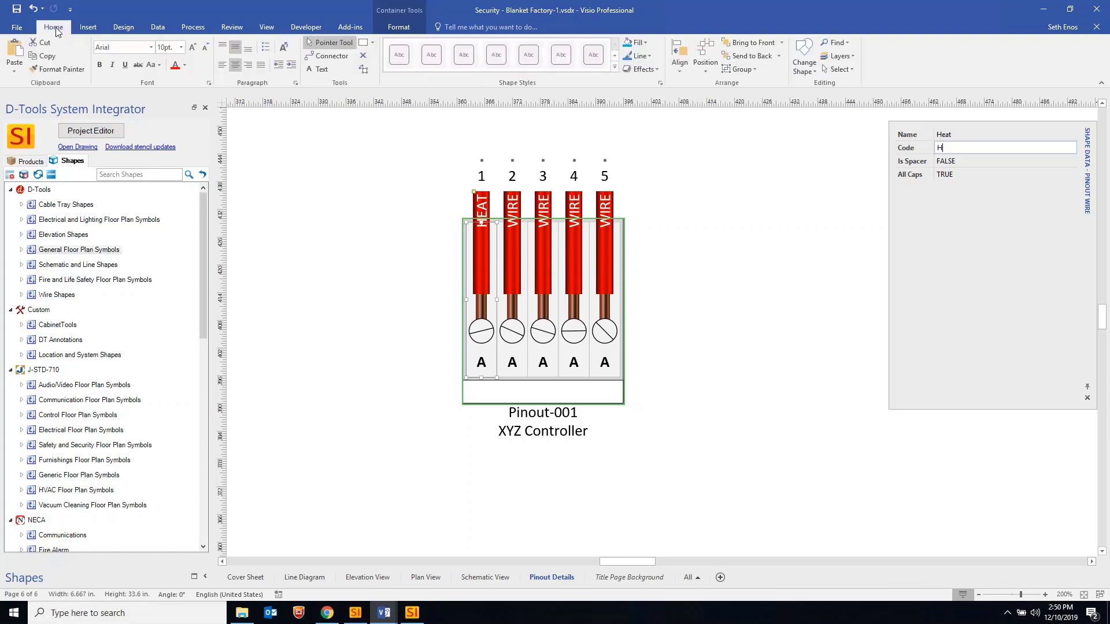
click(645, 43)
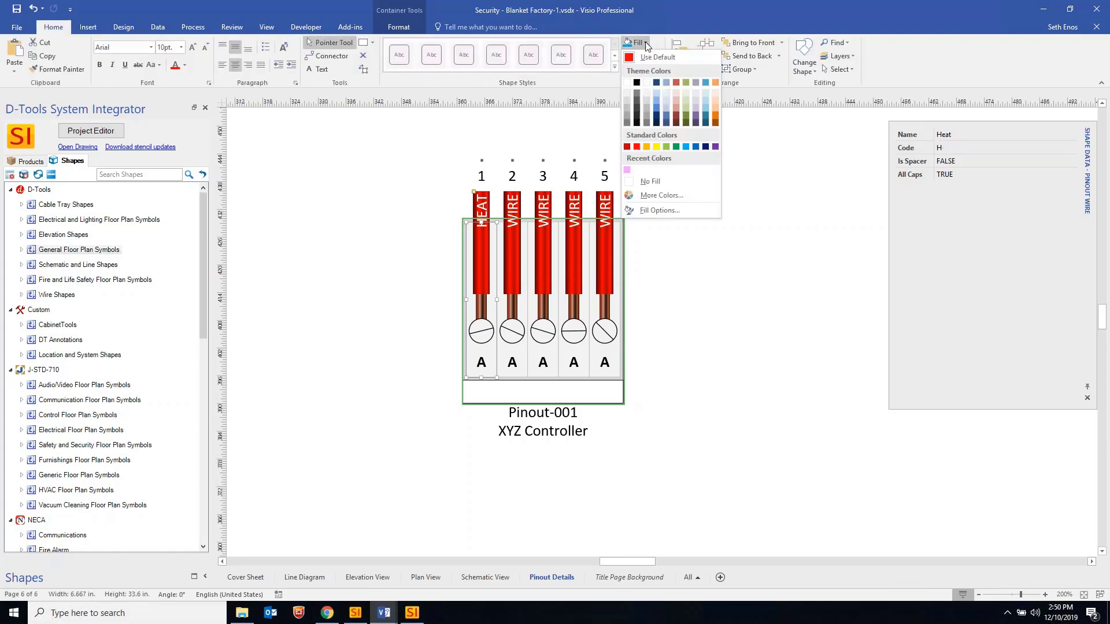
click(650, 147)
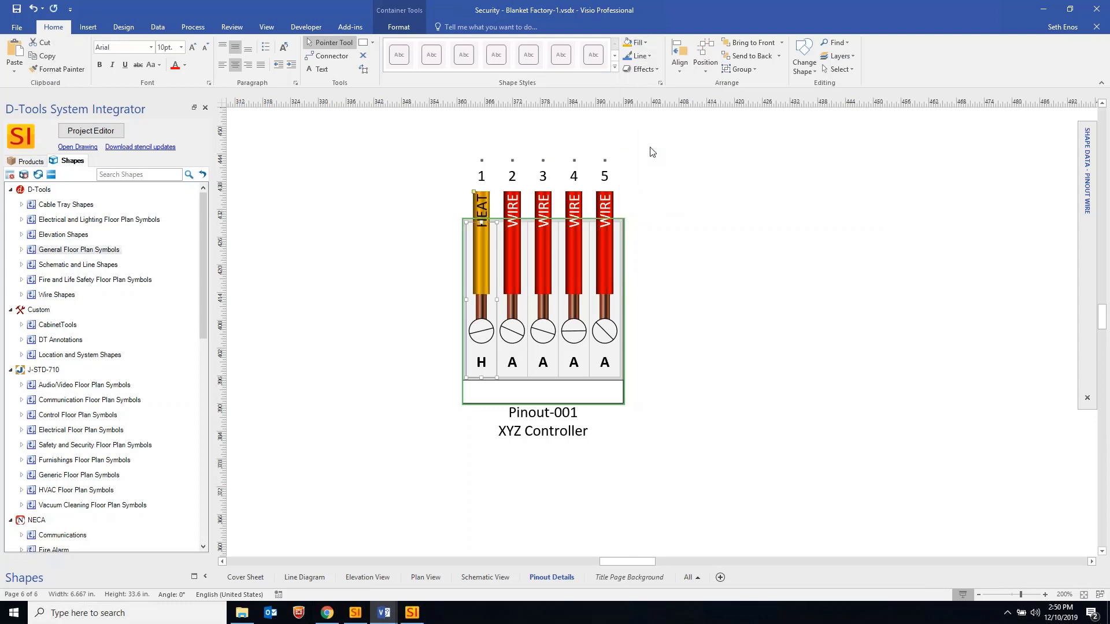
click(705, 199)
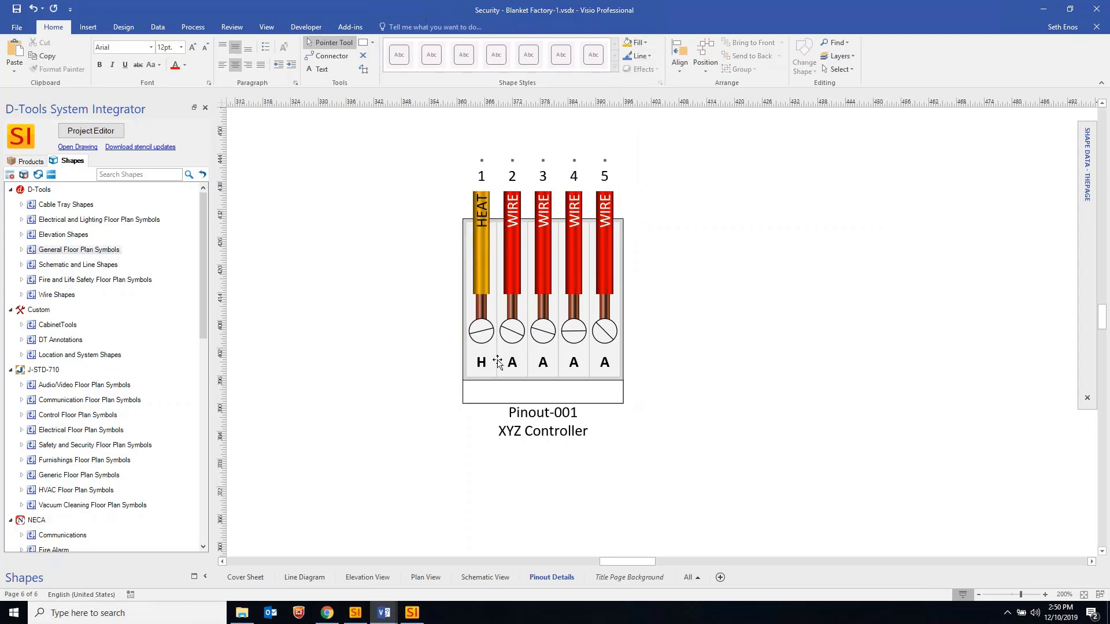
click(508, 263)
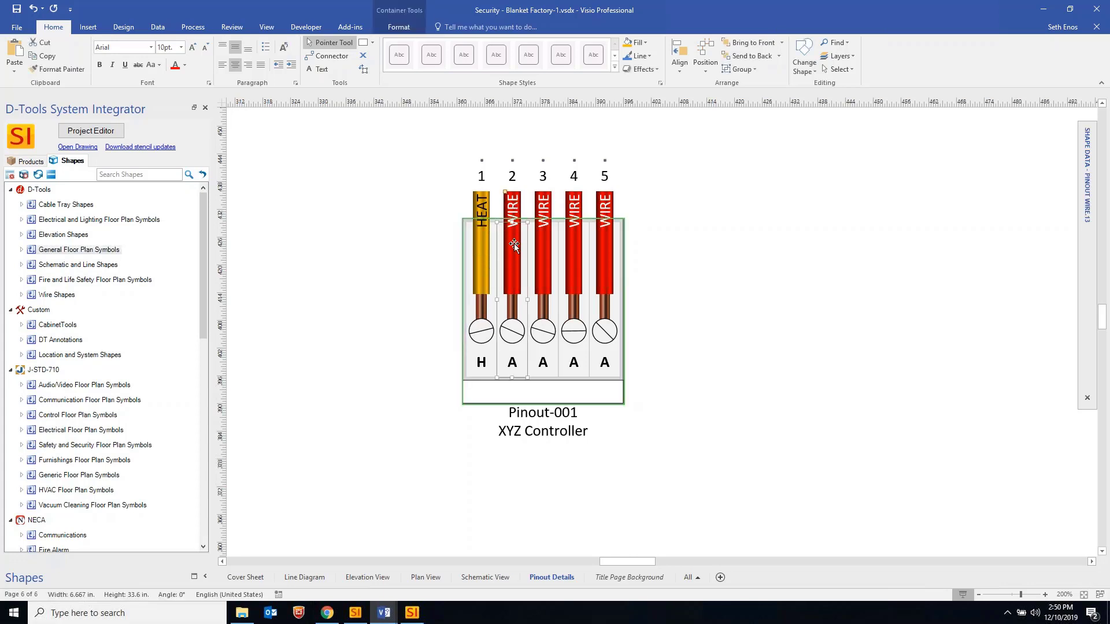
click(637, 42)
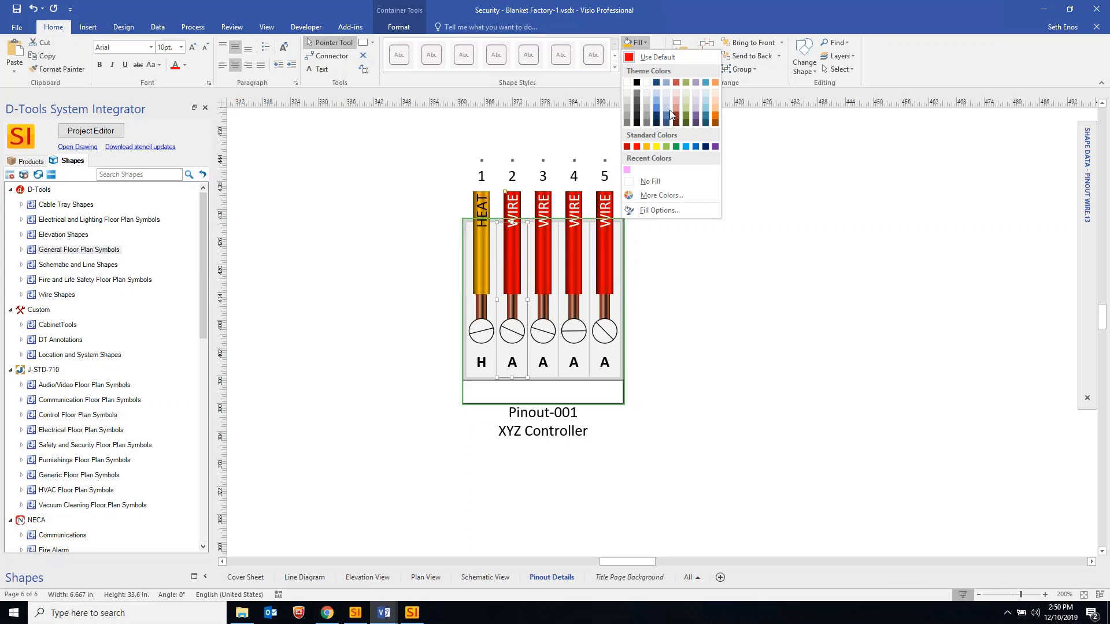
click(668, 146)
click(546, 242)
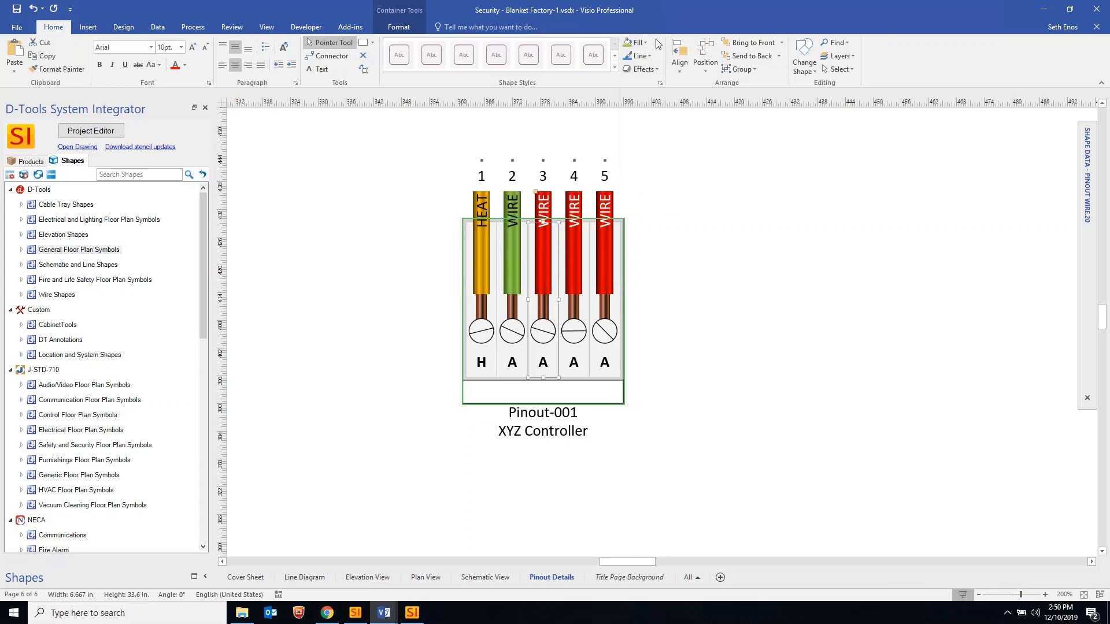
click(636, 42)
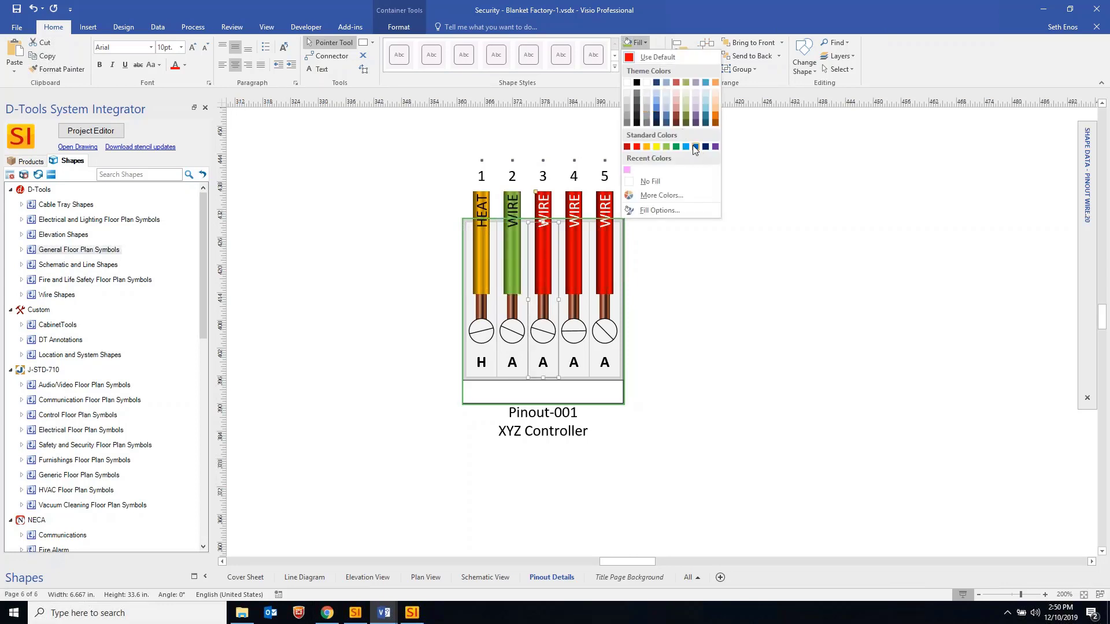
Fill wire 3 purple, then select wire 4 to view its shape data
click(715, 147)
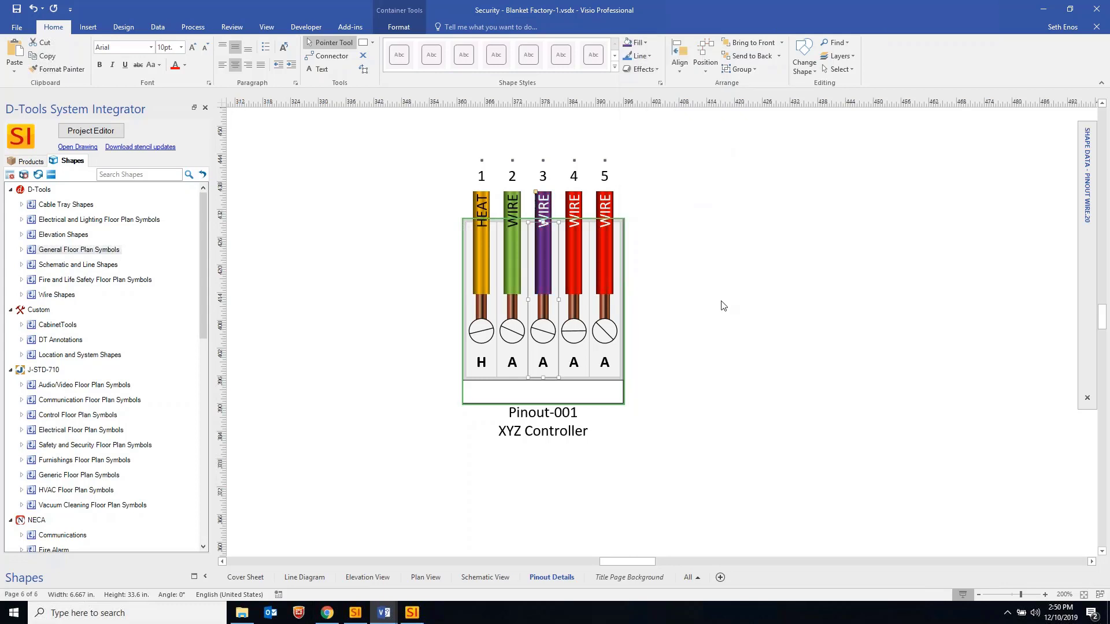
click(733, 299)
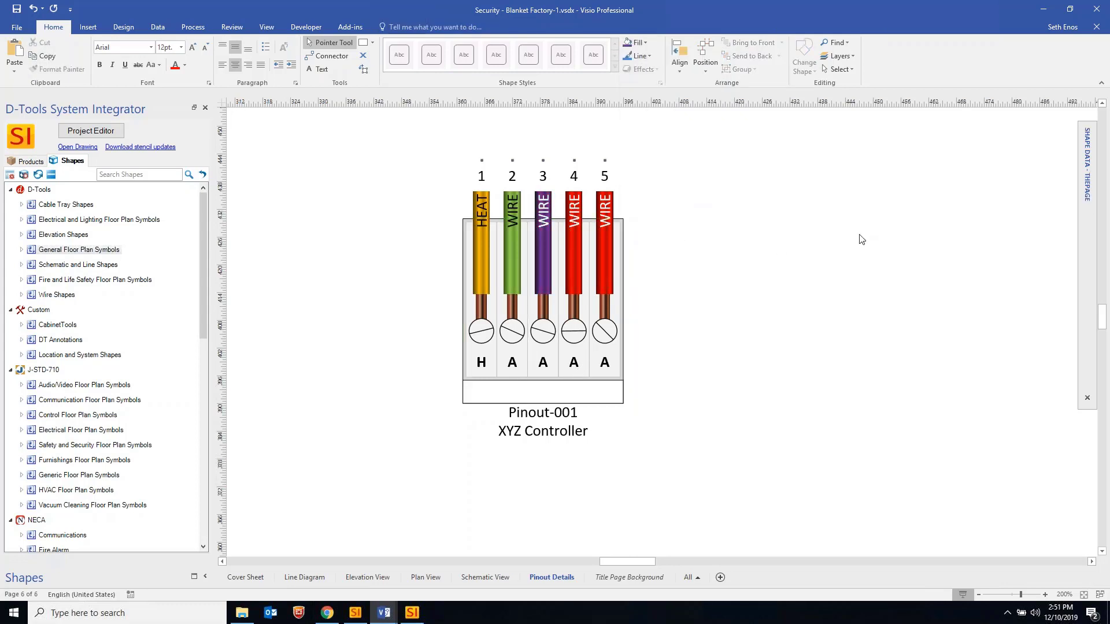
click(571, 254)
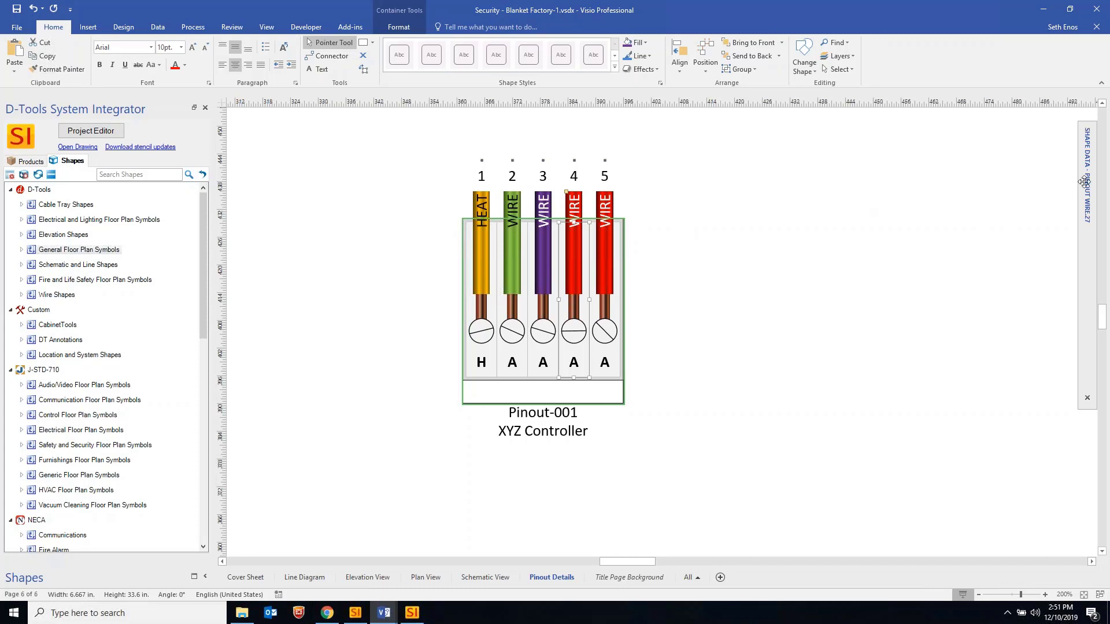
mouse_move(1085, 179)
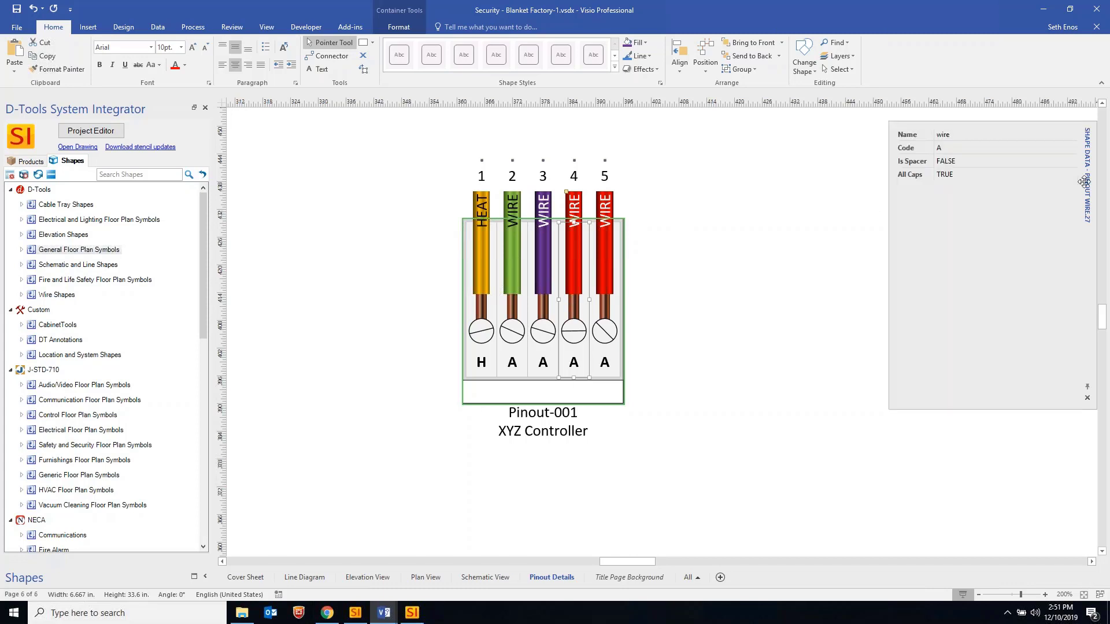
click(978, 162)
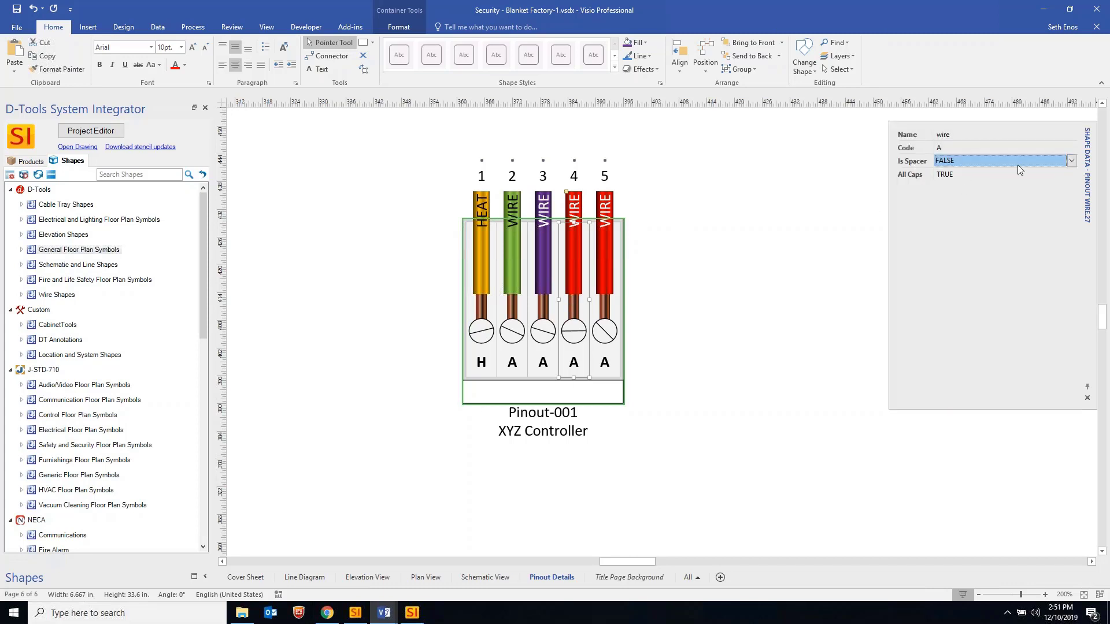
click(1073, 161)
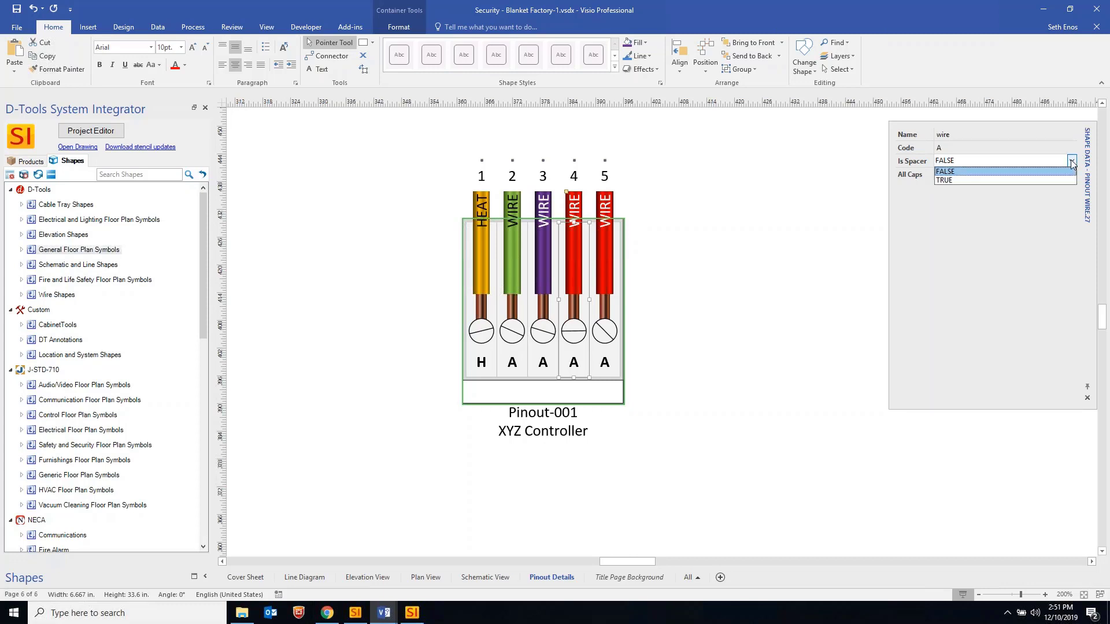
click(946, 181)
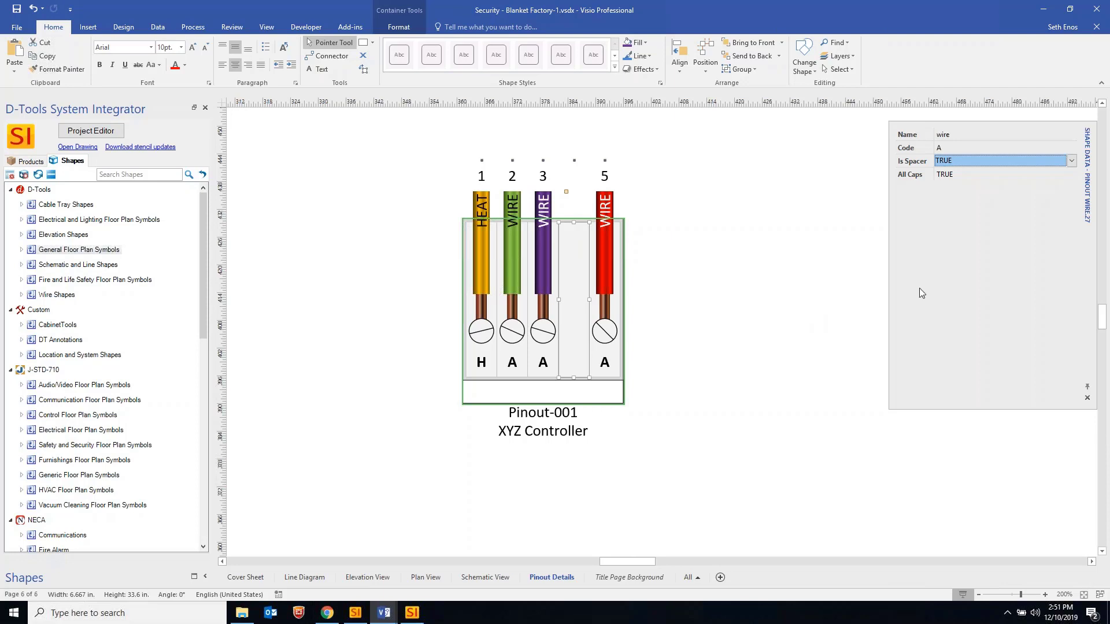
click(1071, 161)
click(970, 183)
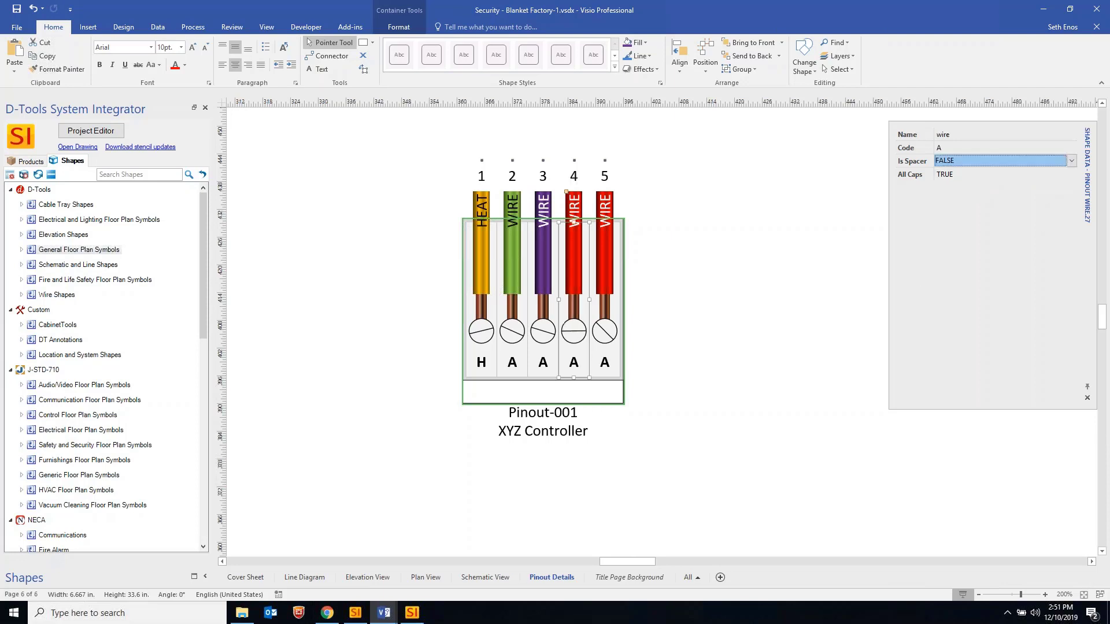
click(721, 280)
click(575, 289)
click(574, 289)
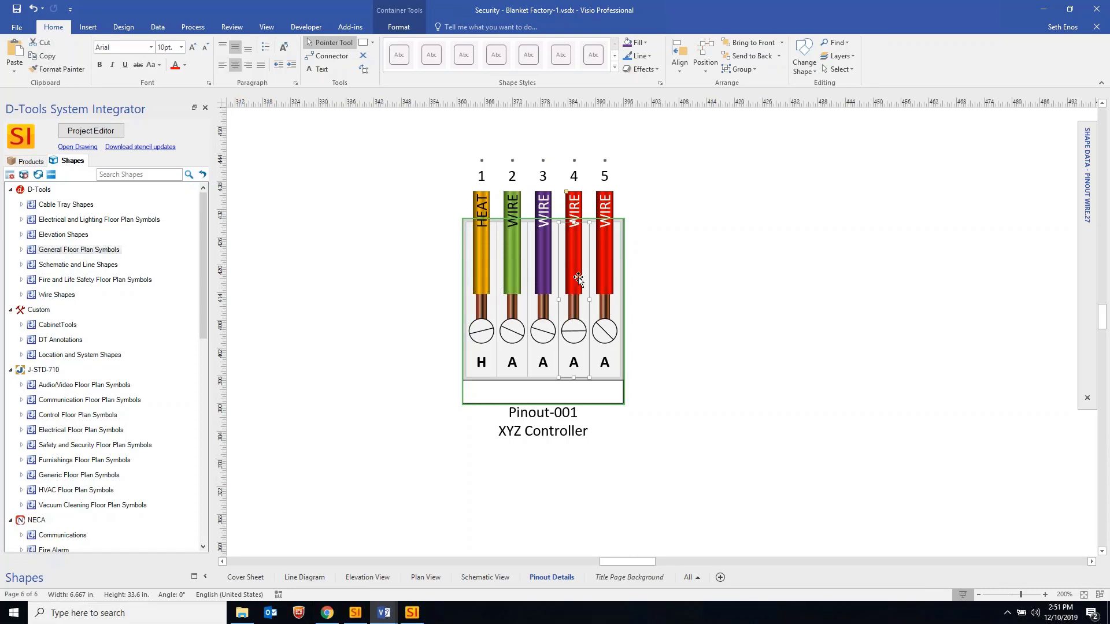
Insert a new Pinout Wire between wires 4 and 5 of the XYZ Controller pinout
drag(576, 266, 560, 242)
right_click(602, 389)
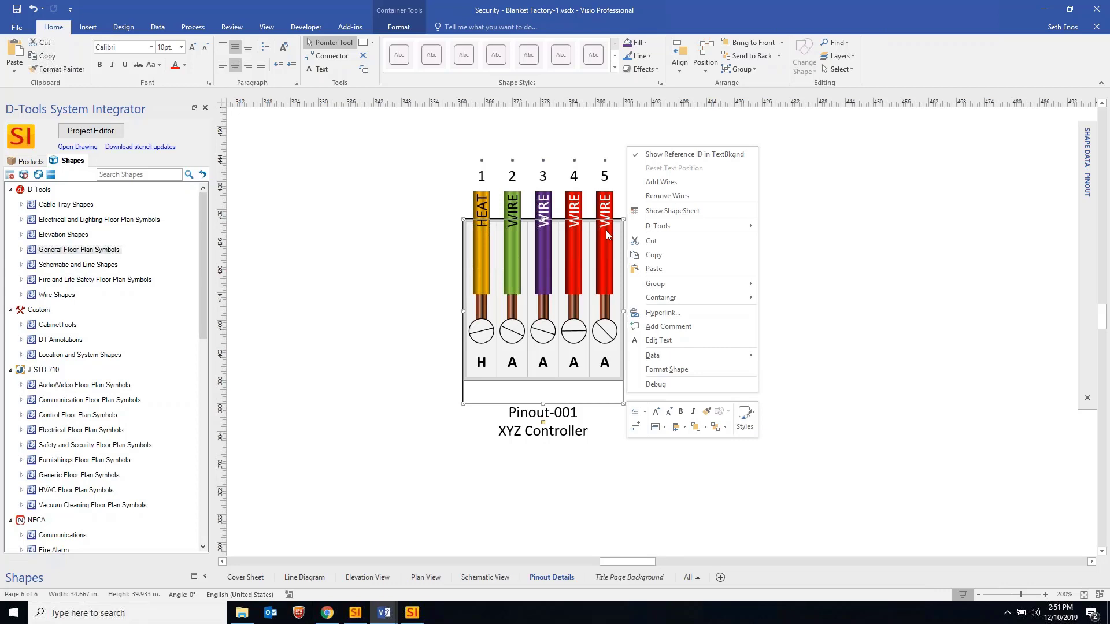
click(597, 399)
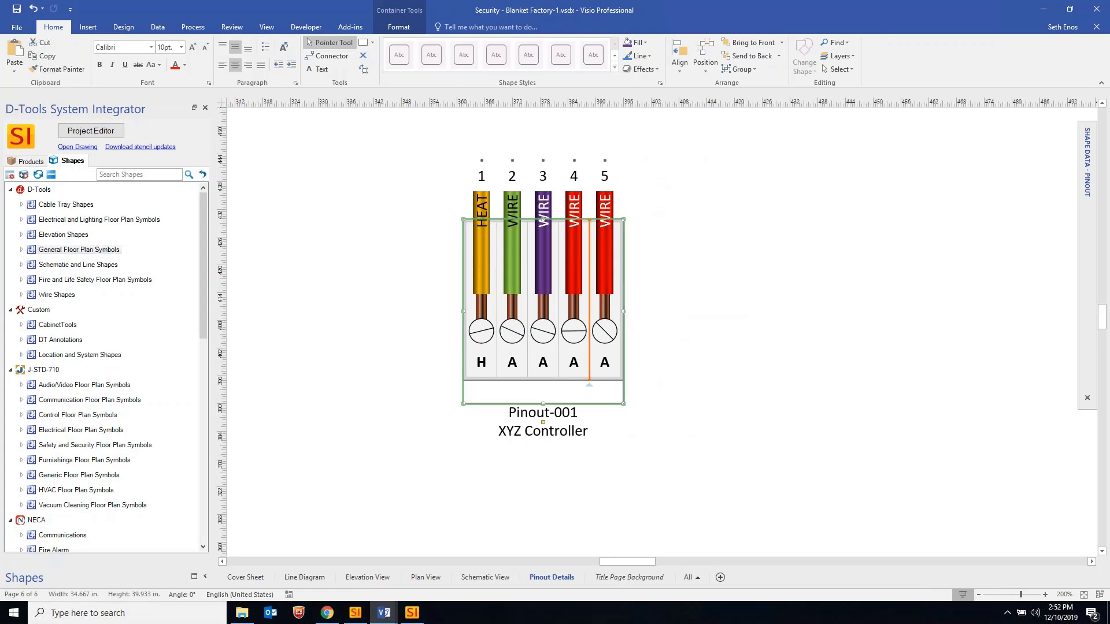
ctrl+scroll(590, 382, up, 4)
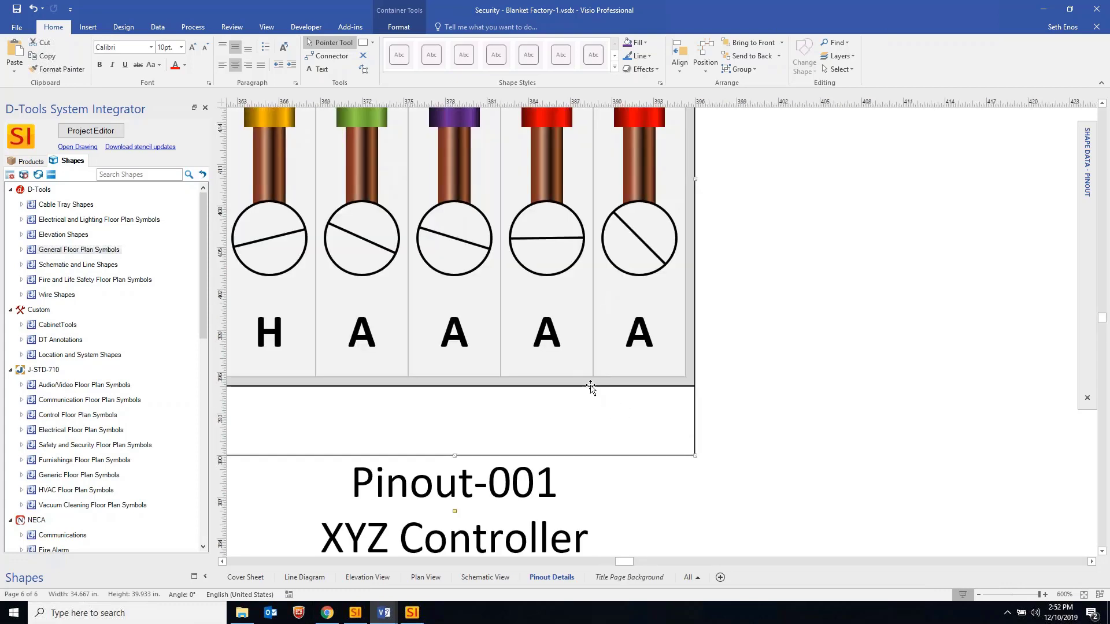
mouse_move(593, 387)
mouse_down()
mouse_move(591, 365)
mouse_move(590, 403)
mouse_move(589, 395)
mouse_up()
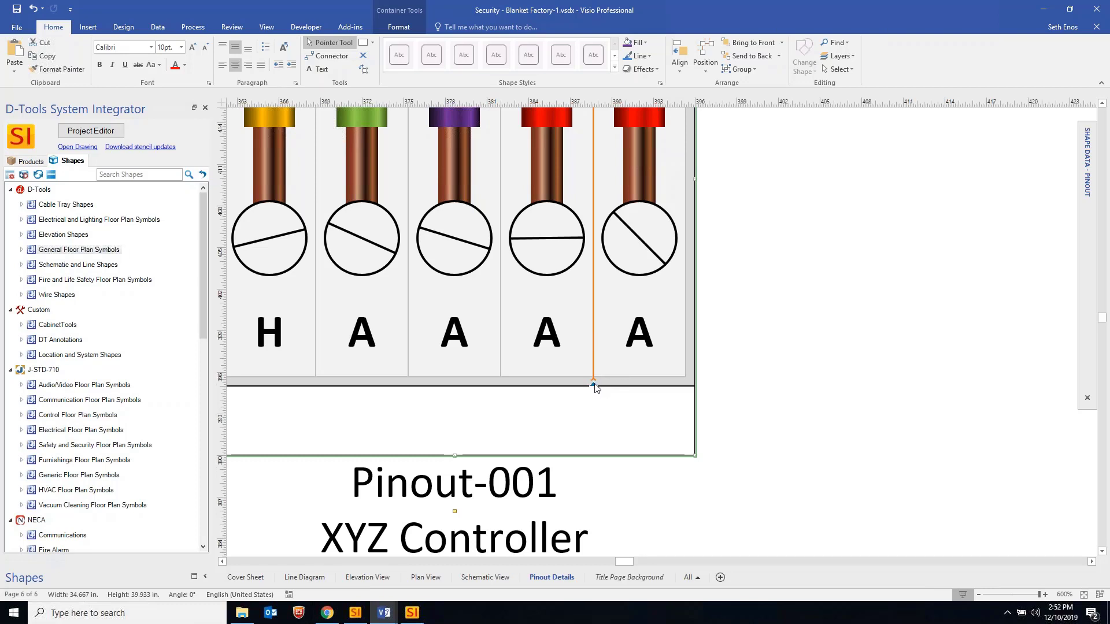
click(595, 384)
ctrl+scroll(595, 377, down, 3)
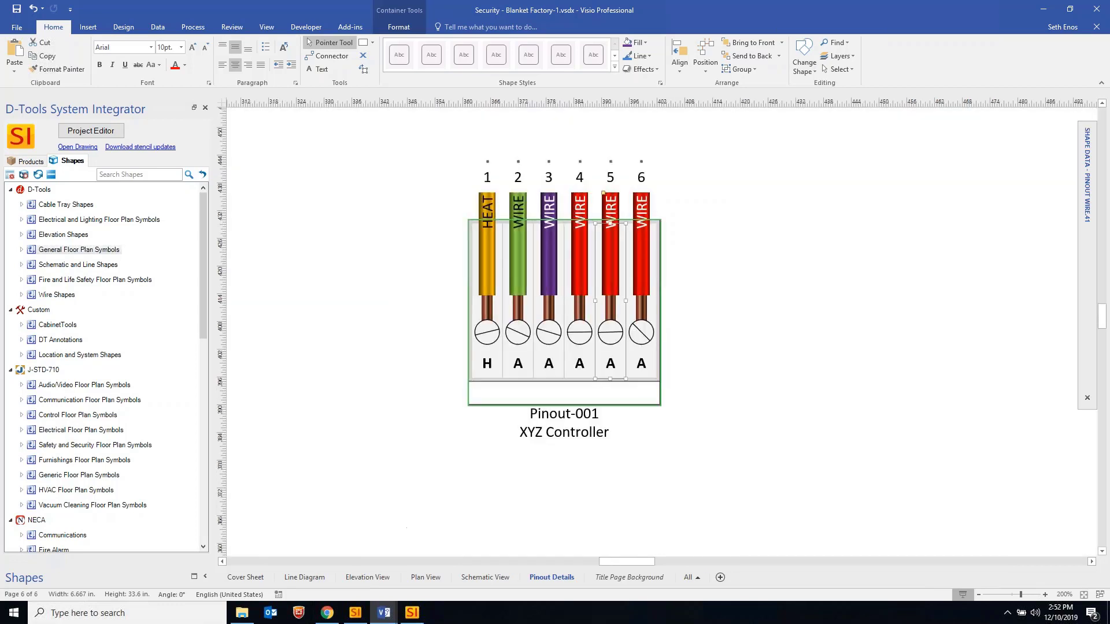
click(606, 255)
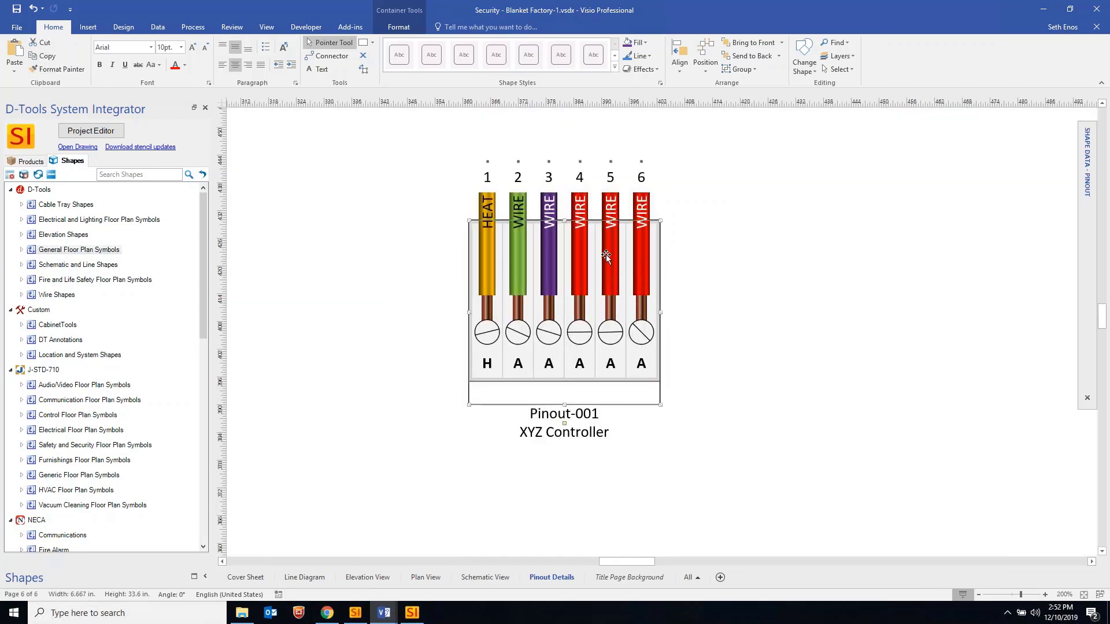
click(609, 223)
click(740, 261)
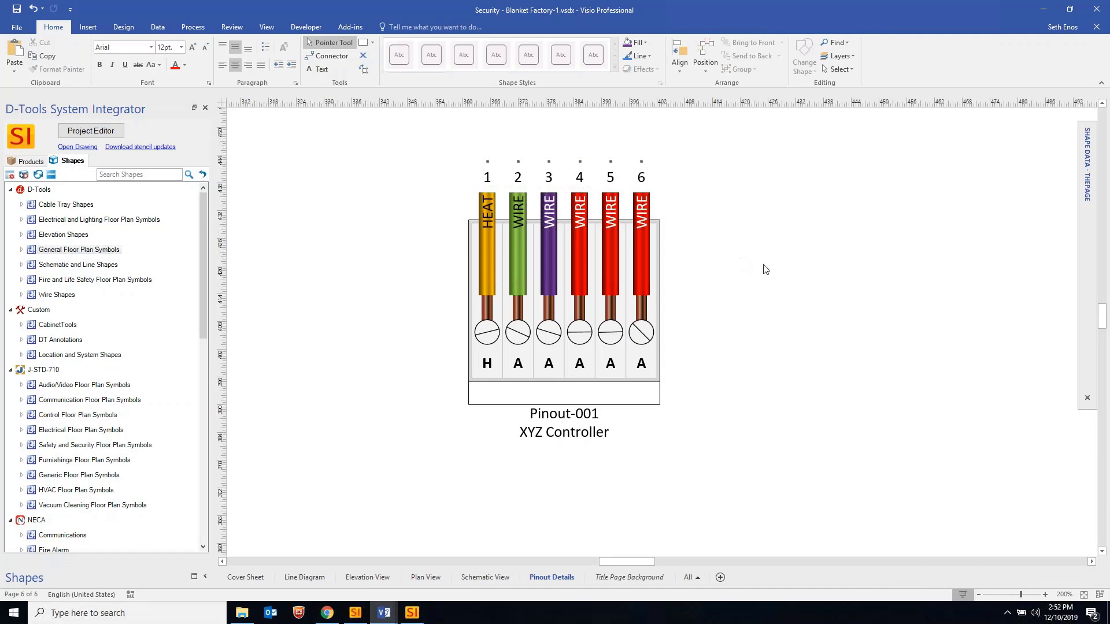
click(631, 393)
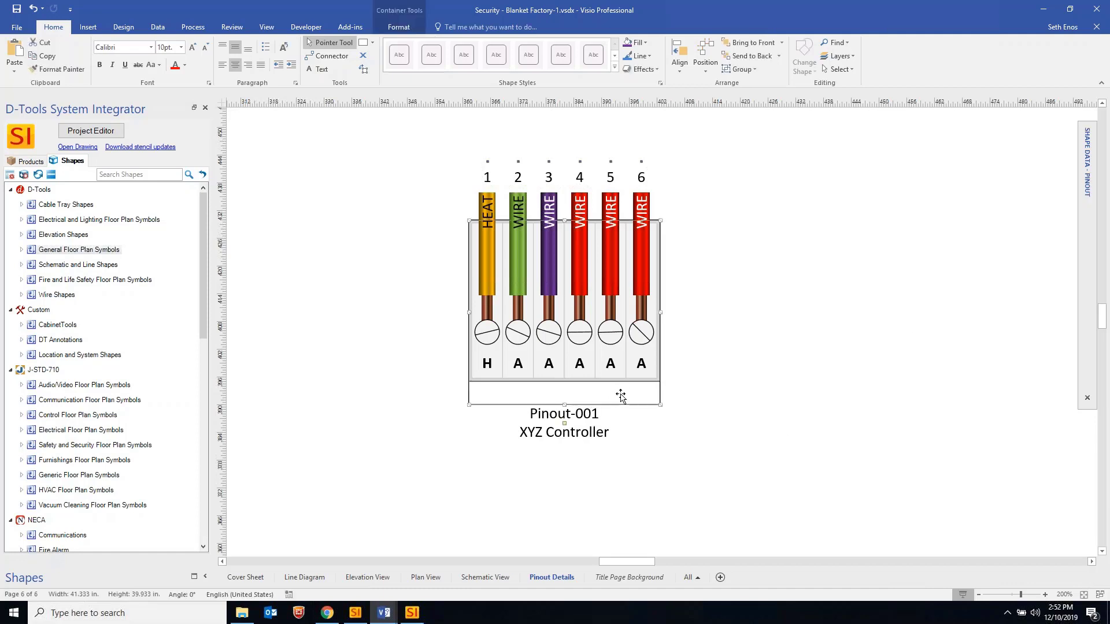
Save the pinout container as a custom master named XYZ Controller
right_click(620, 393)
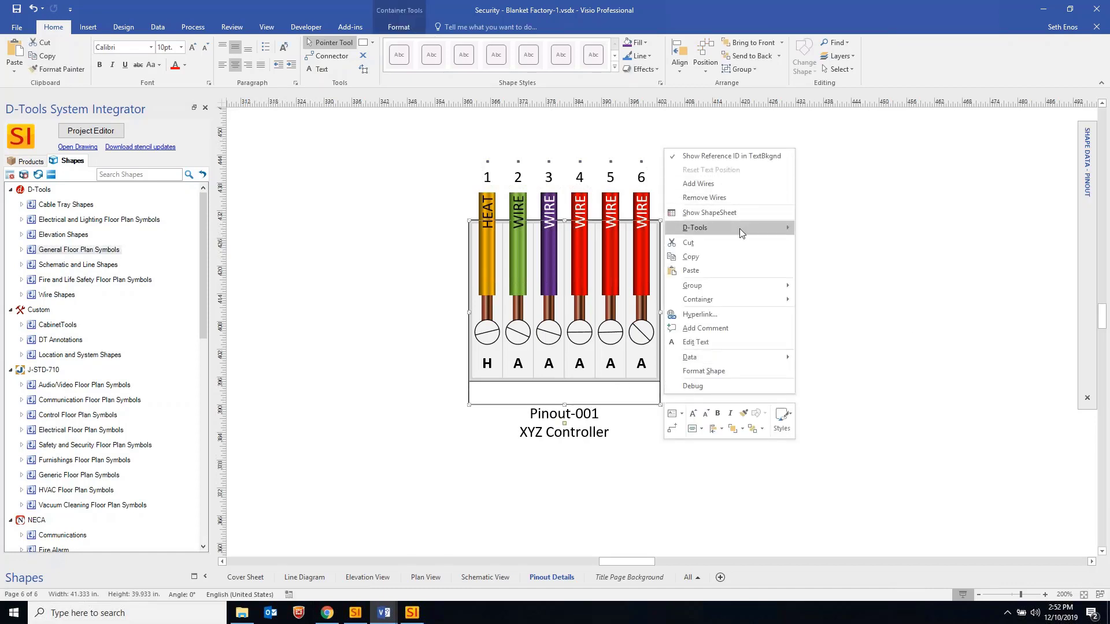
mouse_move(740, 227)
mouse_move(883, 476)
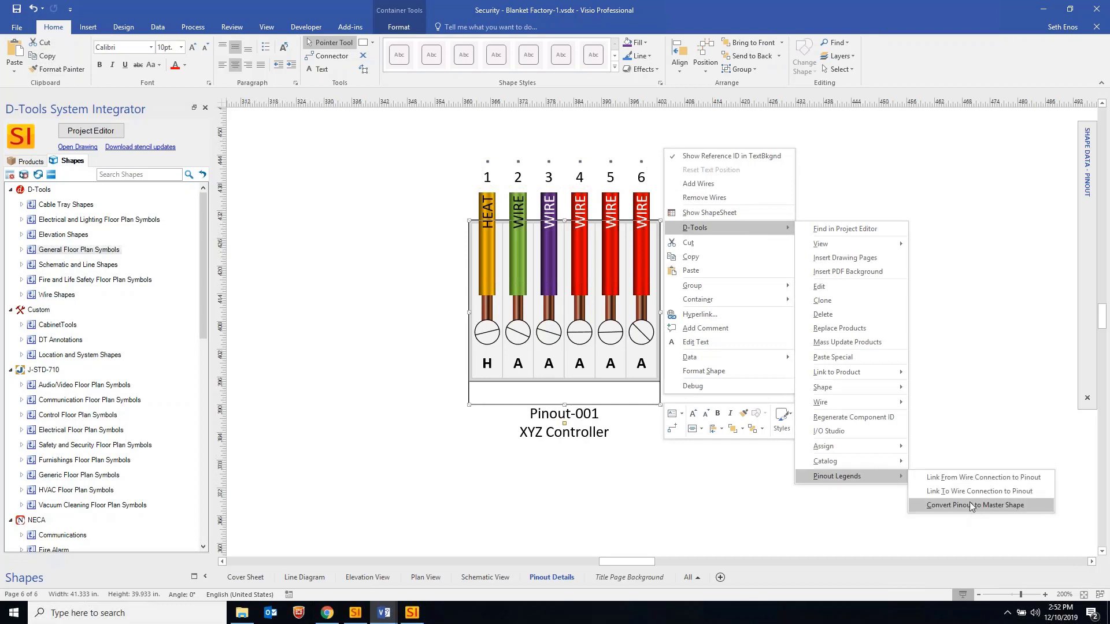
click(1002, 506)
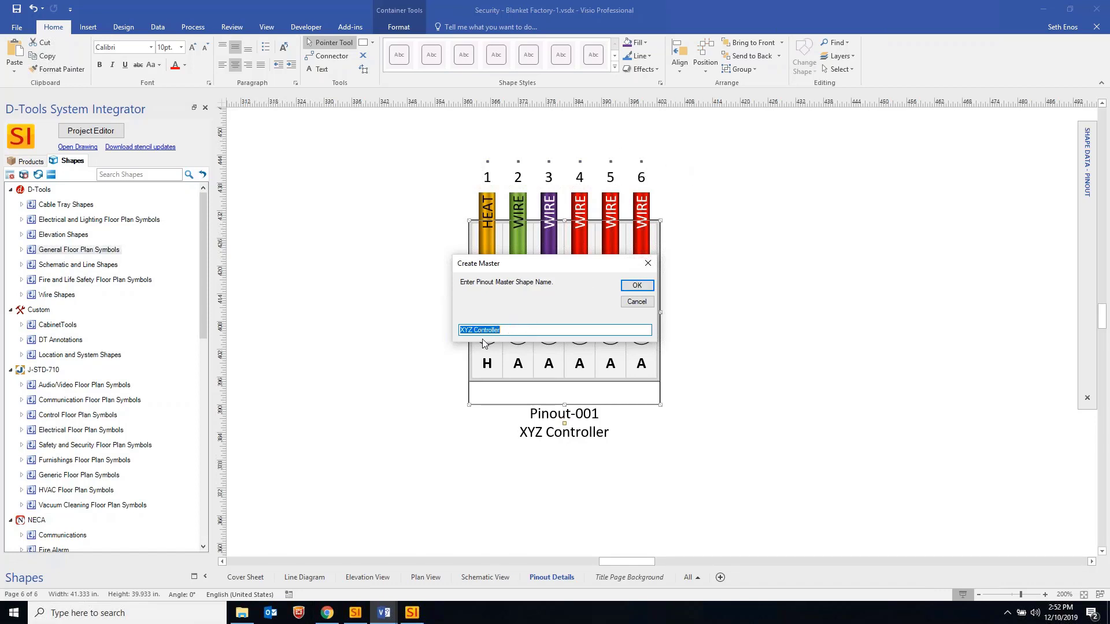
click(636, 285)
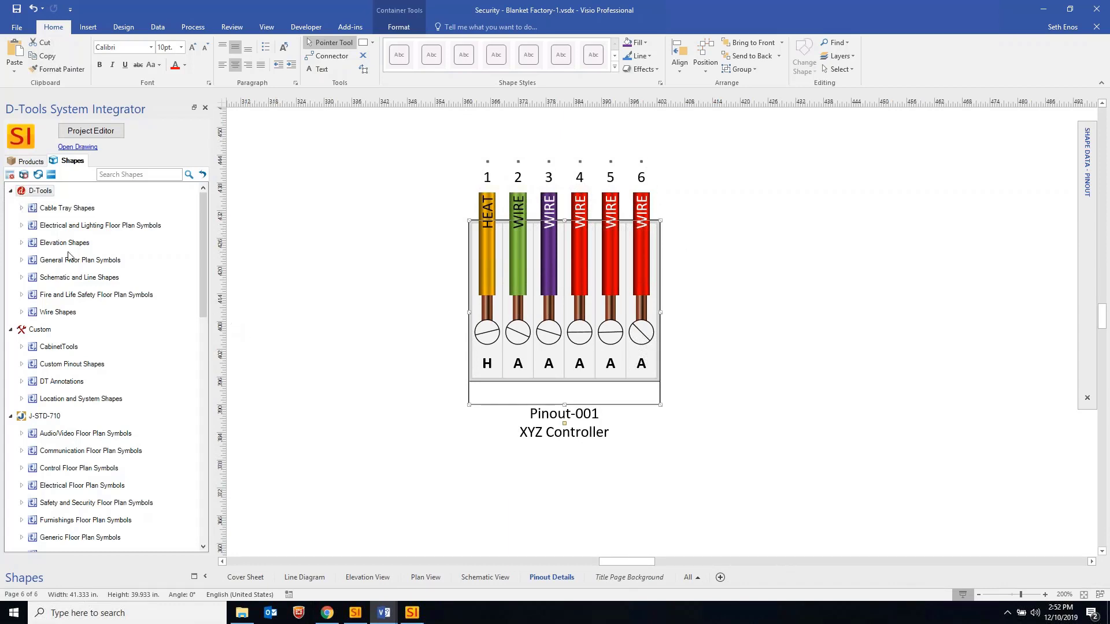
Expand Custom Pinout Shapes in the D-Tools Shapes pane to show the XYZ Controller master
click(65, 365)
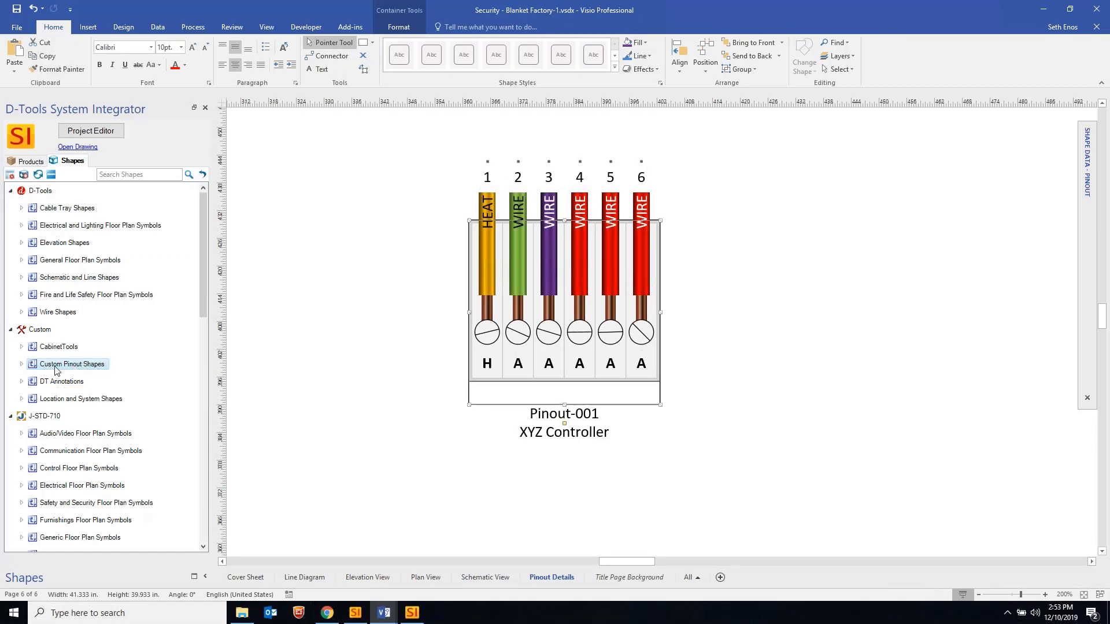
click(21, 365)
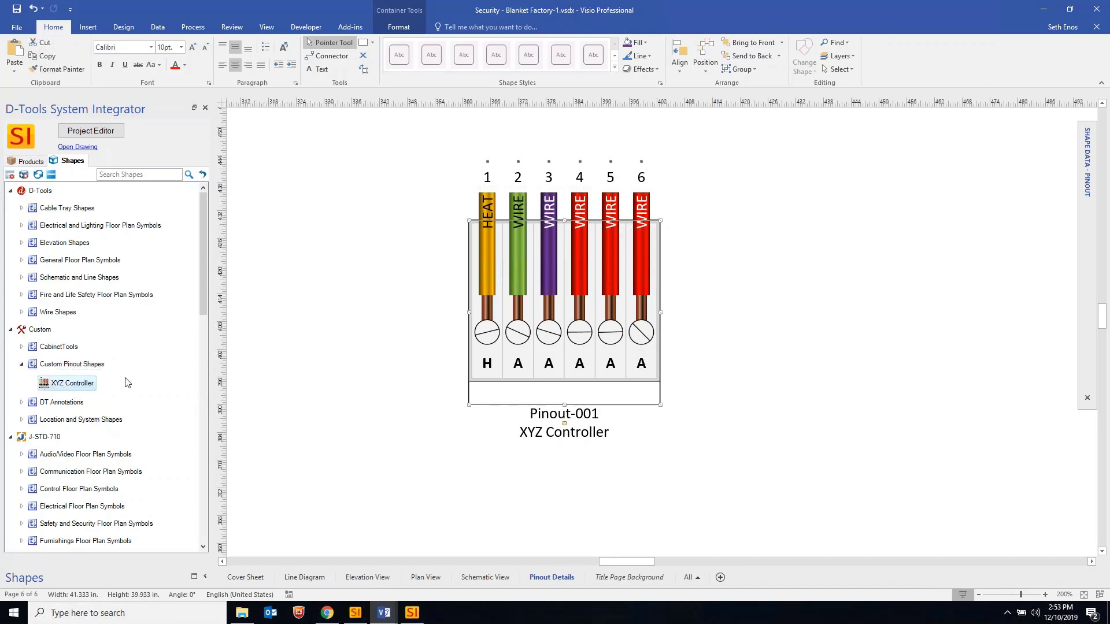
click(22, 366)
key(ctrl+v)
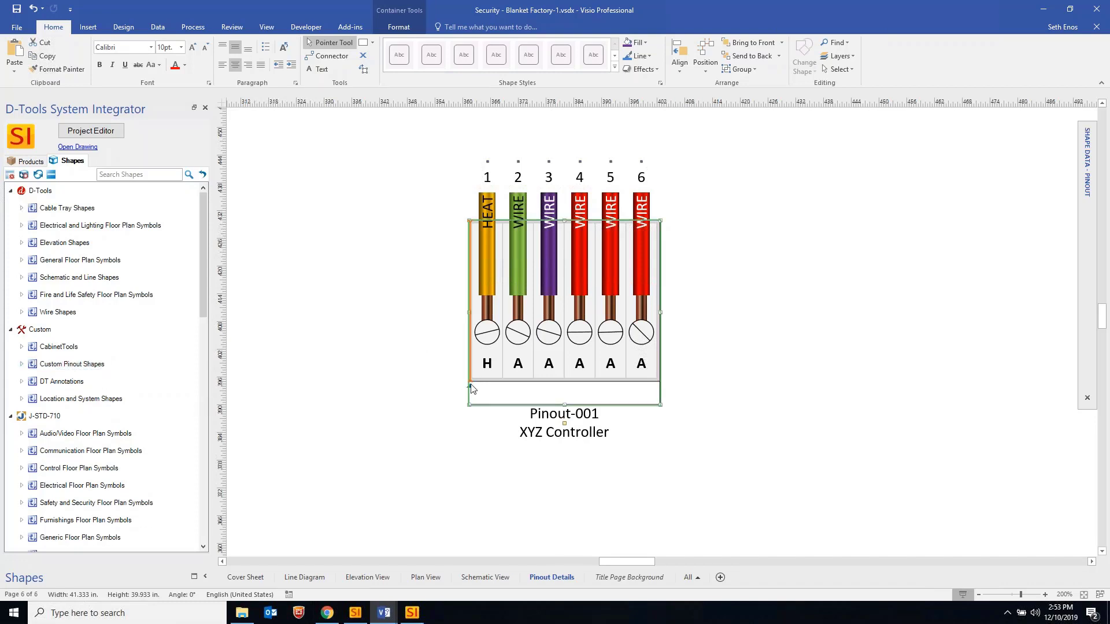
click(21, 364)
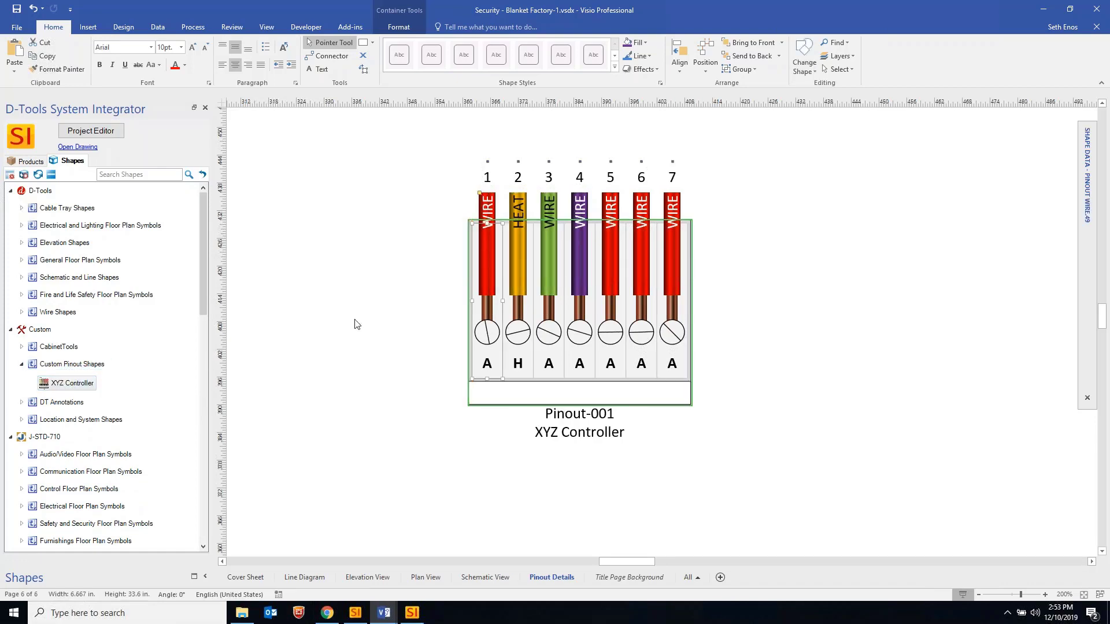
On the Schematic View page, open Link To Wire Connection to Pinout for the KIT-FIR-001 wire
click(503, 579)
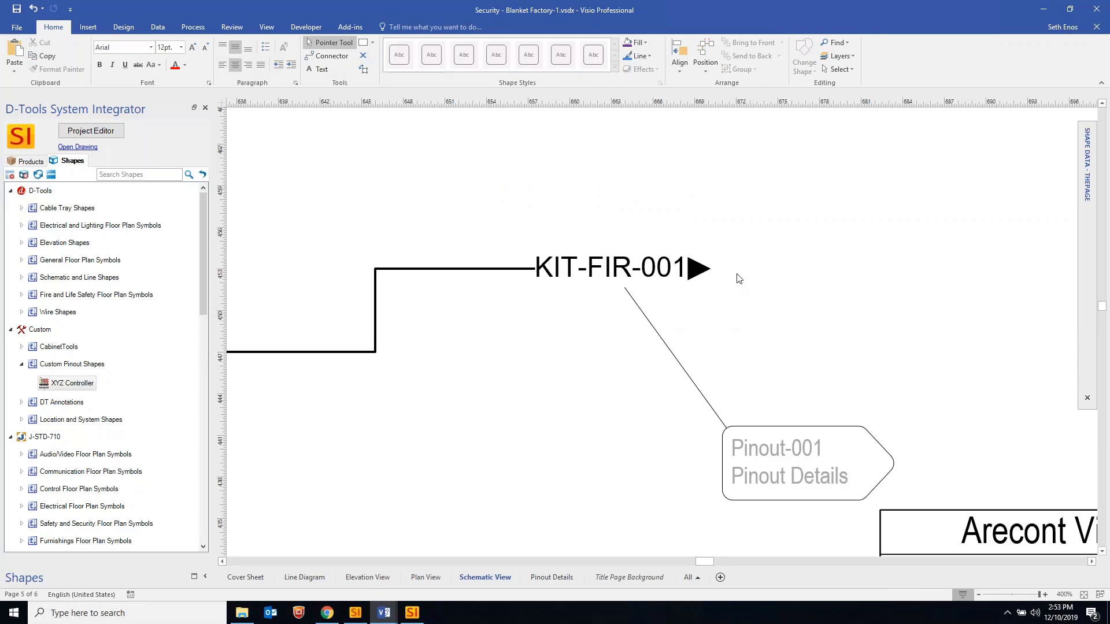
double_click(708, 262)
right_click(733, 249)
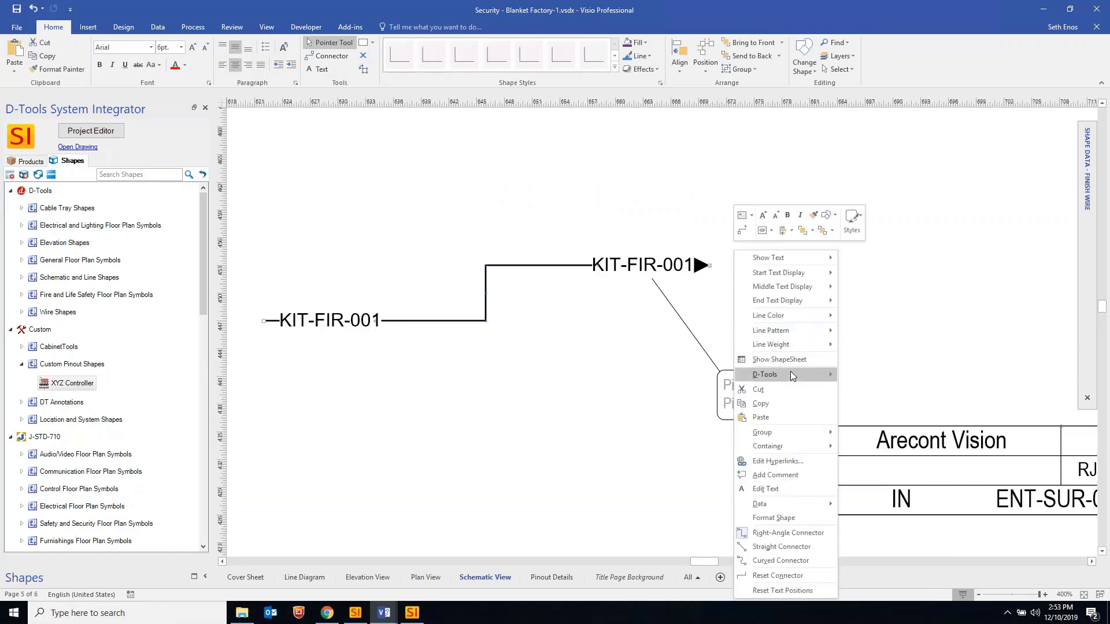
mouse_move(792, 375)
mouse_move(905, 596)
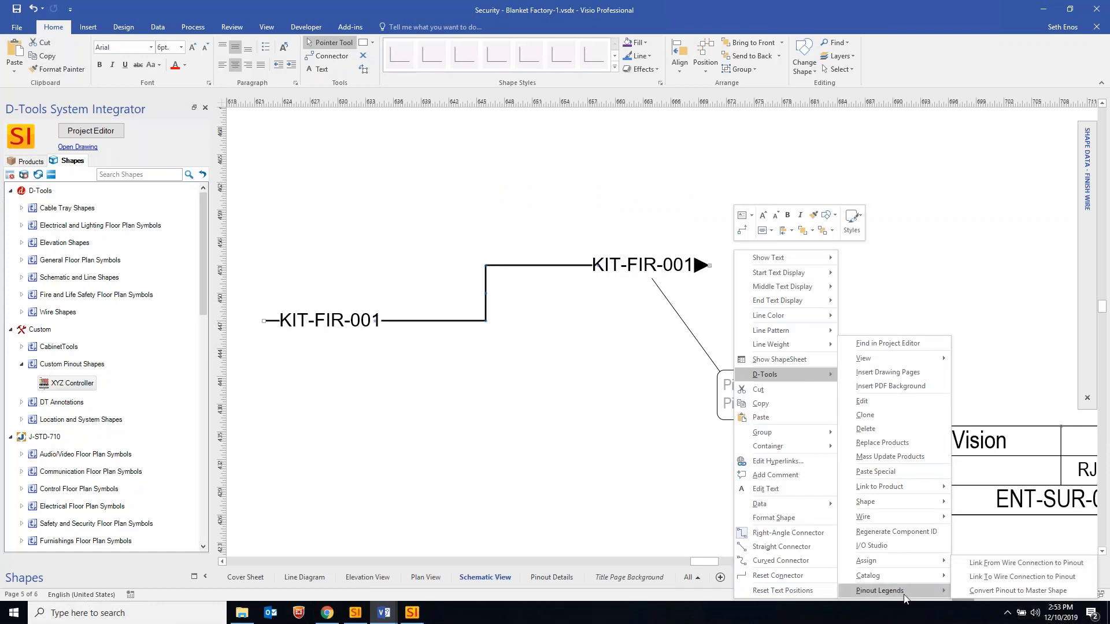
click(999, 576)
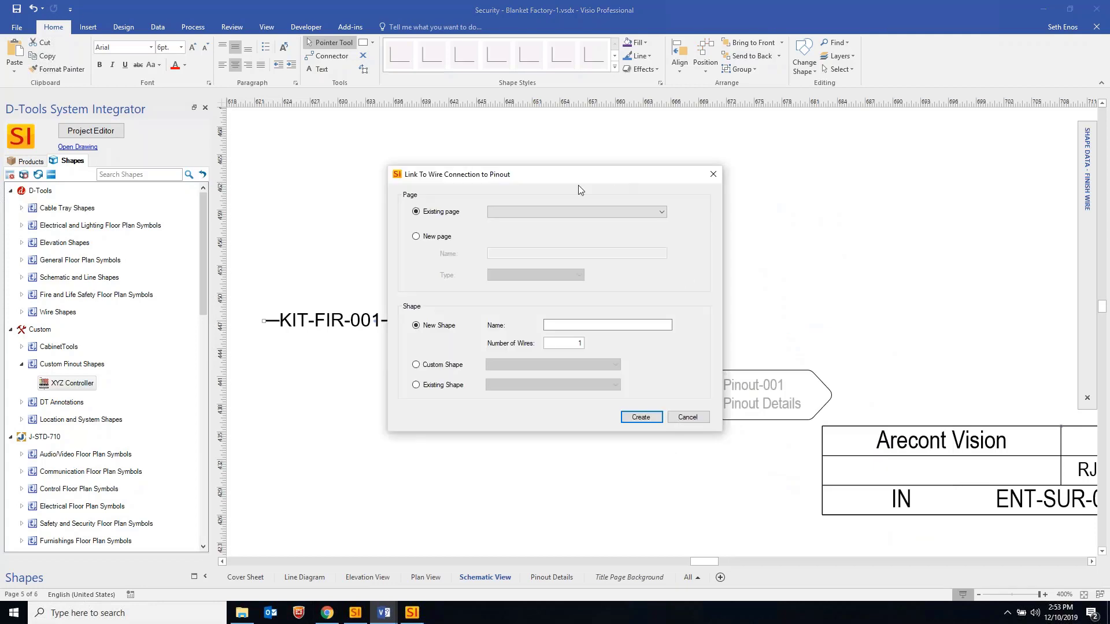
Set the link dialog to use the existing Pinout Details page
drag(579, 185, 433, 193)
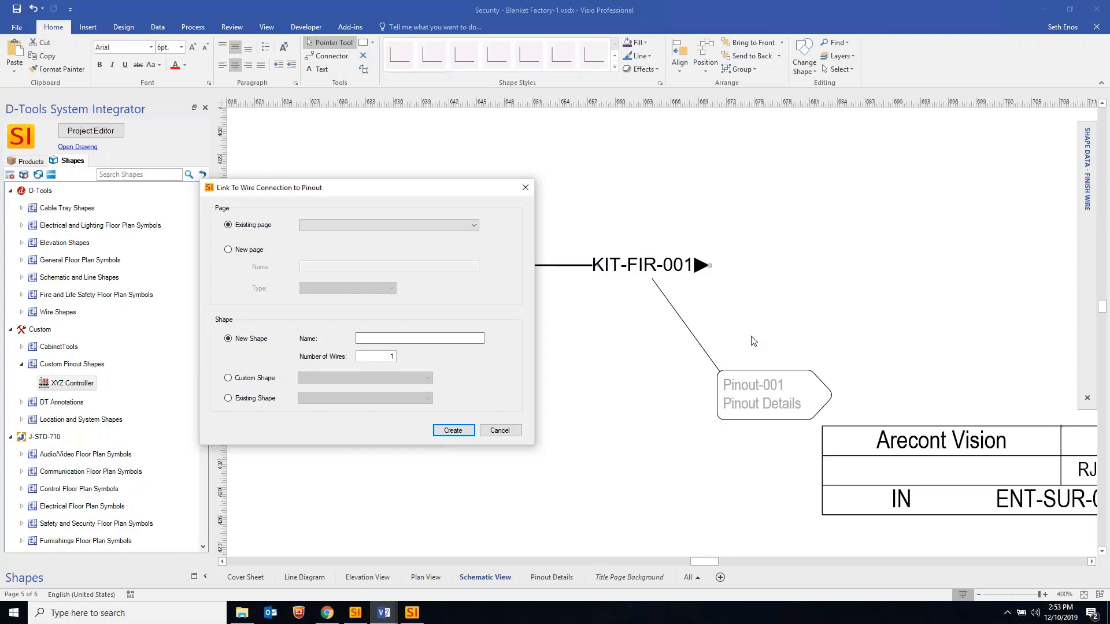
click(247, 255)
click(380, 287)
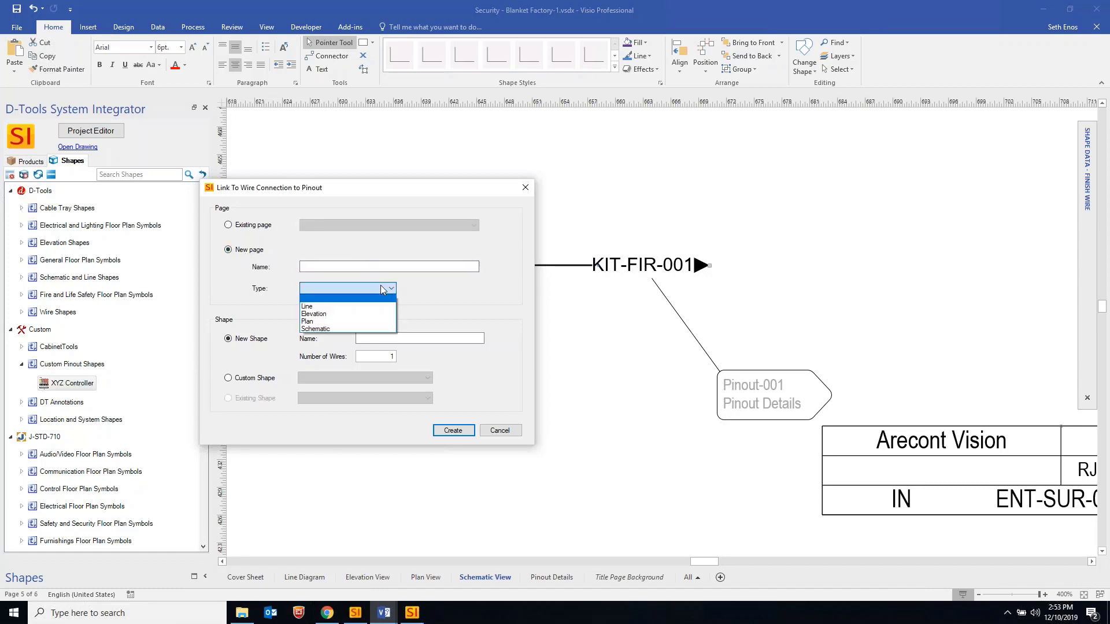
click(335, 265)
click(254, 225)
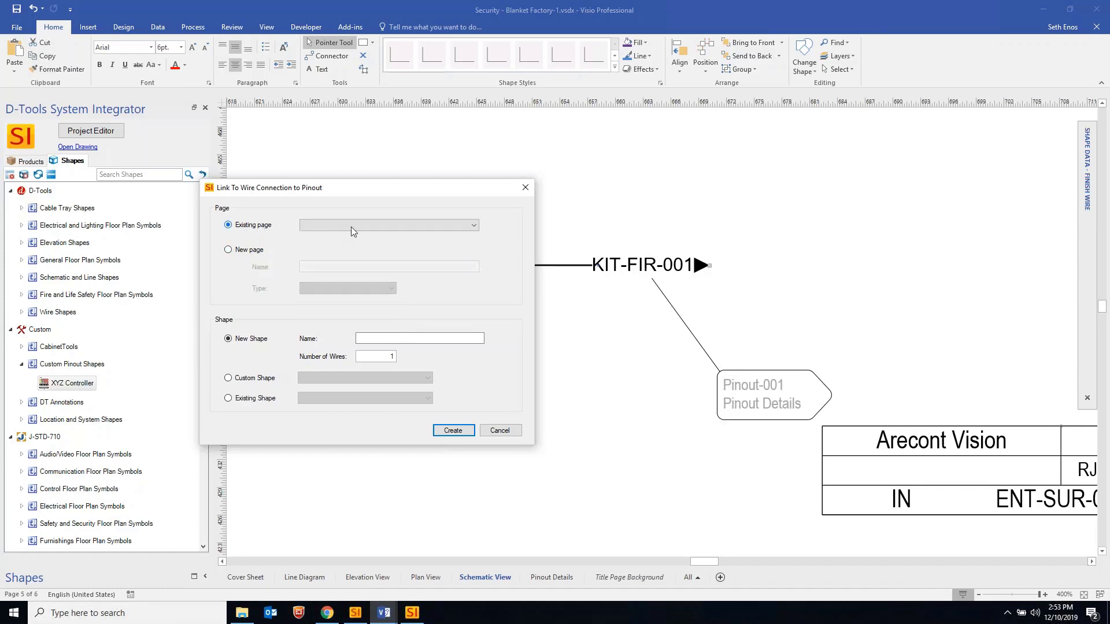
click(352, 226)
click(366, 265)
Name the new pinout shape ABC Controller with 4 wires
click(399, 338)
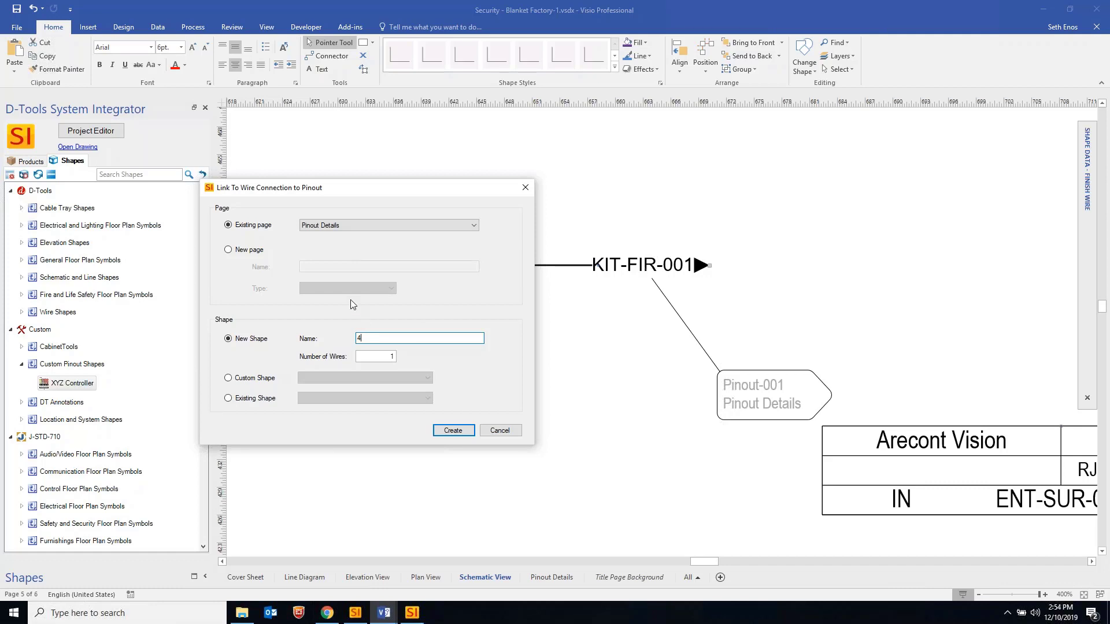
text(4)
key(Tab)
text(4)
click(382, 339)
text(ABC Controller)
Review the Custom Shape and Existing Shape lists, keeping New Shape selected
click(260, 379)
click(390, 379)
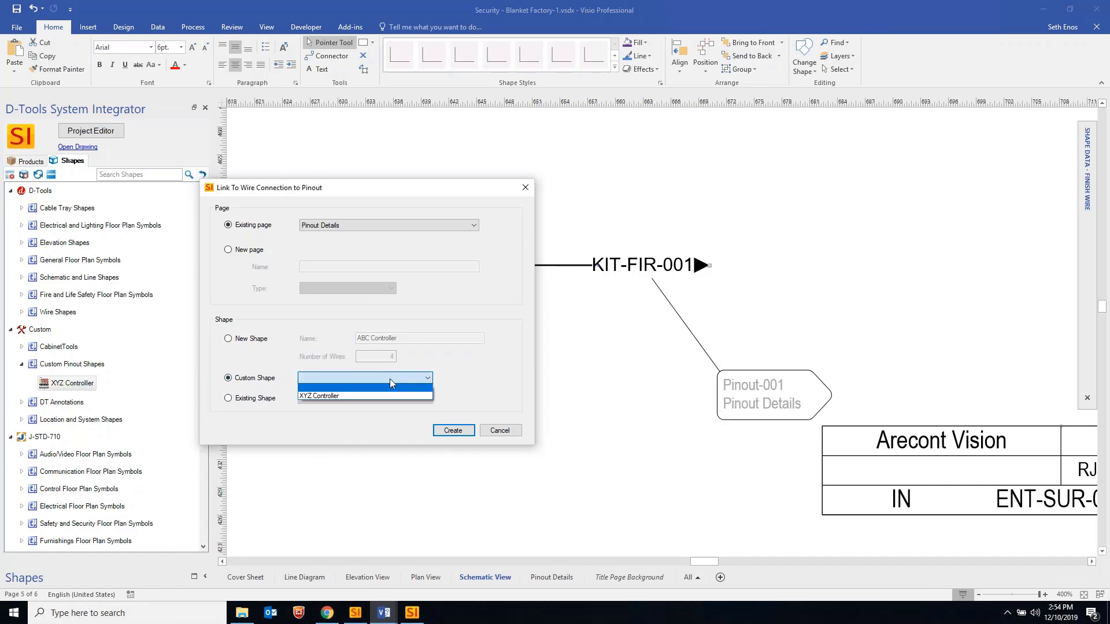
click(390, 379)
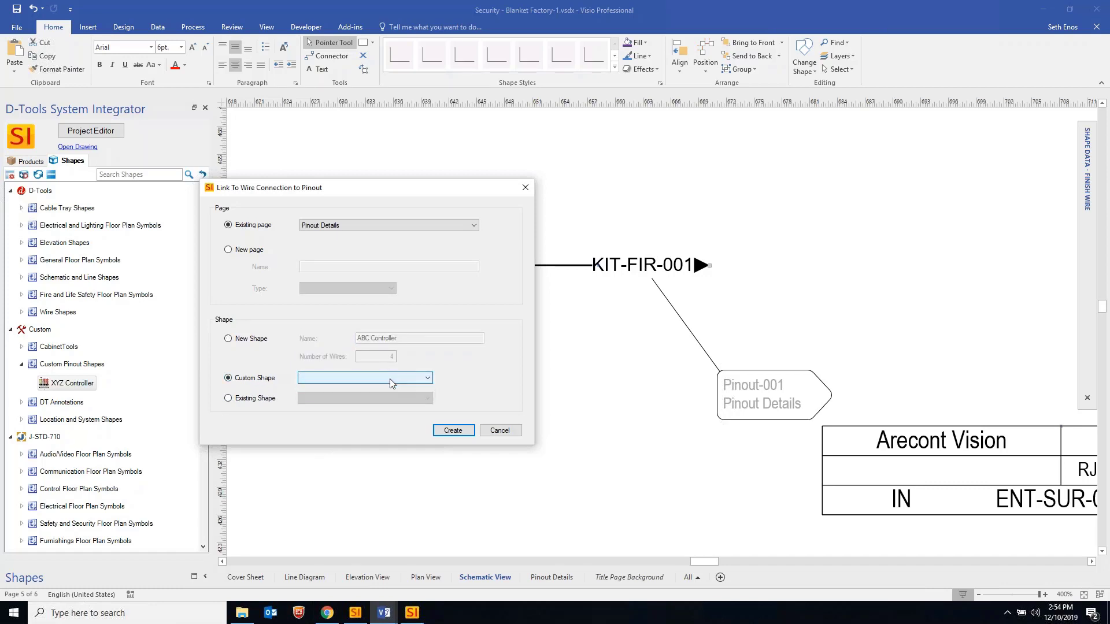
click(245, 402)
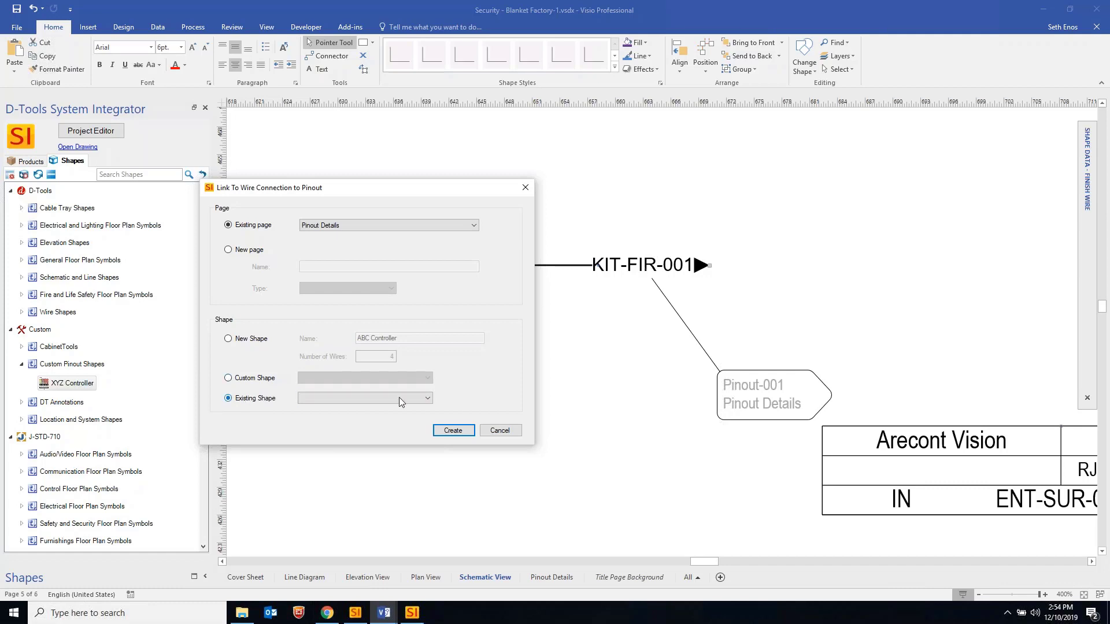
click(399, 397)
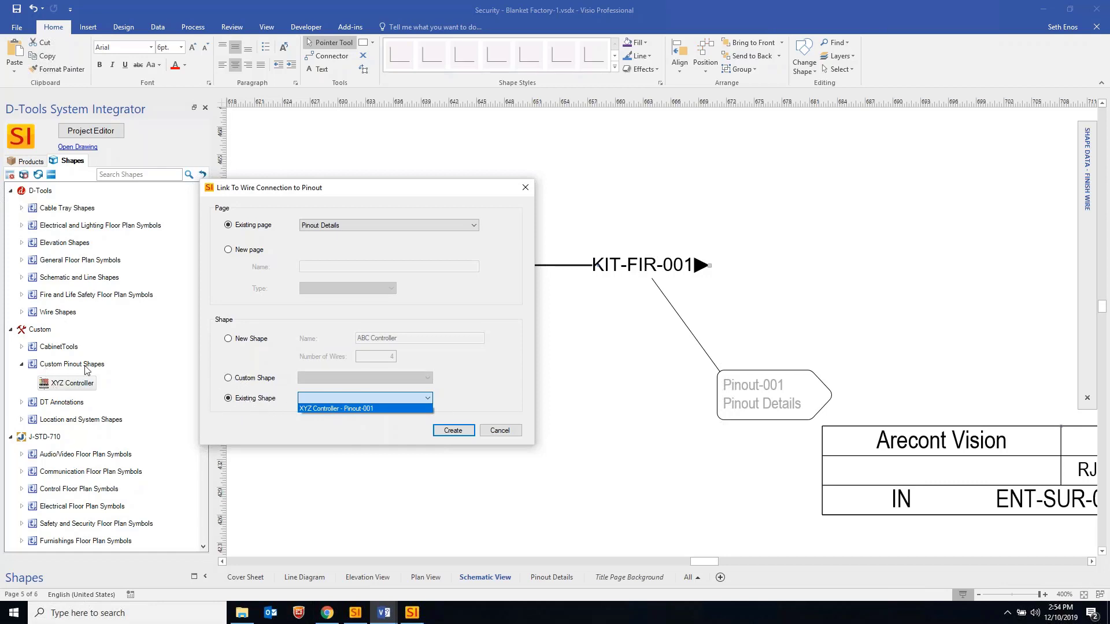
click(247, 356)
click(246, 340)
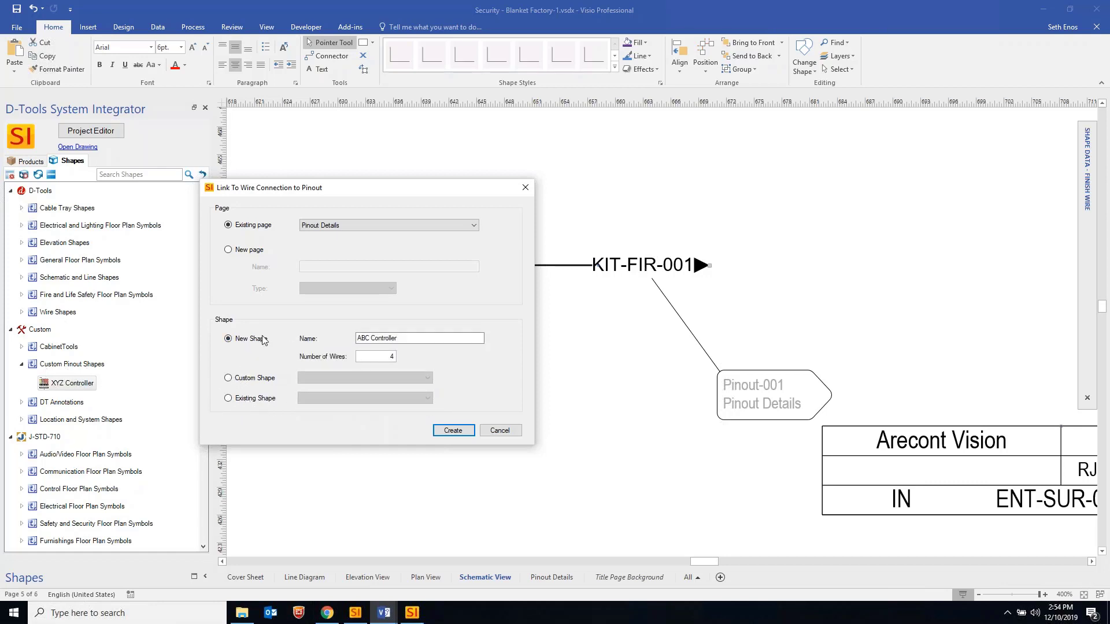
Create the Pinout-002 ABC Controller and move it to the top of Pinout Details
click(455, 433)
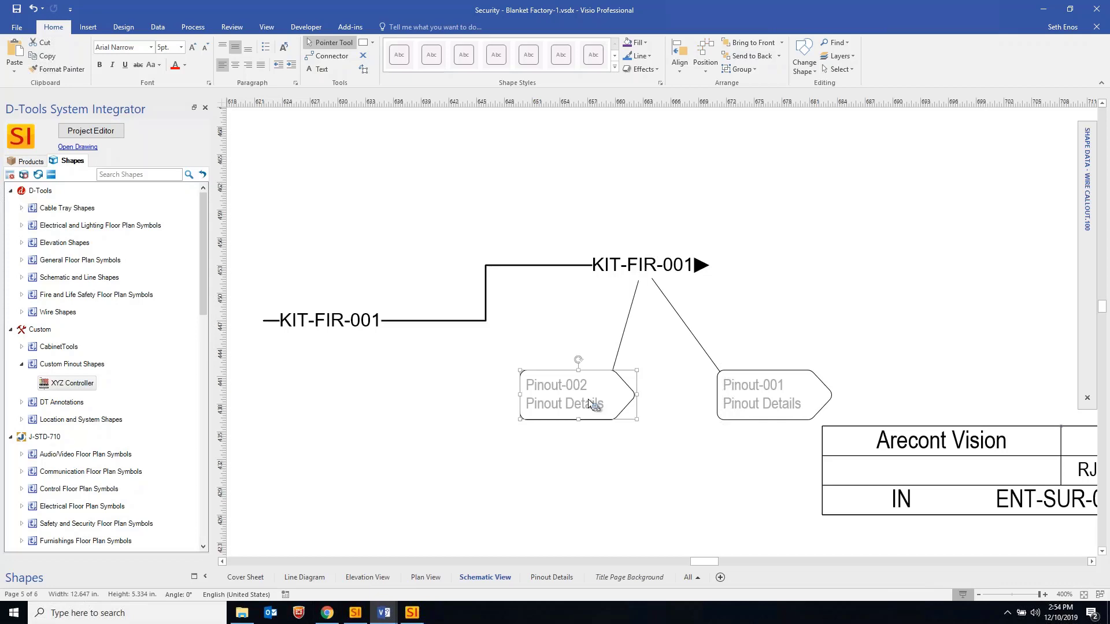
click(549, 578)
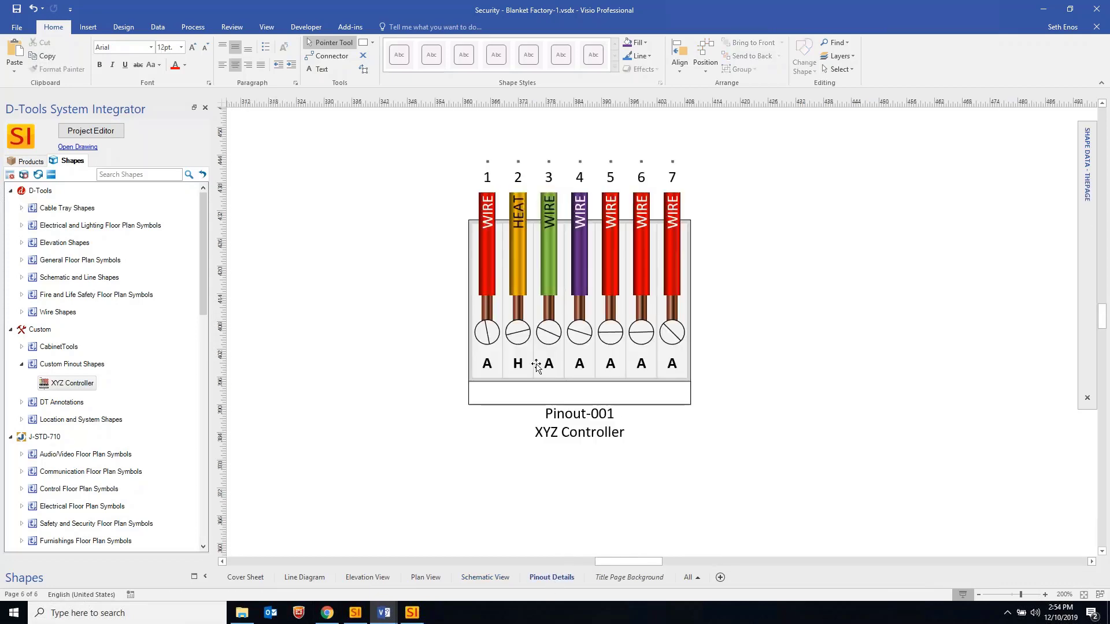
click(850, 457)
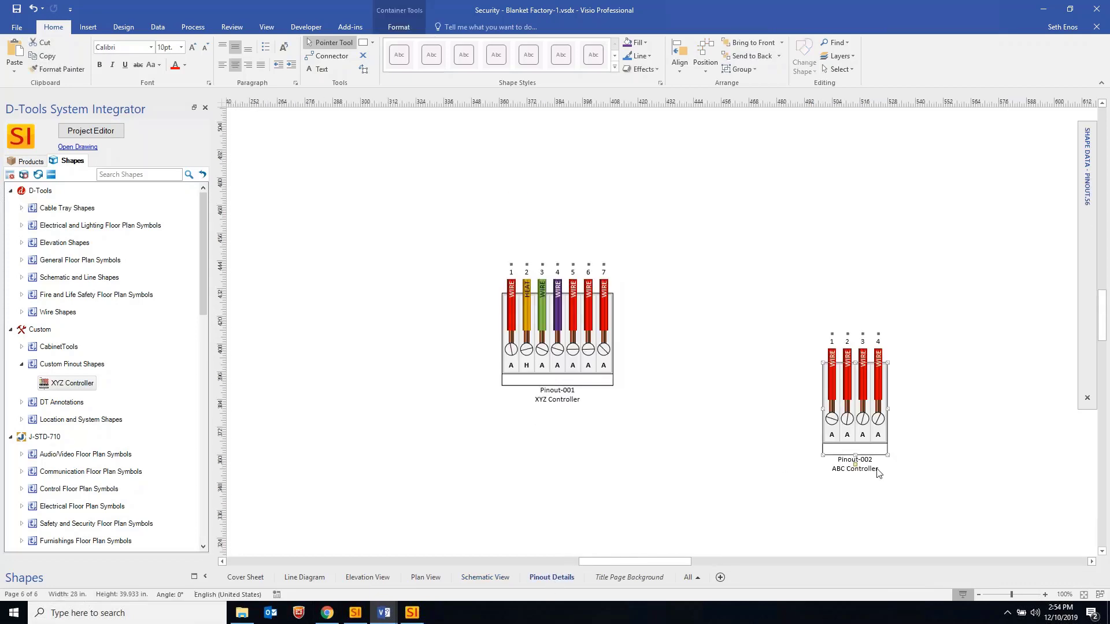
drag(846, 452, 781, 211)
click(692, 344)
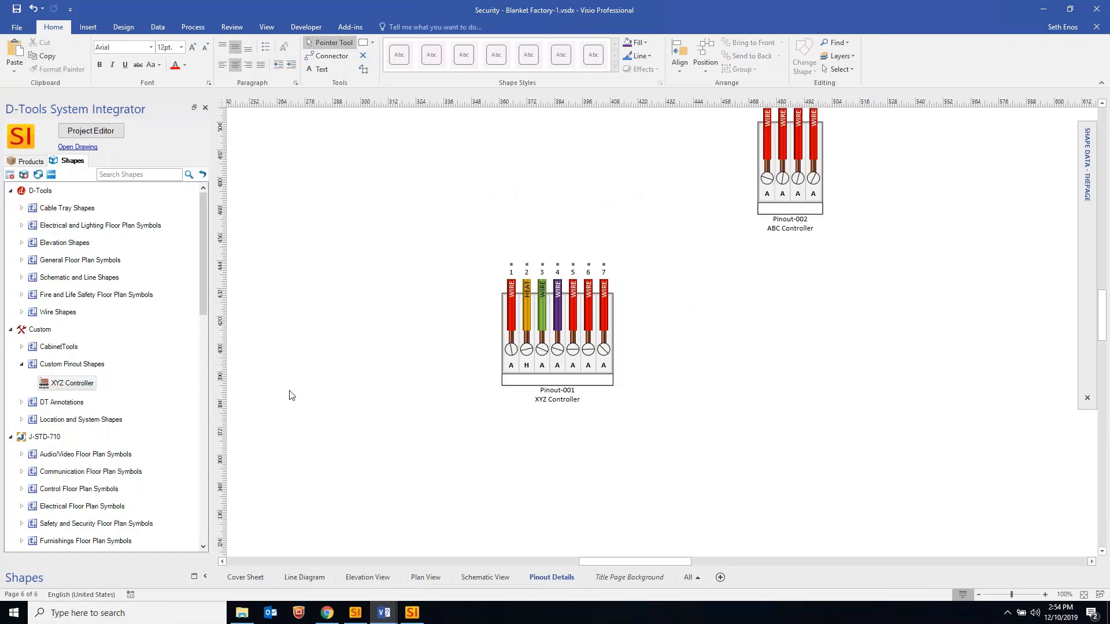
Return to Schematic View and select the KIT-FIR-001 wire
click(484, 576)
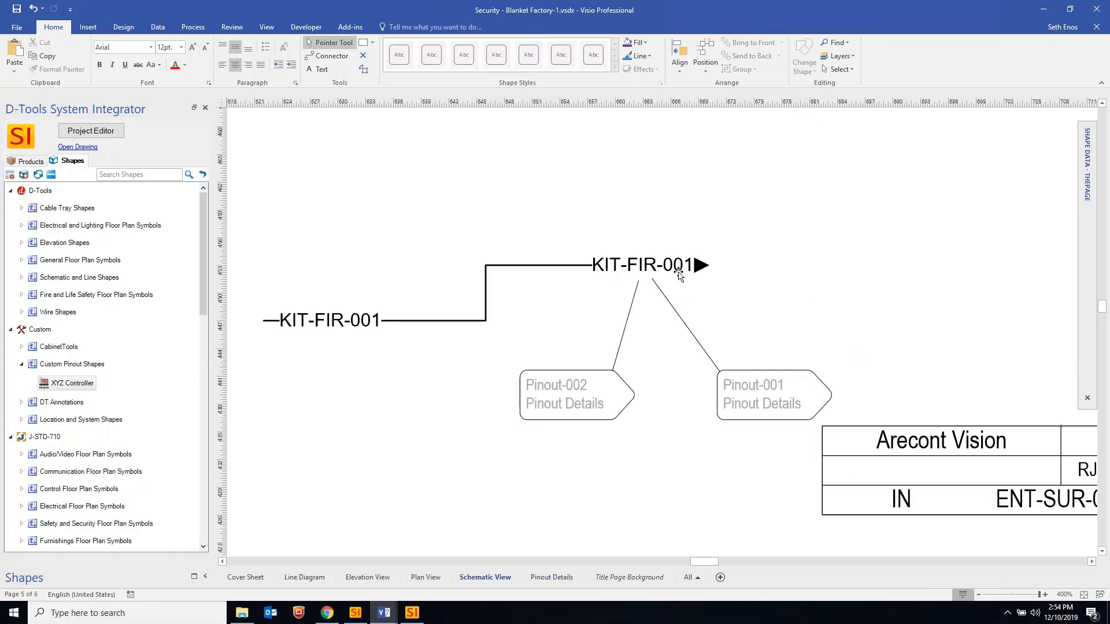
click(636, 265)
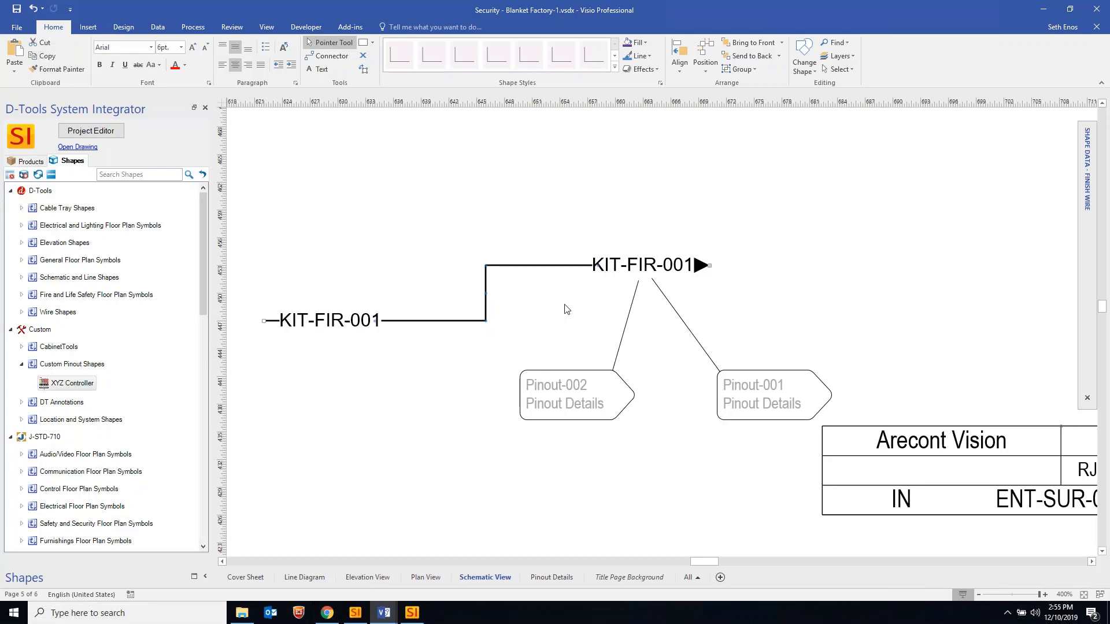
ctrl+scroll(566, 309, down, 1)
On Pinout Details, select the Pinout-001 container and start editing its reference ID
click(550, 578)
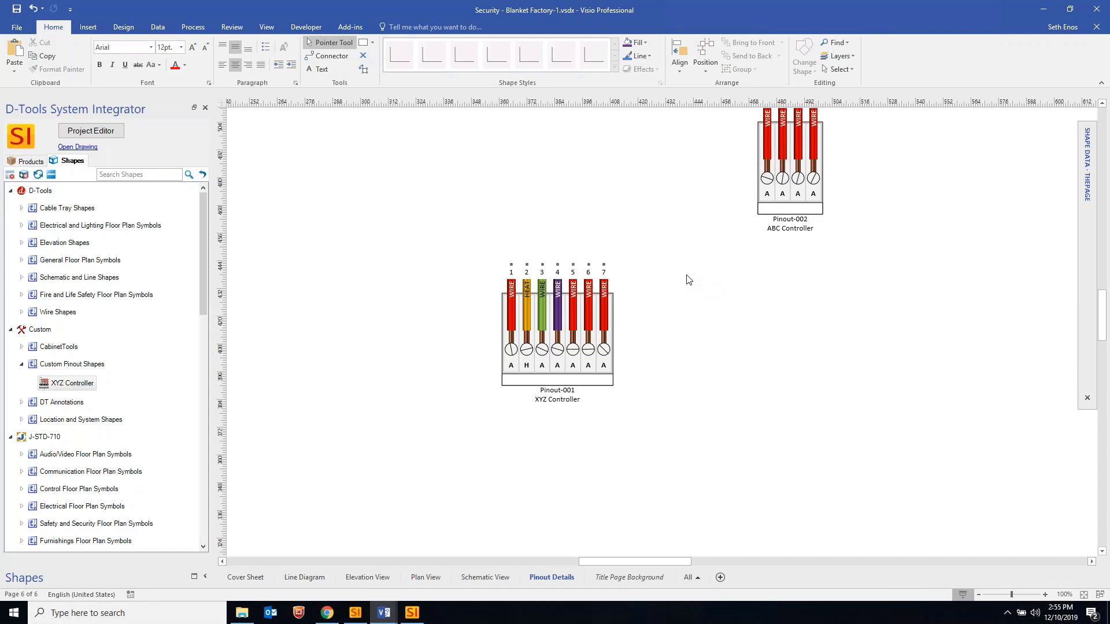
click(596, 345)
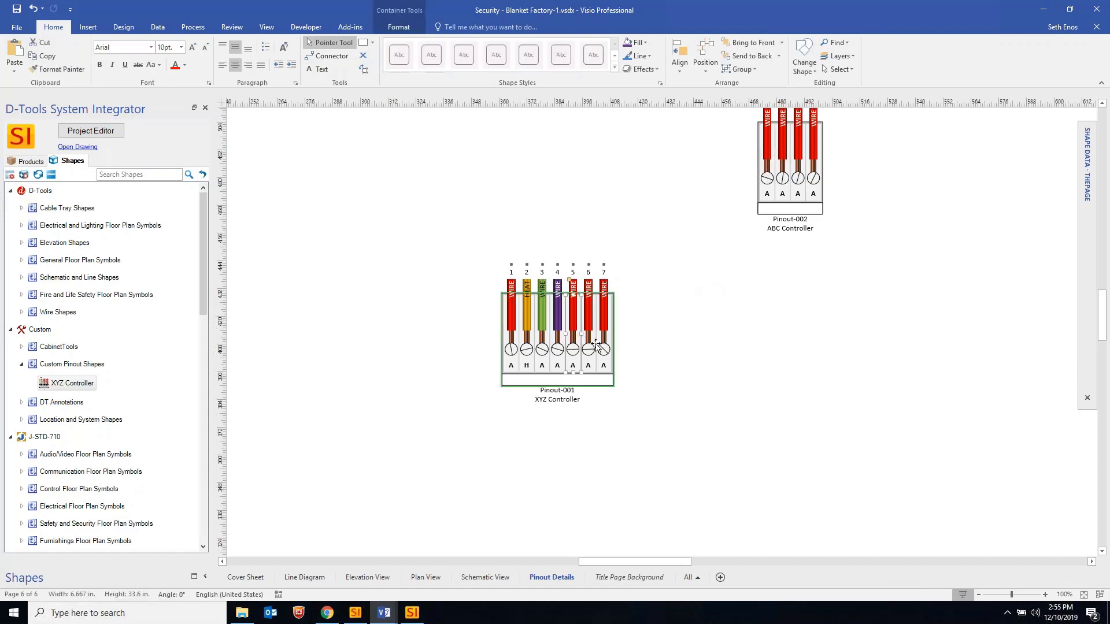
click(573, 395)
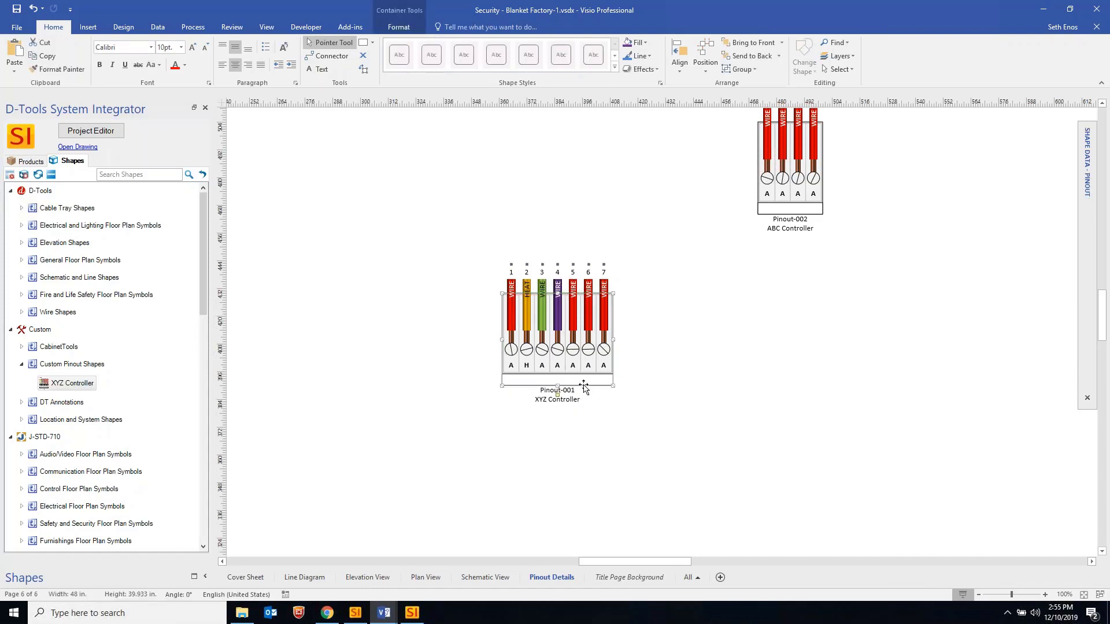
key(Escape)
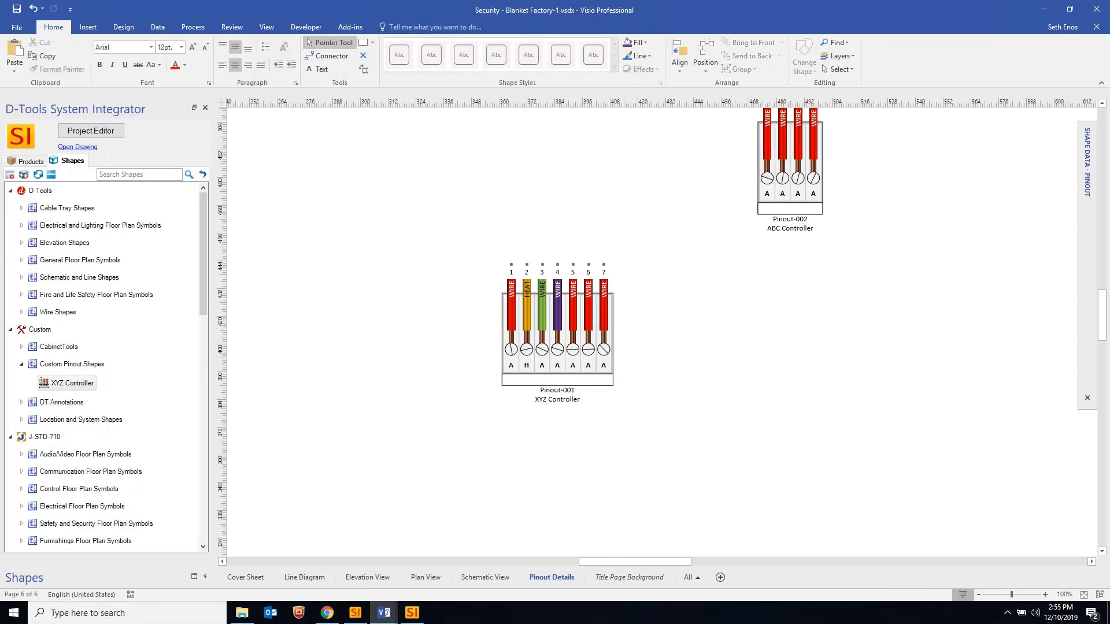
click(550, 388)
mouse_move(1087, 189)
click(1028, 135)
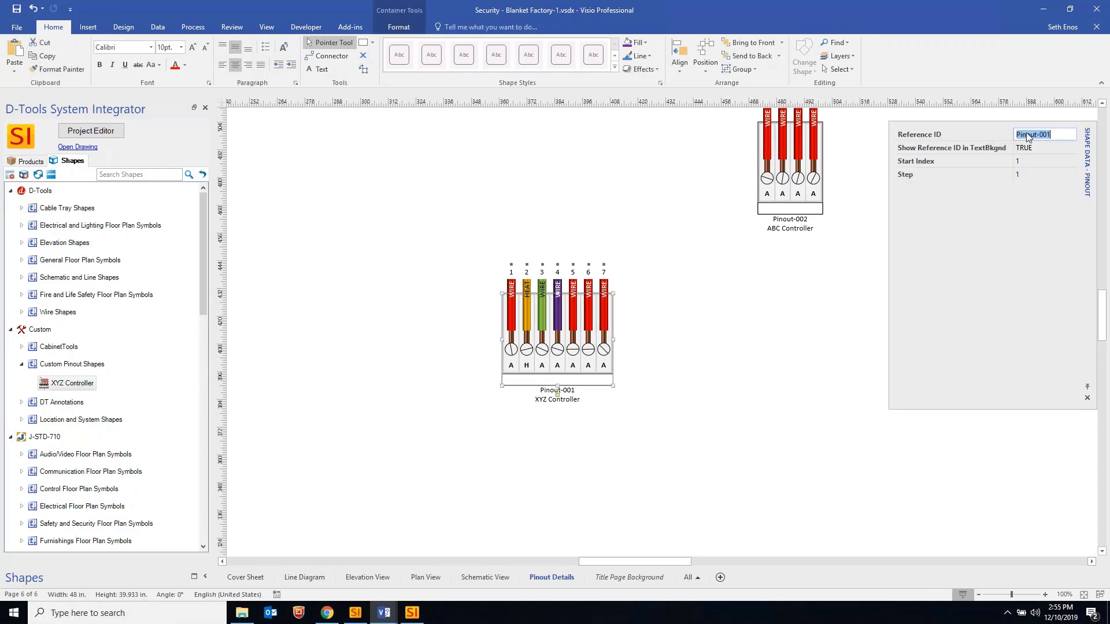
click(1022, 134)
Visit Schematic View, briefly open Project Editor's item list, then return to Pinout Details
click(486, 577)
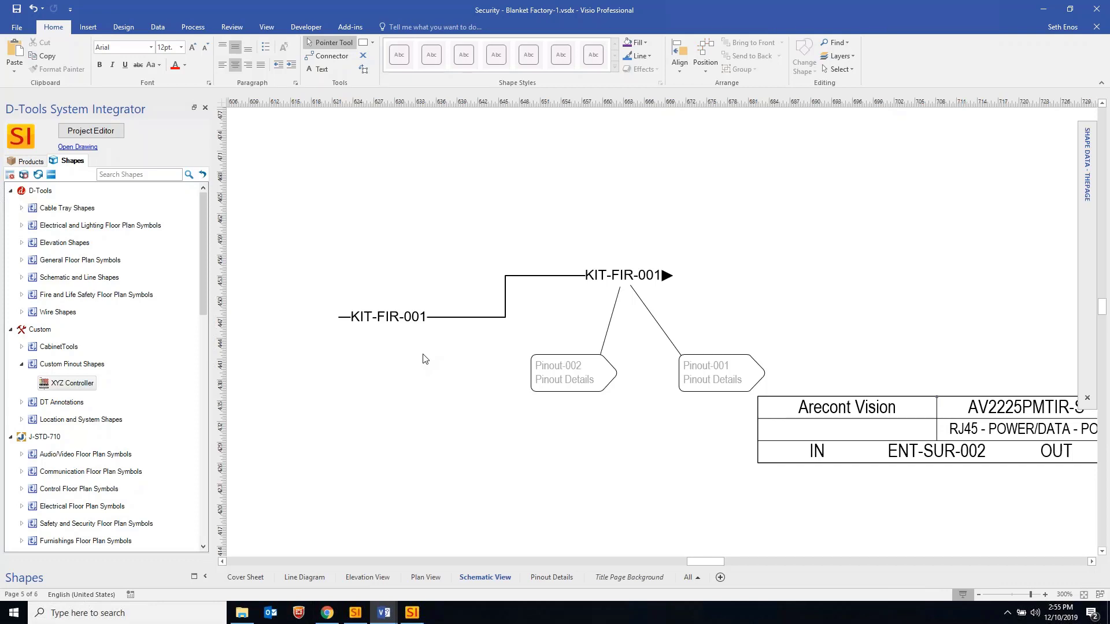
ctrl+scroll(426, 361, down, 3)
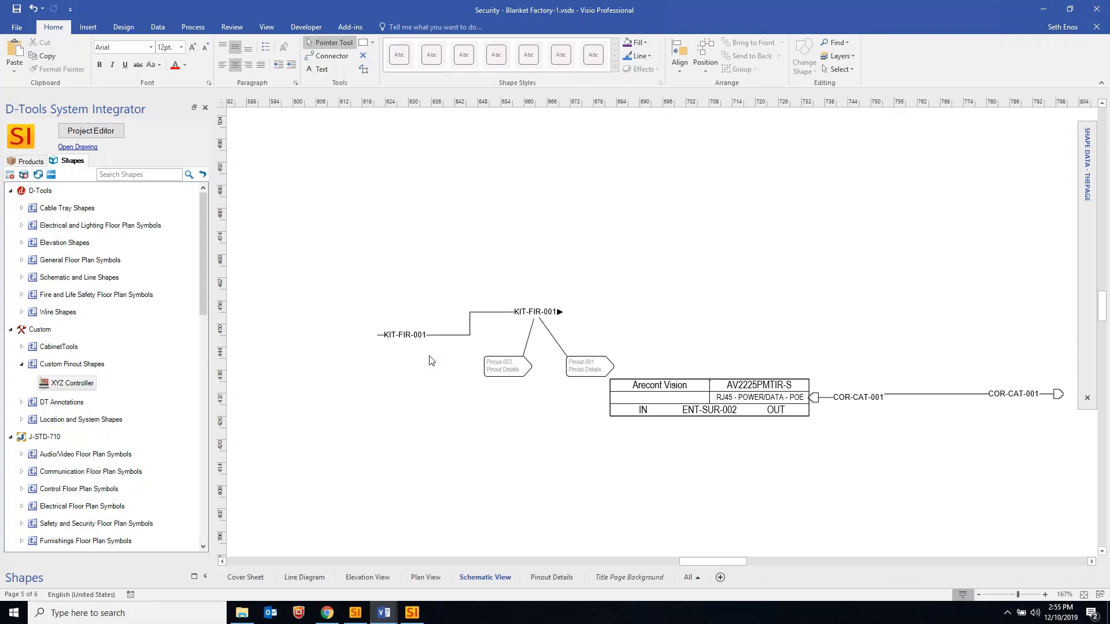
click(116, 132)
click(618, 310)
click(551, 577)
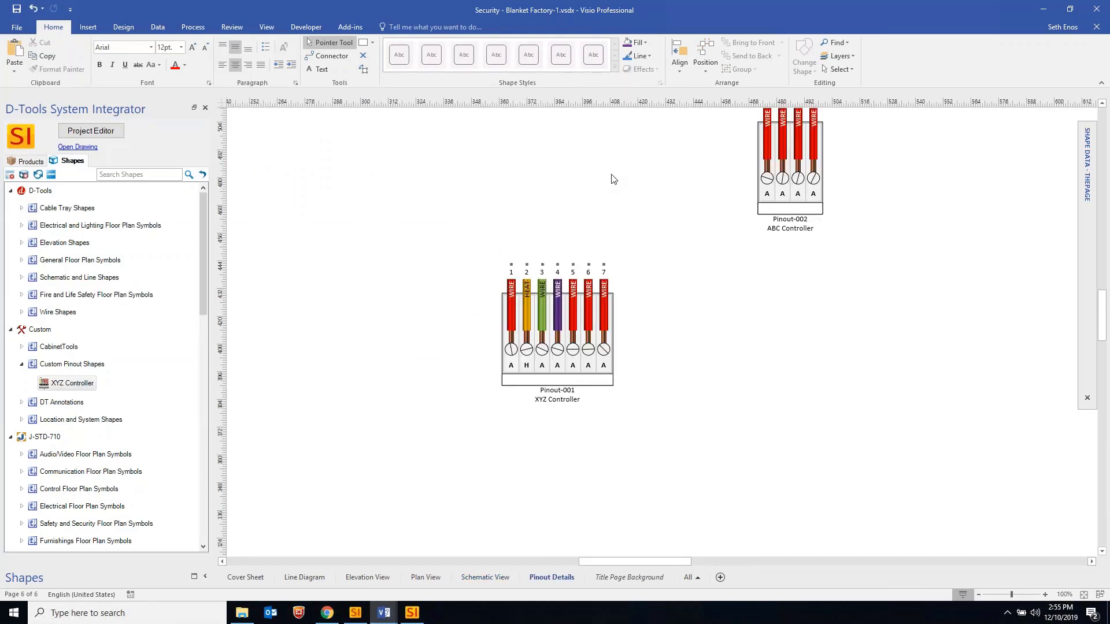
Drag both Windy City Wire 762320 items from Project Editor onto the Pinout Details page
click(93, 132)
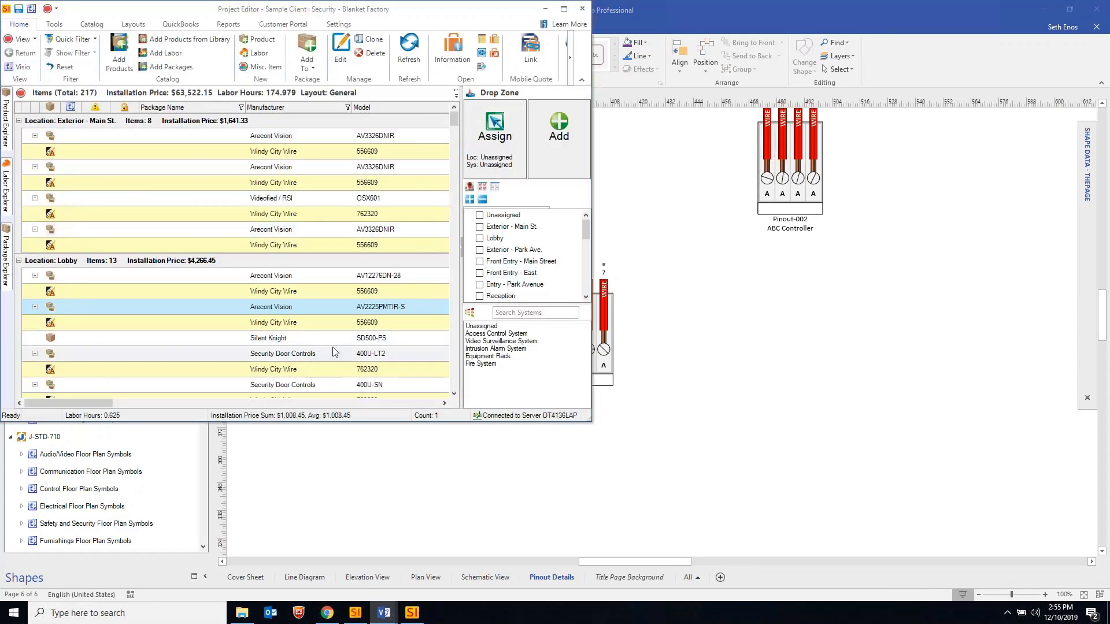
click(311, 369)
scroll(309, 366, down, 2)
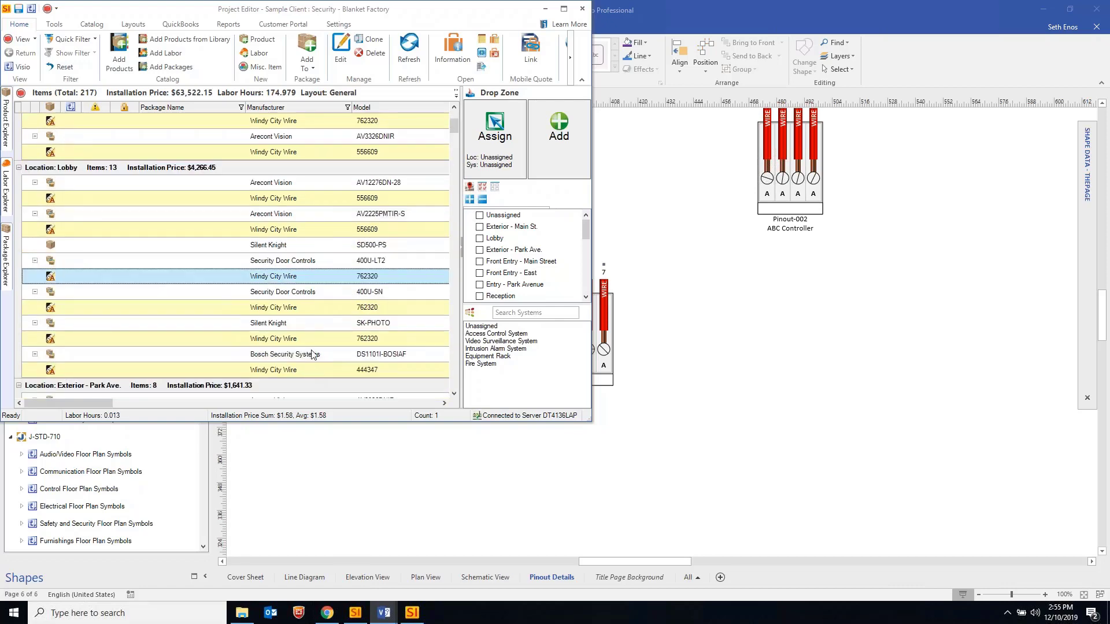
ctrl+click(290, 310)
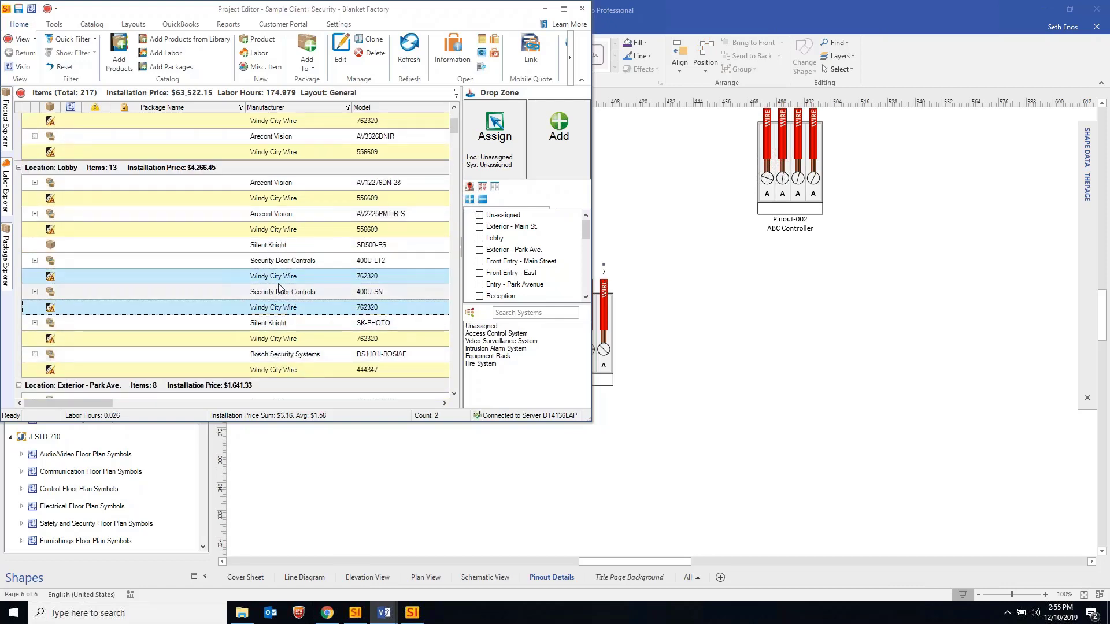
drag(280, 287, 742, 408)
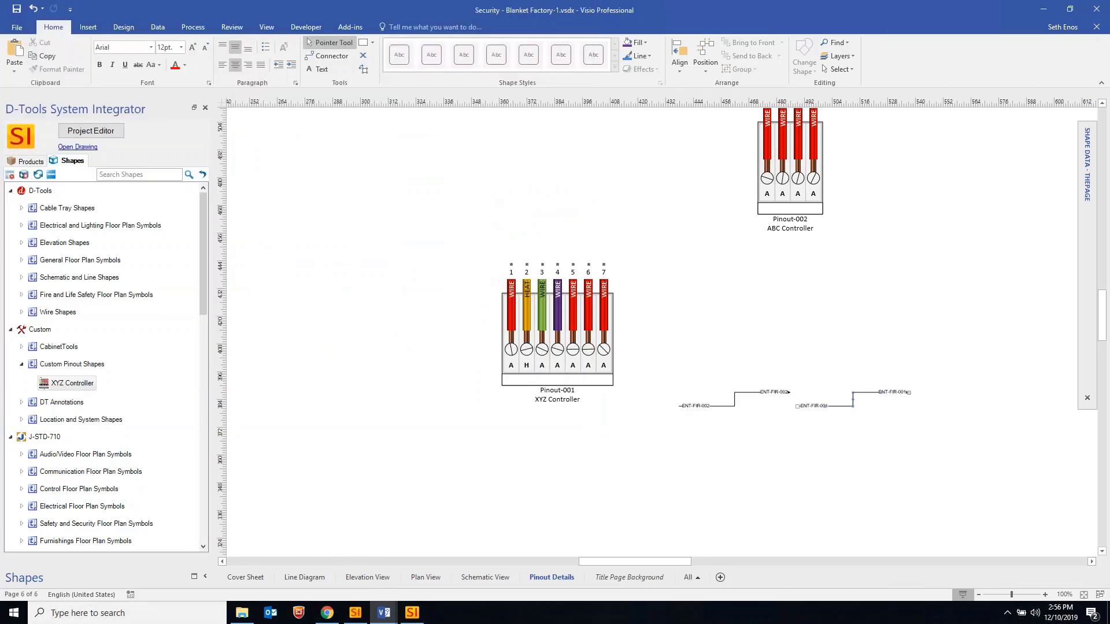
click(756, 394)
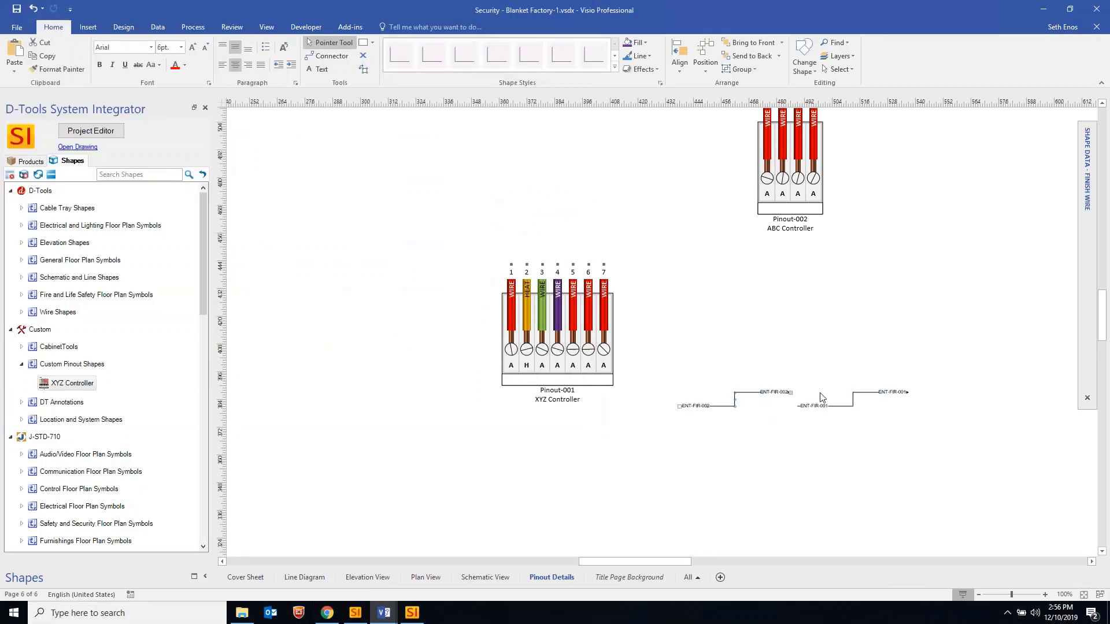
Select both wire connectors and open Link From Wire Connection to Pinout
shift+click(849, 405)
right_click(916, 408)
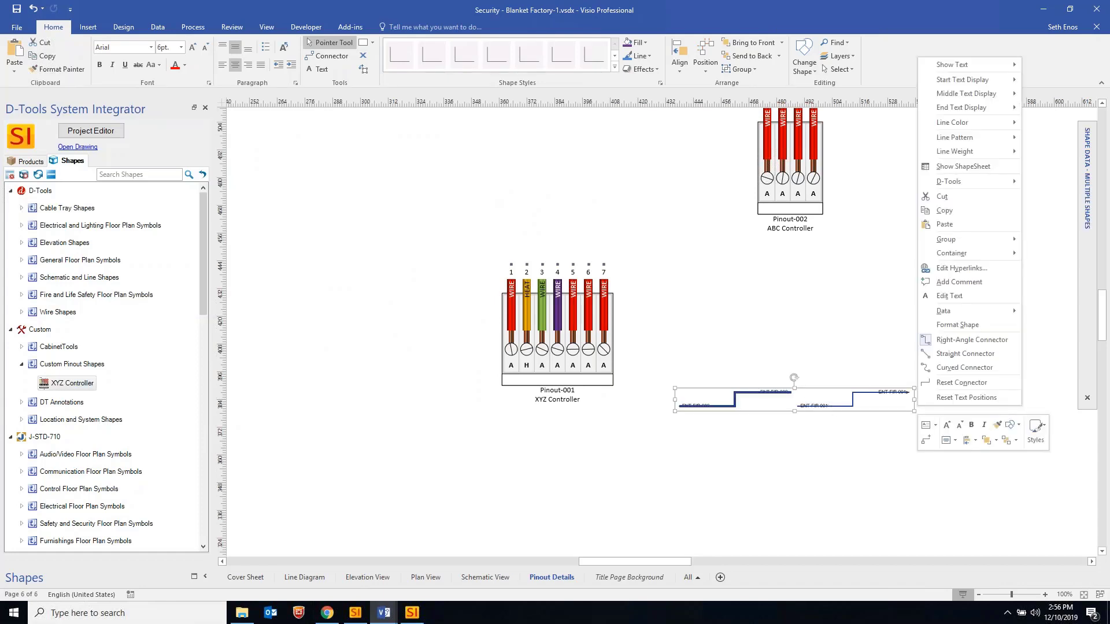
mouse_move(951, 181)
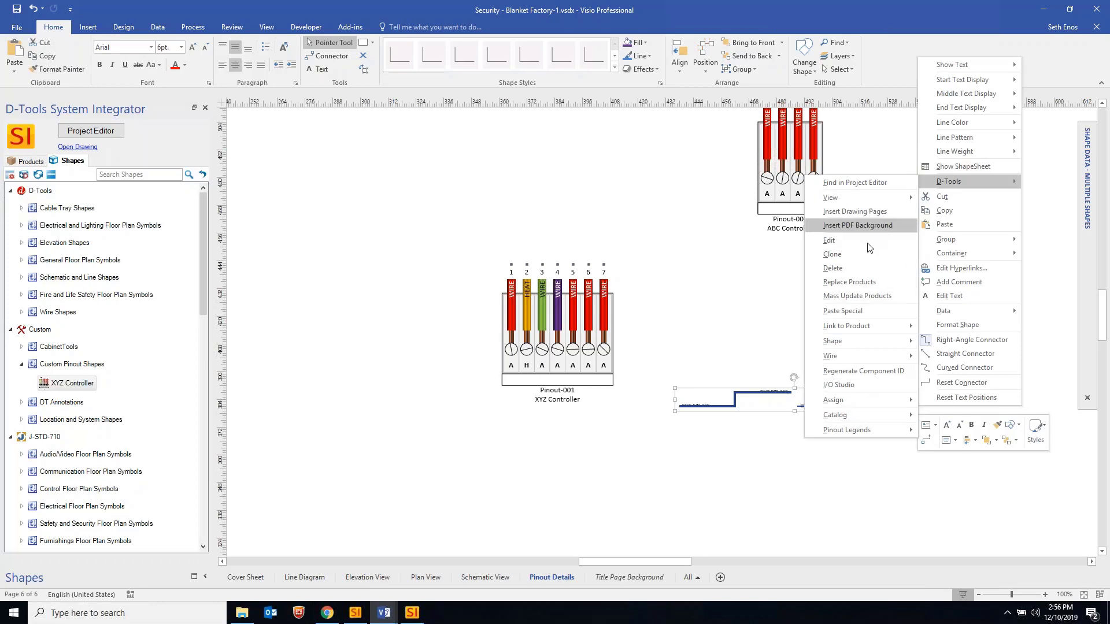
mouse_move(864, 430)
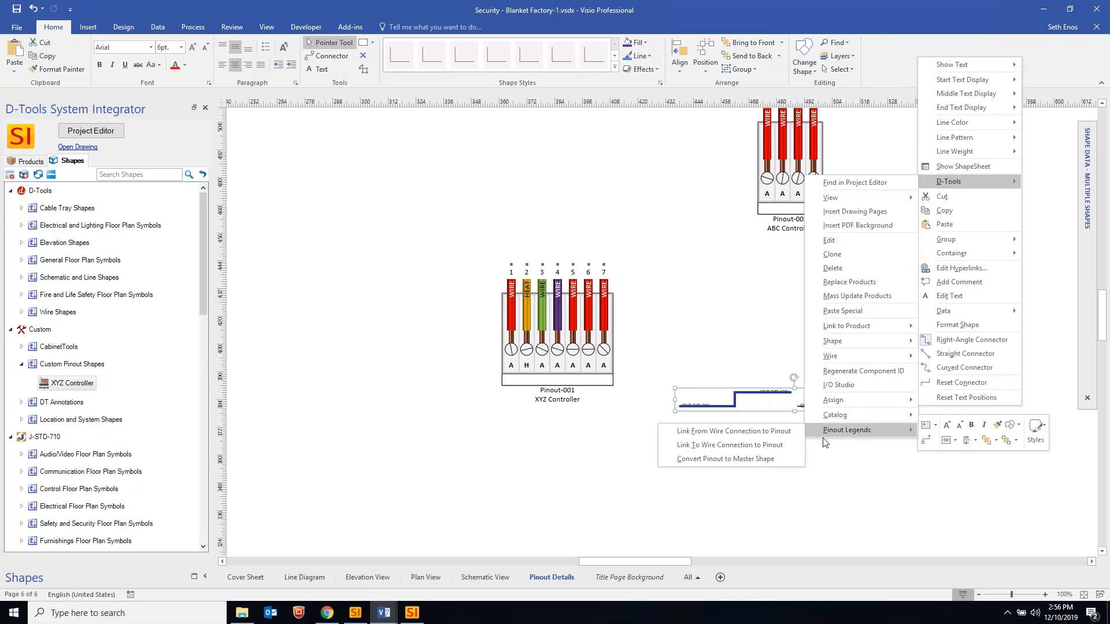
click(730, 432)
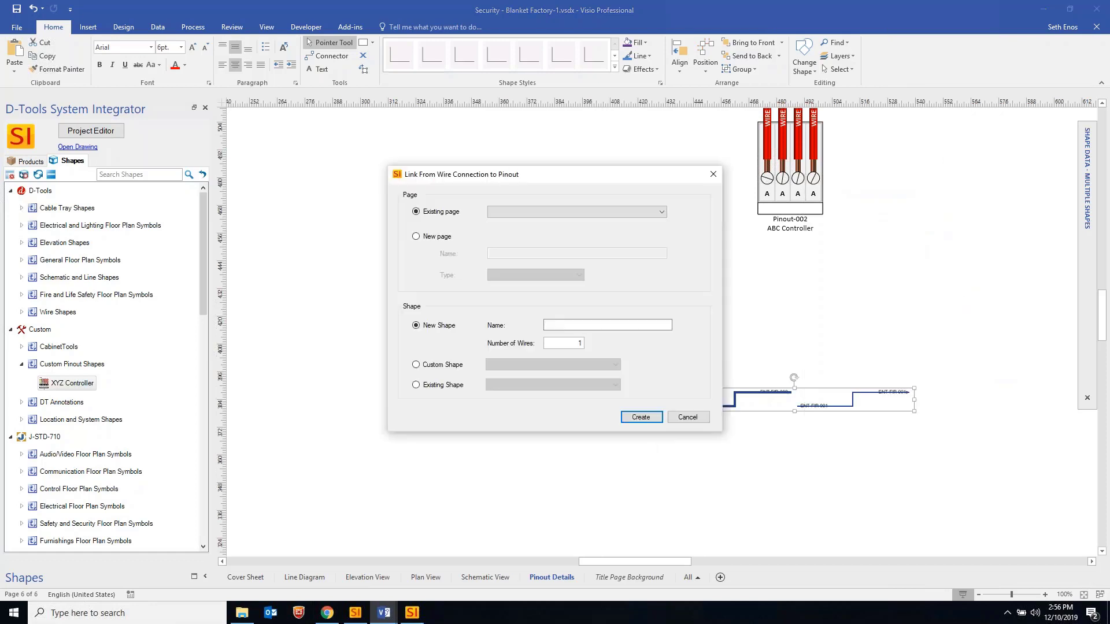
Link them to Existing Shape XYZ Controller - Pinout-001 on the Pinout Details page
click(528, 213)
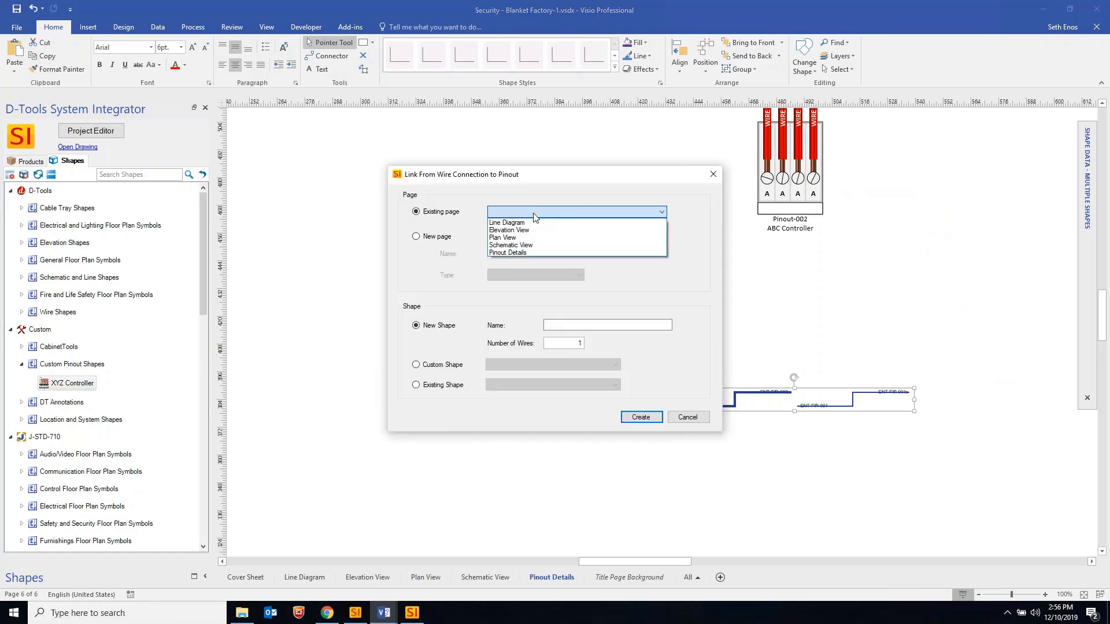
click(519, 252)
click(440, 365)
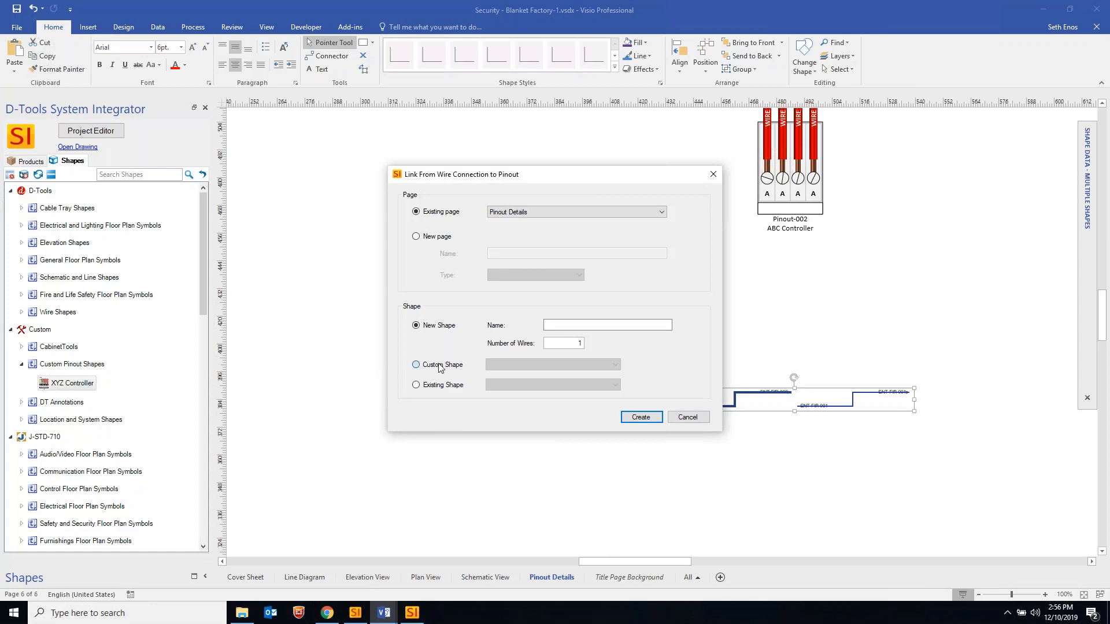
click(463, 386)
click(528, 385)
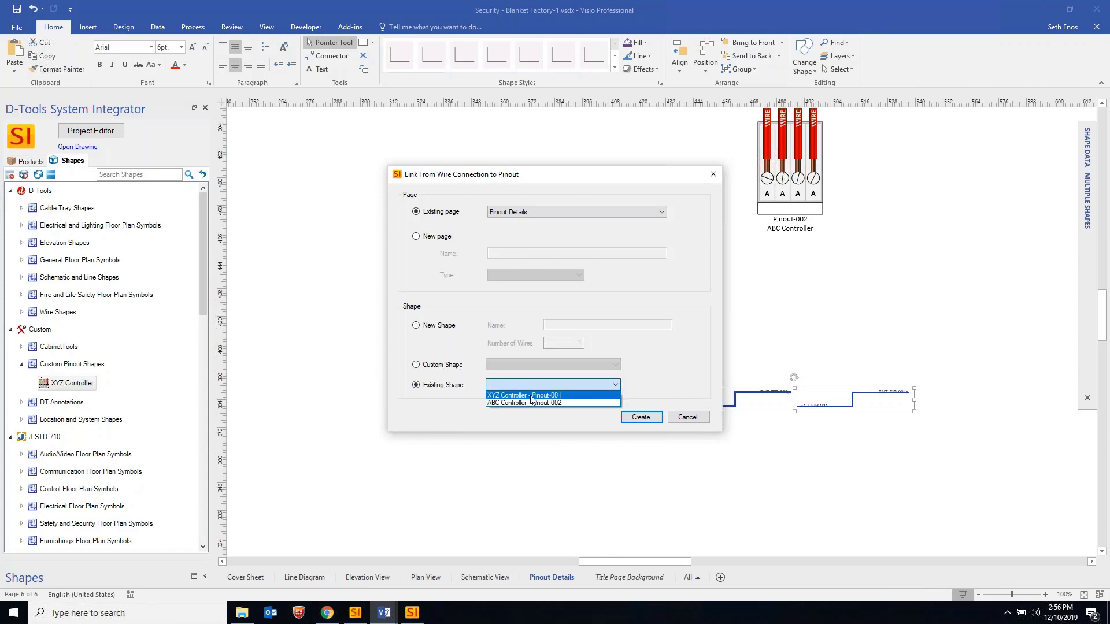
click(537, 401)
click(640, 417)
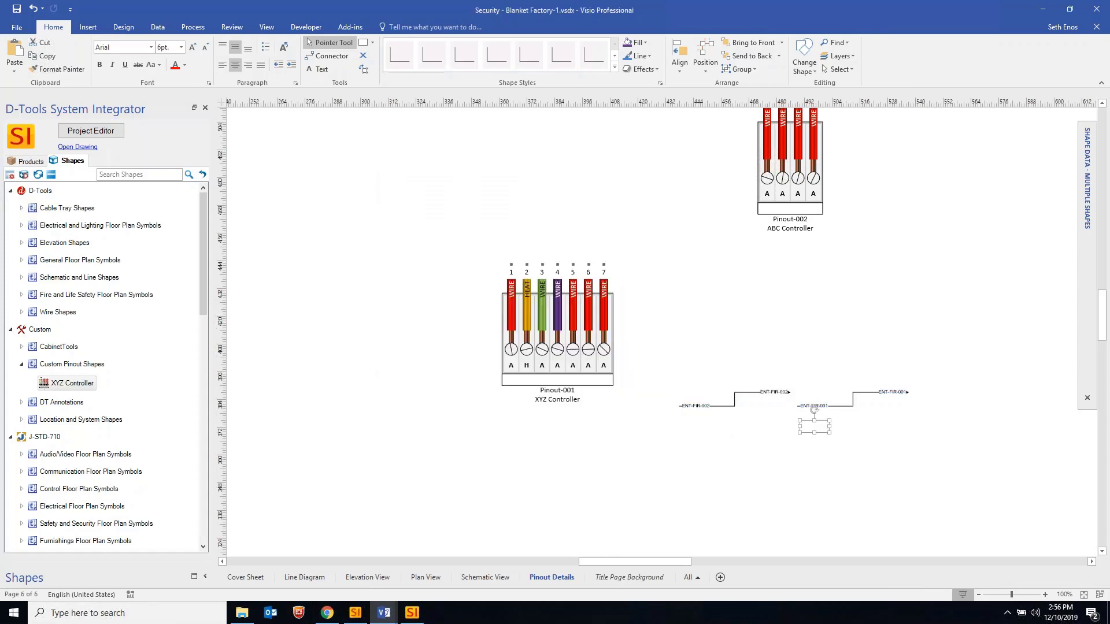
Check the Pinout-001 callouts on both ENT-FIR wires, then return to Schematic View
click(751, 469)
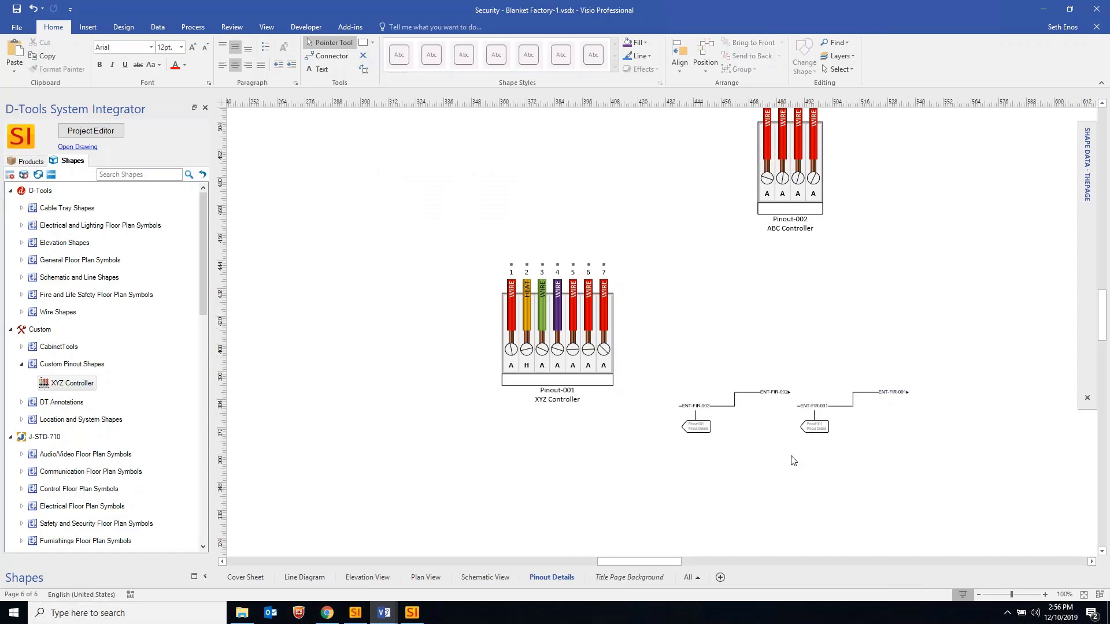
ctrl+scroll(793, 459, up, 2)
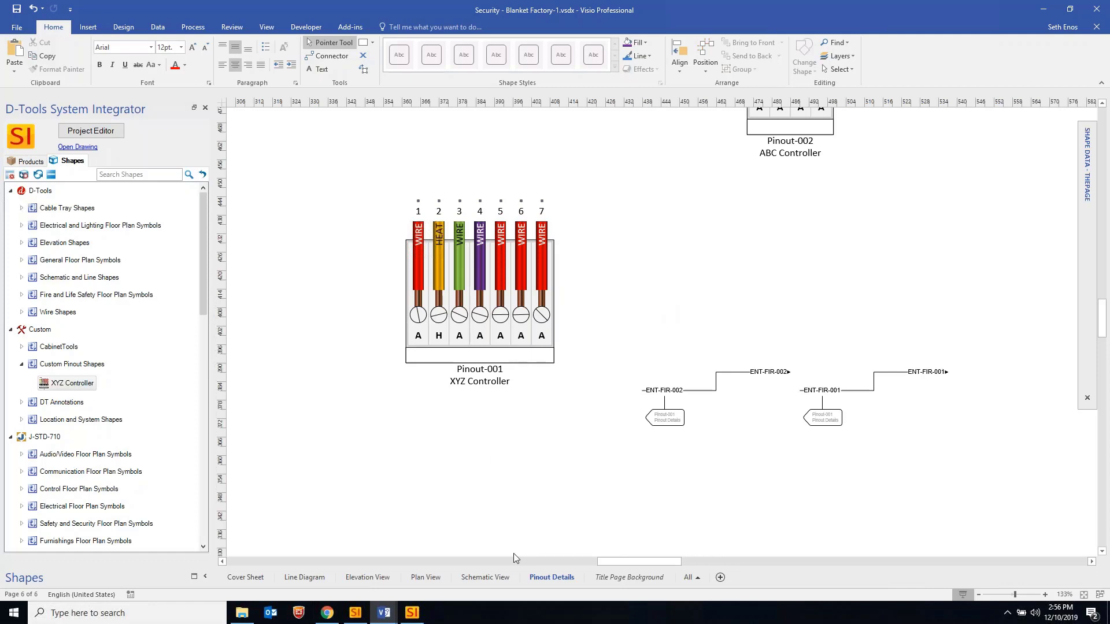
click(485, 578)
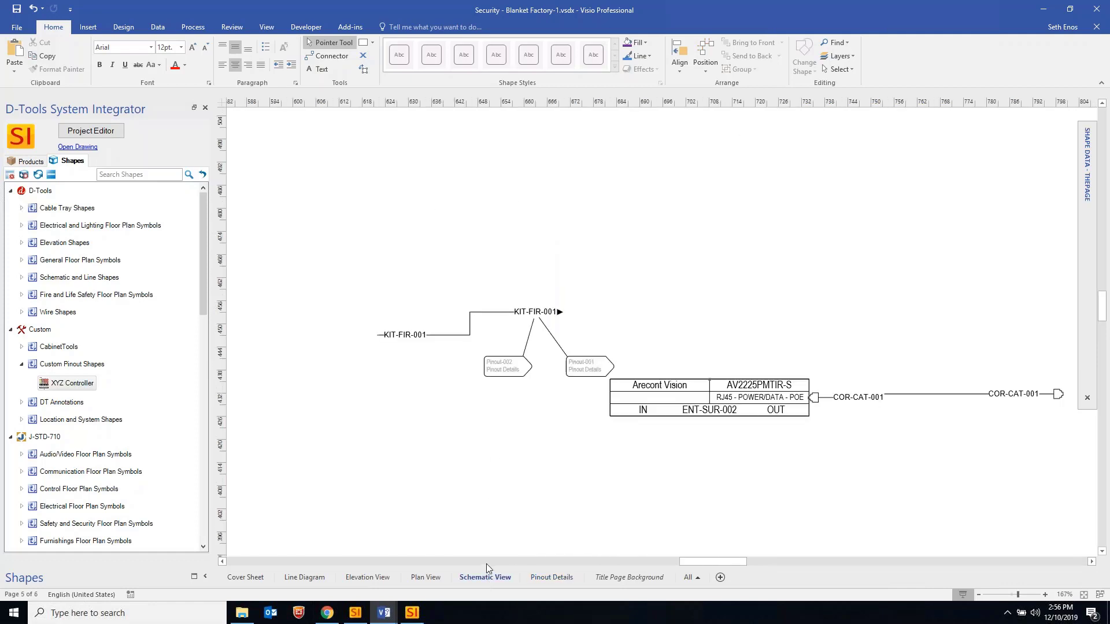
Switch to the Plan View page and open its Page Setup dialog
click(426, 577)
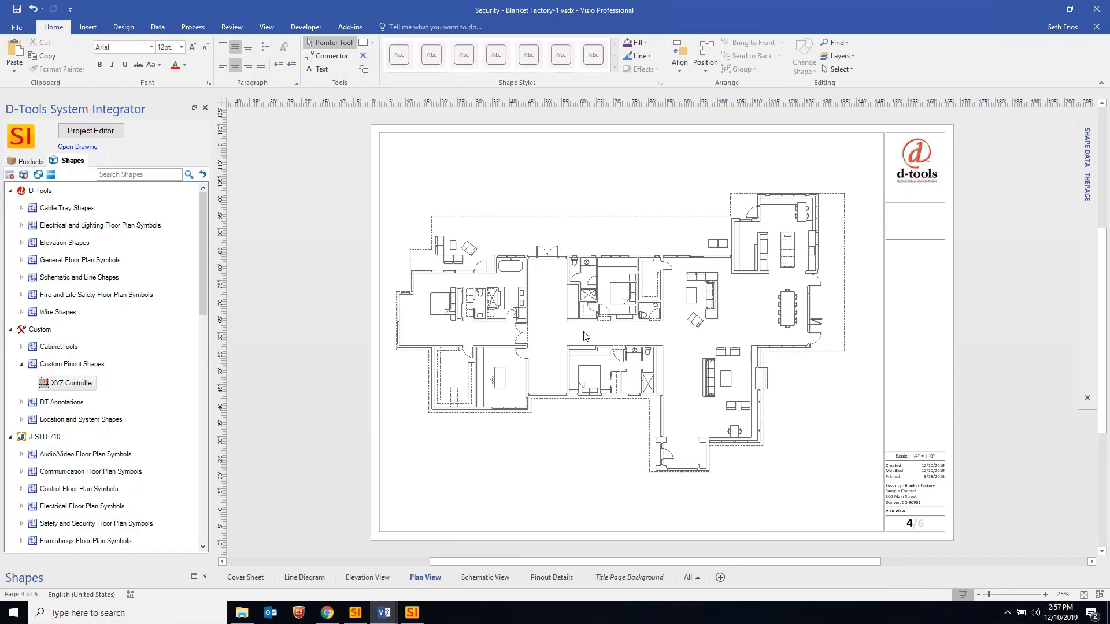
right_click(429, 576)
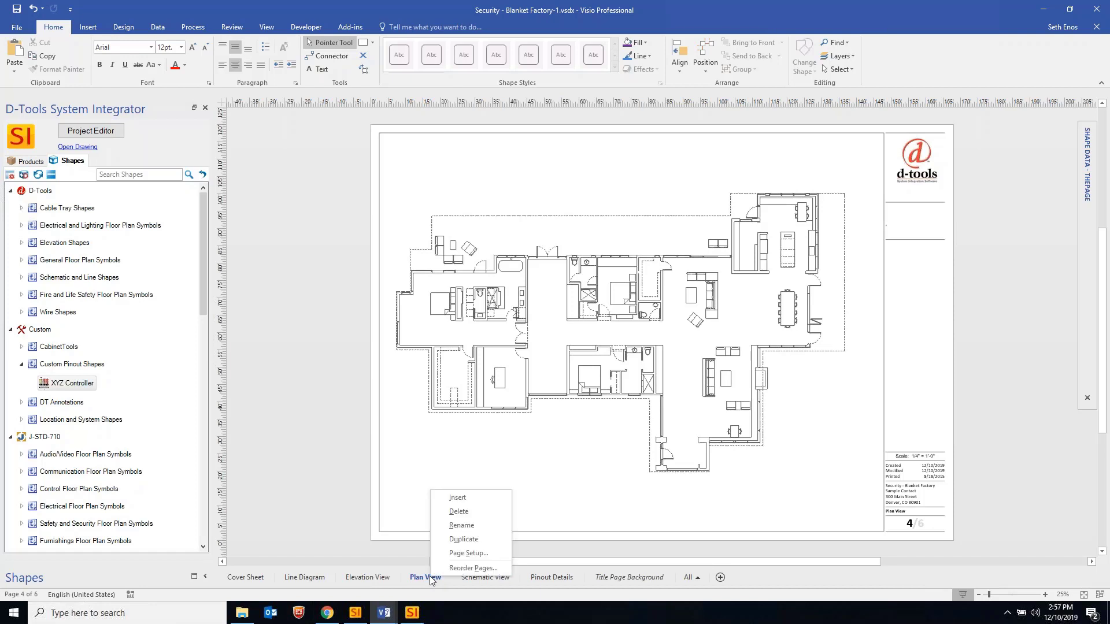
click(591, 542)
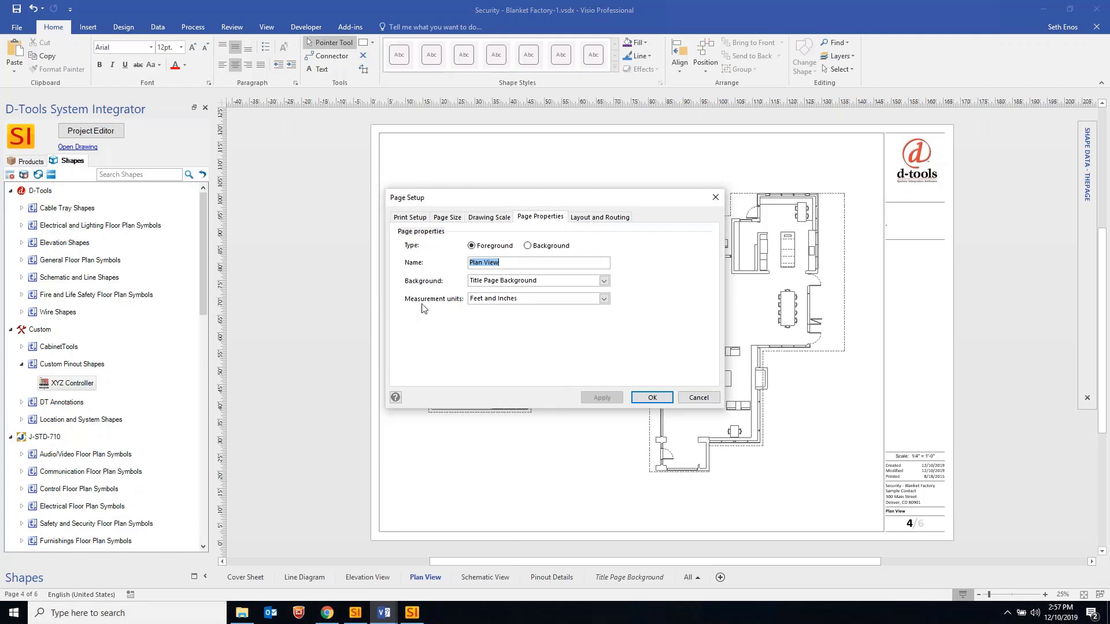
click(605, 299)
scroll(606, 337, up, 2)
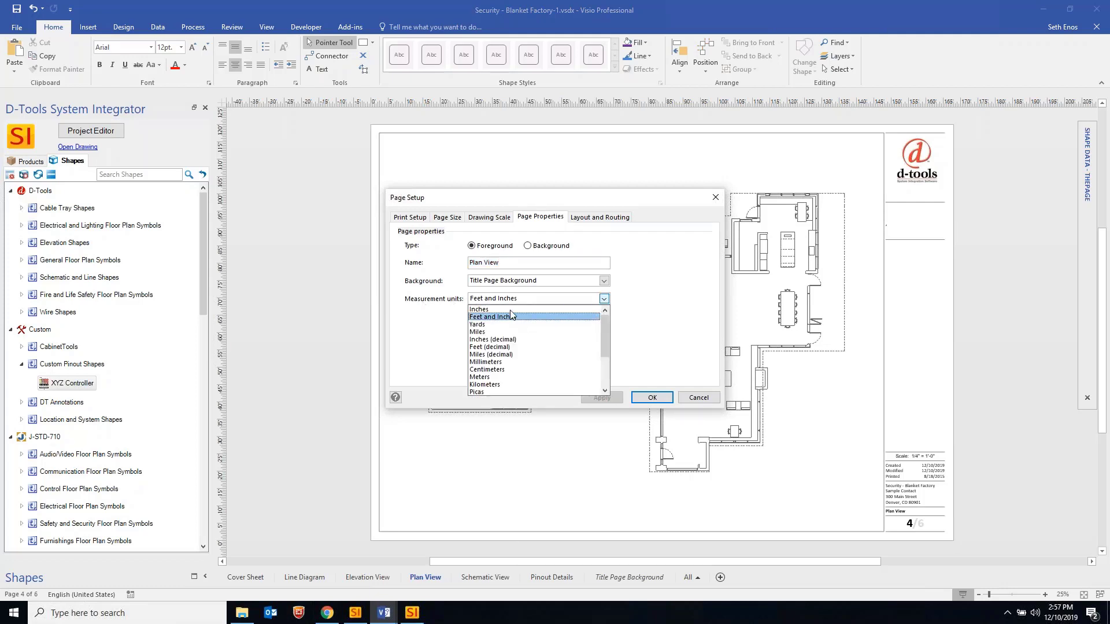
click(479, 309)
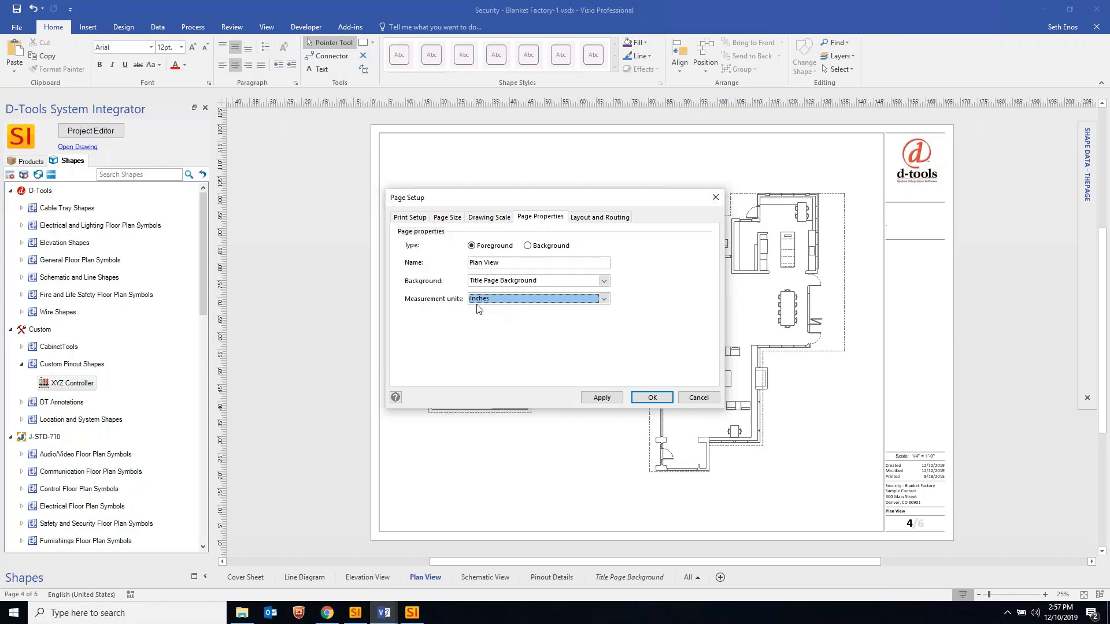
click(603, 299)
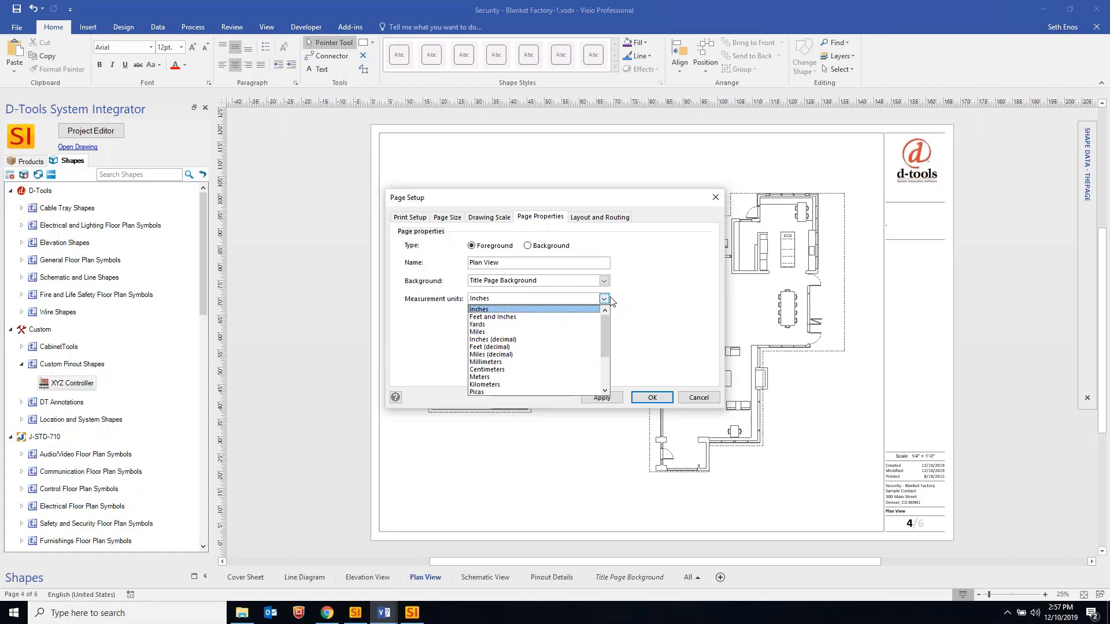
click(618, 206)
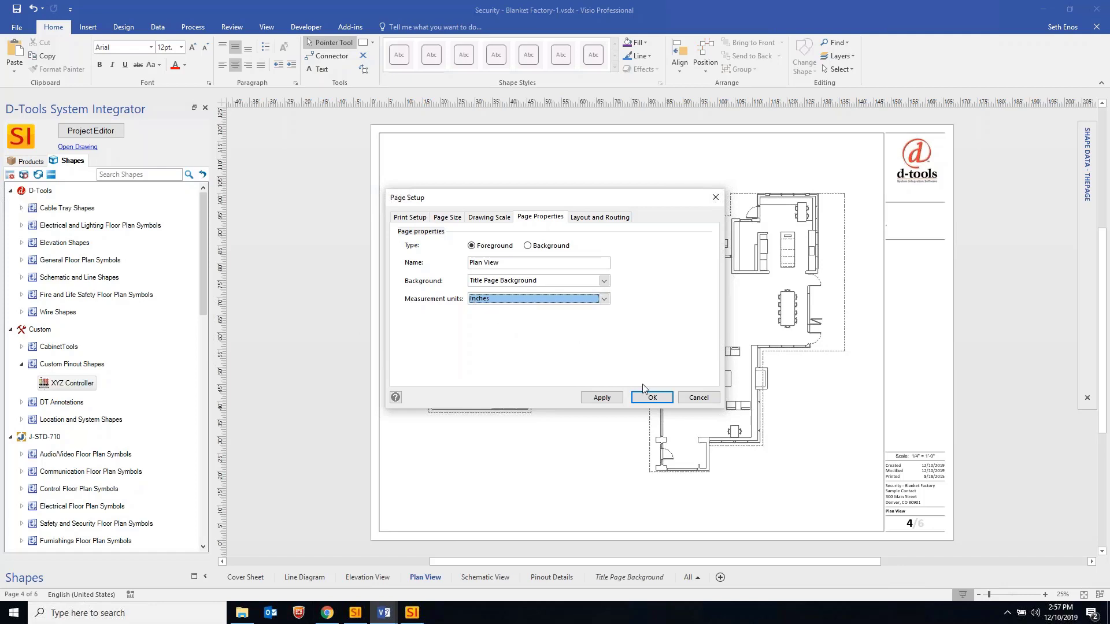
click(604, 298)
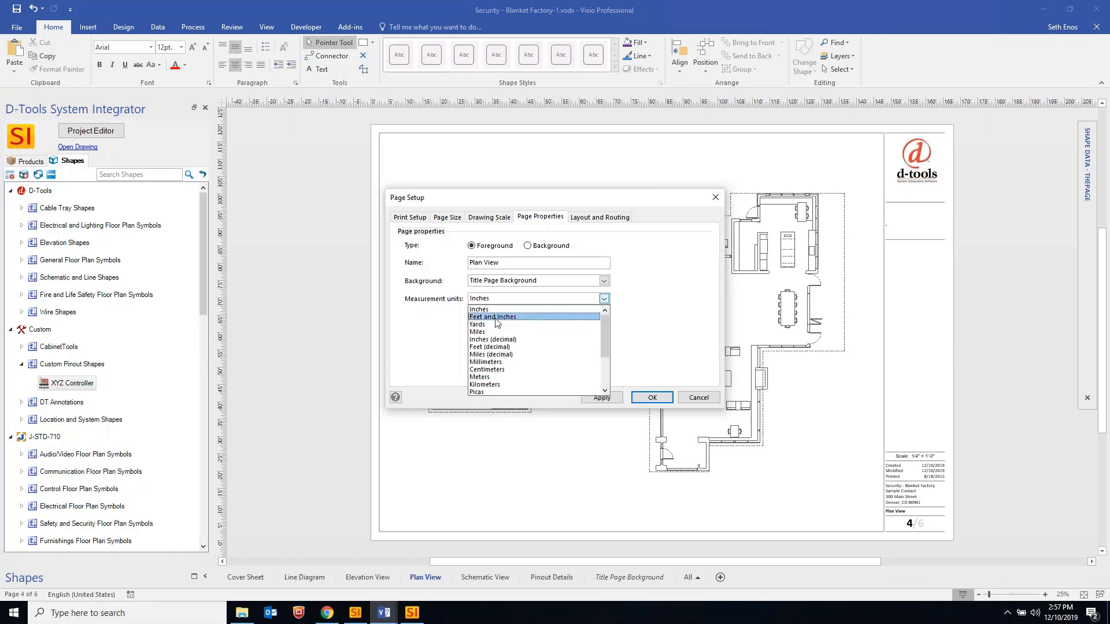
click(491, 317)
click(650, 398)
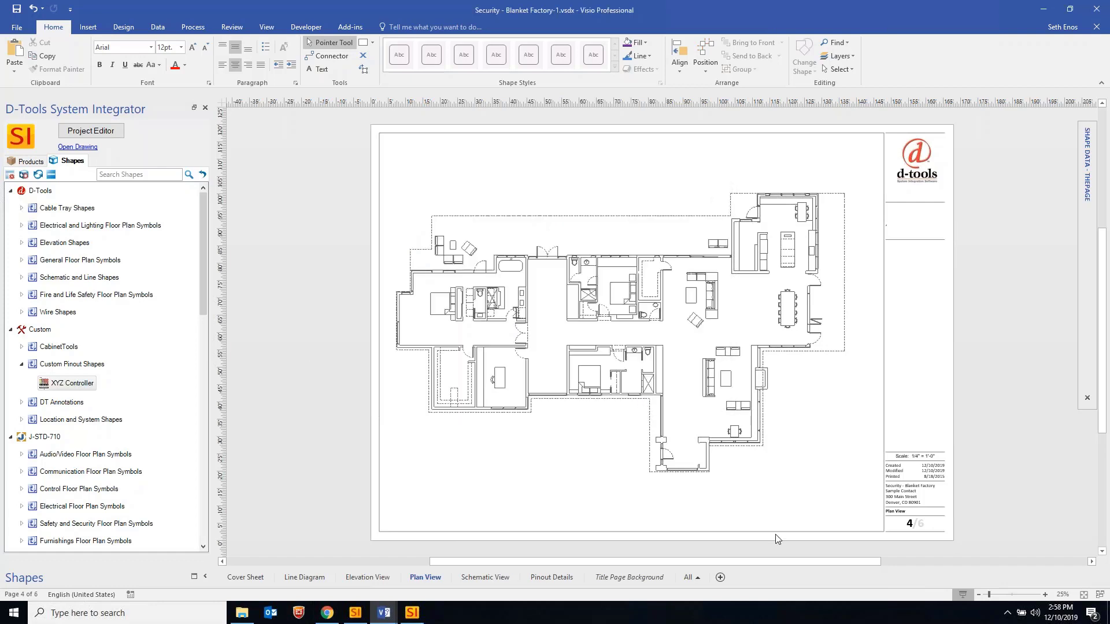
right_click(432, 581)
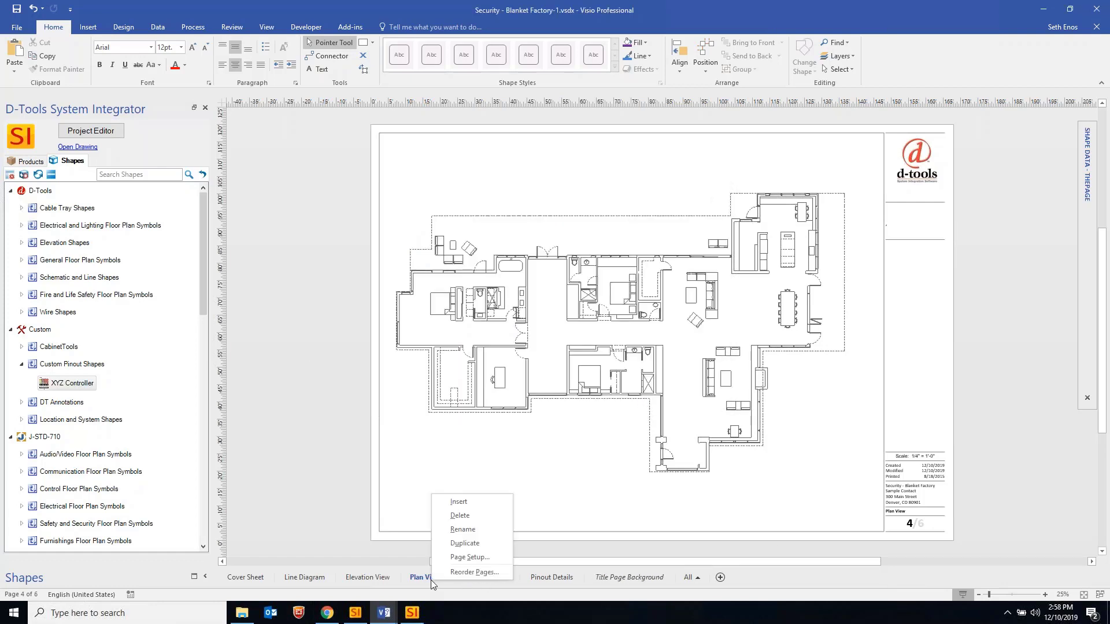
click(463, 558)
click(489, 216)
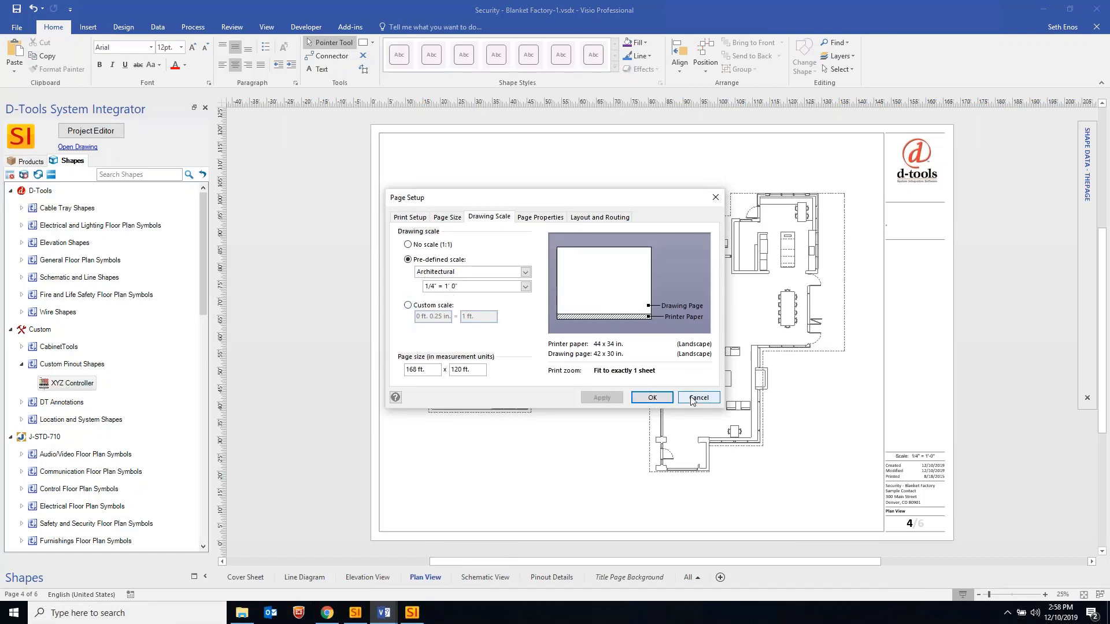
click(661, 397)
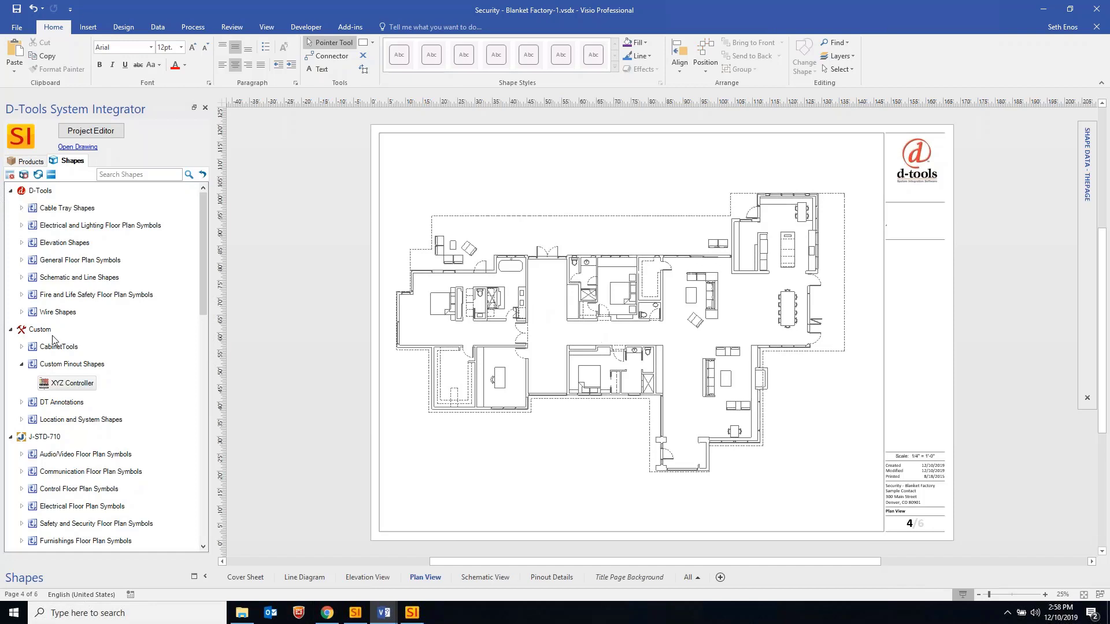
Place a Wire Run shape from the Wire Shapes stencil onto the Plan View floor plan
click(21, 312)
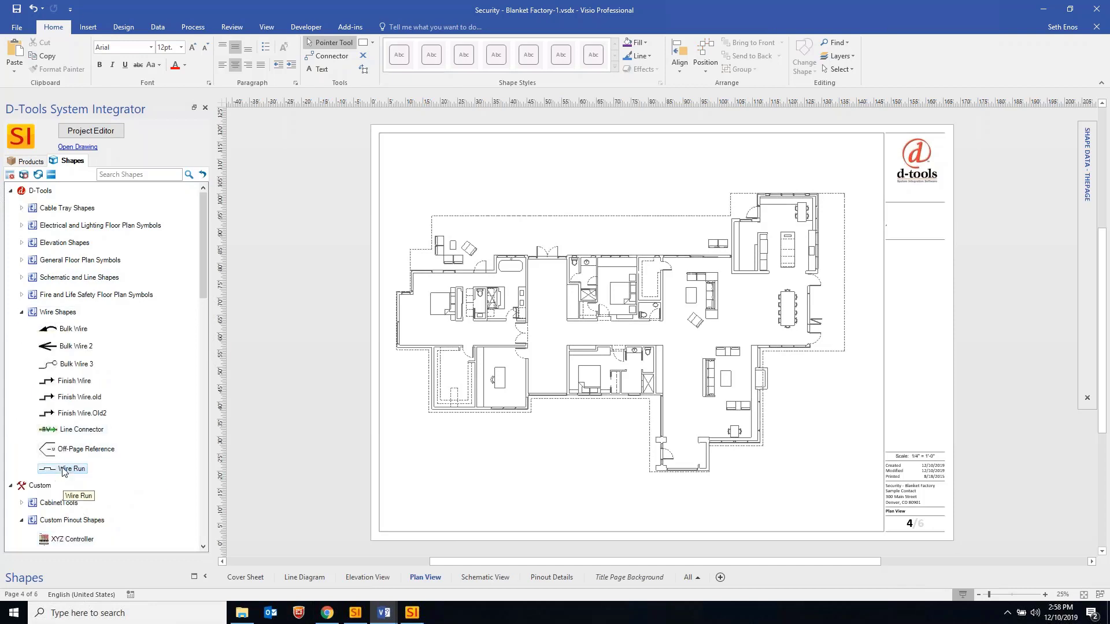
drag(62, 471, 730, 297)
click(27, 312)
click(770, 314)
Move the wire run's start down into the lower bathroom
ctrl+scroll(727, 299, up, 8)
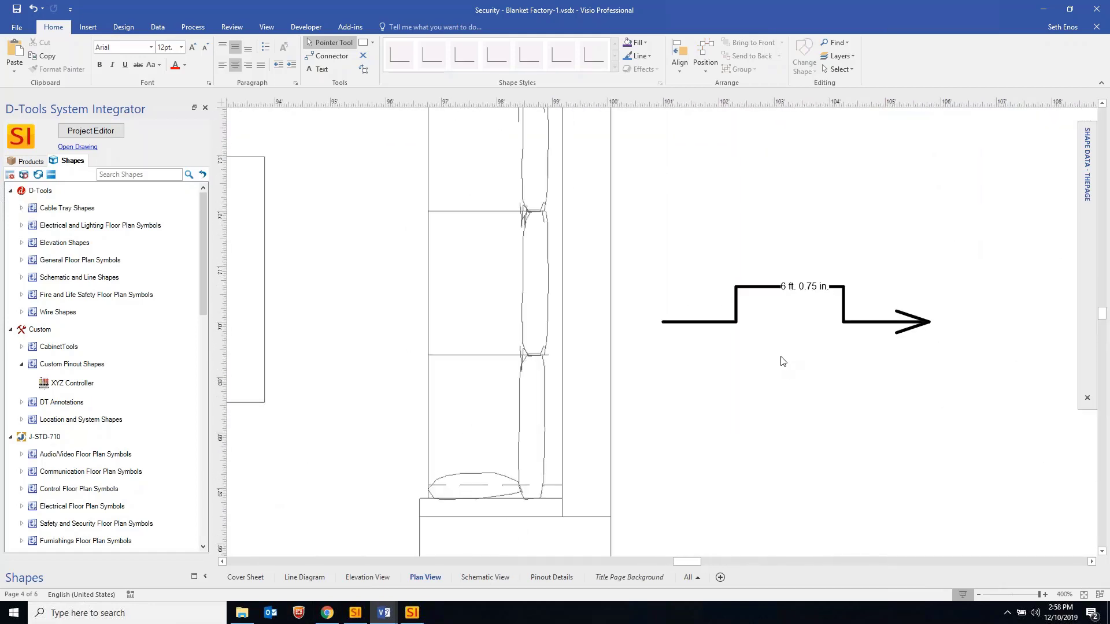
ctrl+scroll(814, 292, down, 4)
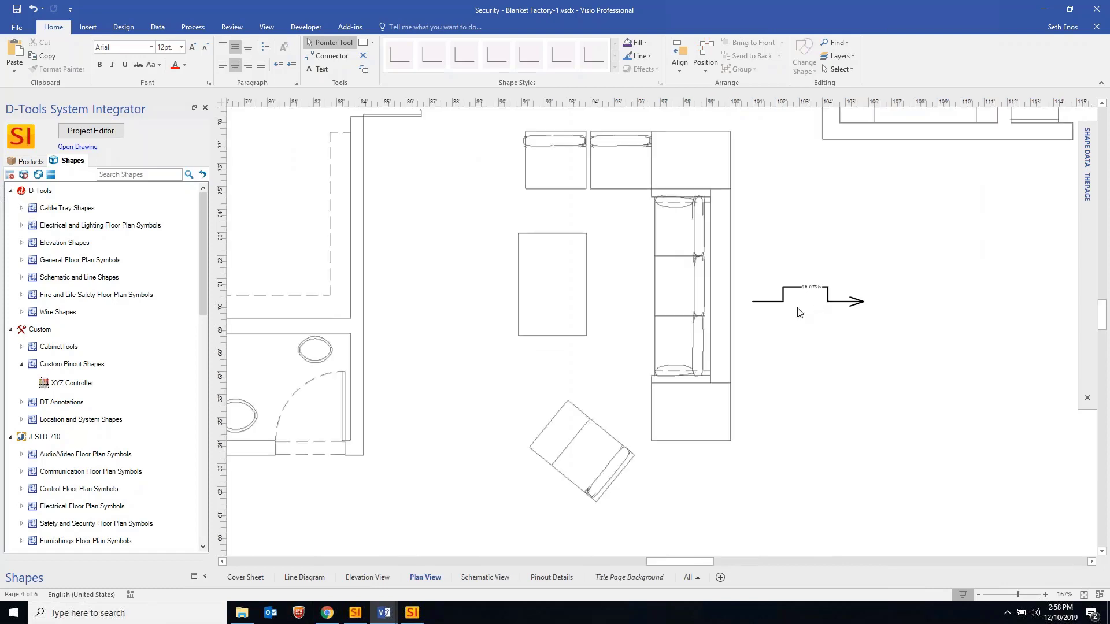
ctrl+scroll(800, 312, down, 1)
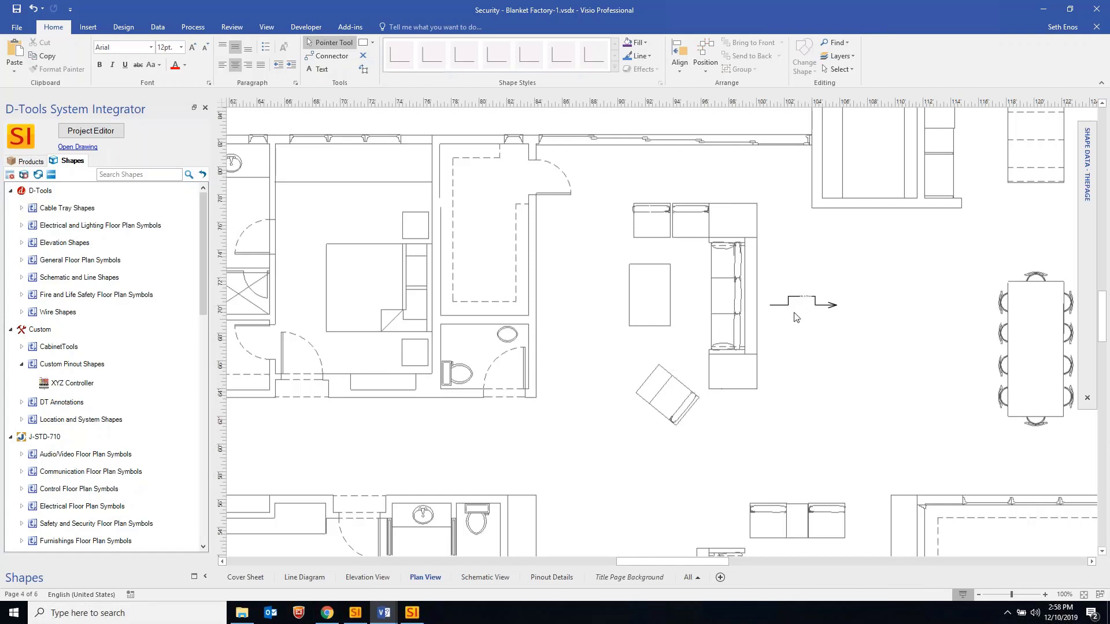
mouse_move(781, 307)
mouse_down()
mouse_move(796, 330)
mouse_move(524, 492)
mouse_move(341, 538)
mouse_up()
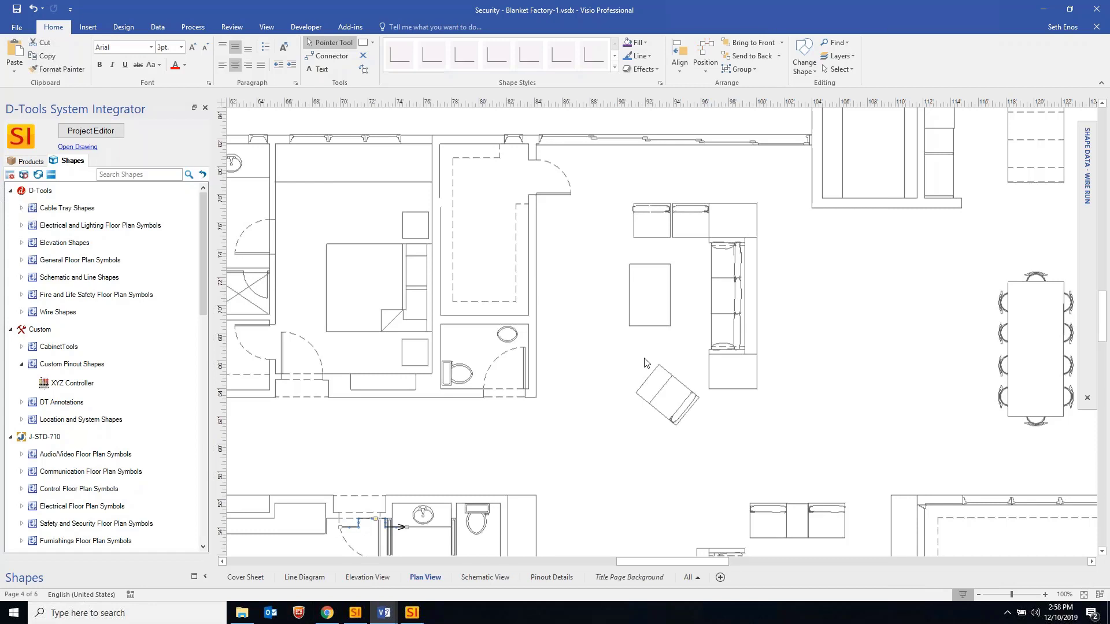
ctrl+scroll(645, 360, down, 1)
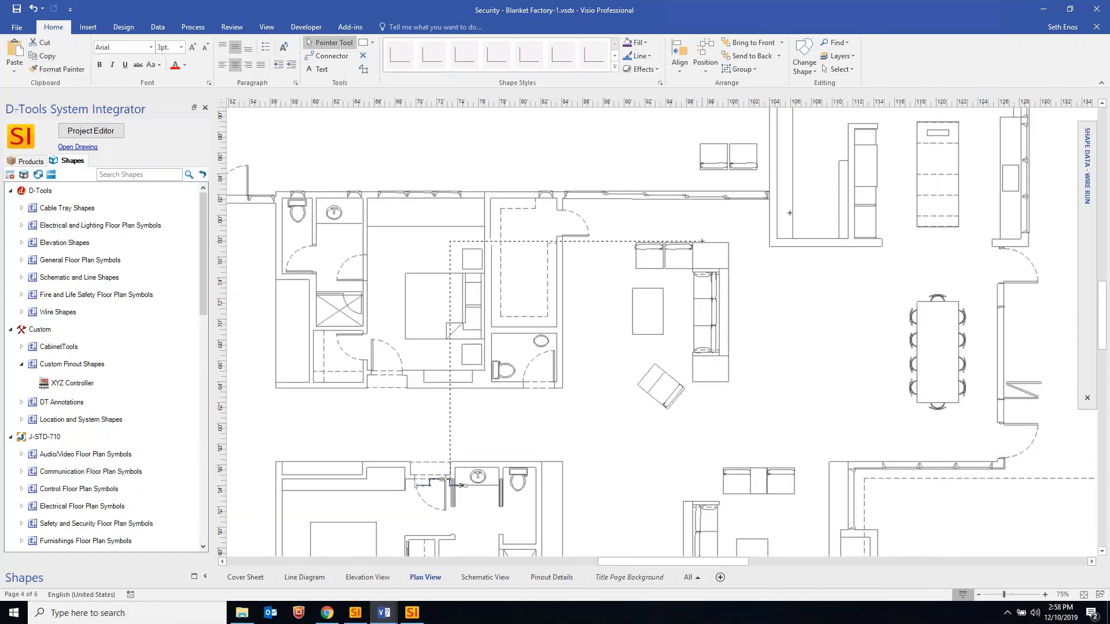
Stretch the wire run's end up to the upper room
drag(813, 214, 817, 214)
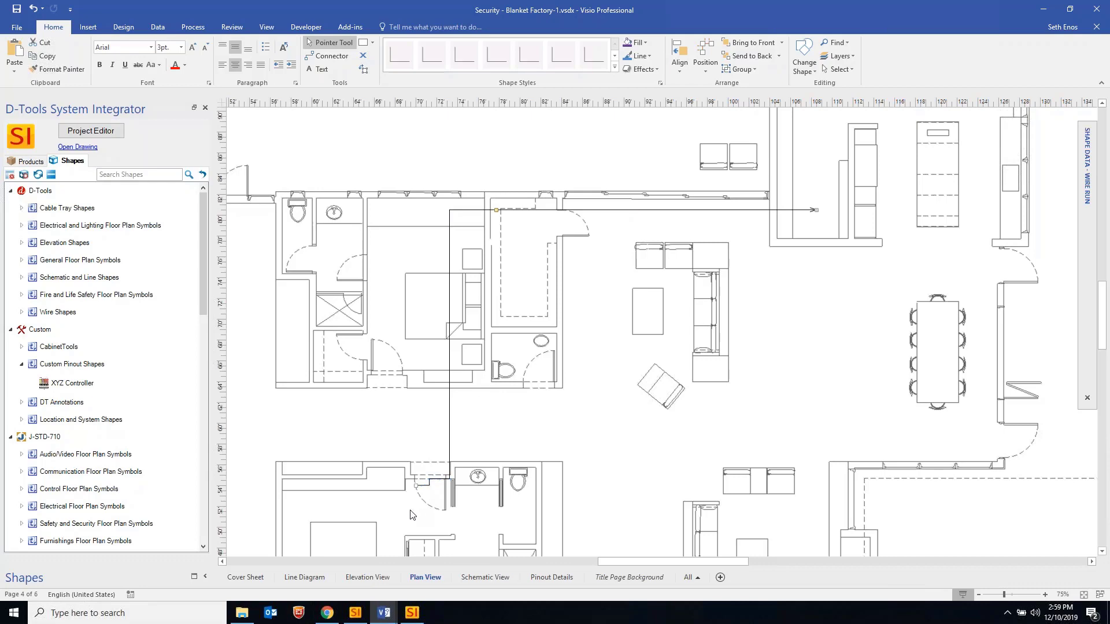
ctrl+scroll(413, 514, up, 4)
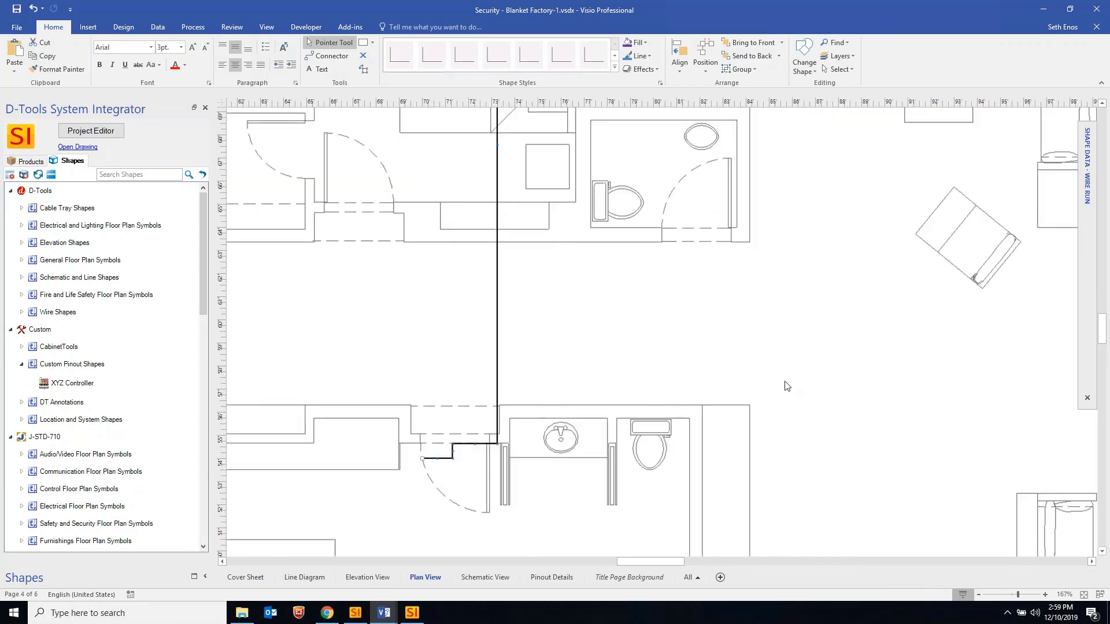
ctrl+scroll(578, 385, down, 4)
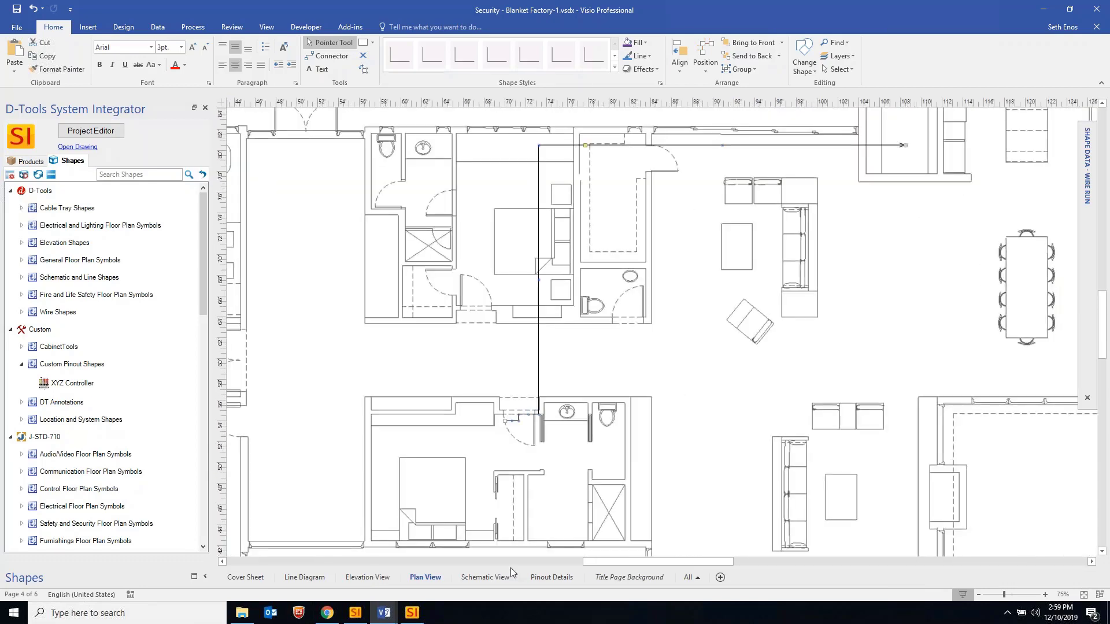
ctrl+scroll(512, 423, up, 3)
ctrl+scroll(512, 423, up, 2)
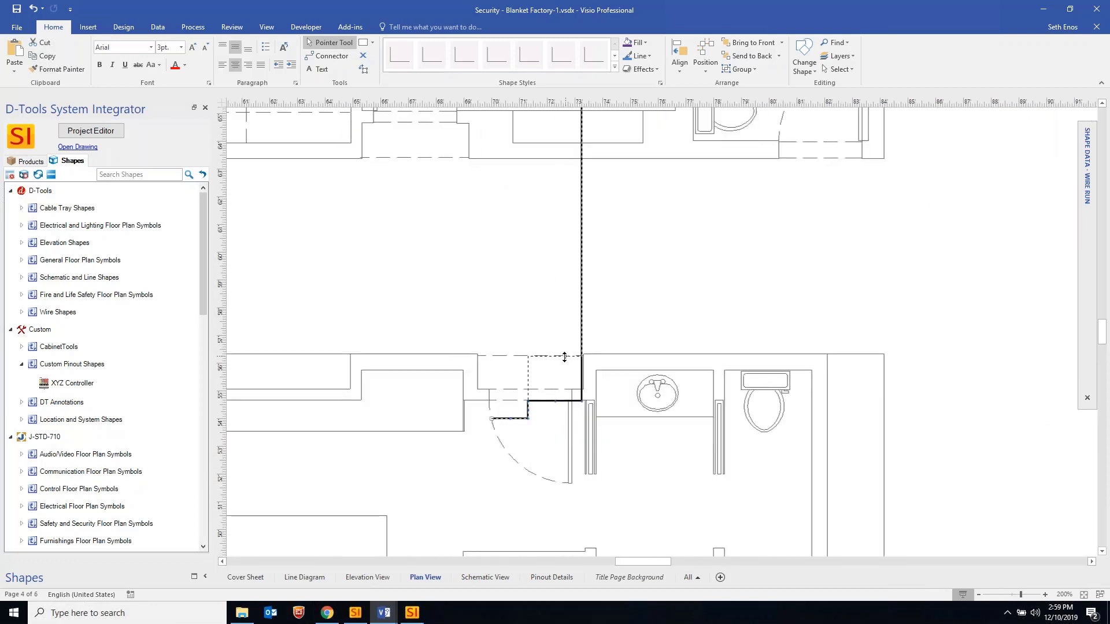
Reposition the wire's bends: raise the segment at the doorway, shift the vertical segment right, lift above the sink
drag(564, 363, 565, 364)
ctrl+scroll(611, 389, down, 5)
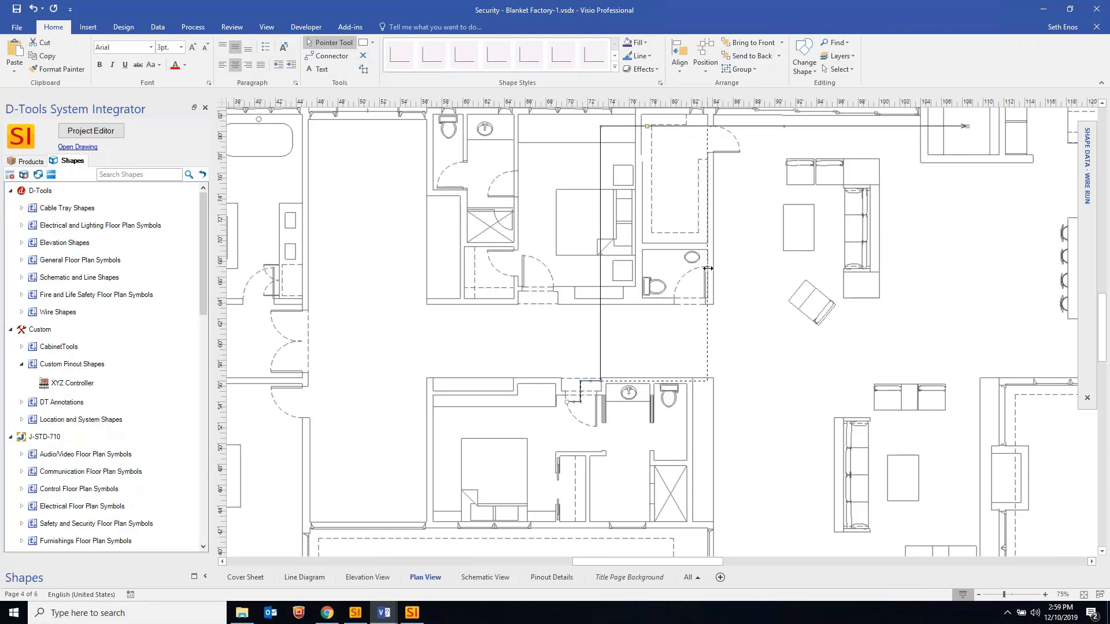
drag(708, 268, 708, 268)
ctrl+scroll(703, 174, down, 1)
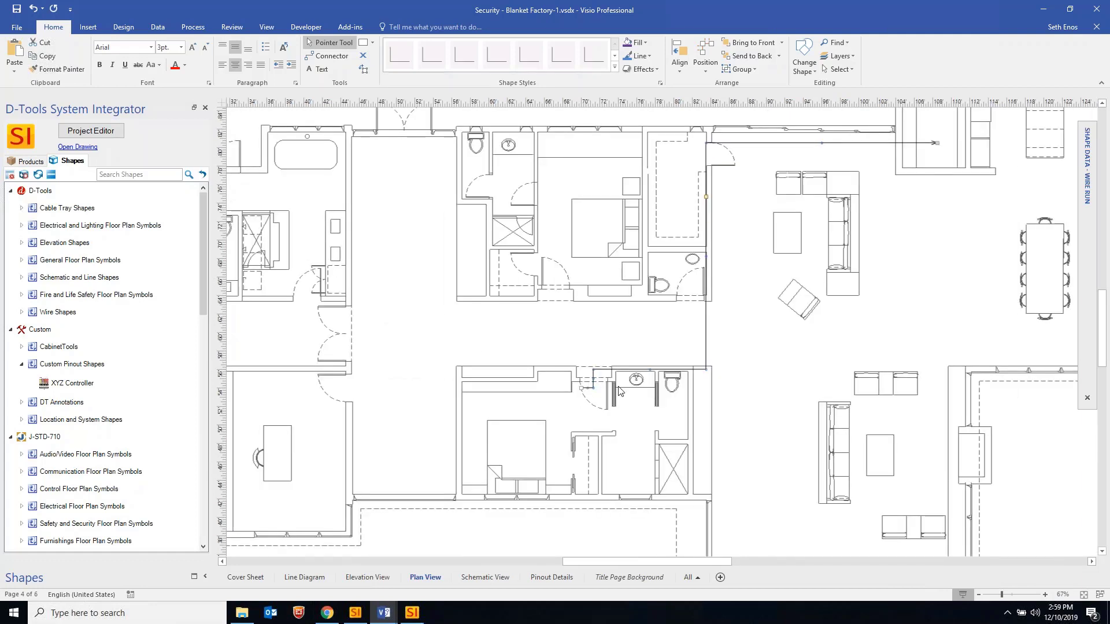
ctrl+scroll(652, 389, up, 5)
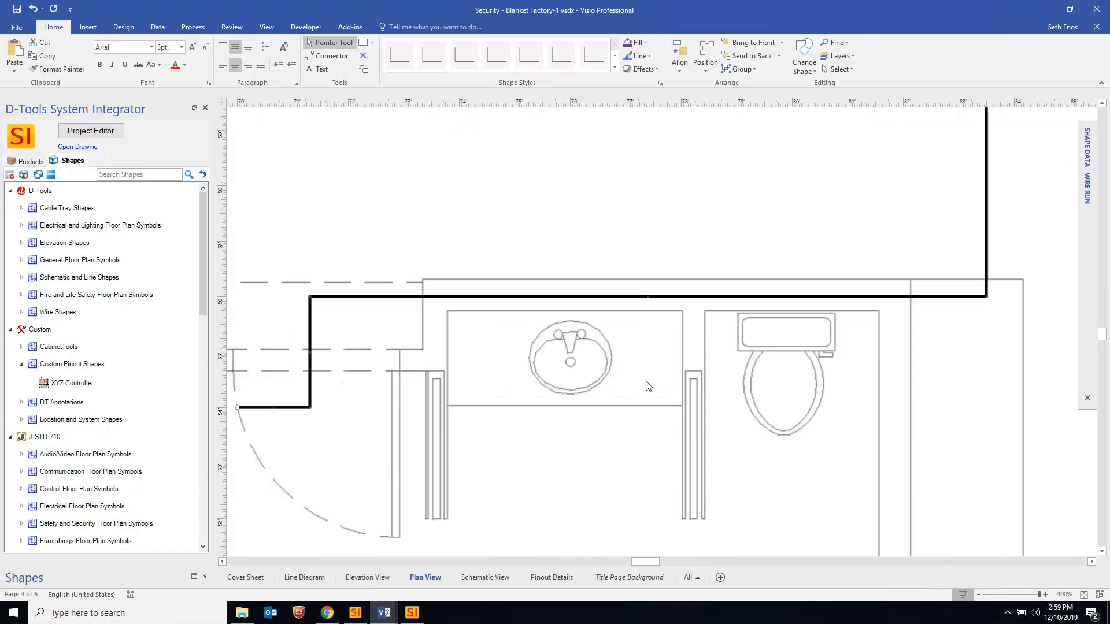
ctrl+scroll(649, 386, up, 2)
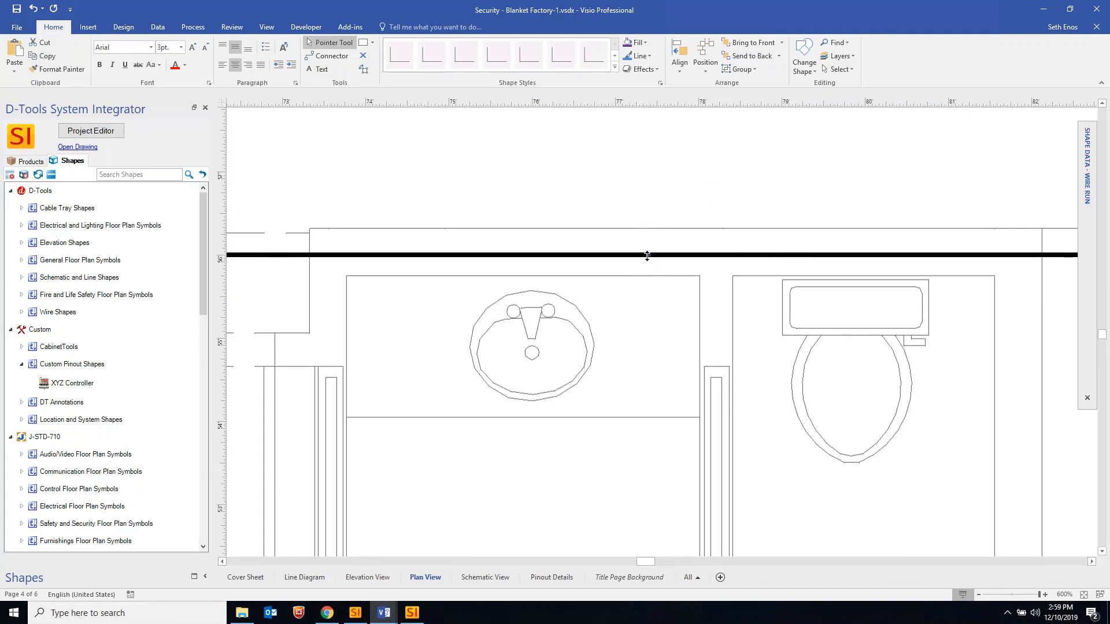
drag(650, 255, 649, 174)
ctrl+scroll(657, 321, down, 5)
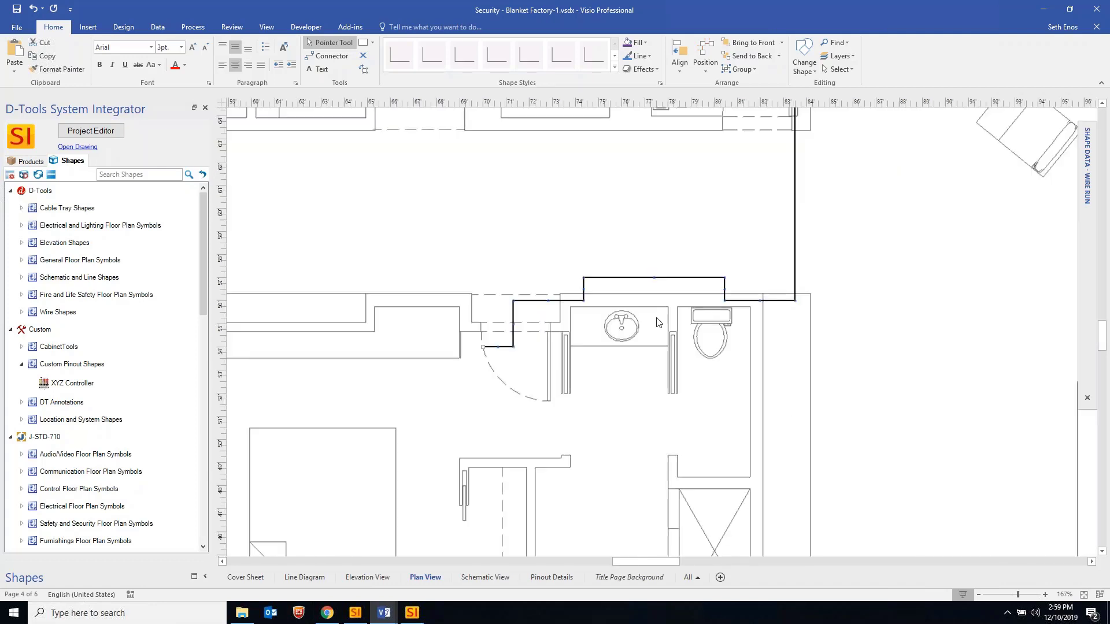
ctrl+scroll(602, 342, down, 2)
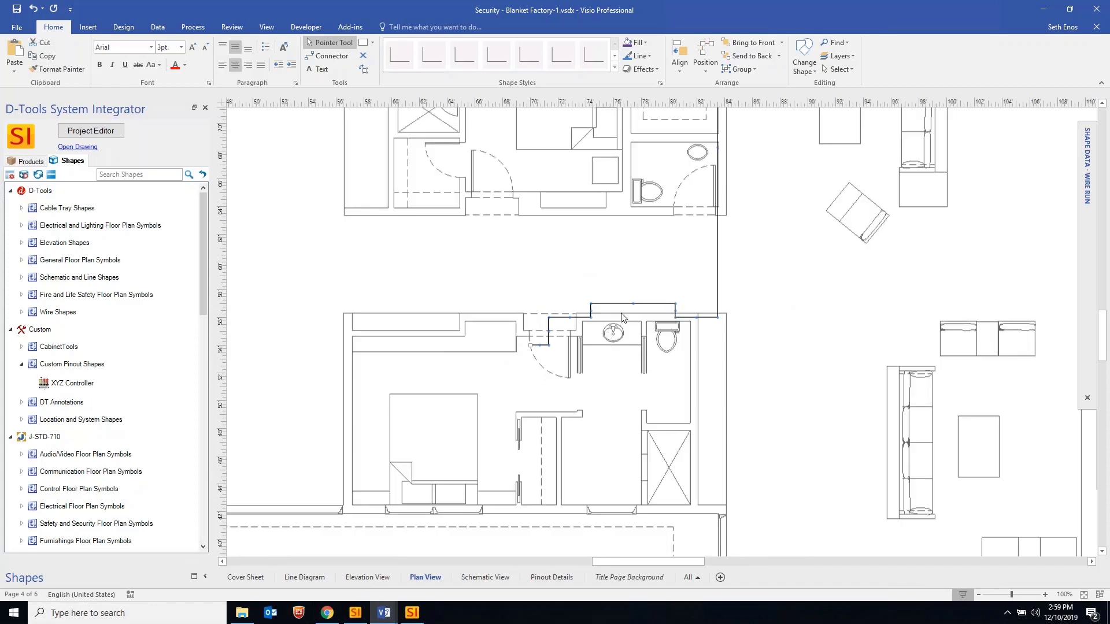
Notch the wire above the sink, run its top segment along the wall, and add a U-shaped detour
drag(635, 304, 634, 275)
scroll(772, 214, up, 3)
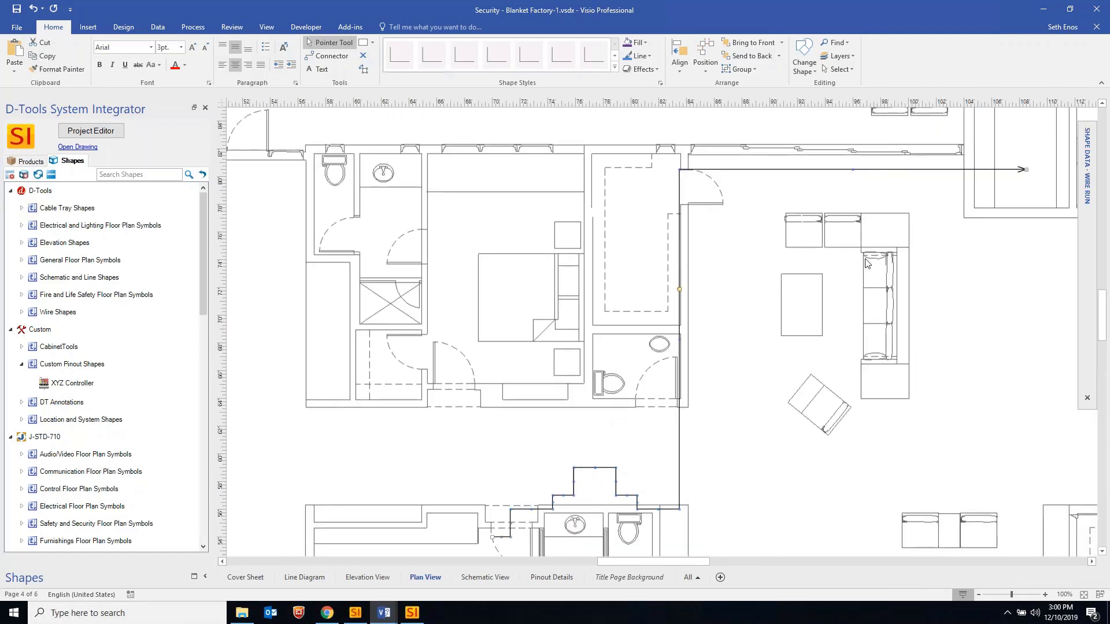
scroll(805, 270, up, 1)
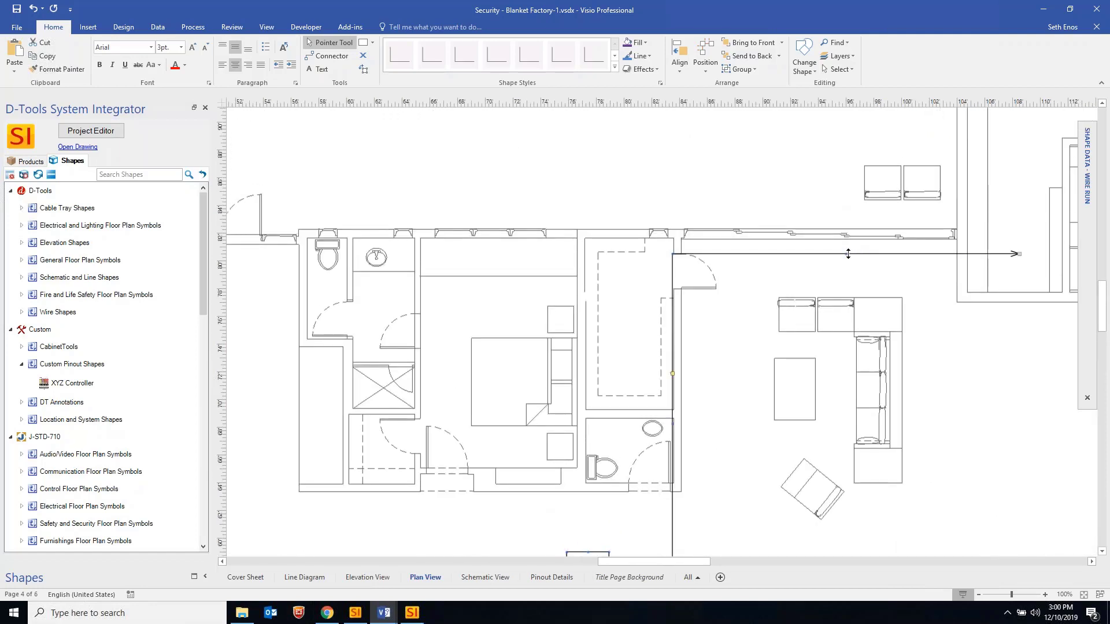
drag(848, 254, 848, 234)
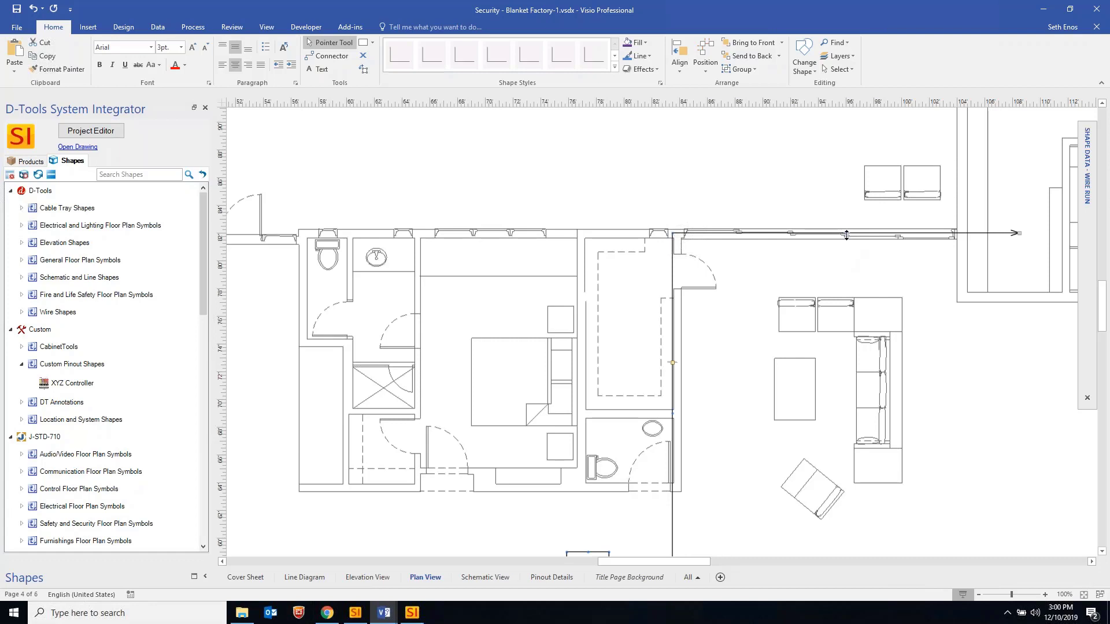
drag(848, 234, 847, 296)
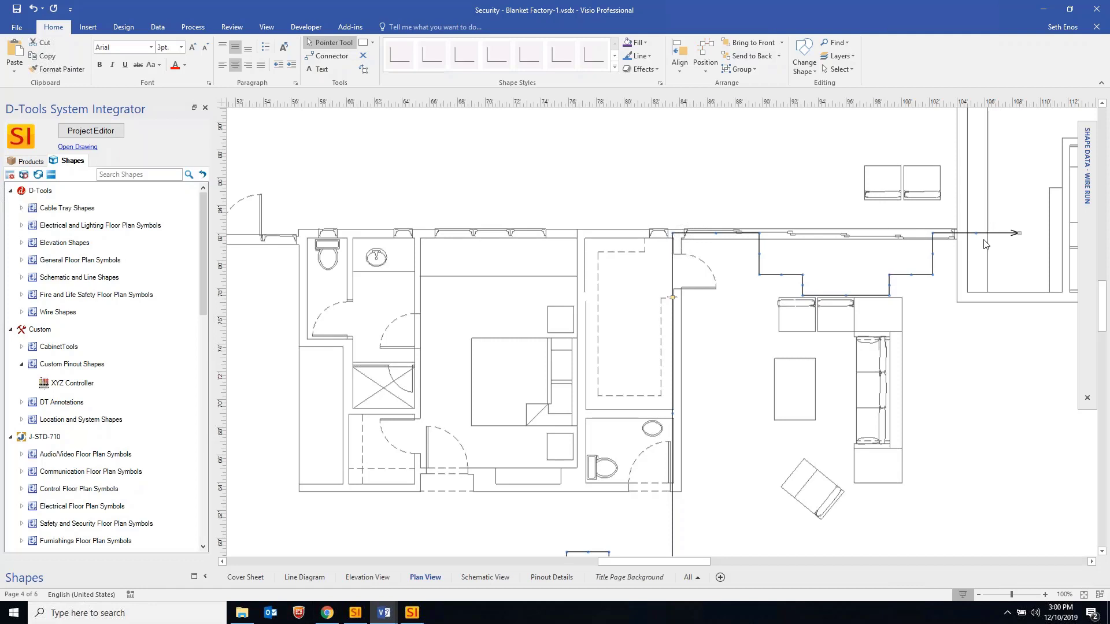
Confirm the wire run reads 81 ft. 6 in., then bring up its context menu
click(658, 300)
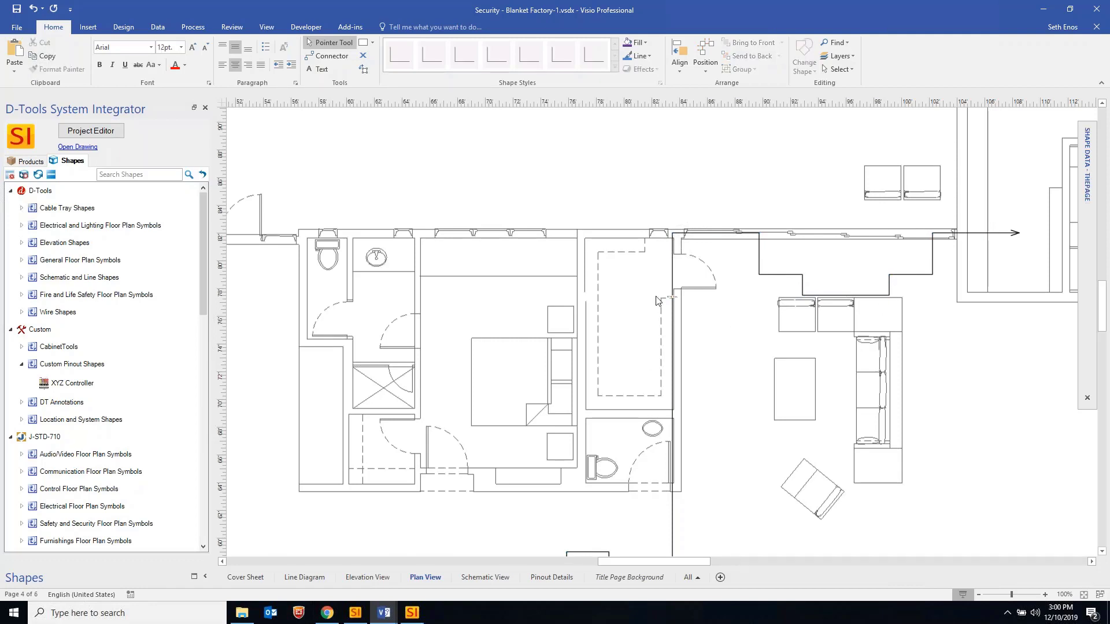
ctrl+scroll(658, 301, up, 3)
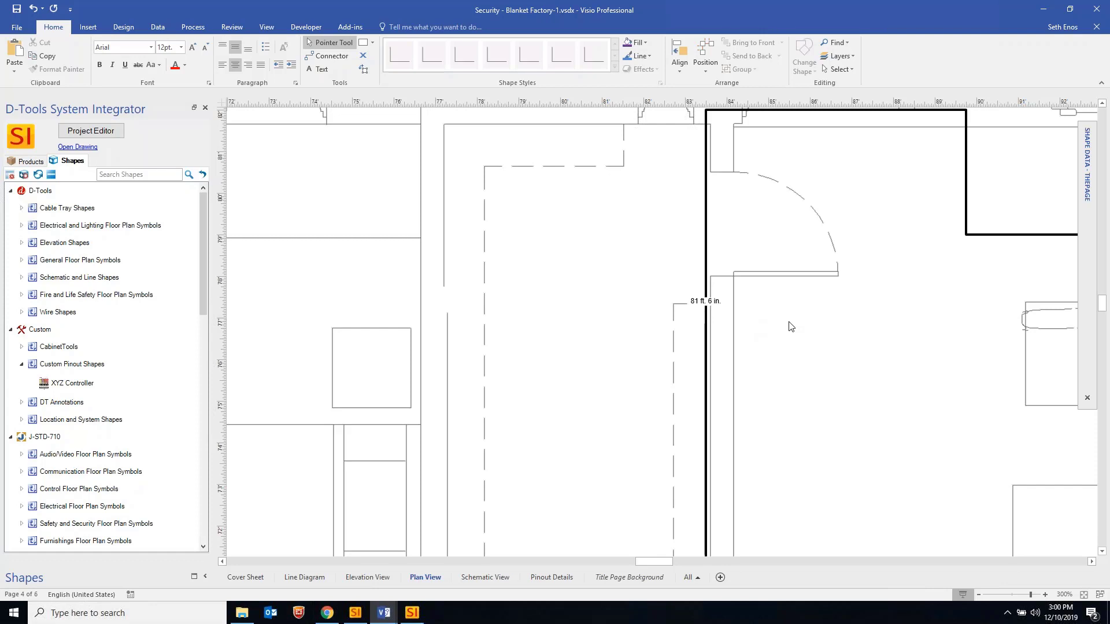
ctrl+scroll(739, 323, down, 2)
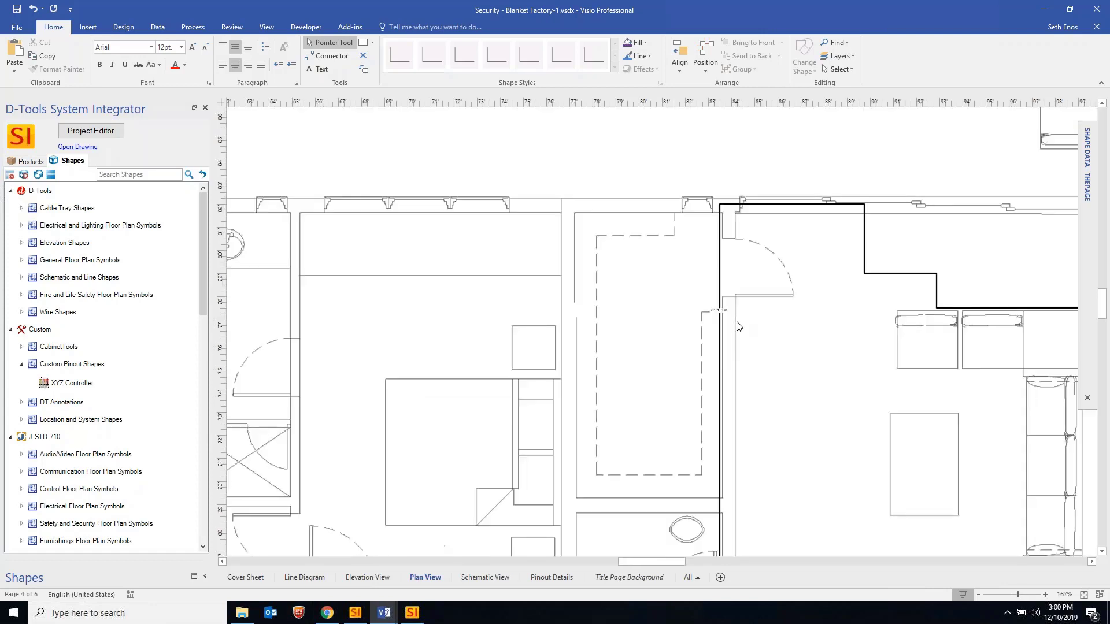
click(774, 203)
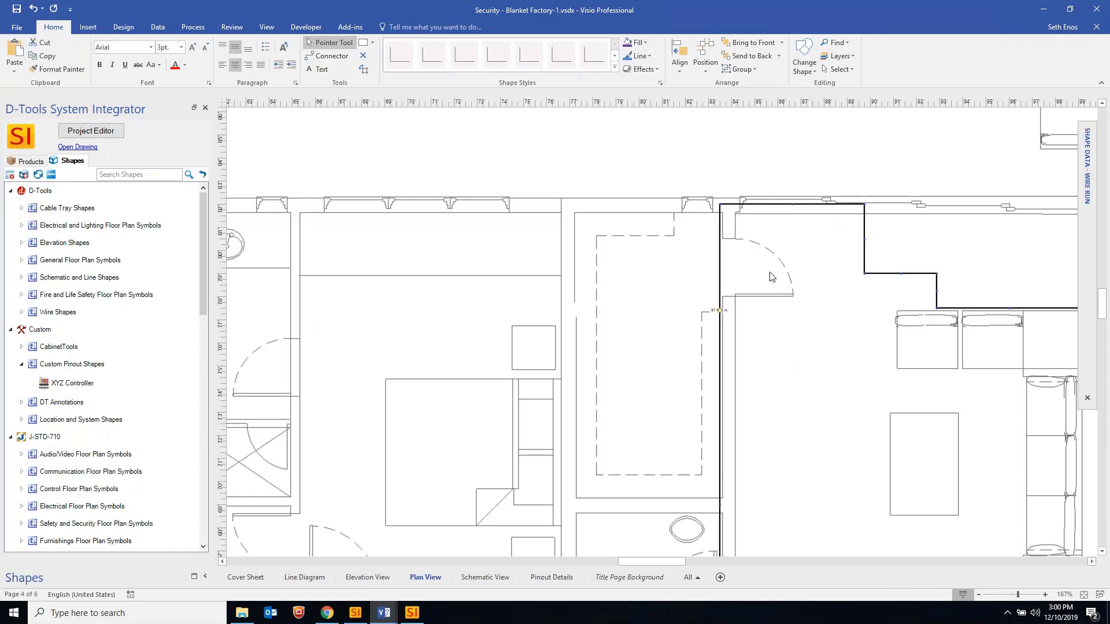
right_click(811, 206)
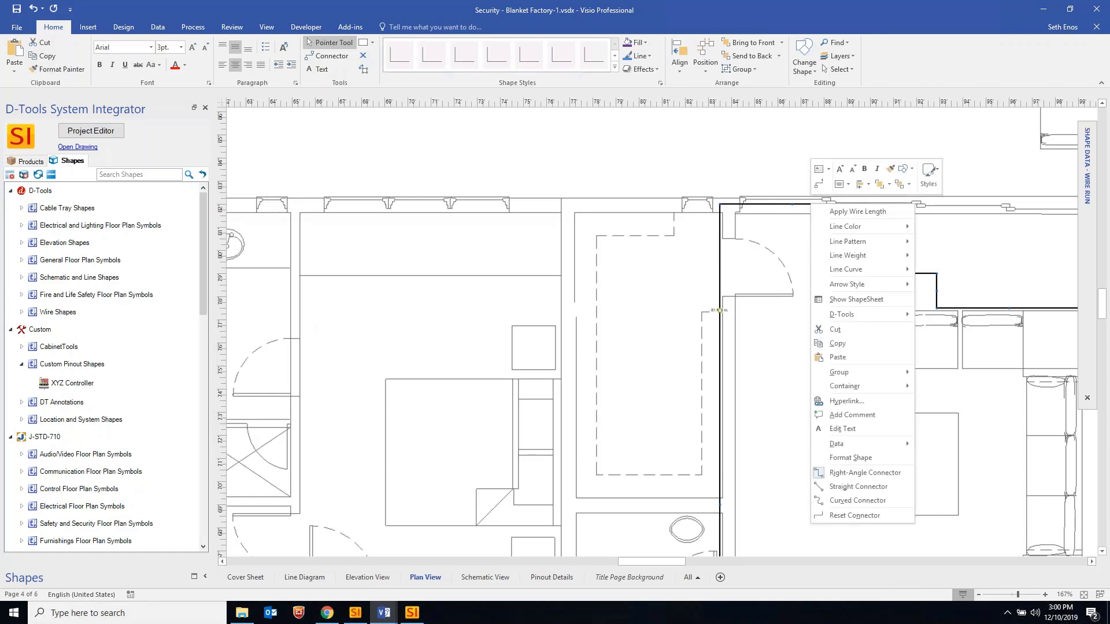
Open Apply Wire Length for the run, showing 82 feet, and reposition the dialog
click(858, 212)
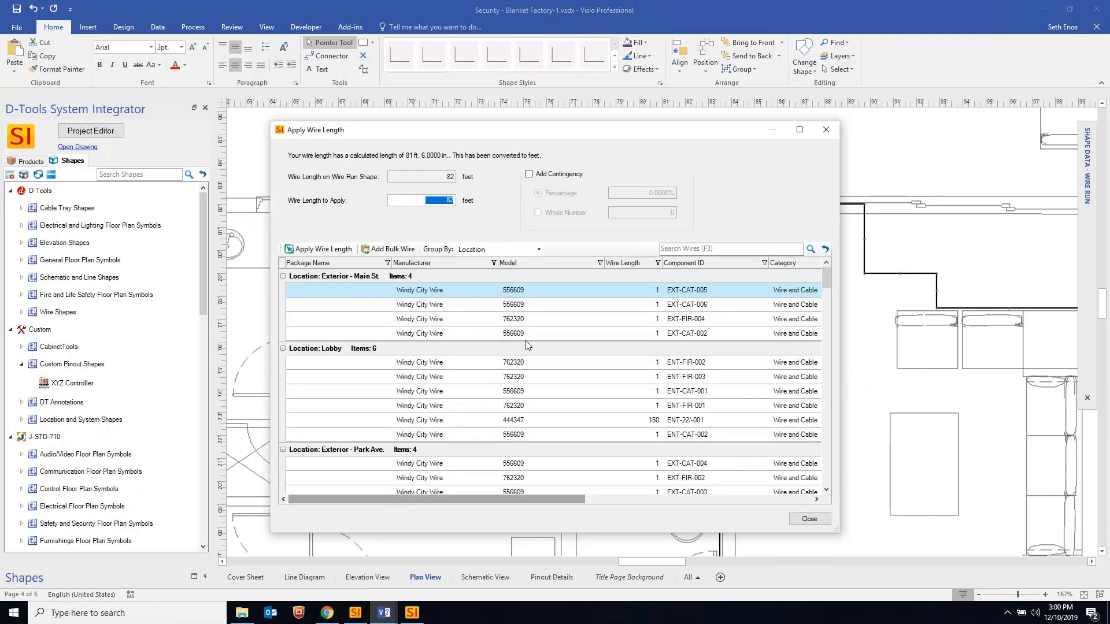
drag(597, 129, 604, 115)
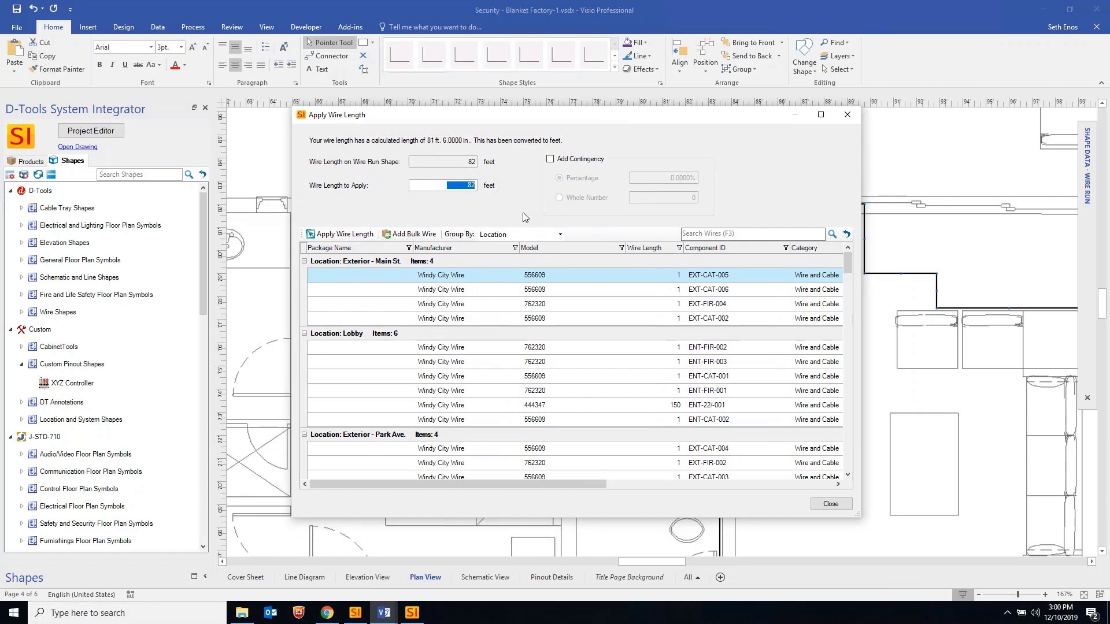
drag(537, 484, 341, 511)
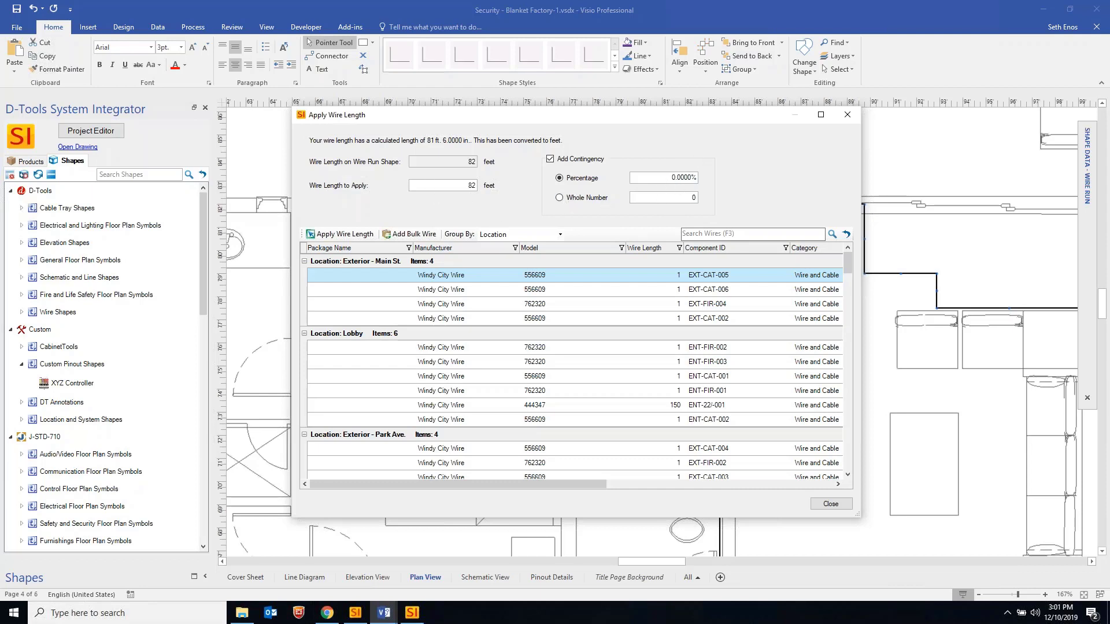
Set a 10% contingency and select six wires, ENT-FIR-006 through REC-CON-001 plus ENT-CAT-007
key(Tab)
text(10)
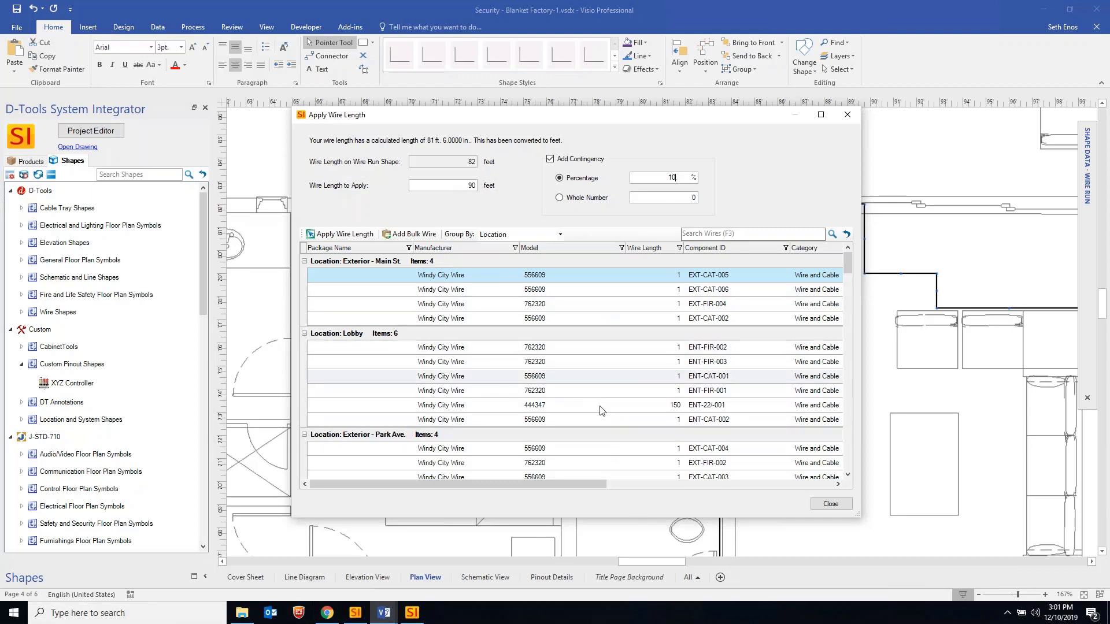
scroll(506, 387, down, 4)
scroll(507, 387, down, 3)
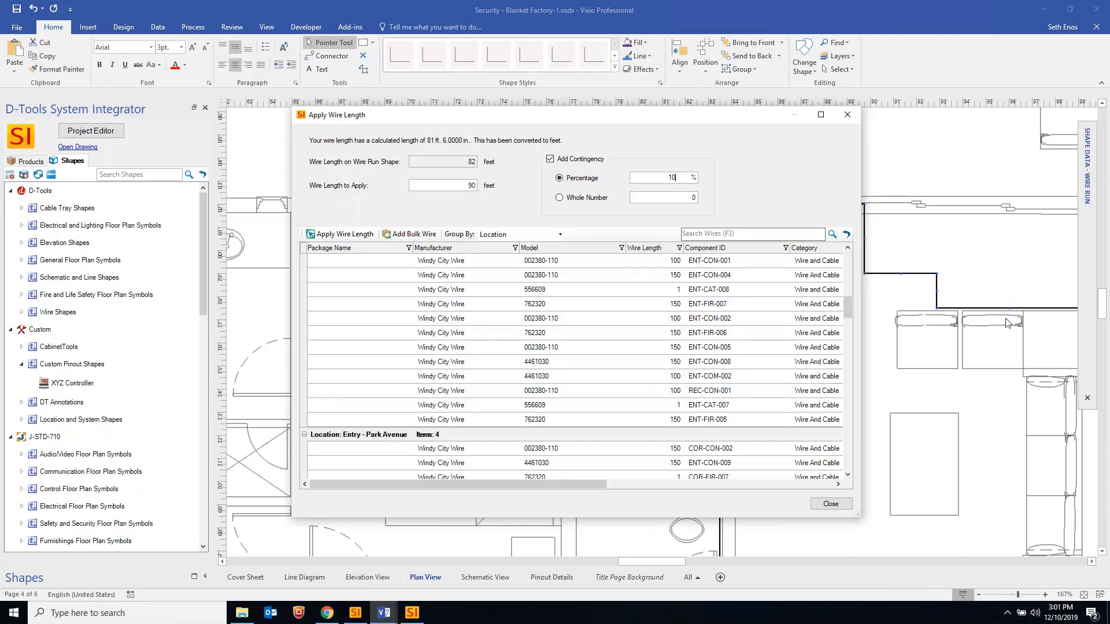
click(548, 332)
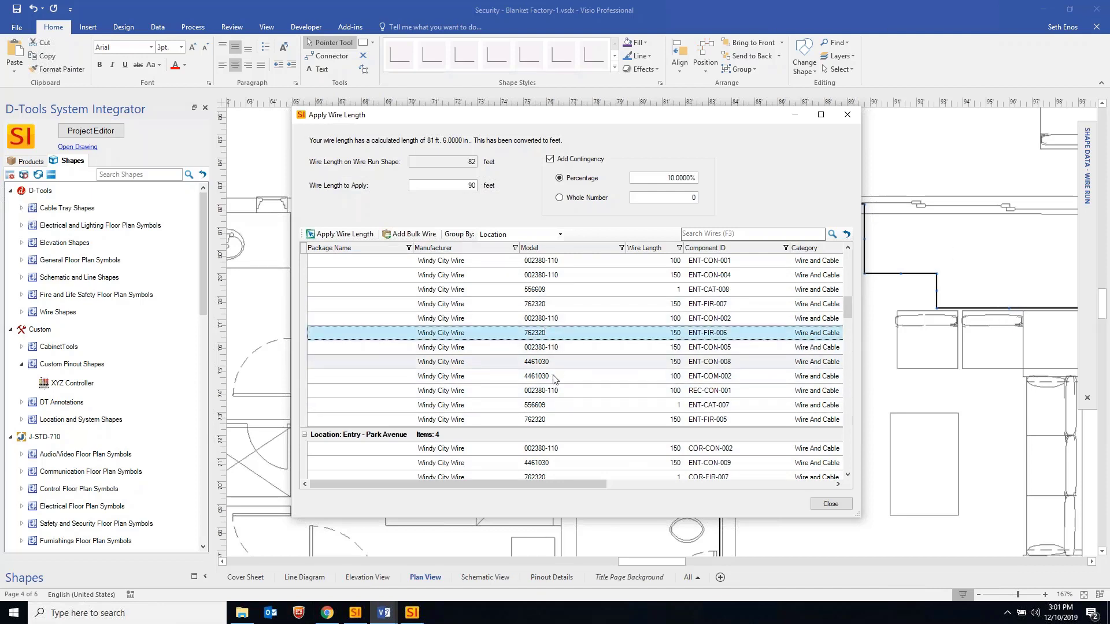
shift+click(548, 390)
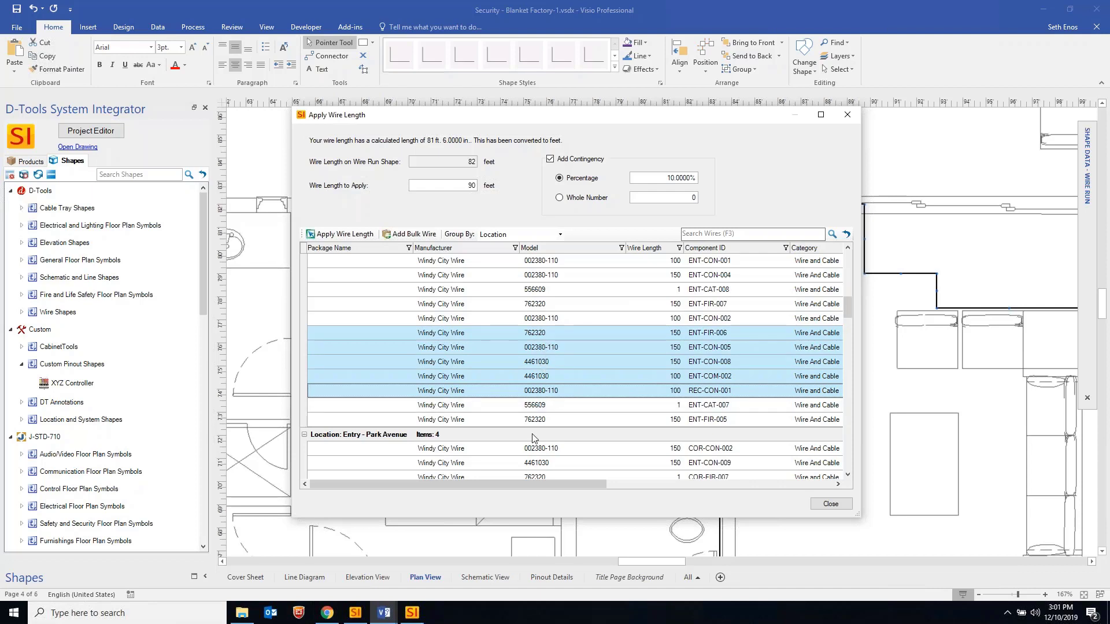
shift+click(543, 405)
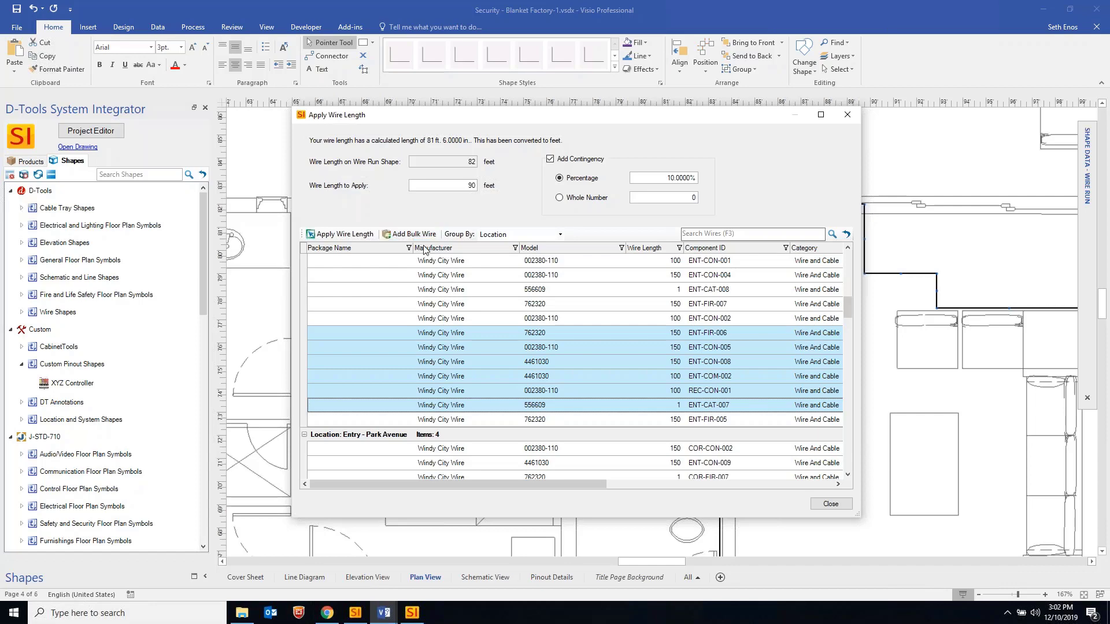
Apply the 90 ft length to the six selected wires and confirm the update
click(415, 237)
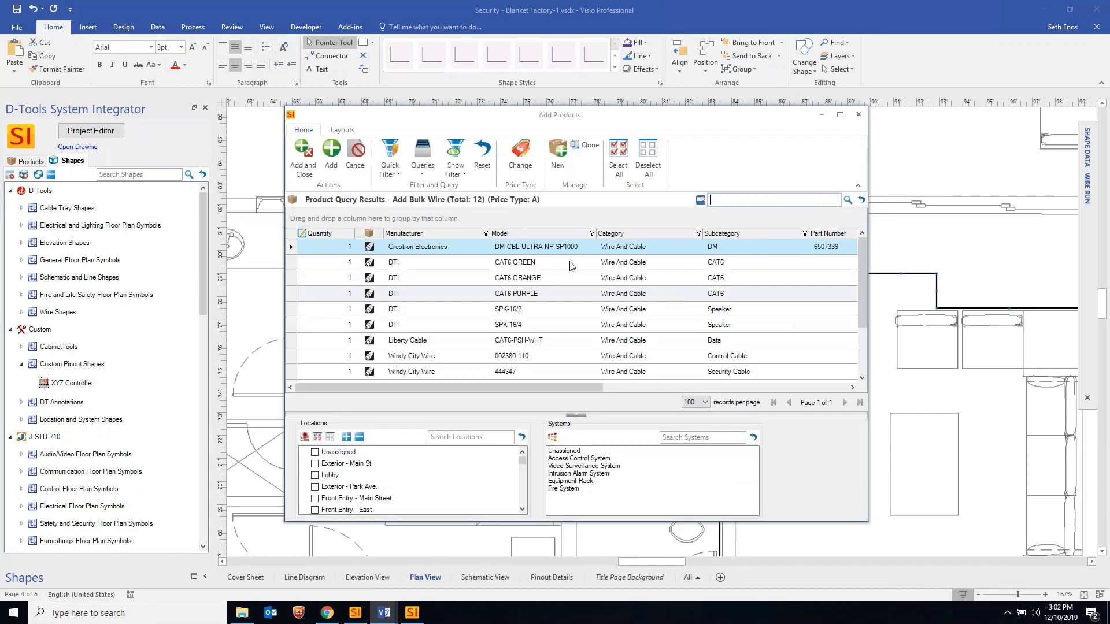
click(859, 114)
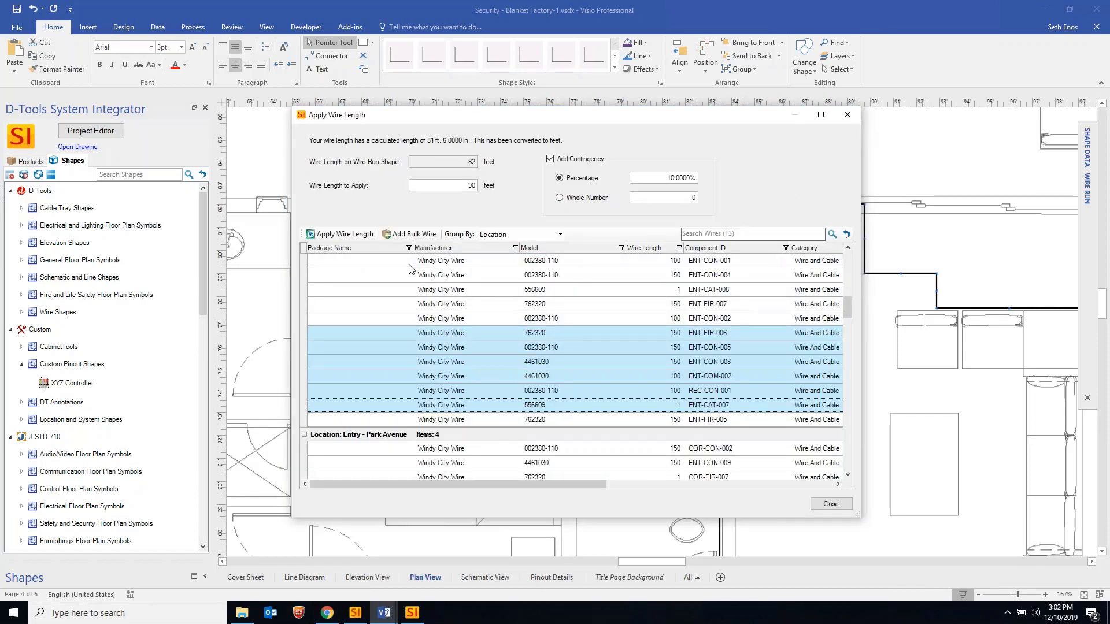
click(341, 235)
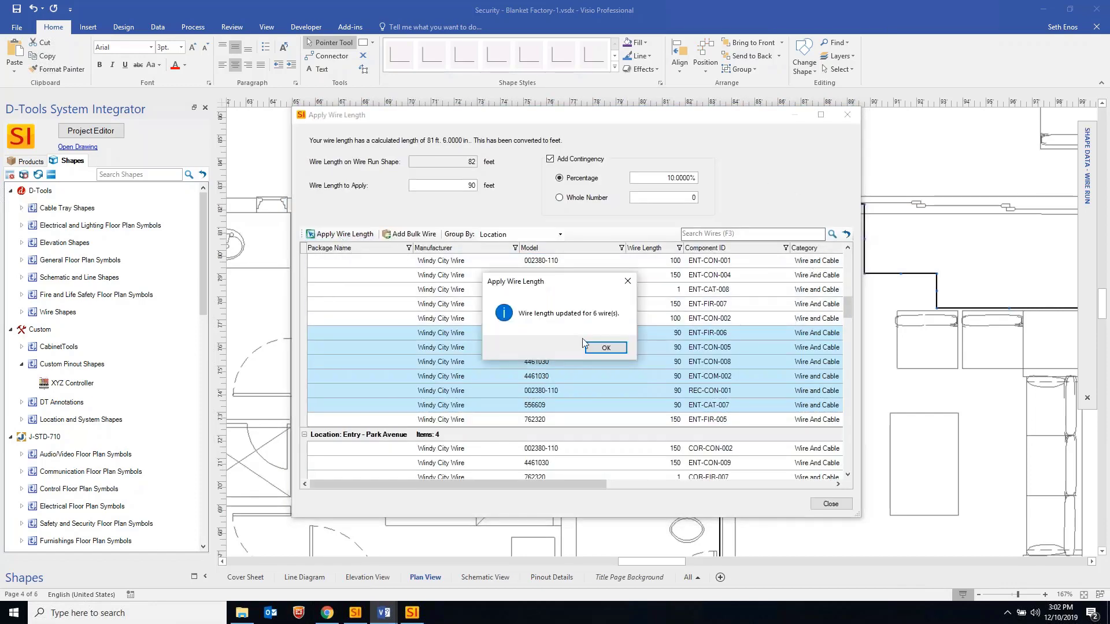
click(609, 348)
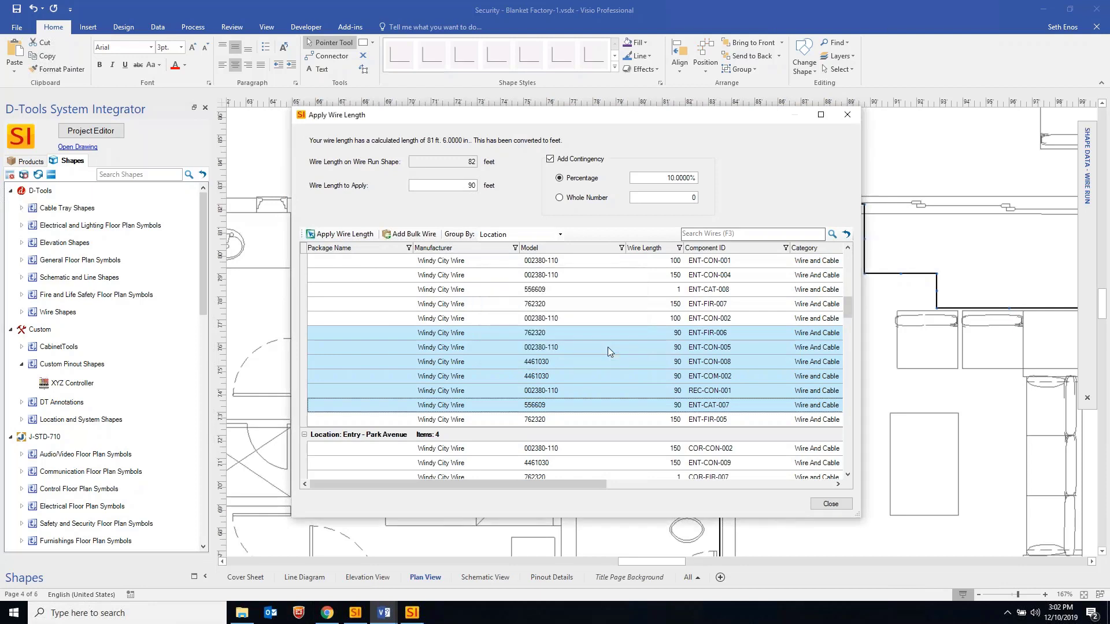
Close Apply Wire Length, zoom the plan out to 50%, and open the Project Editor
click(848, 115)
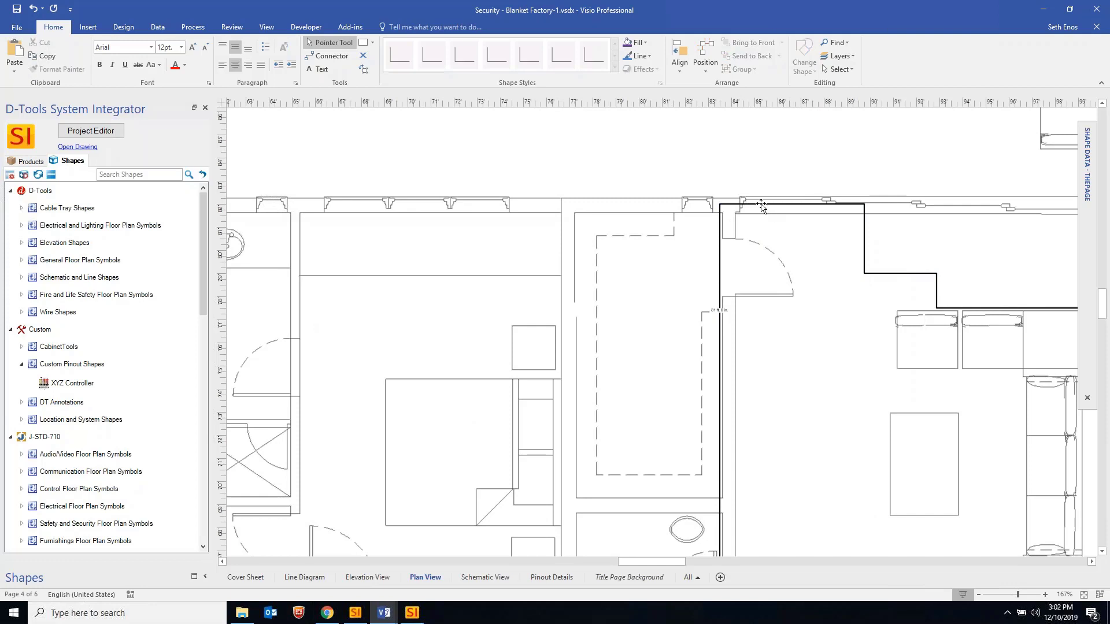
ctrl+scroll(477, 256, down, 3)
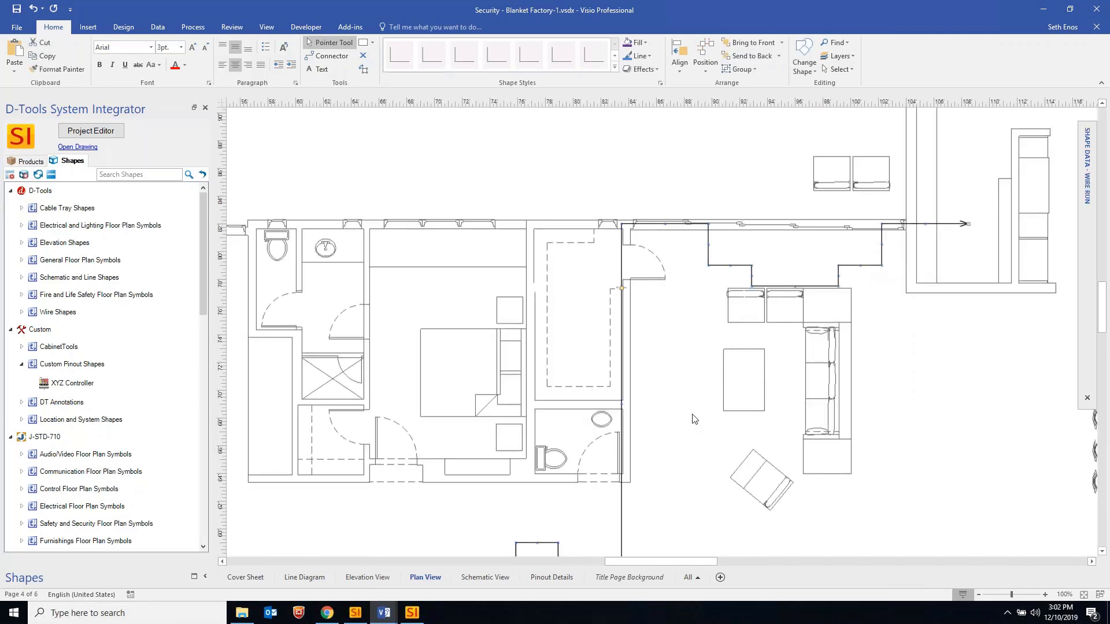
ctrl+scroll(679, 388, down, 3)
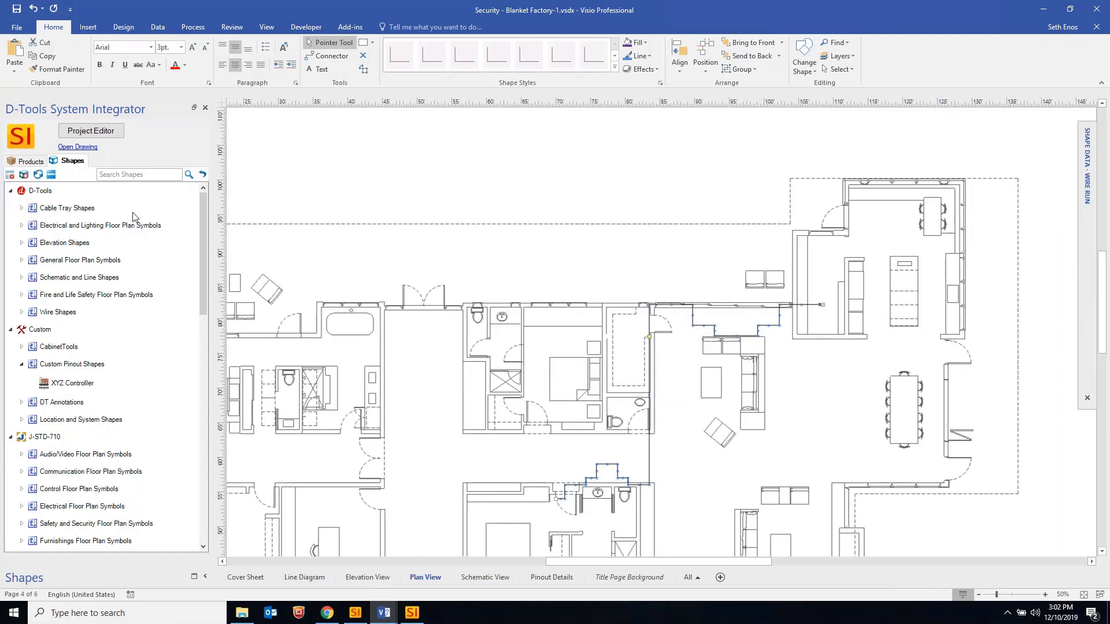
click(100, 132)
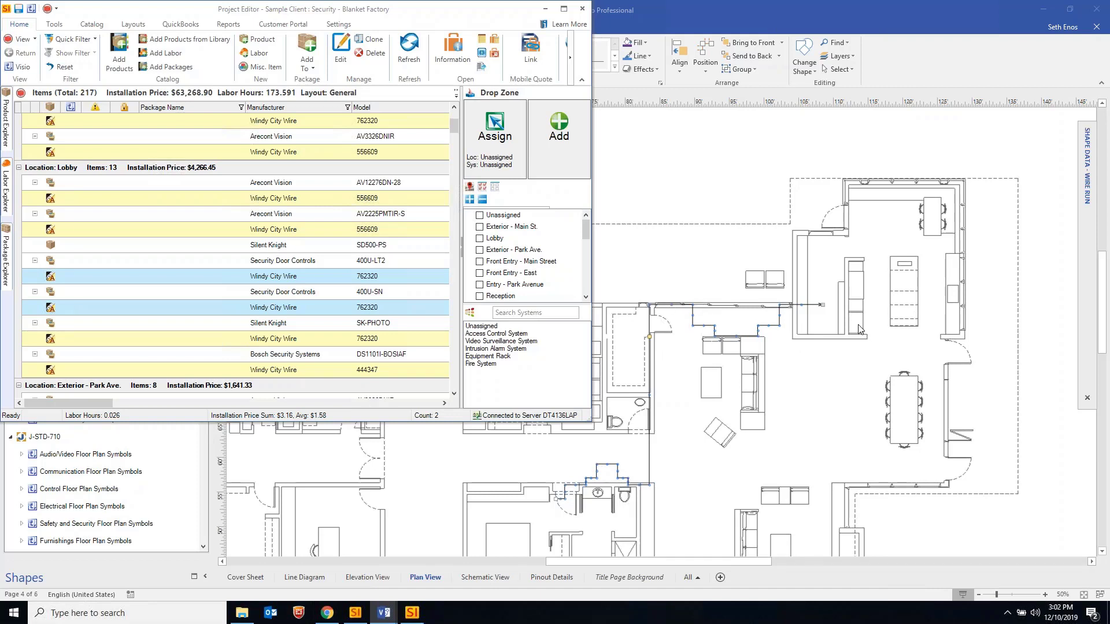
Send the Project Editor behind the drawing and bring the System Integrator Control Panel forward
click(663, 418)
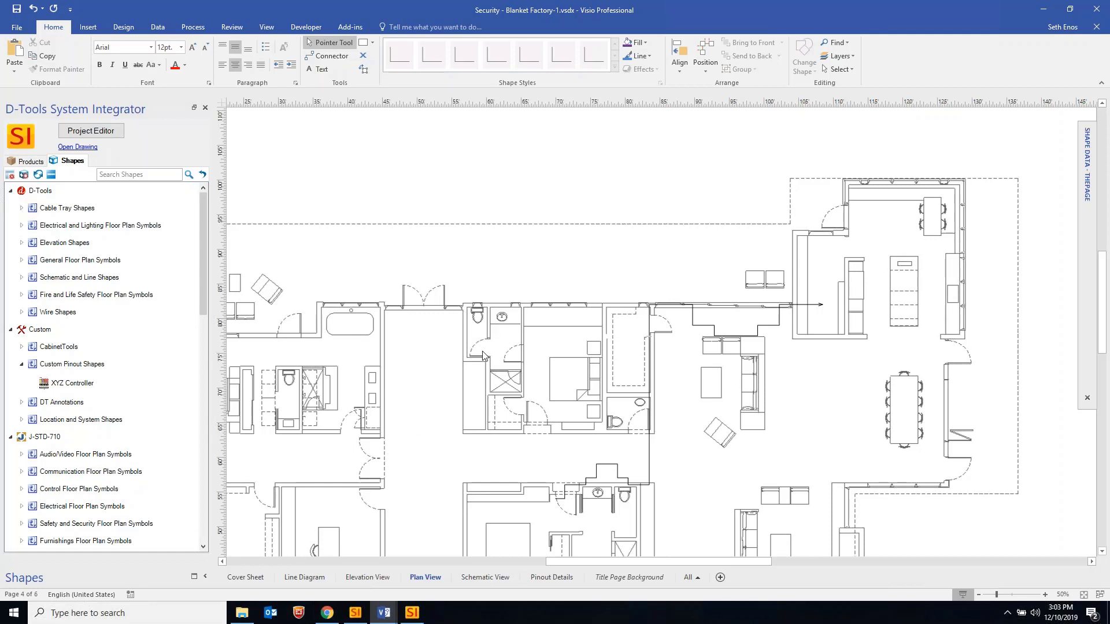
click(357, 614)
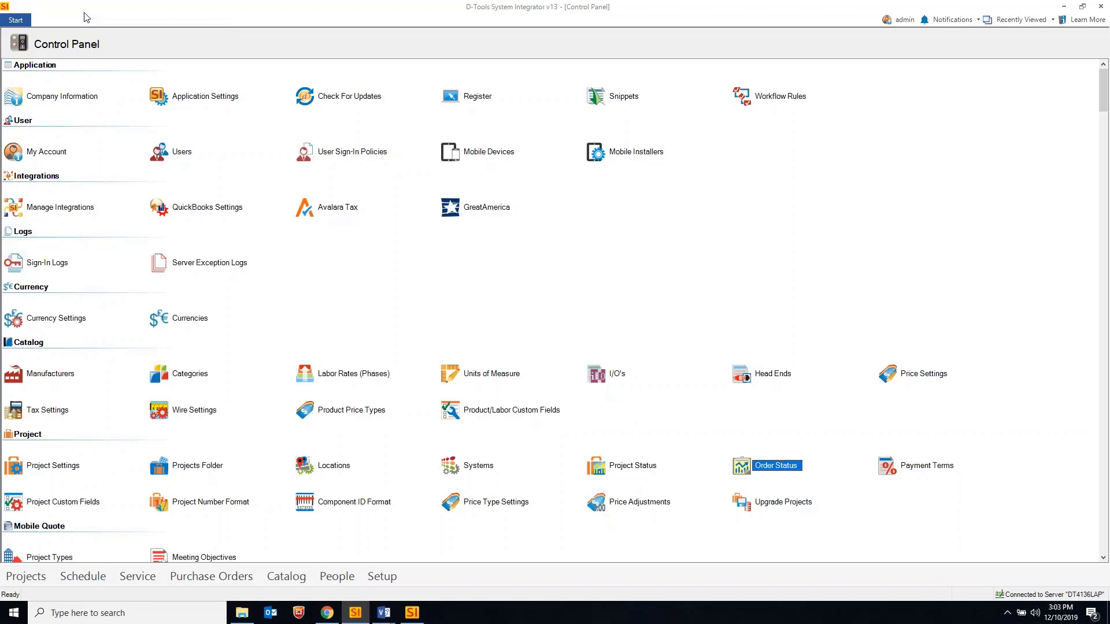
Open the Large Display Device Allowance package and view its pricing: cost 6,000, price 8,000
click(17, 20)
mouse_move(51, 184)
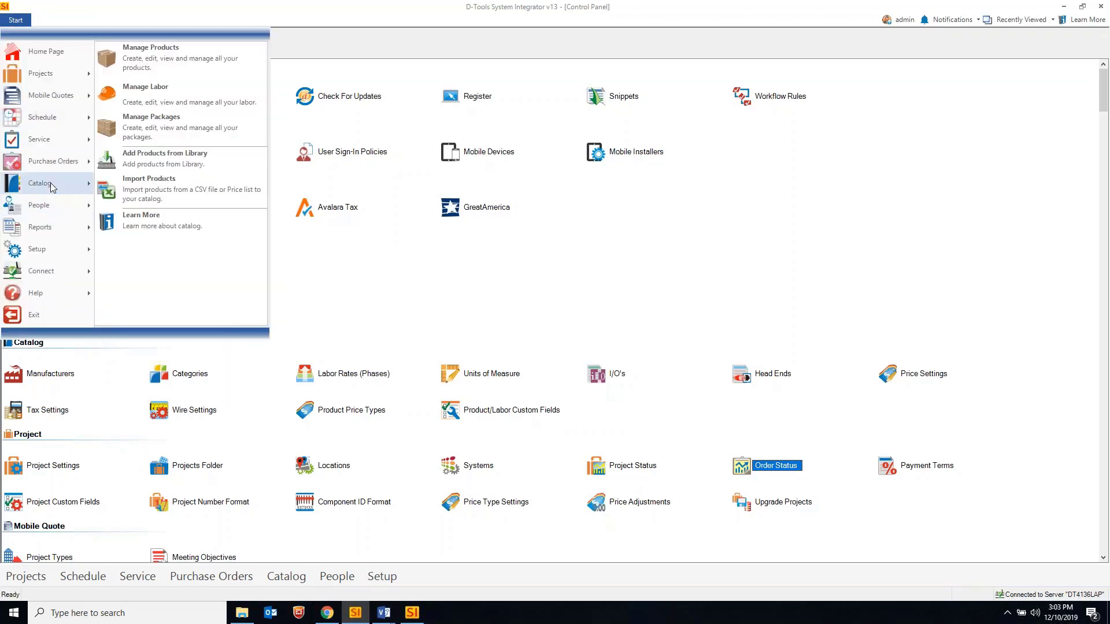
click(151, 123)
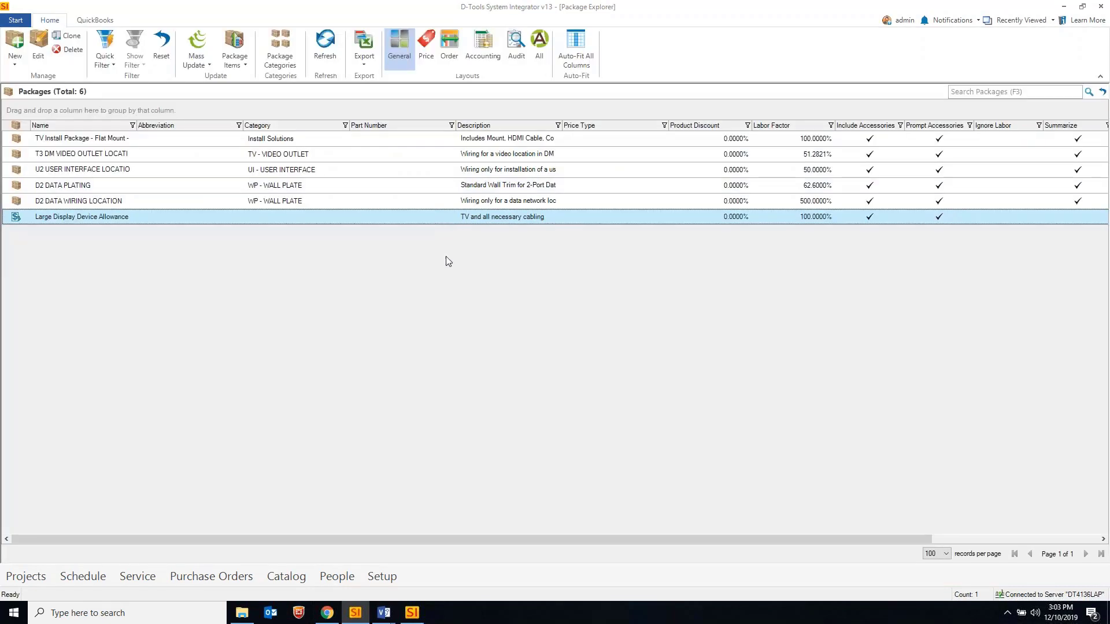
double_click(117, 219)
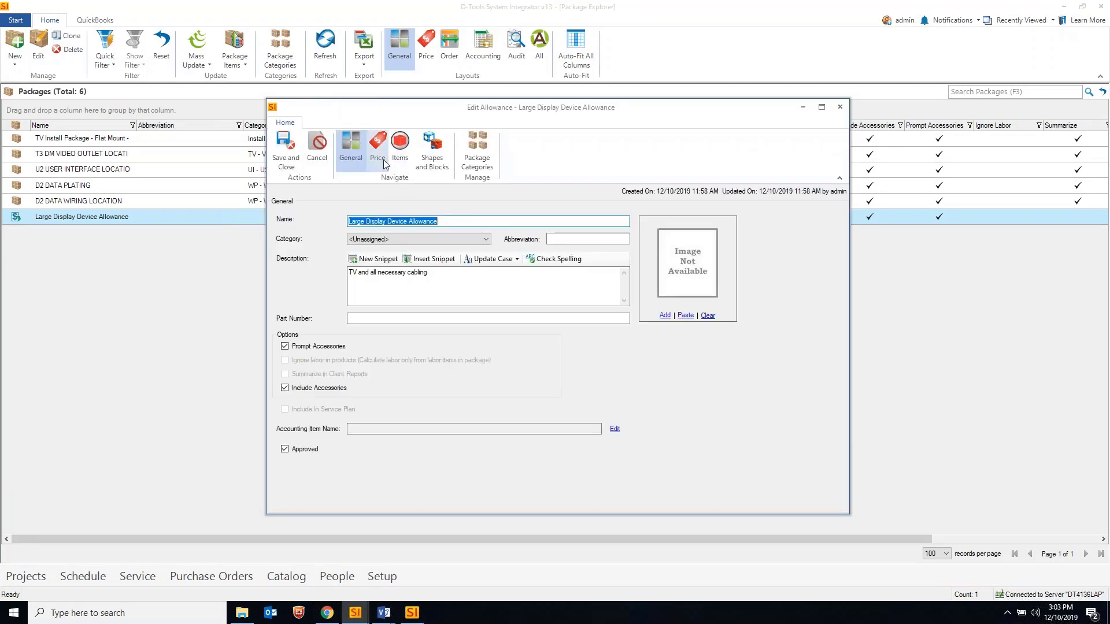
click(383, 159)
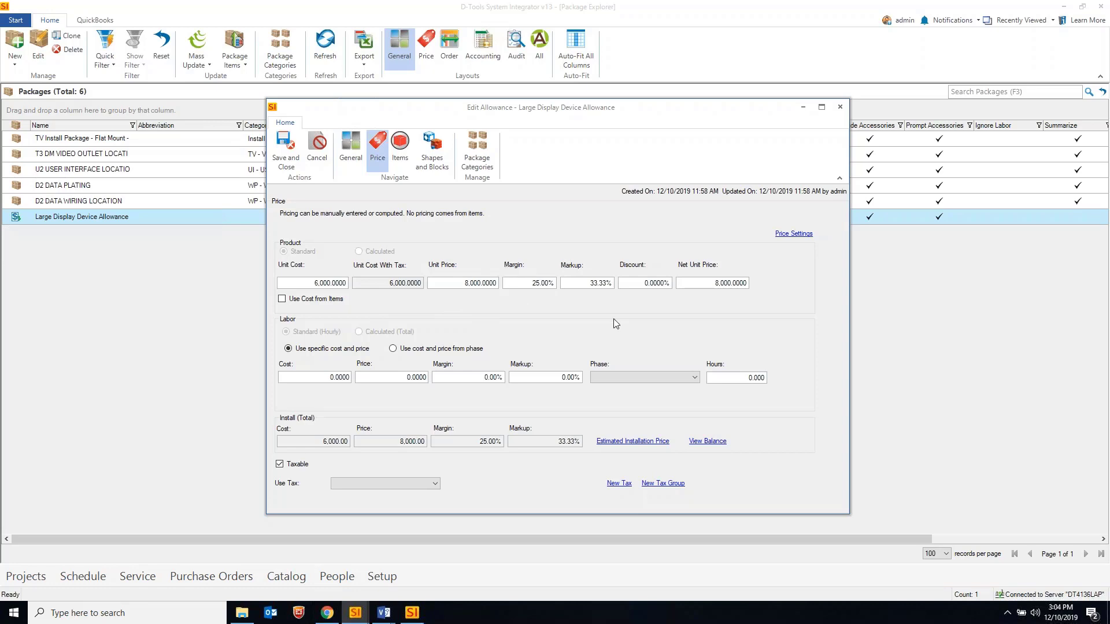
click(400, 146)
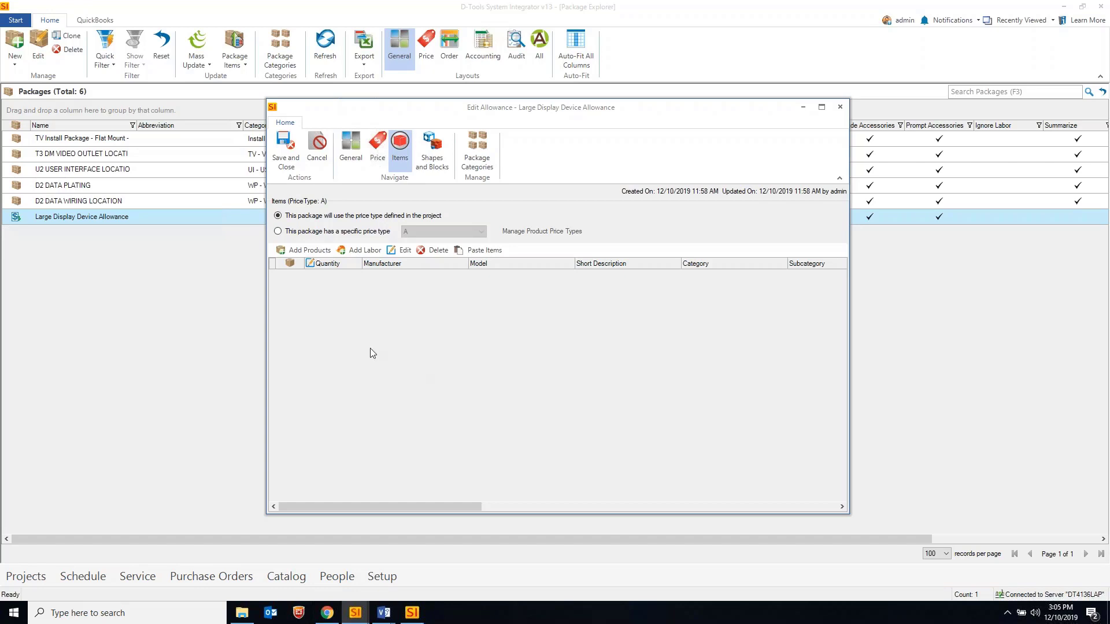
click(378, 146)
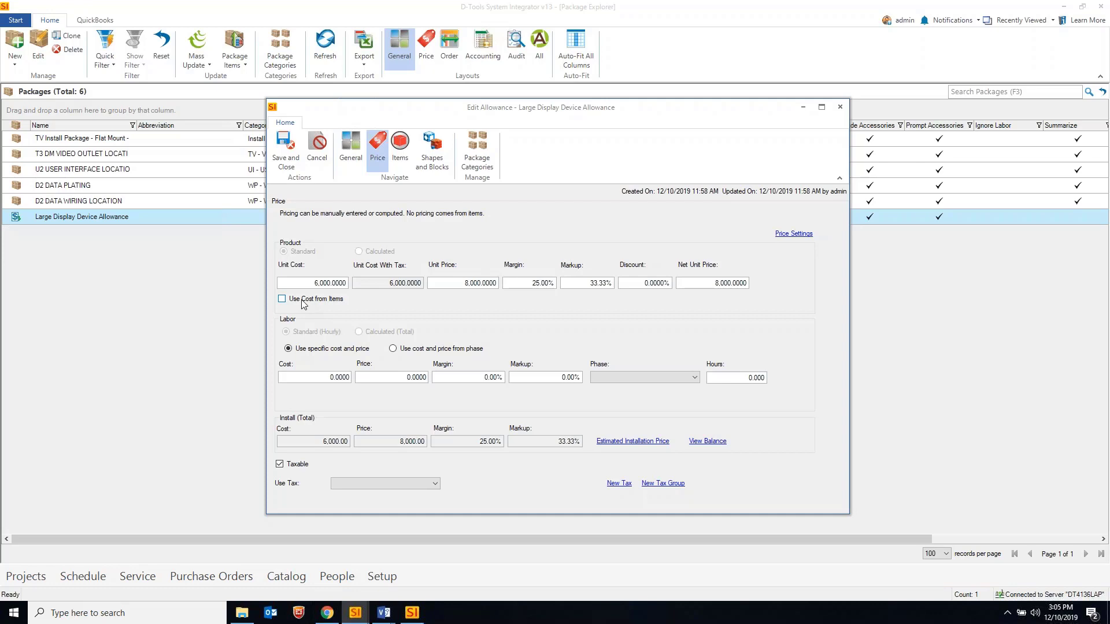
click(399, 148)
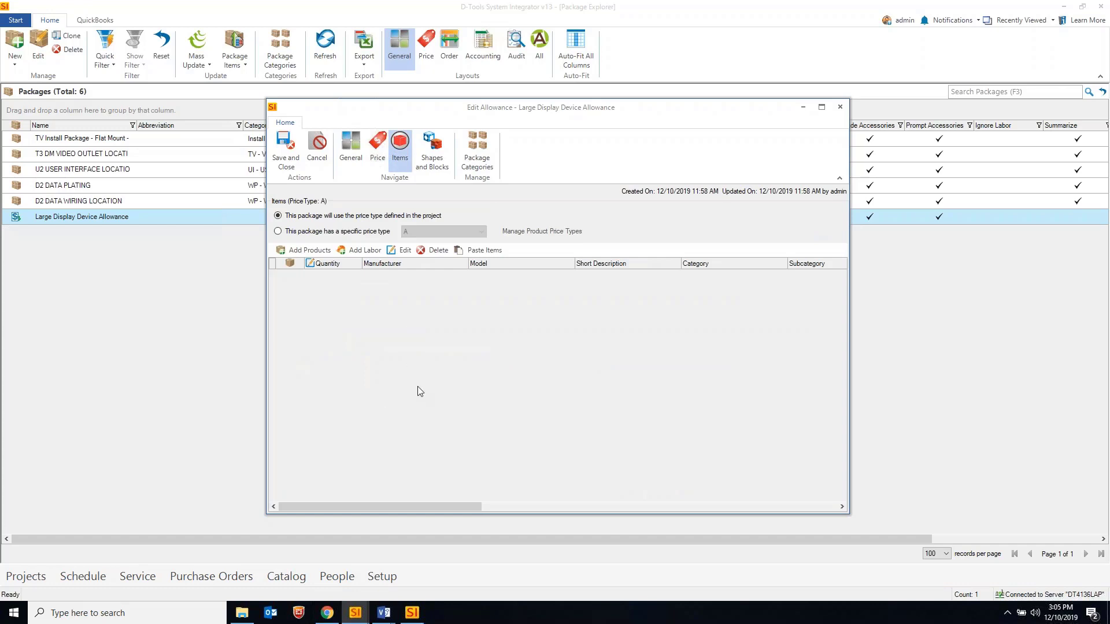
click(376, 156)
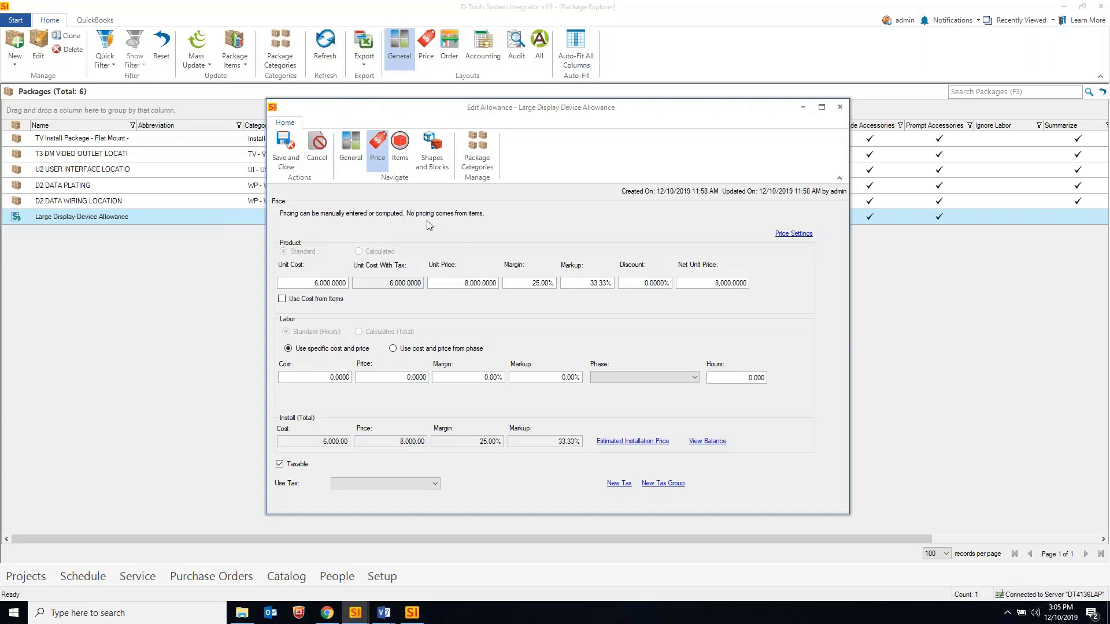
Review the allowance package's item list and pricing details
click(400, 149)
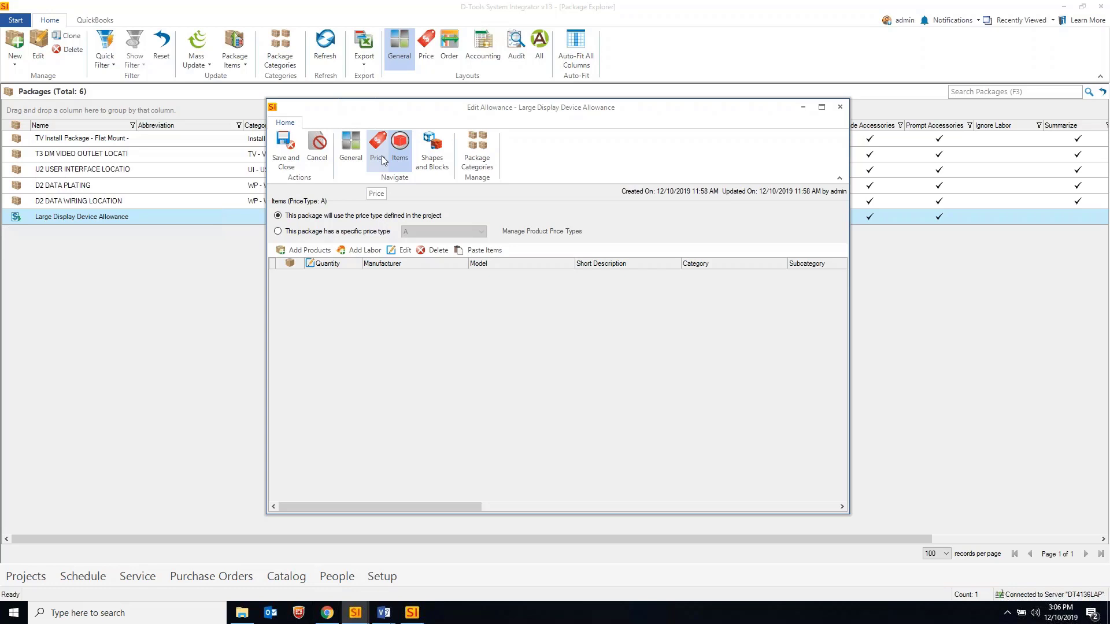
click(379, 155)
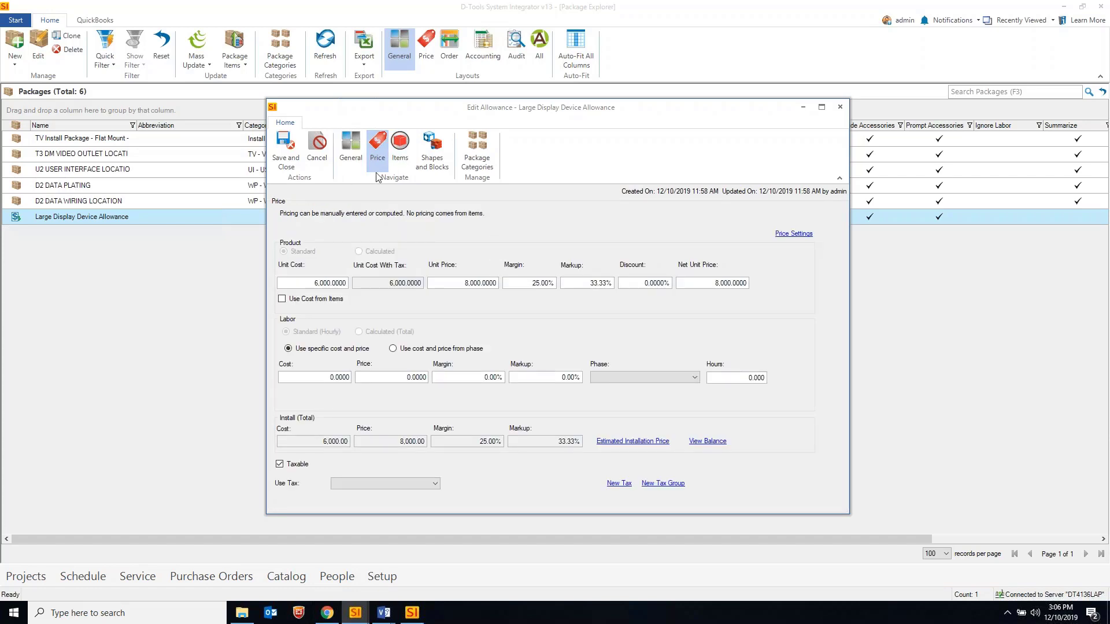
click(399, 156)
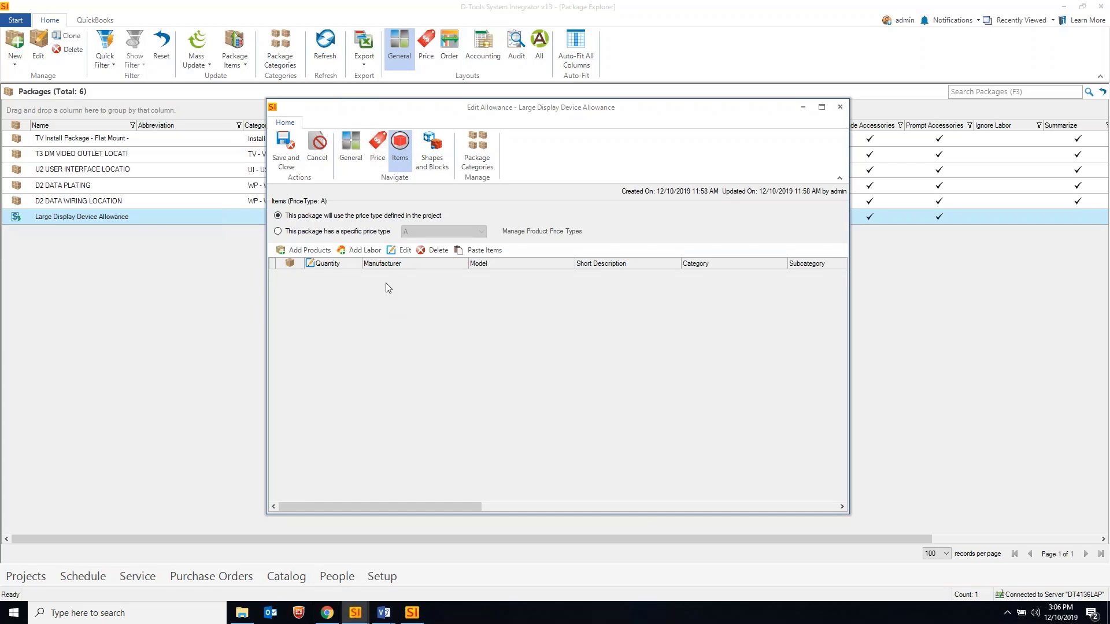
click(377, 149)
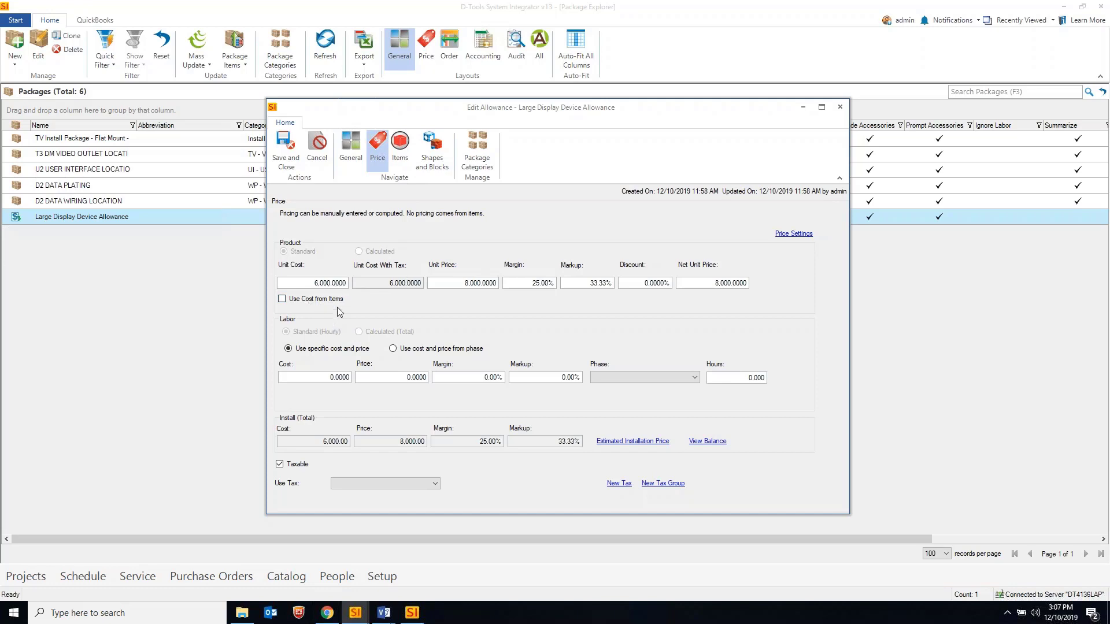
drag(537, 119, 530, 110)
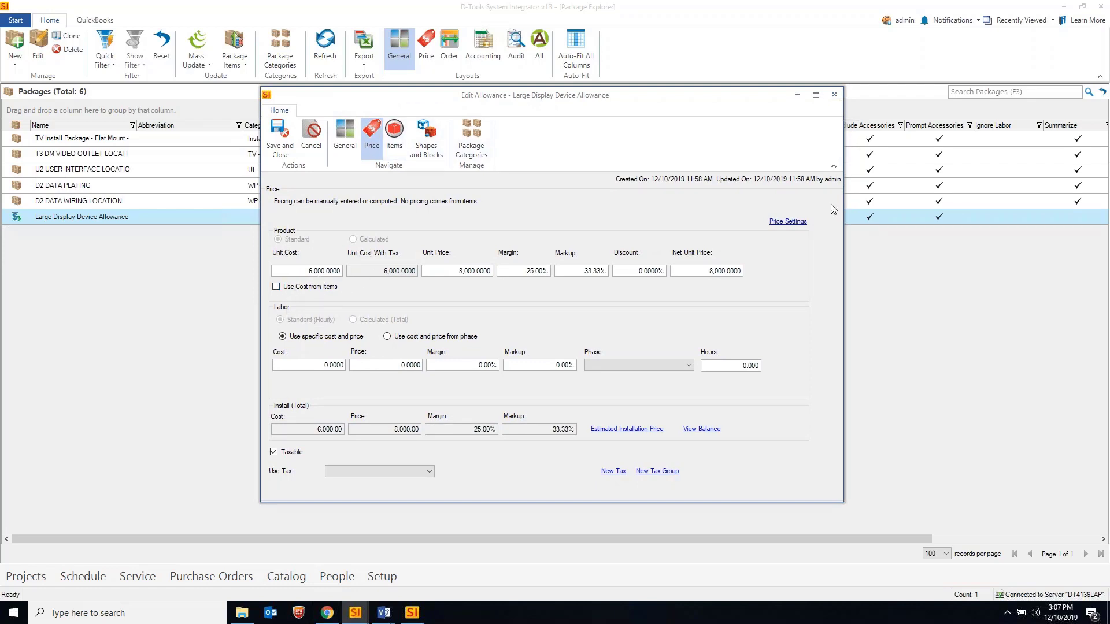
Close the Large Display Device Allowance editor and return to the Home Page
click(835, 95)
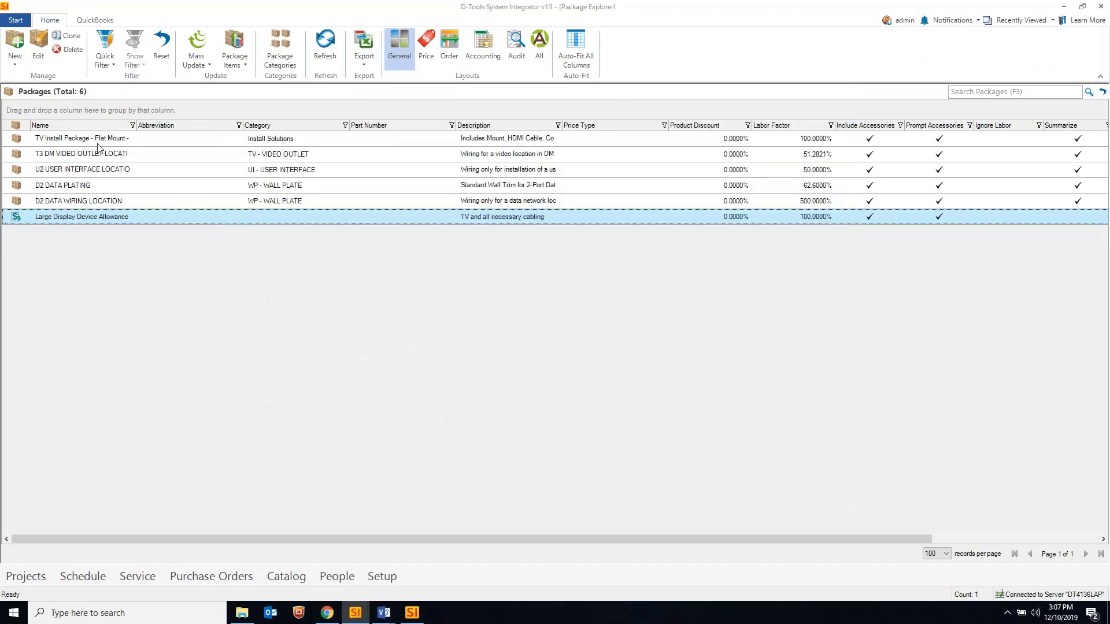
click(15, 20)
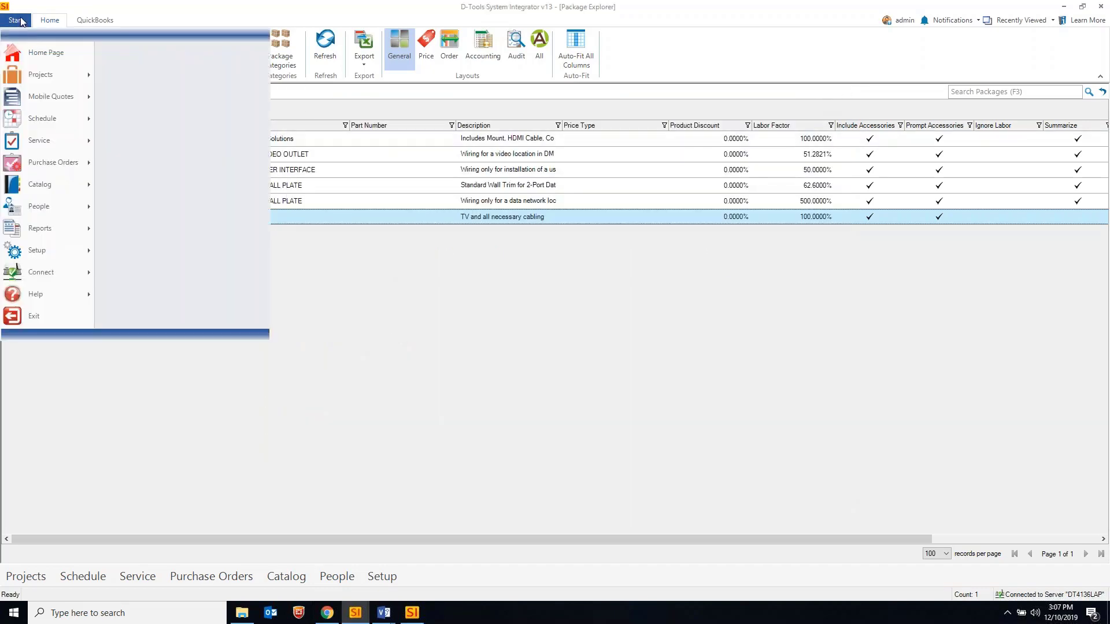
click(64, 51)
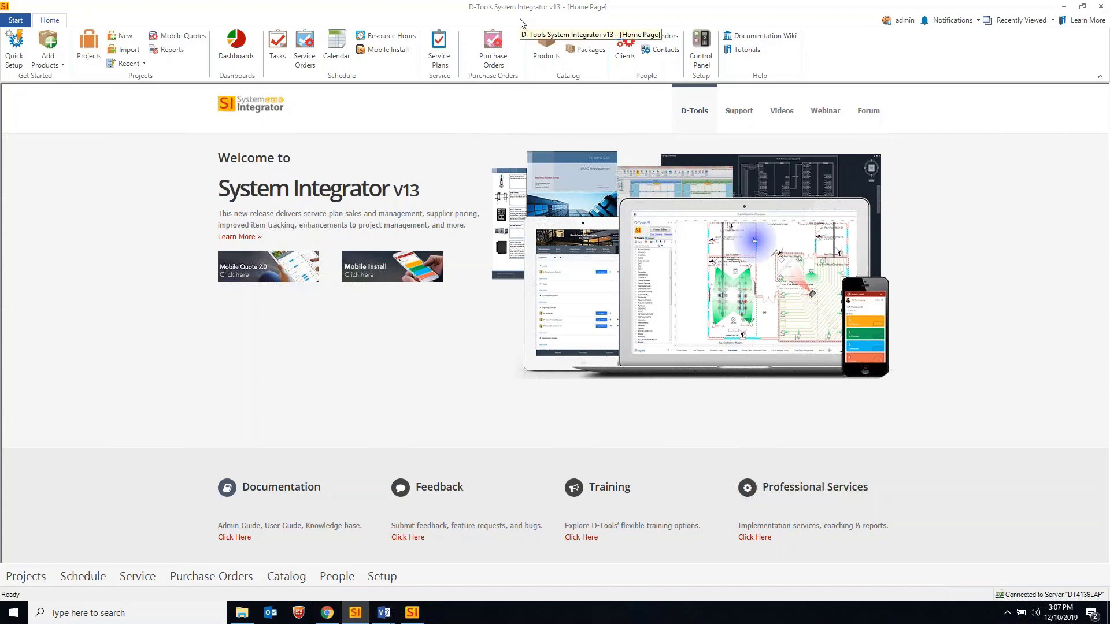